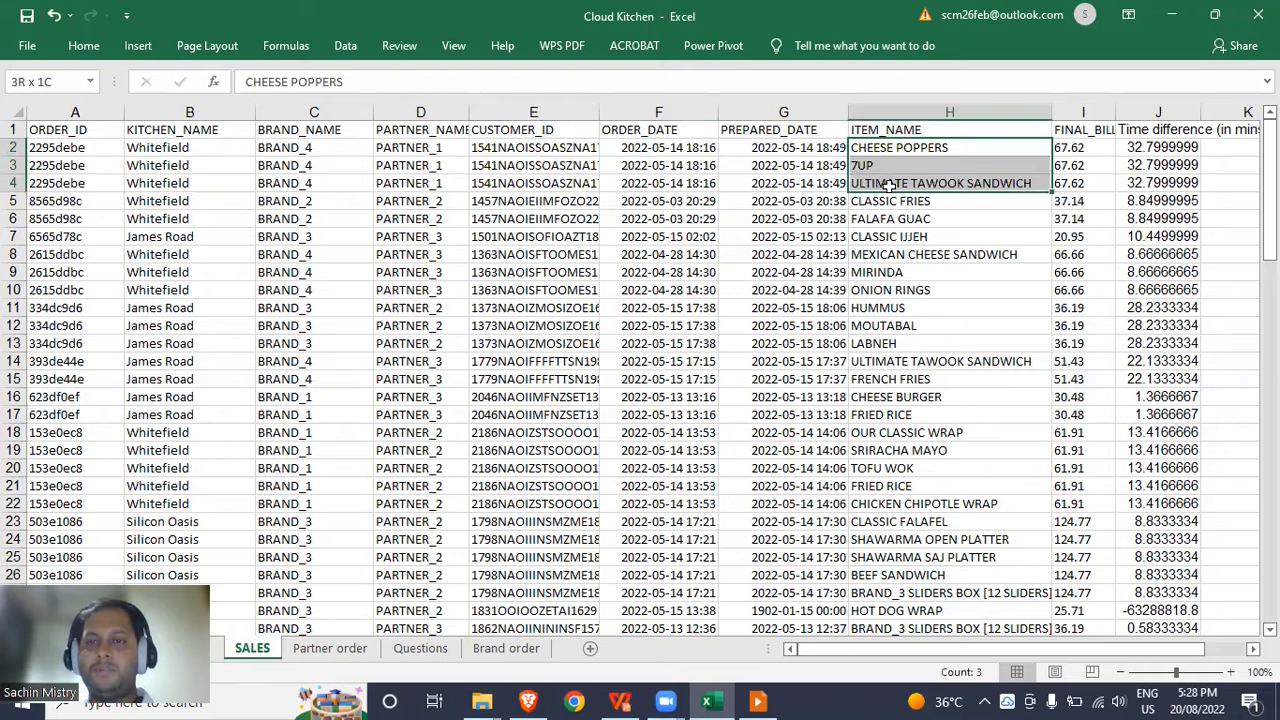
Highlight the first order's item, ORDER_ID, BRAND_4, partner and Whitefield kitchen cells, then view the Questions sheet.
drag(888, 186, 889, 186)
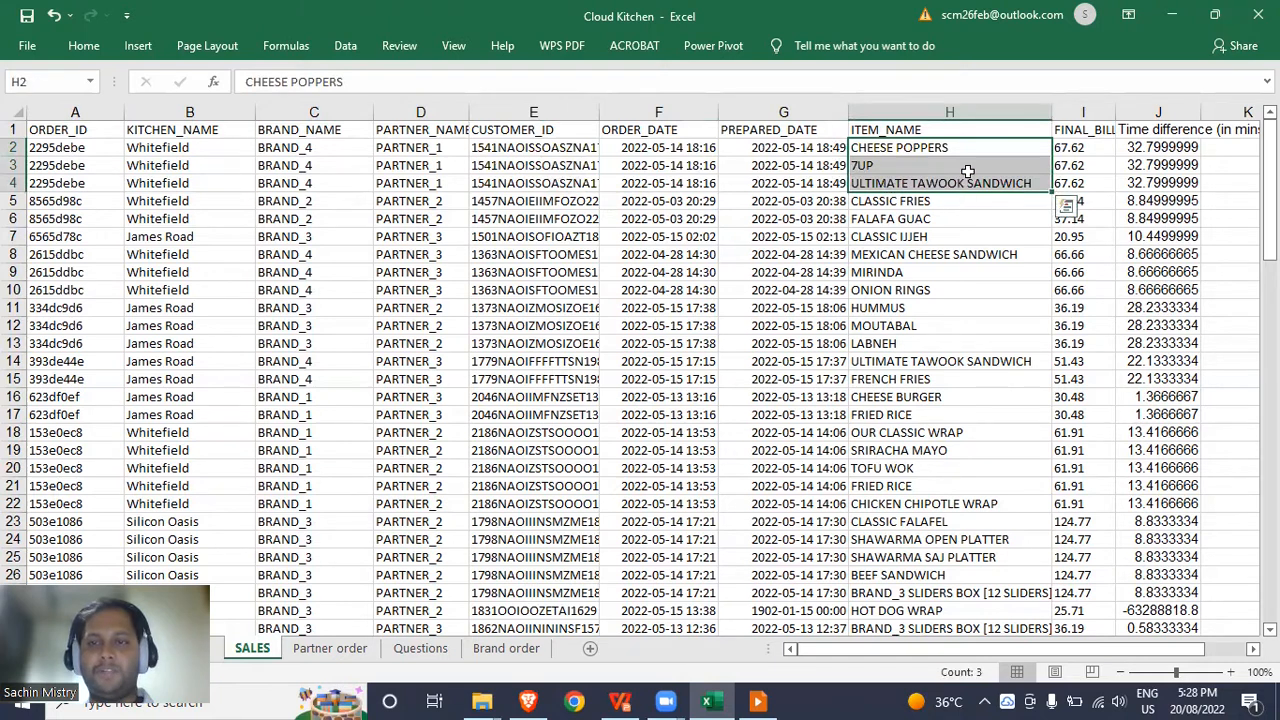
drag(77, 148, 94, 181)
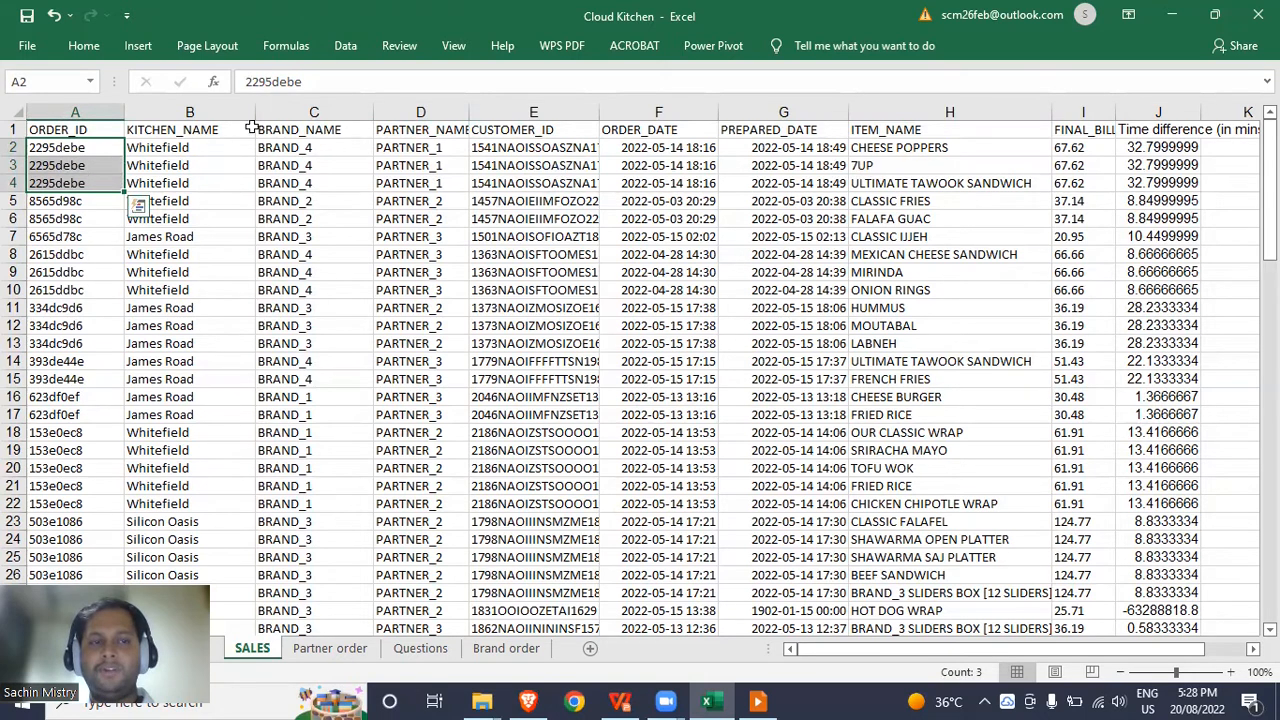
drag(312, 147, 308, 178)
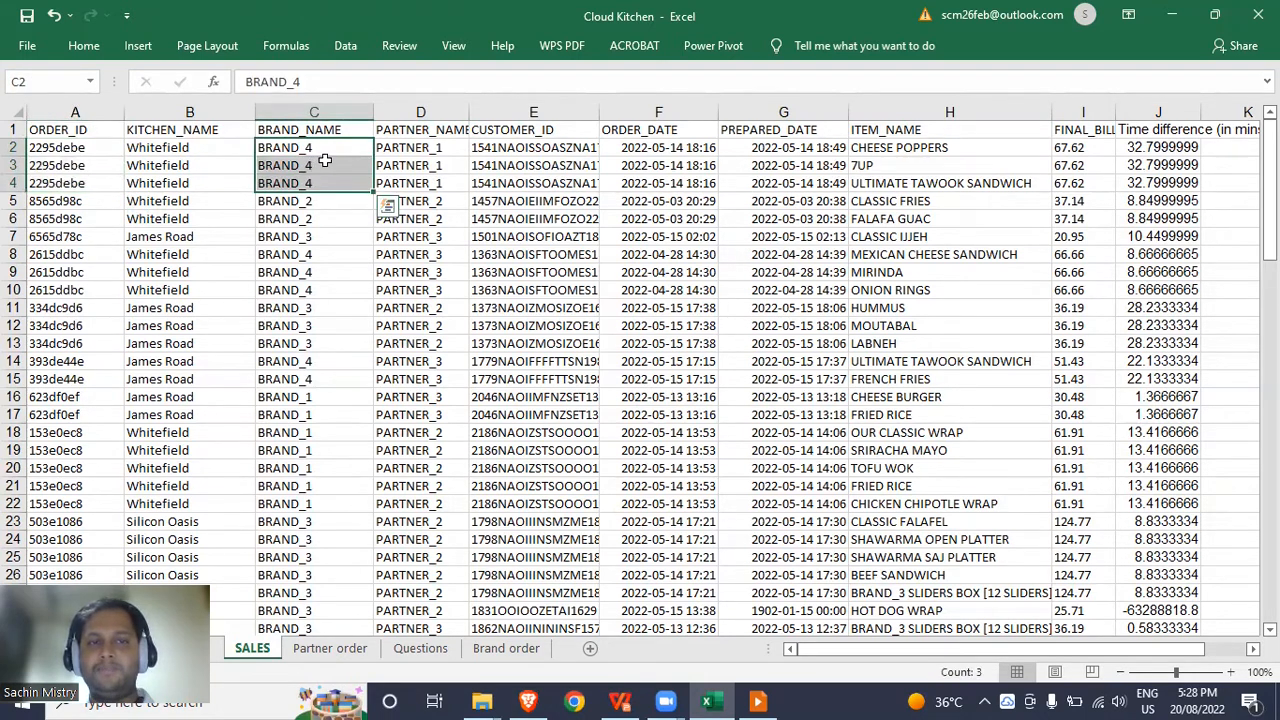
drag(402, 147, 400, 186)
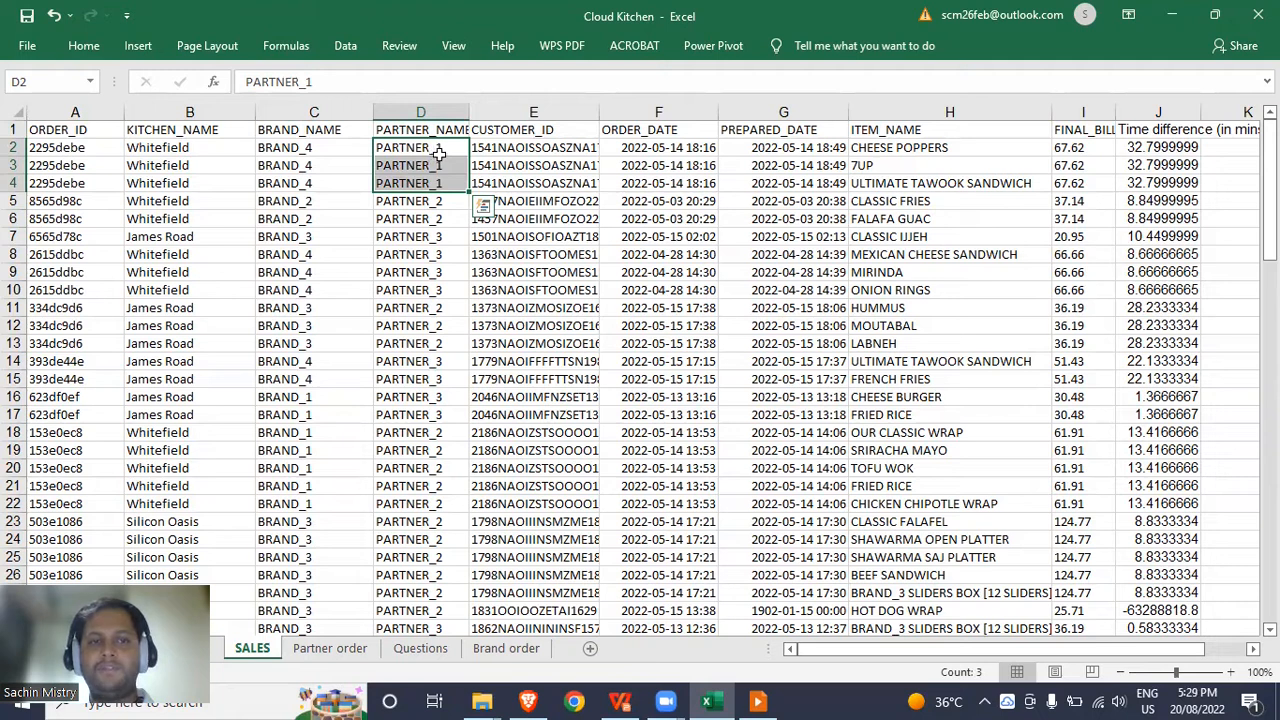
drag(212, 150, 203, 179)
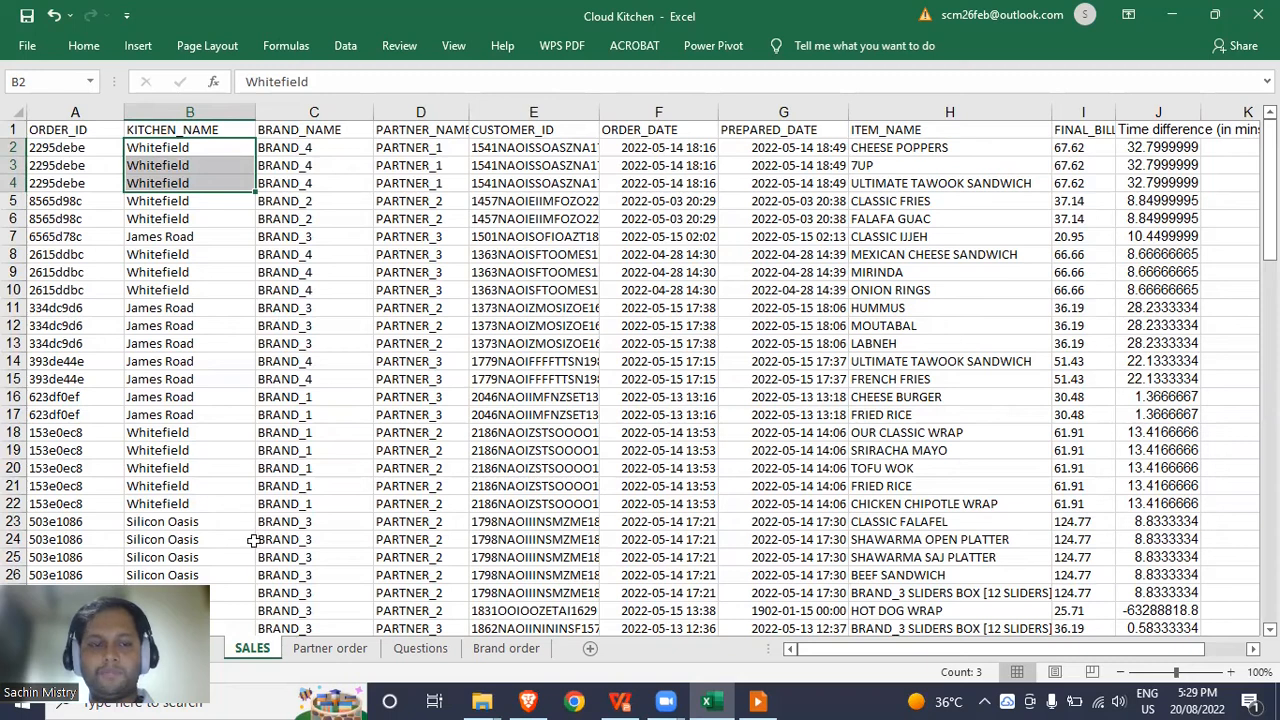
click(418, 649)
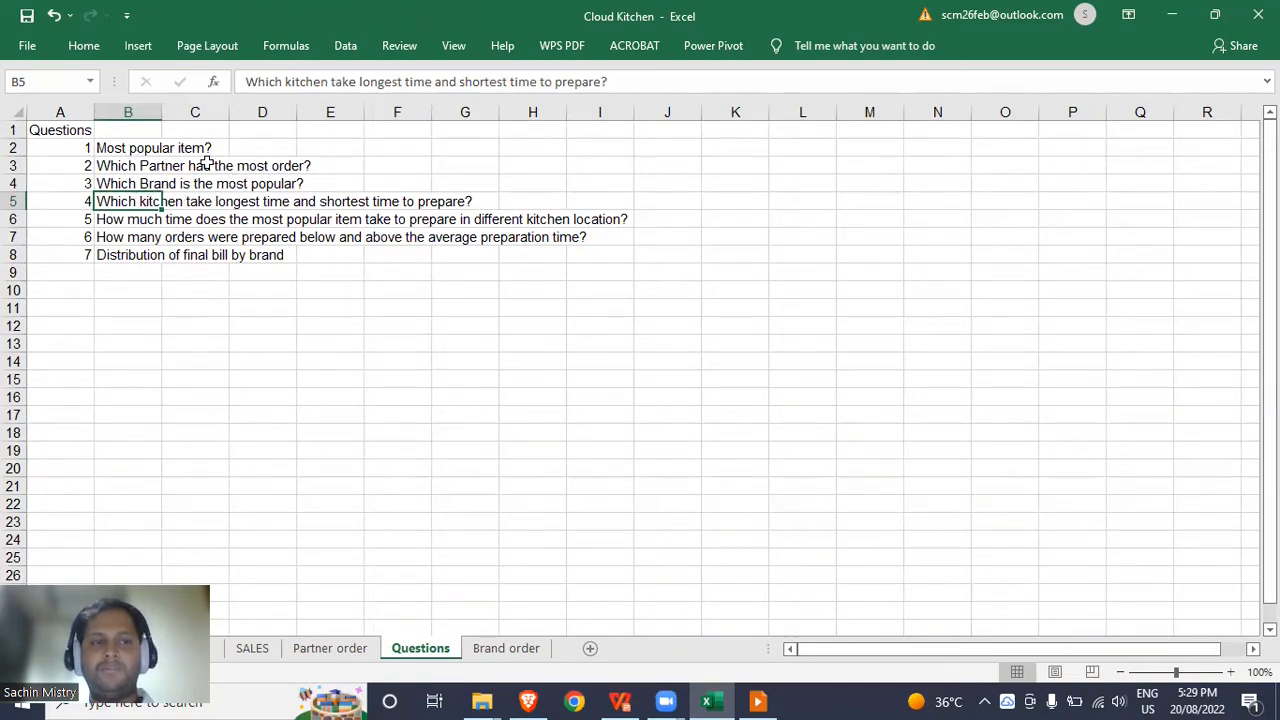
Go over the 'Most popular item?' question and question 4, then return to SALES.
click(118, 146)
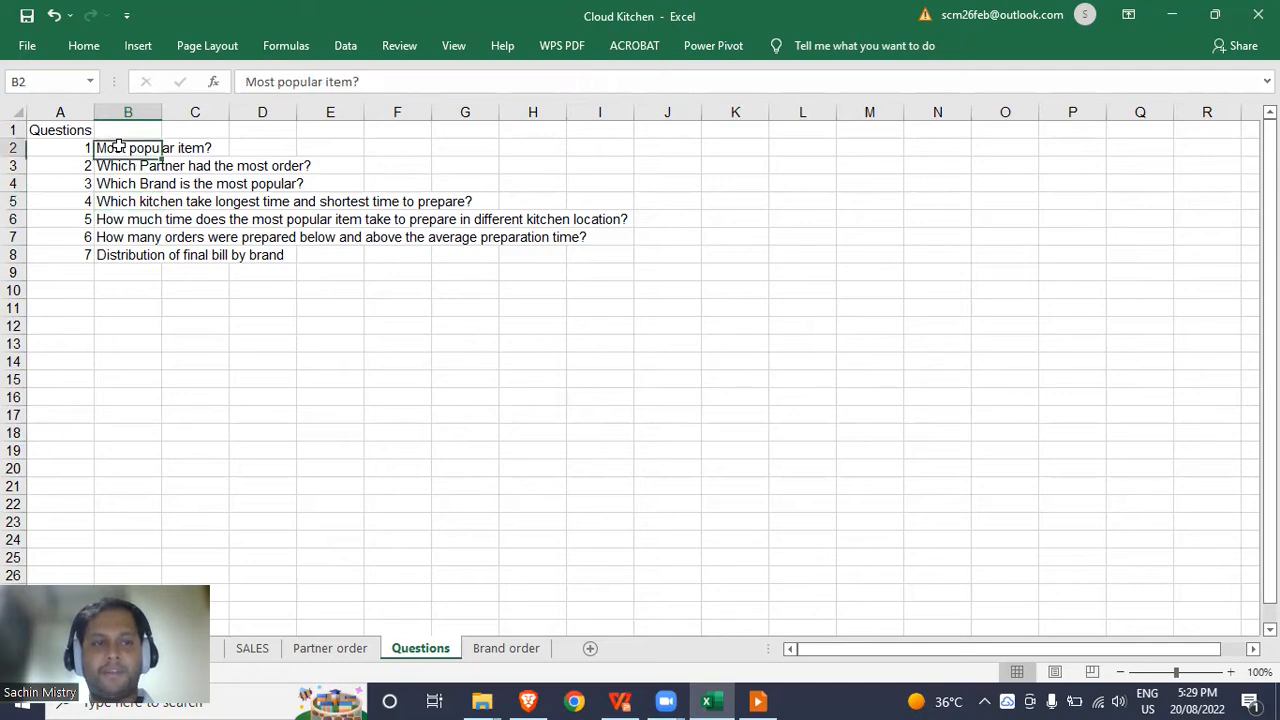
click(70, 201)
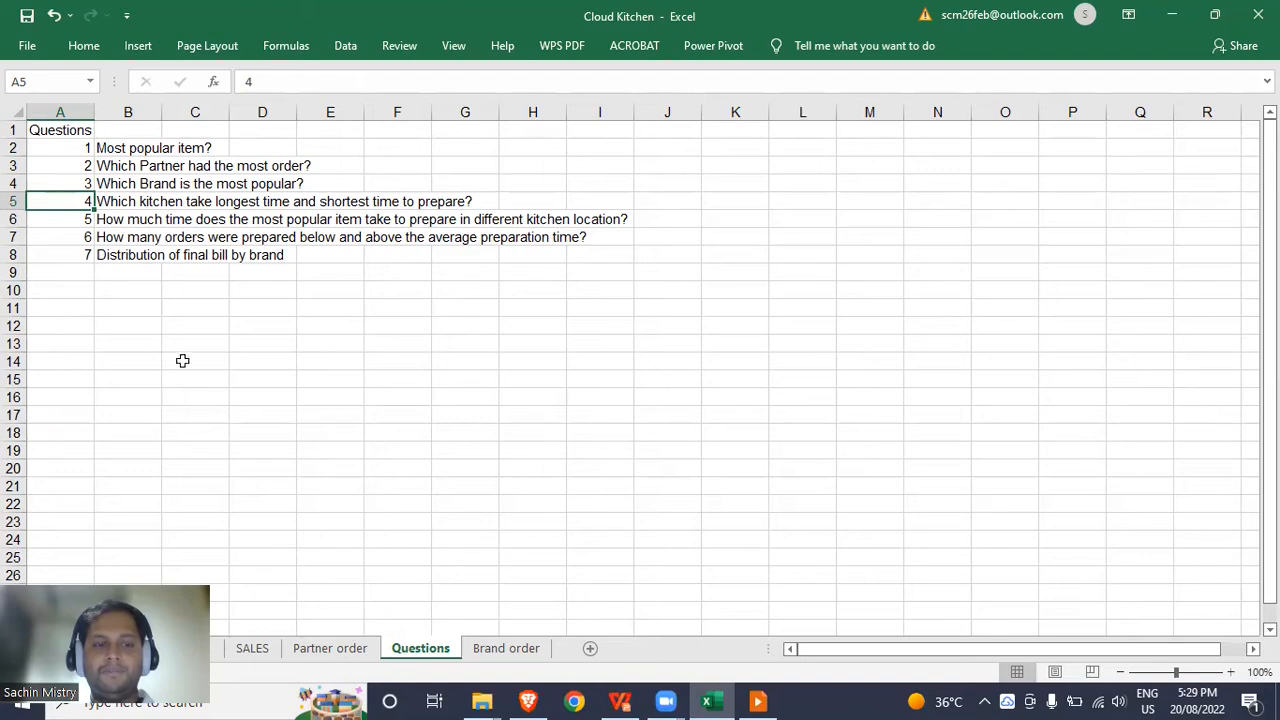
click(252, 648)
Delete the existing Time difference (in mins) column J from the SALES sheet.
drag(160, 147, 200, 183)
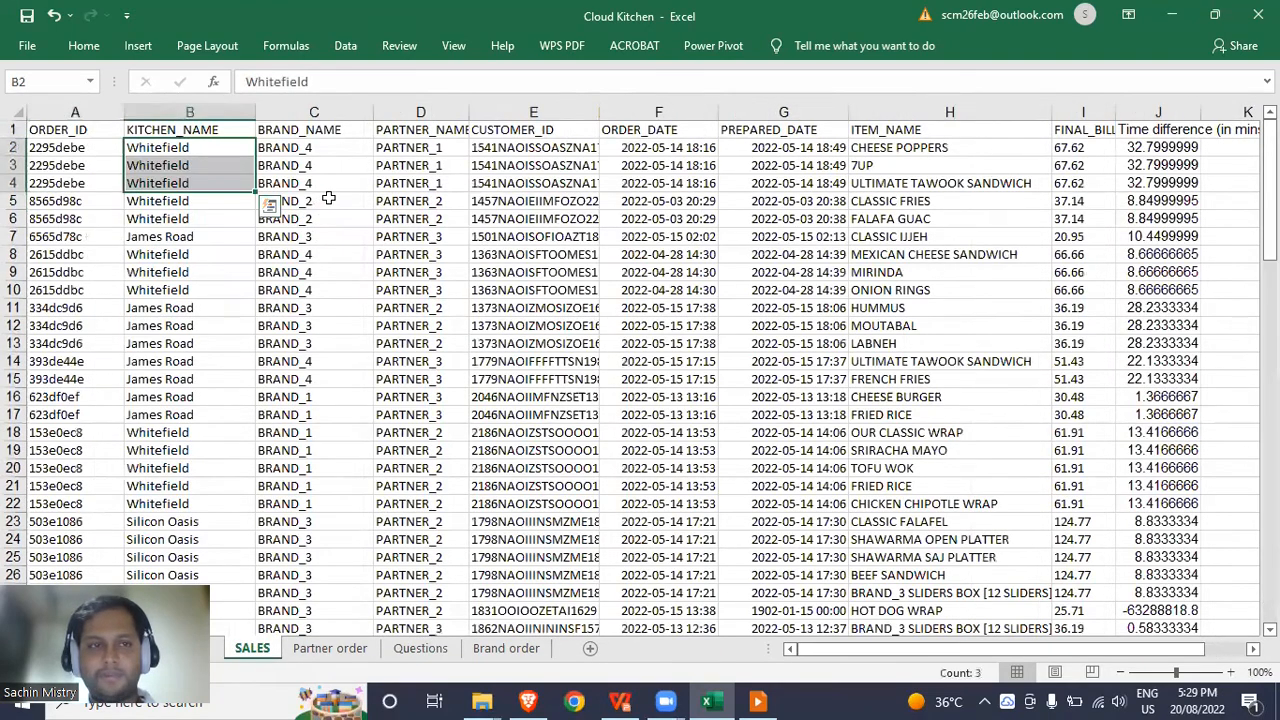
click(328, 199)
key(ctrl+Up)
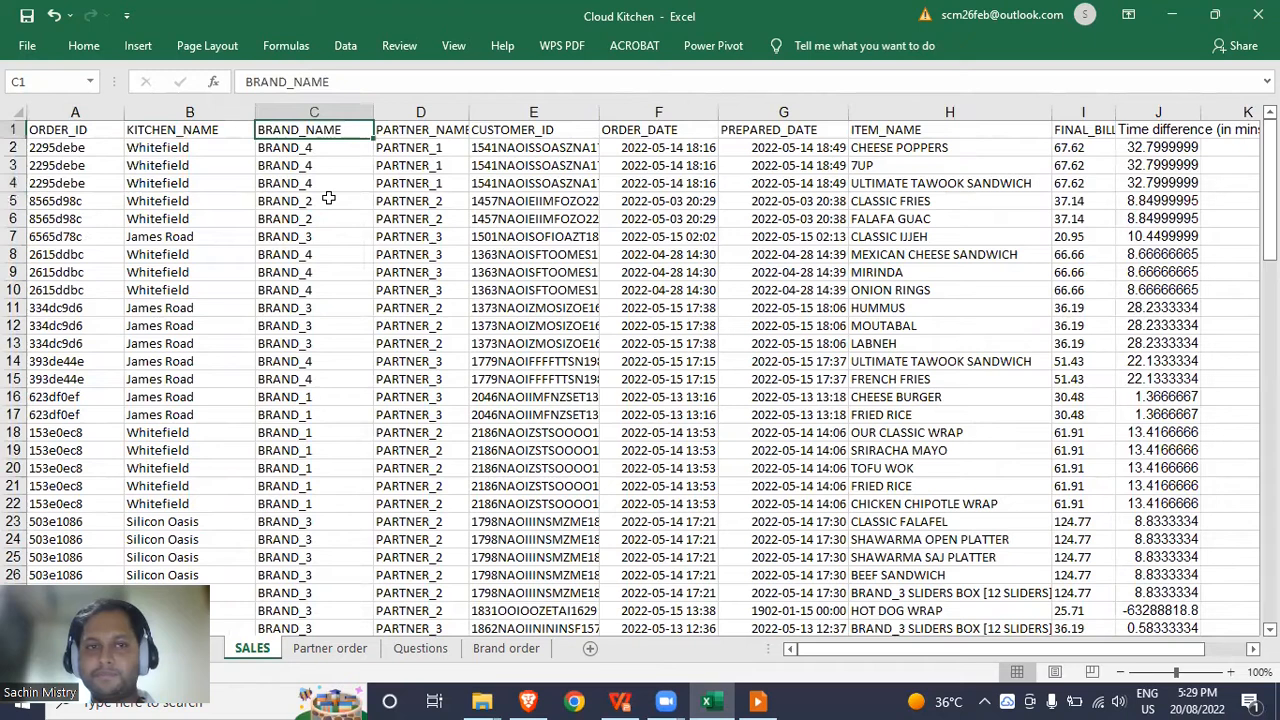
key(ctrl+Right)
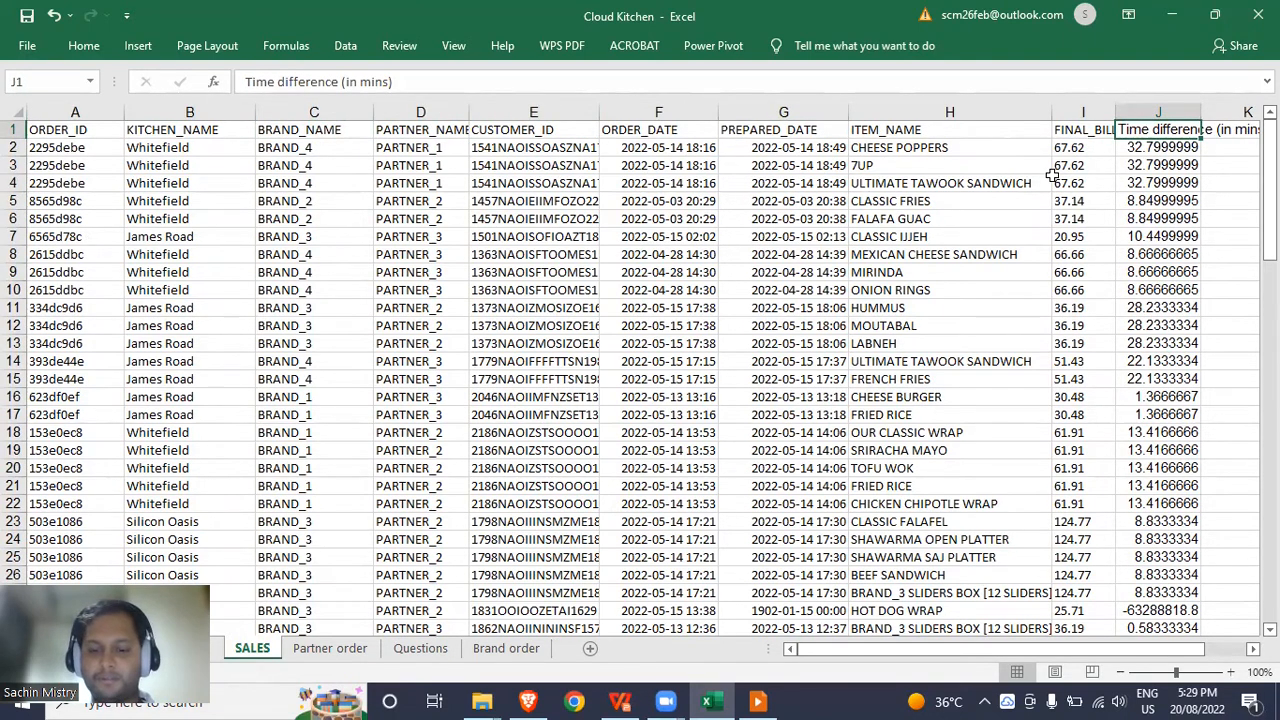
key(ctrl+space)
key(ctrl+minus)
key(Down)
key(Up)
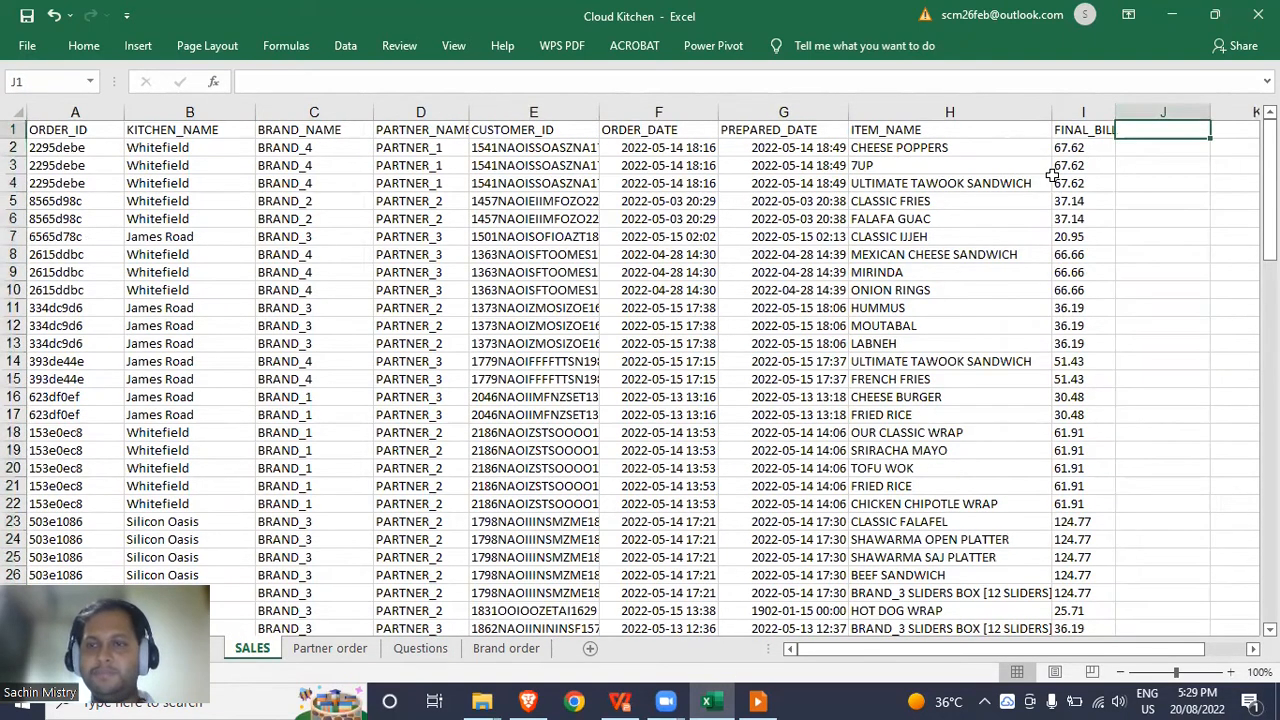
key(Down)
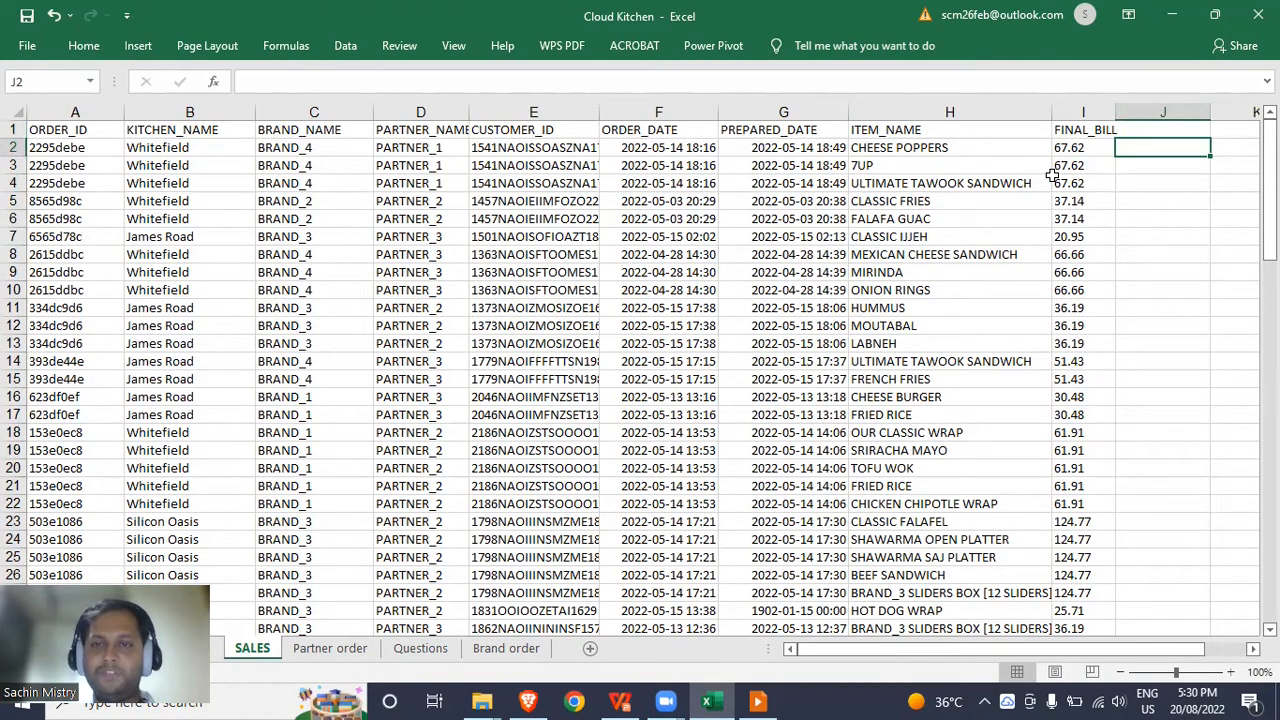
Enter =G2-F2 in J2 to get PREPARED_DATE minus ORDER_DATE for the first order.
double_click(1151, 147)
text(=)
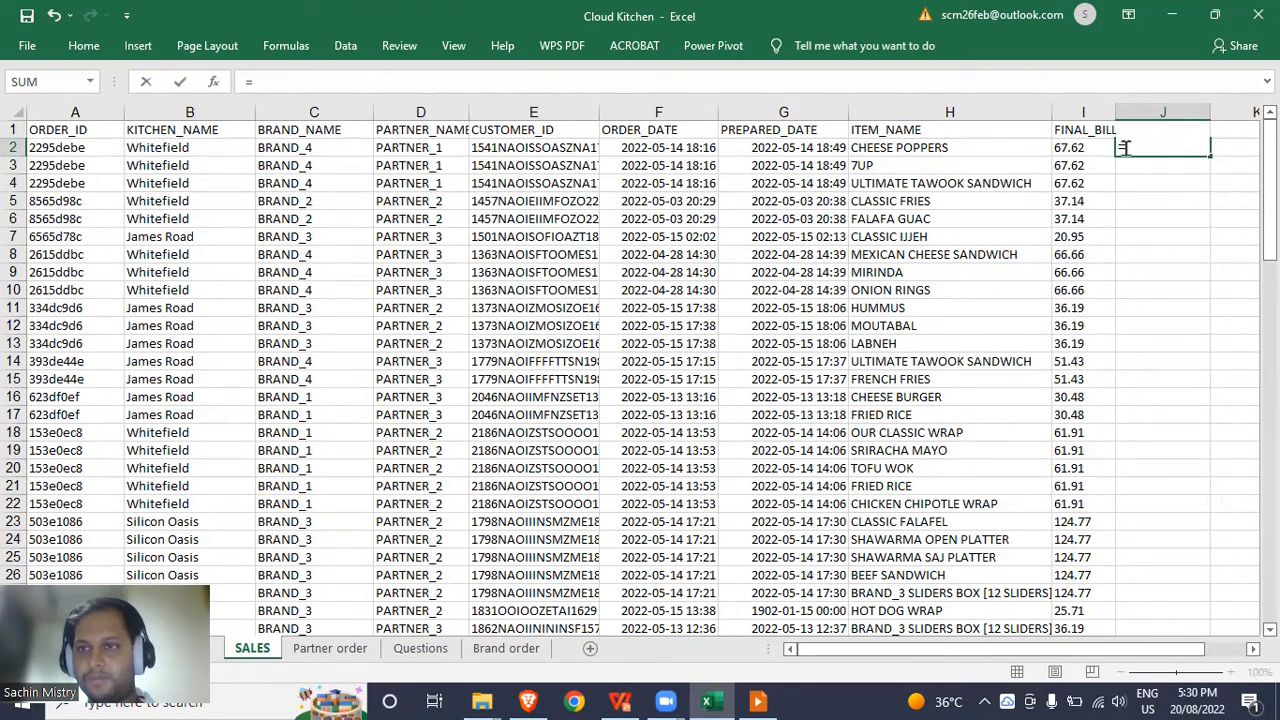
click(826, 147)
text(-)
click(686, 148)
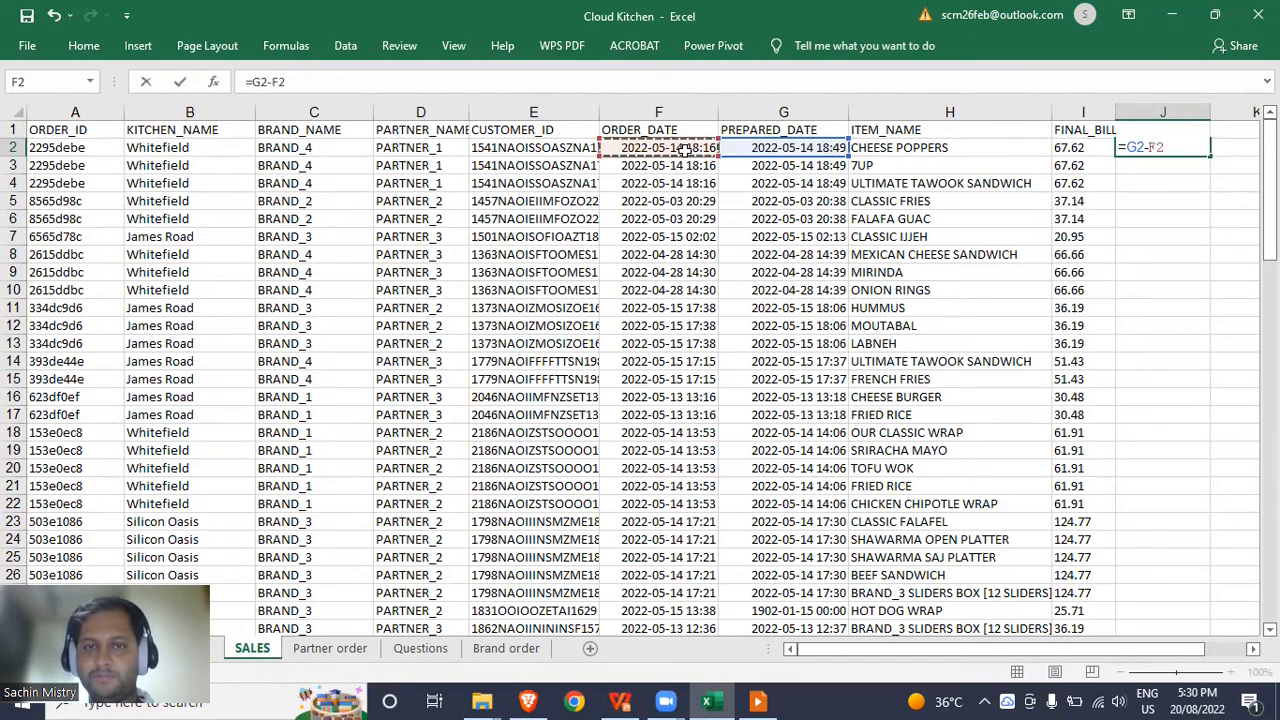
key(ctrl+Return)
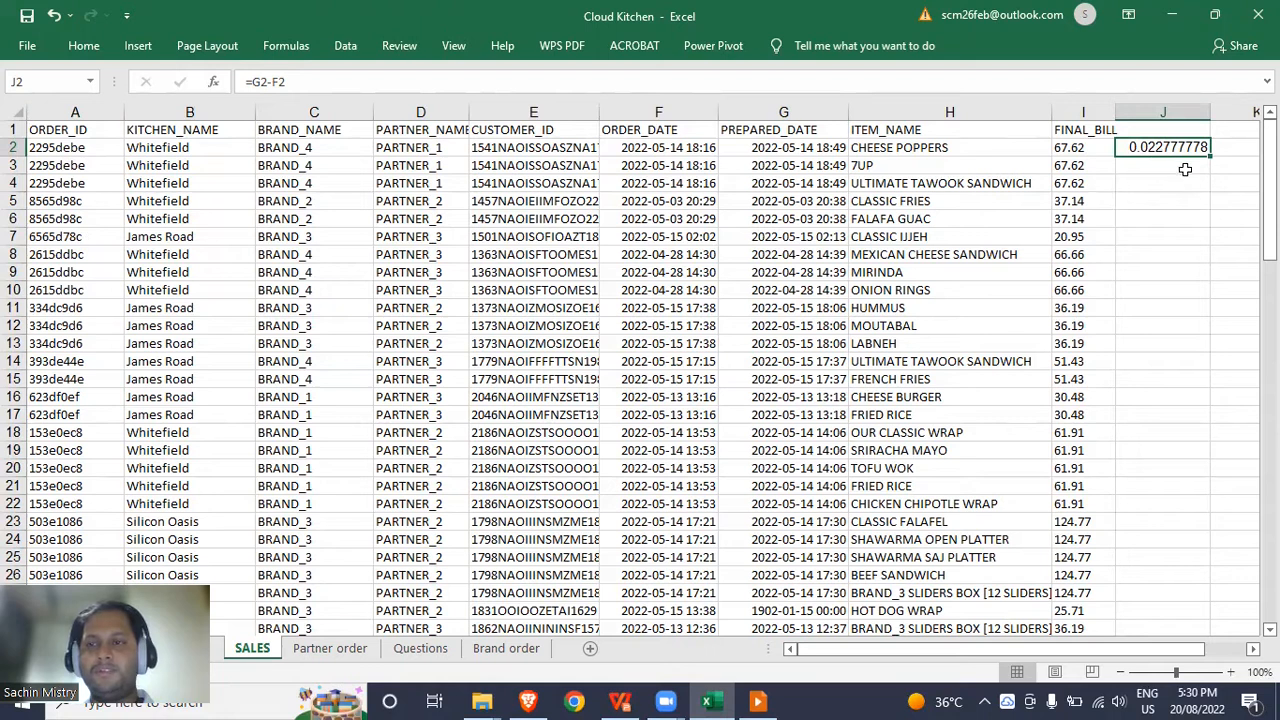
click(1235, 145)
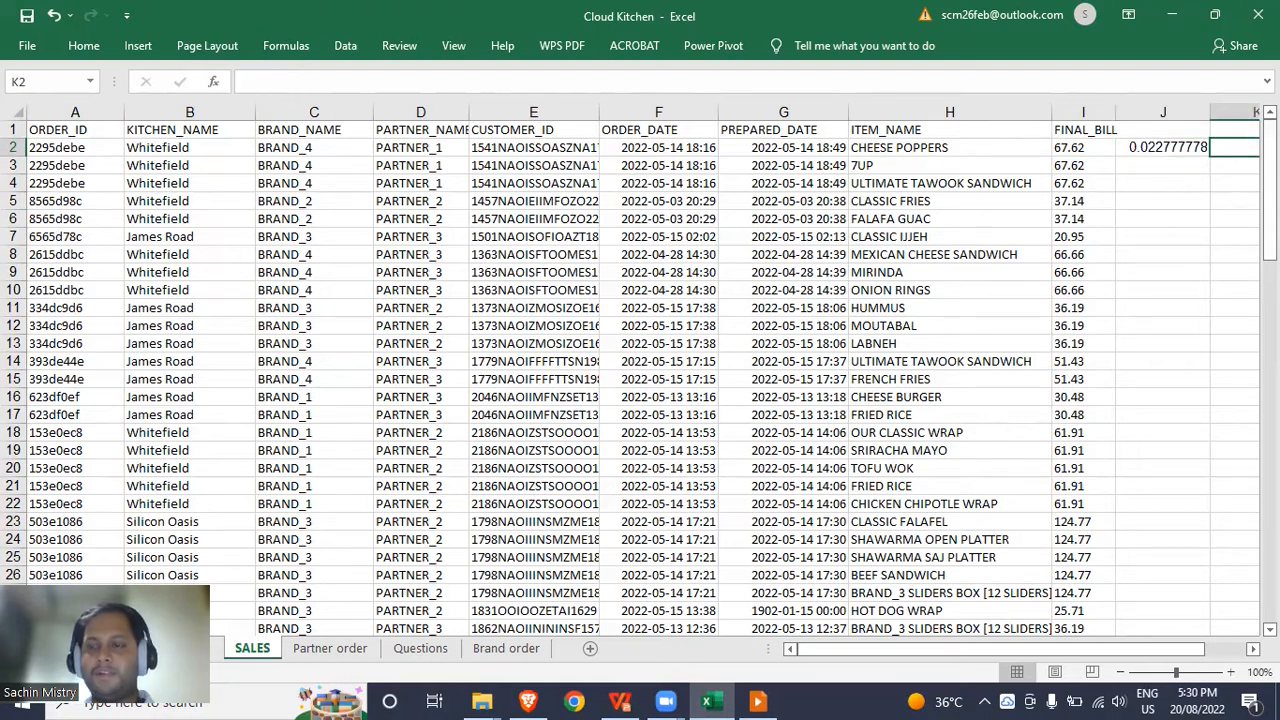
Compute =24*60 (1440) in K2 and multiply it by J2 in L2 as a scratch test.
key(Right)
key(Left)
key(Left)
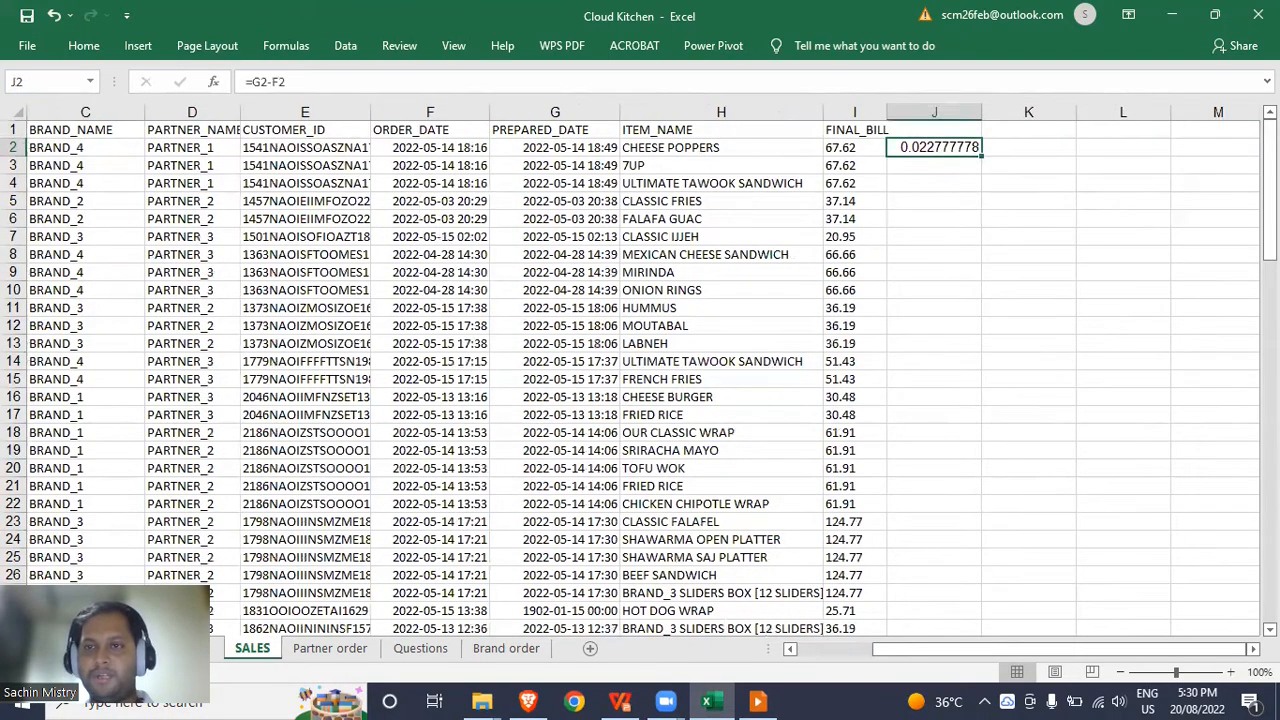
key(Right)
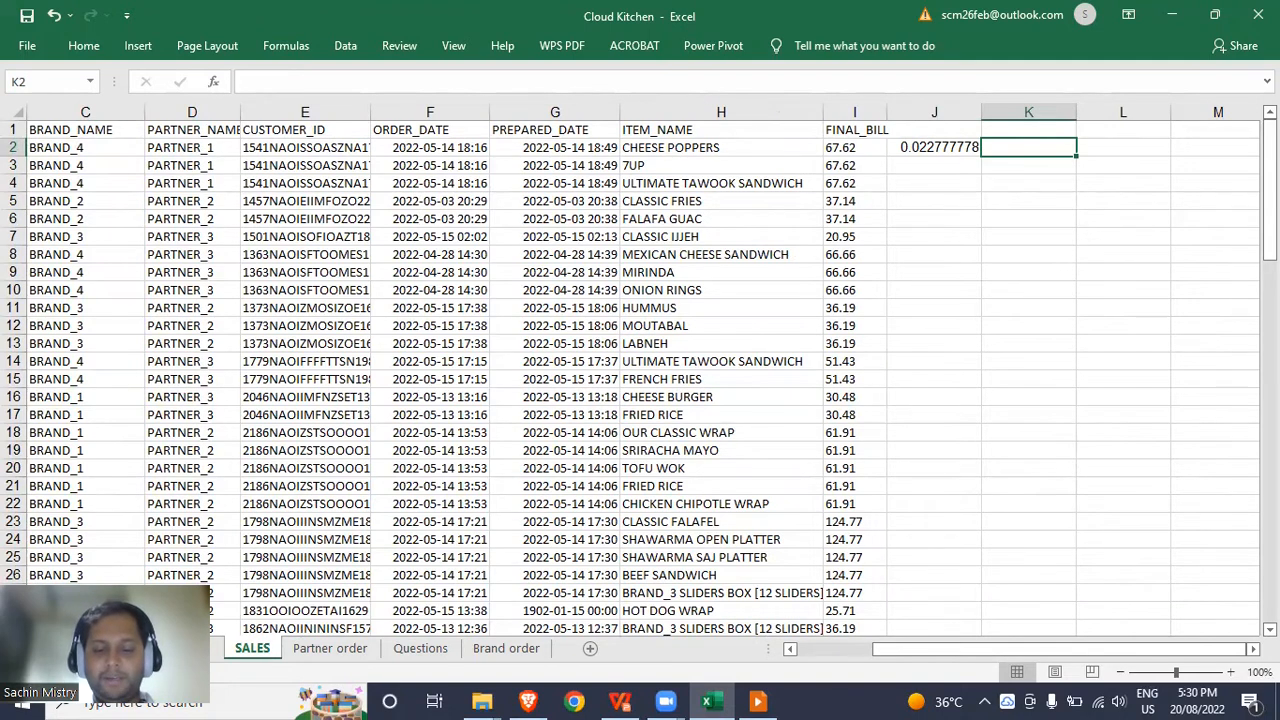
text(=24*)
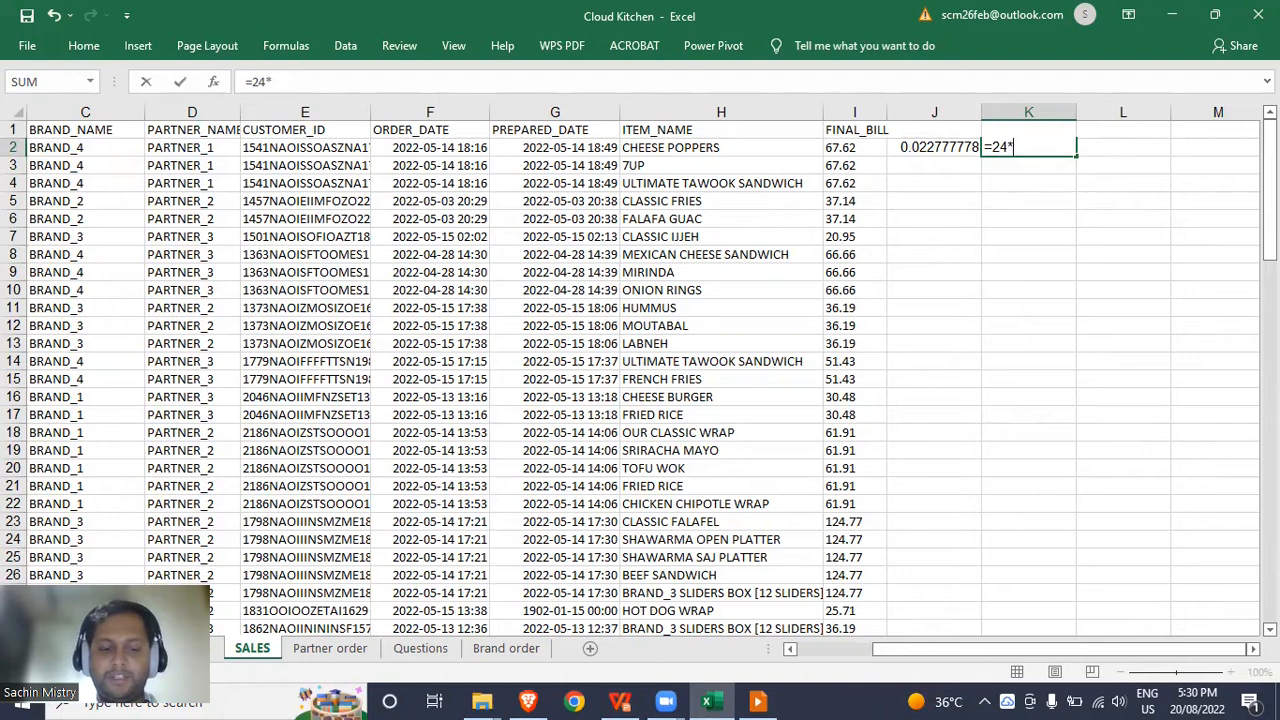
text(60)
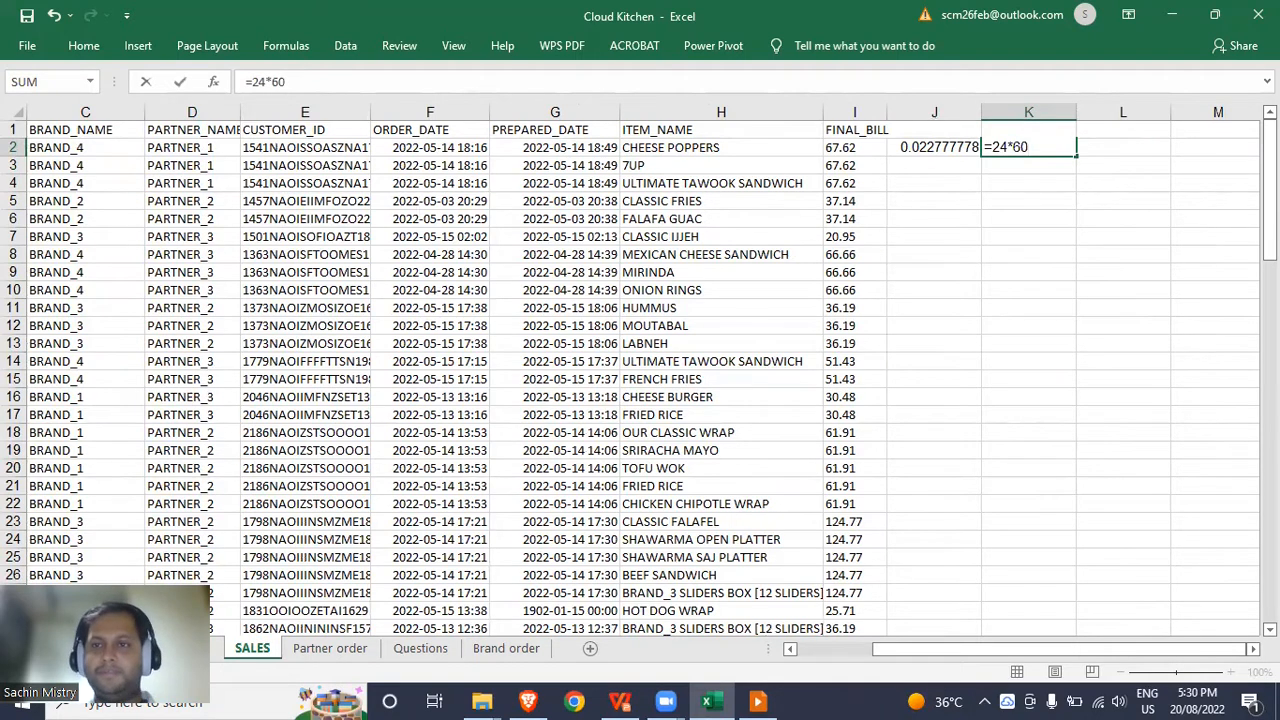
key(Return)
key(Up)
key(Right)
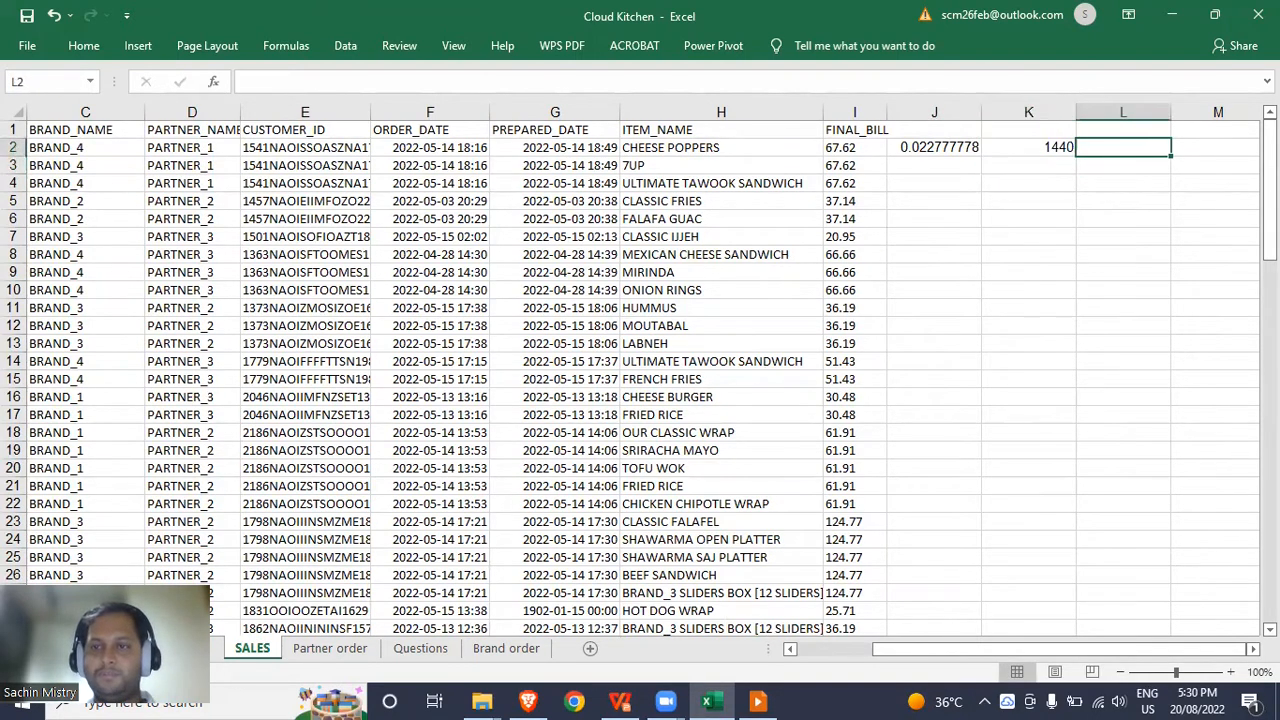
text(=)
key(Left)
text(*)
key(Left)
key(Left)
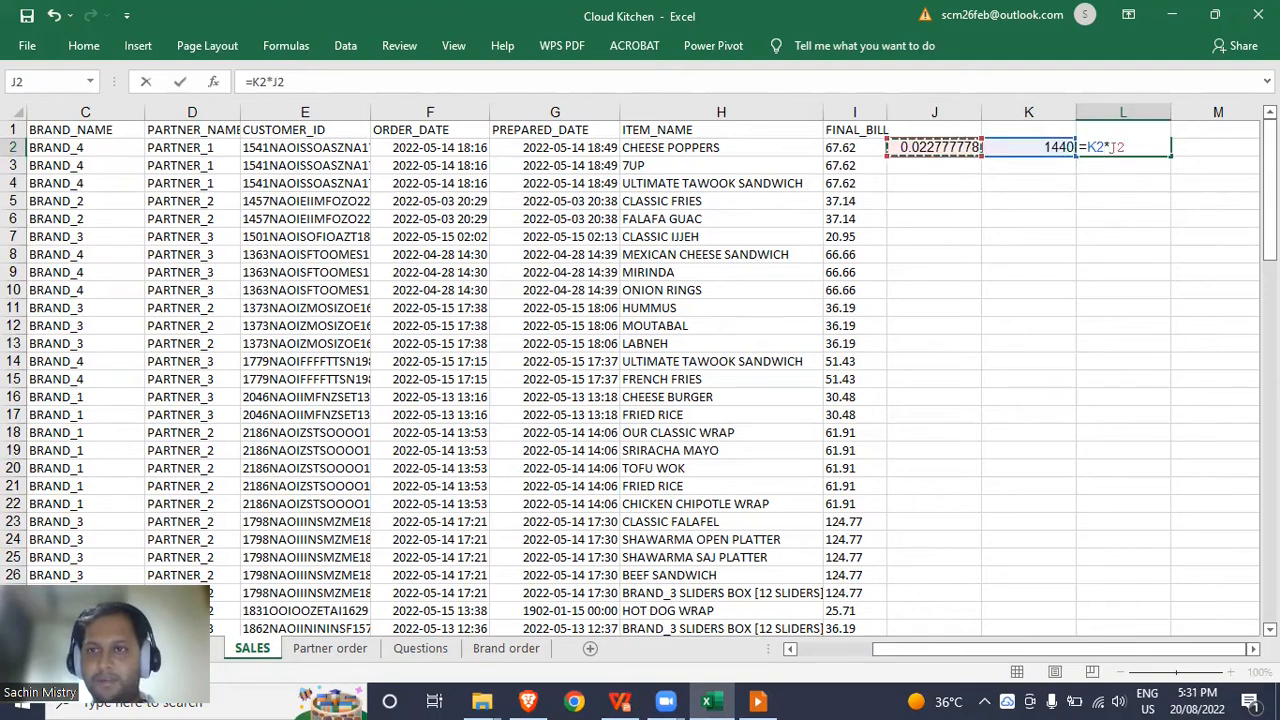
key(Return)
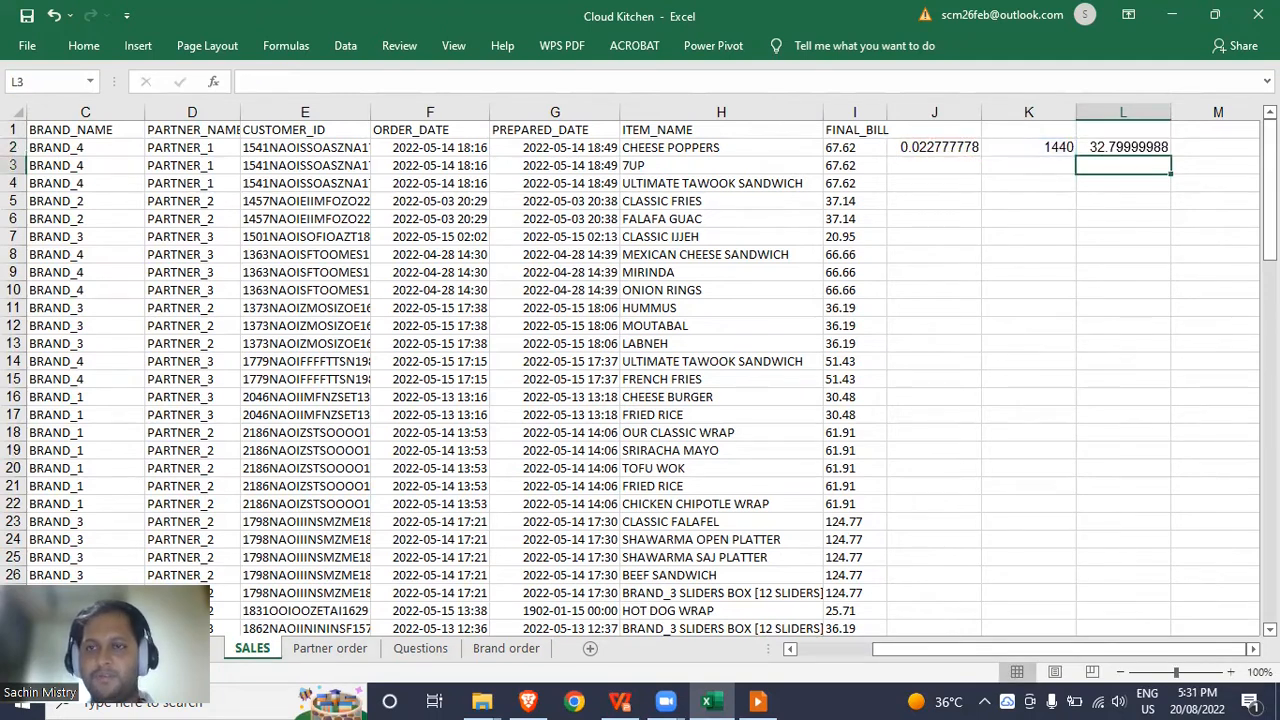
Rewrite J2 as =1440*(G2-F2) to give the prep time in minutes.
key(Up)
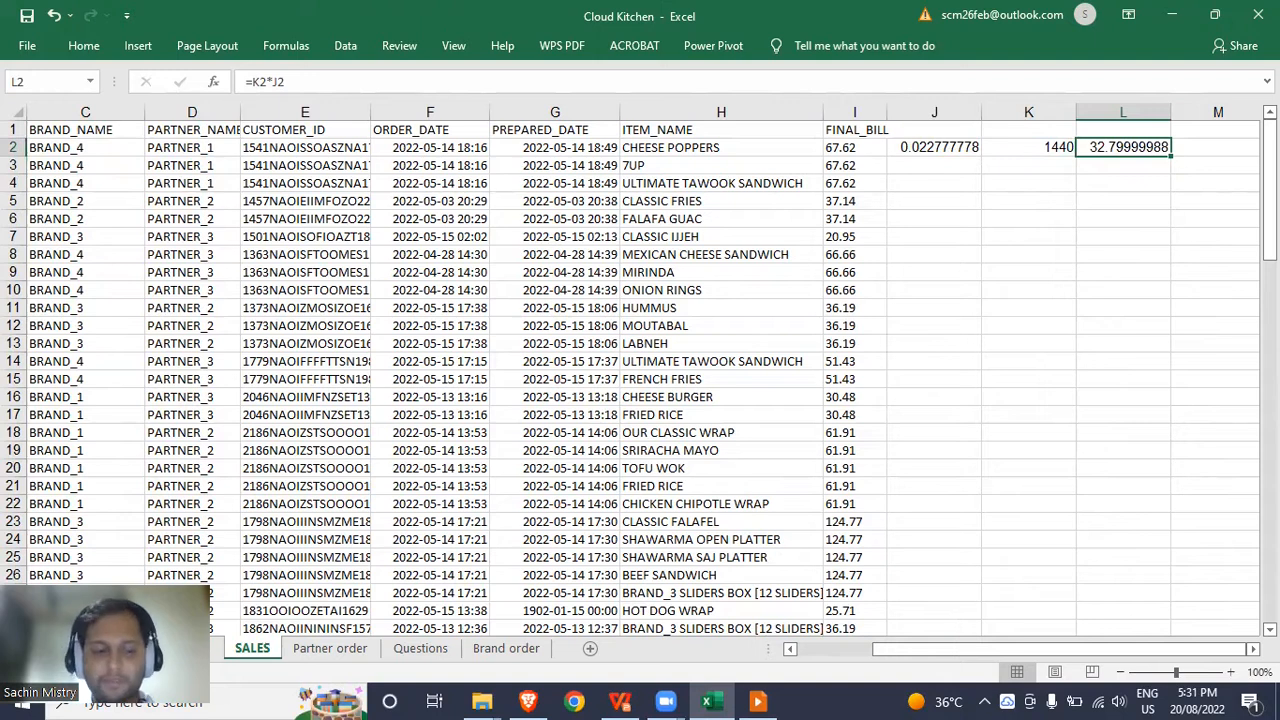
key(Left)
key(Left)
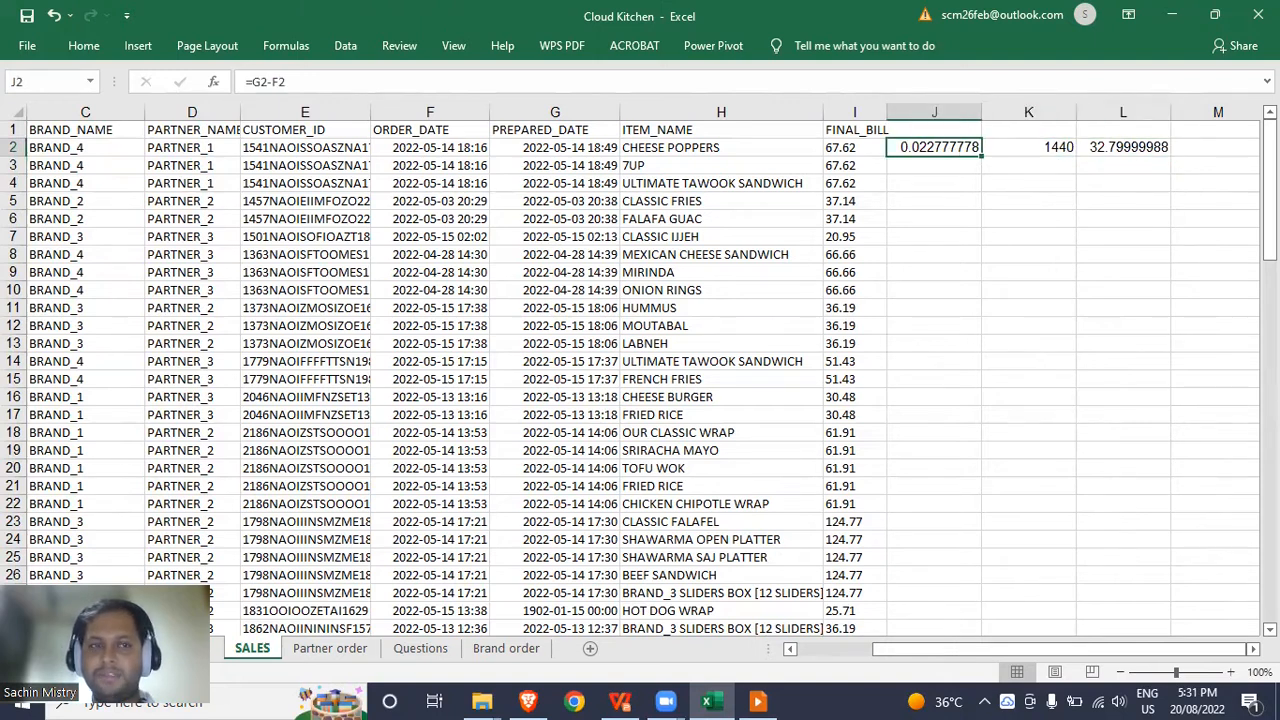
text(=)
key(Left)
key(Left)
key(Left)
text(-)
key(Left)
key(Left)
key(Left)
key(Left)
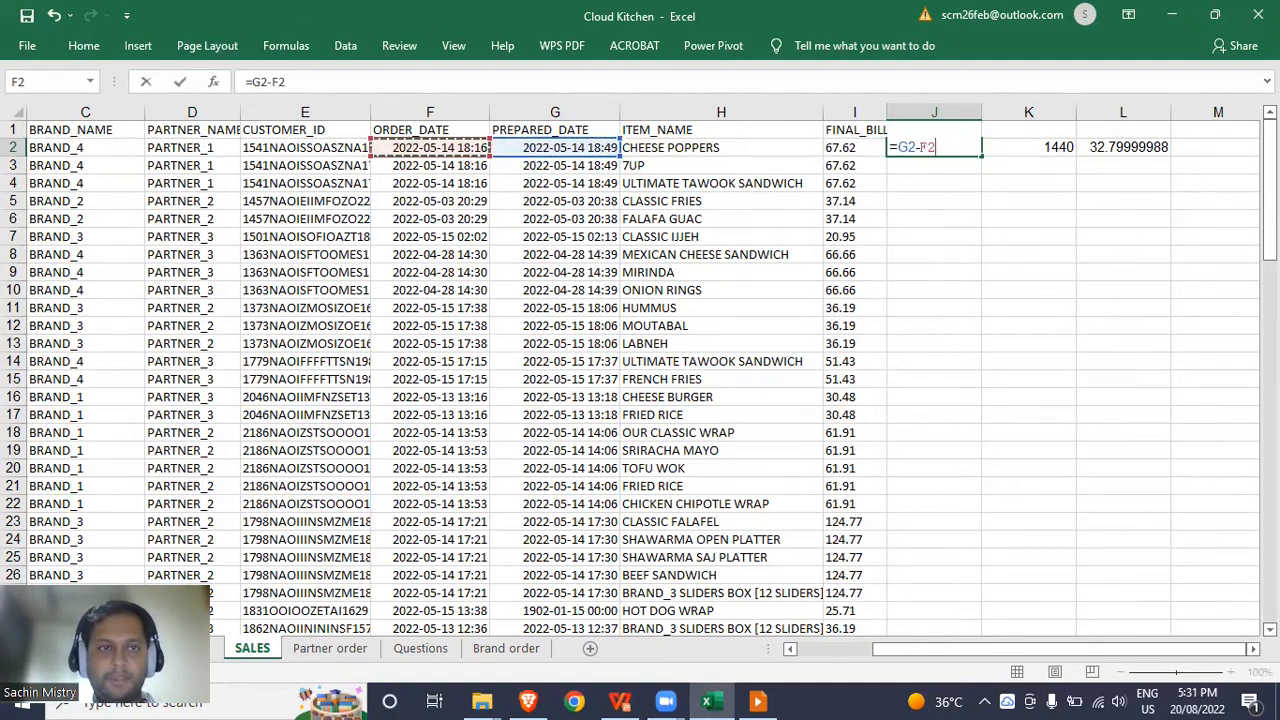
click(307, 82)
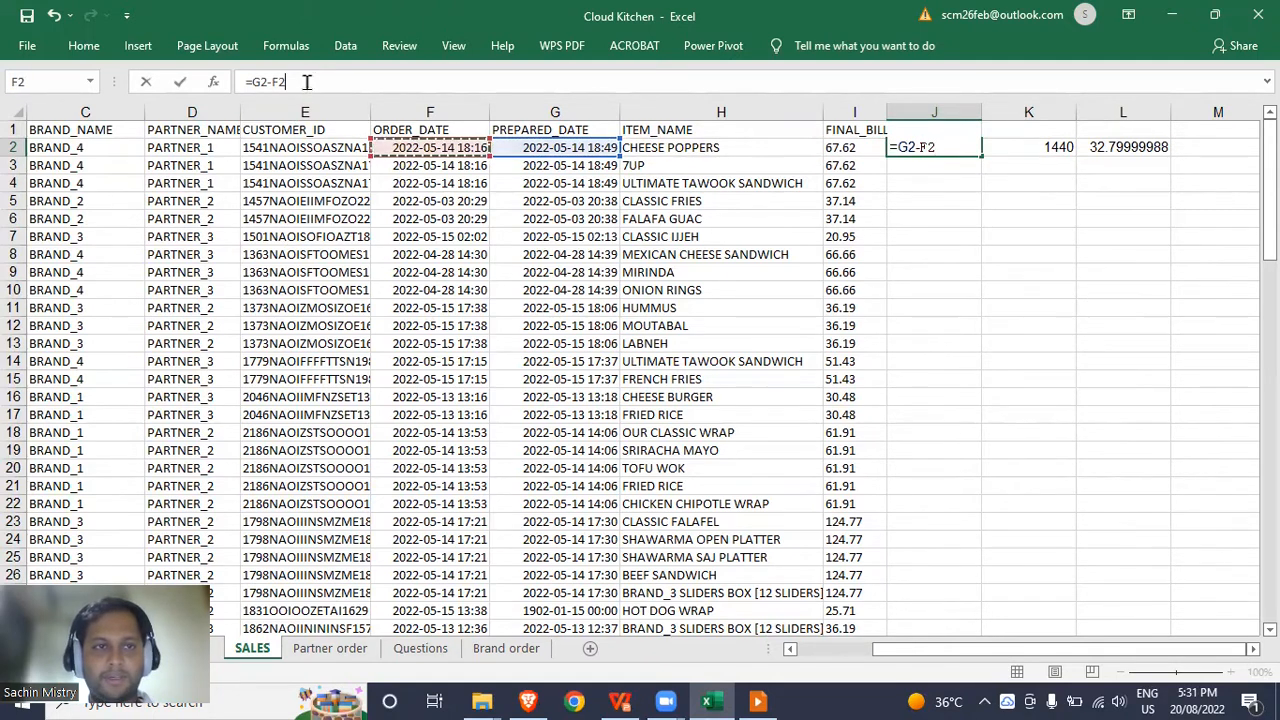
text())
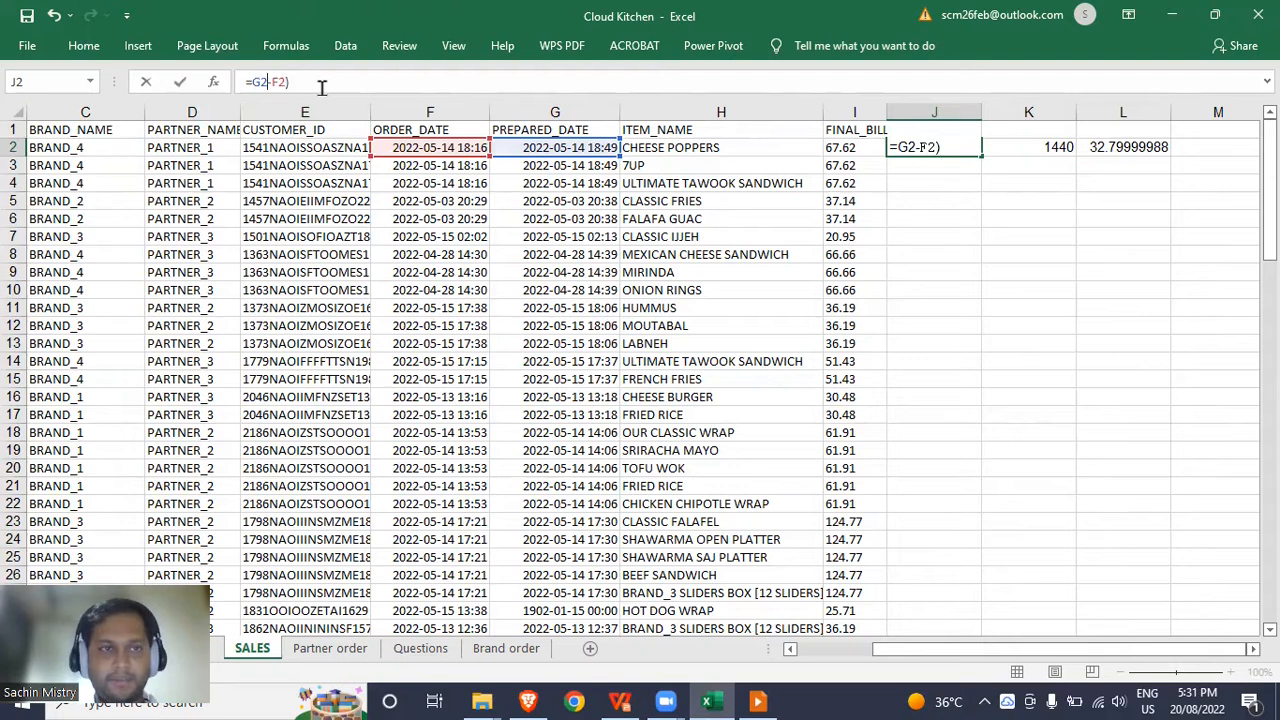
key(Home)
key(Right)
text(()
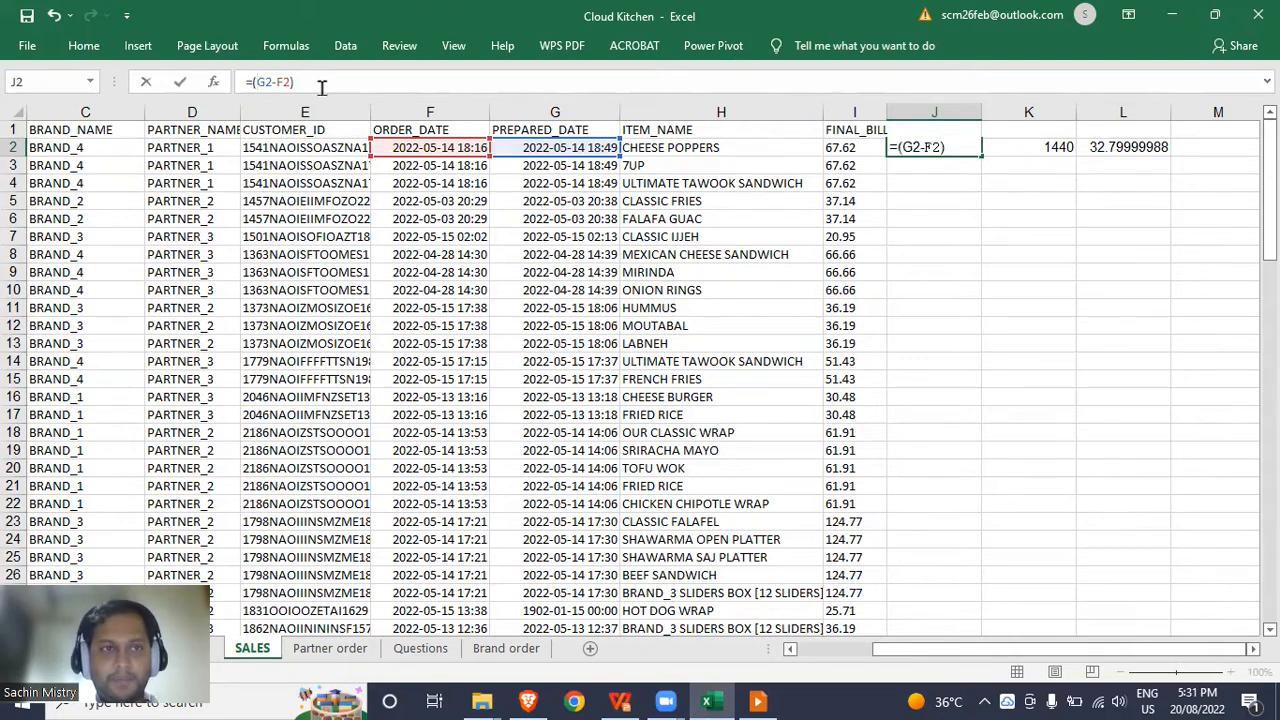
text(1440*)
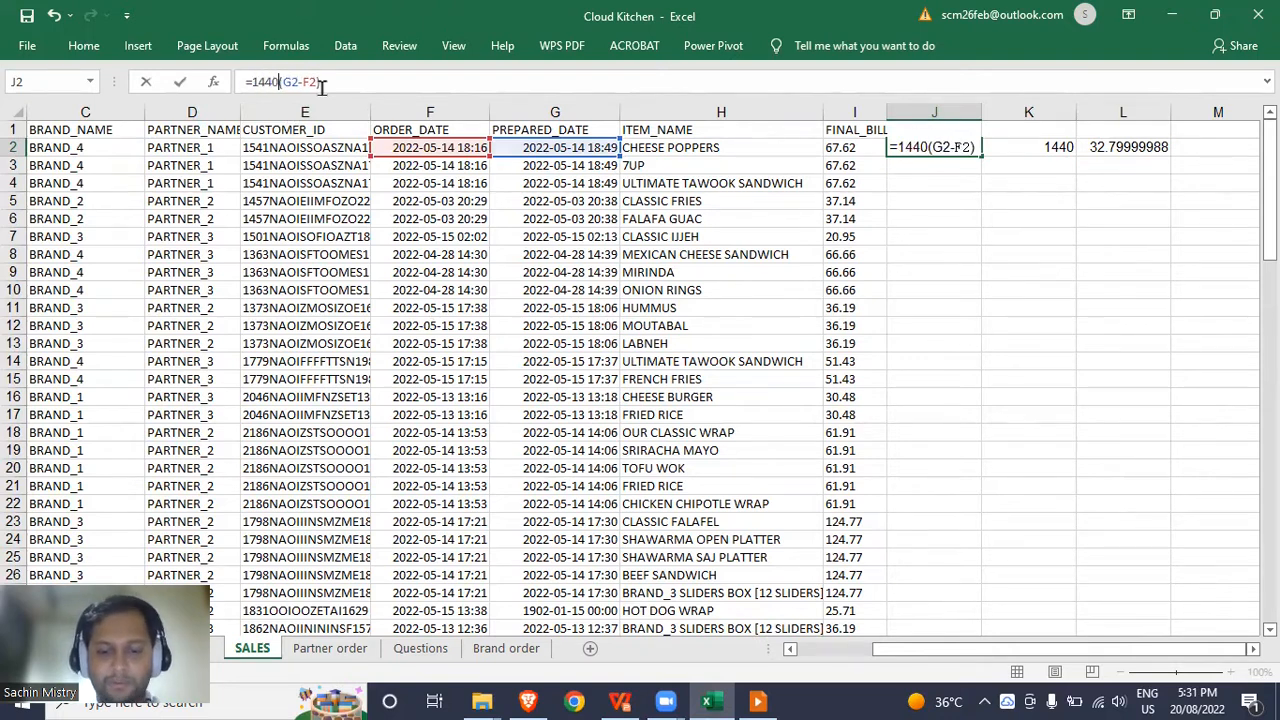
key(Return)
Clear the scratch values in K2 and L2.
key(Up)
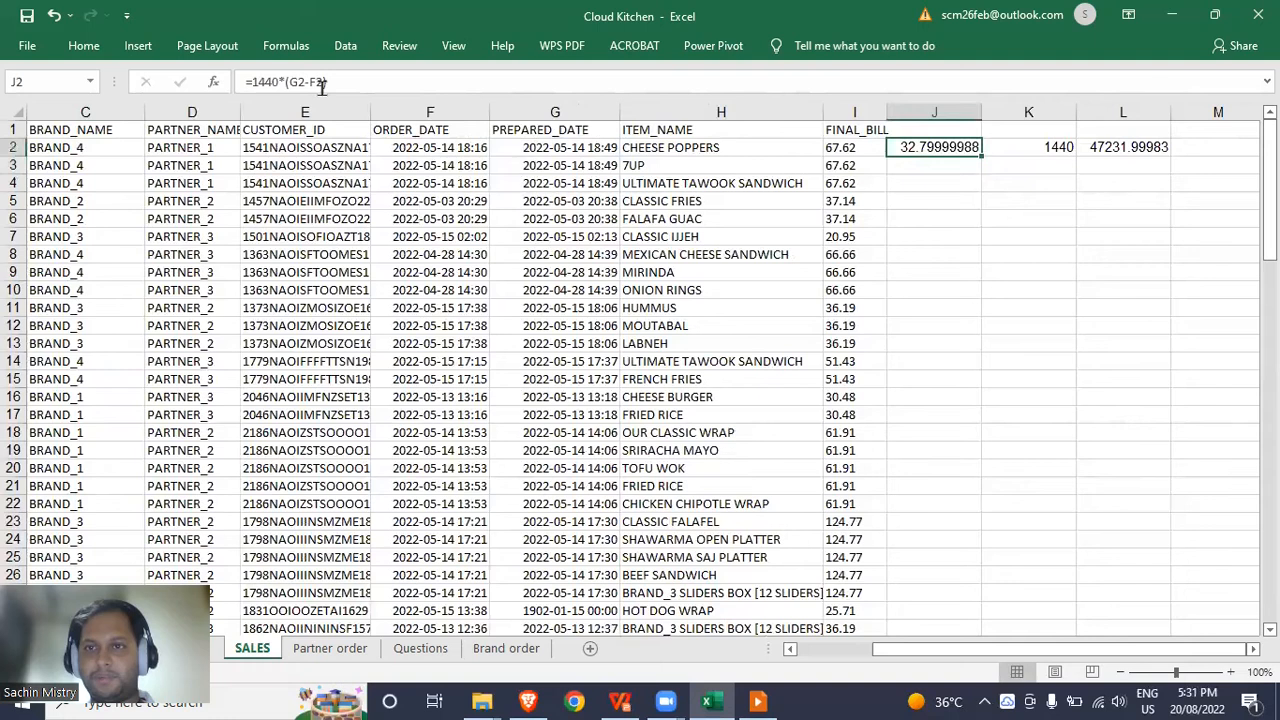
key(Right)
key(shift+Right)
key(Delete)
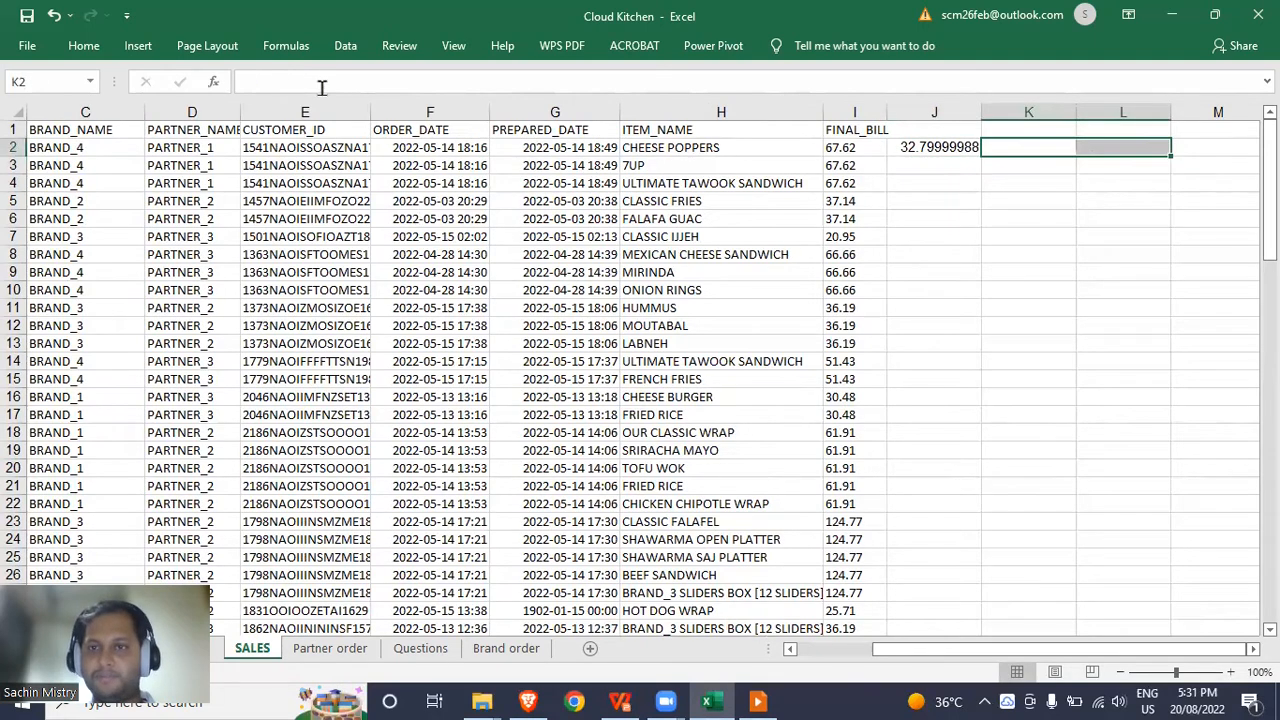
key(Left)
key(Up)
Head column J with 'Time difference (in mins)'.
text(Time d)
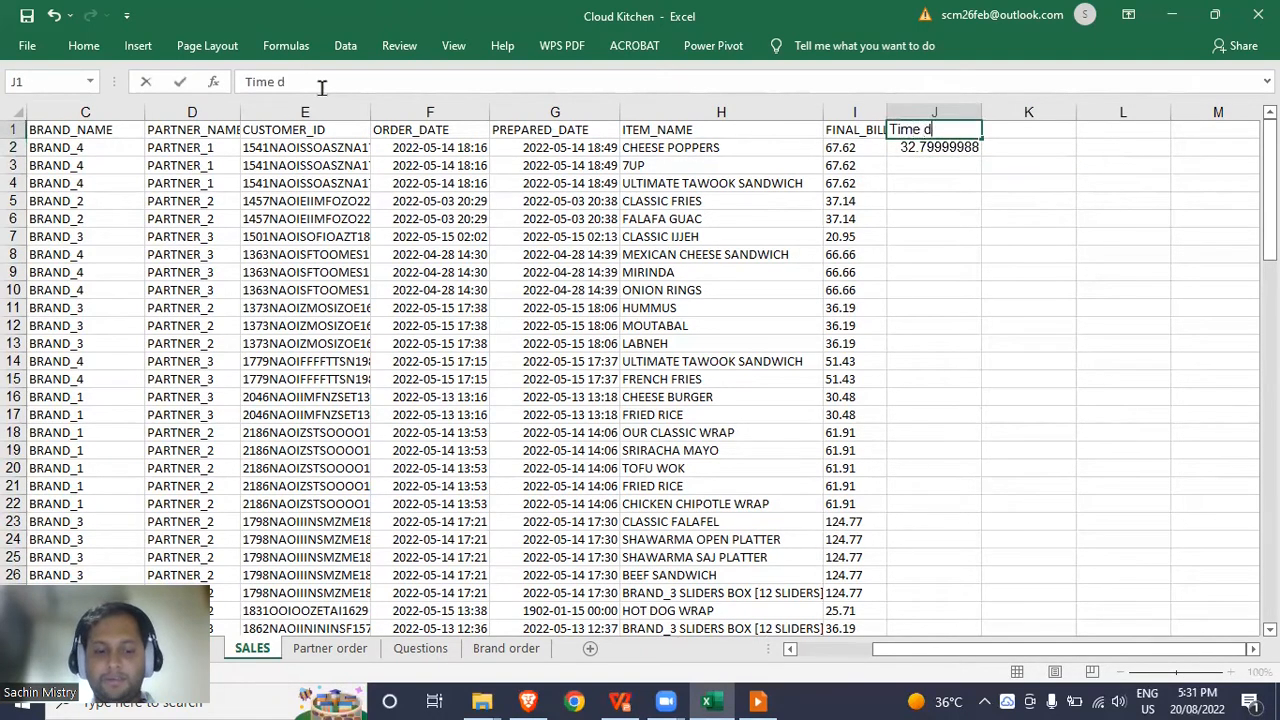
text(iffernce)
key(BackSpace)
key(BackSpace)
key(BackSpace)
text(ence )
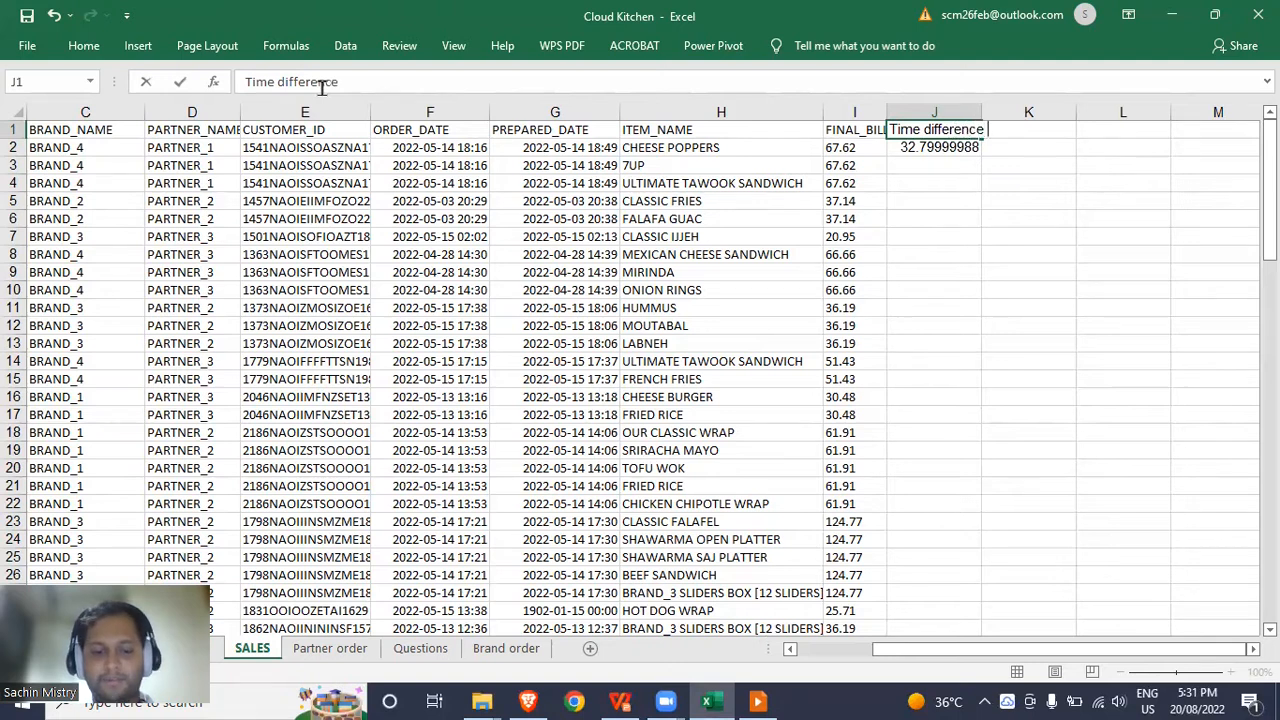
text((in mins))
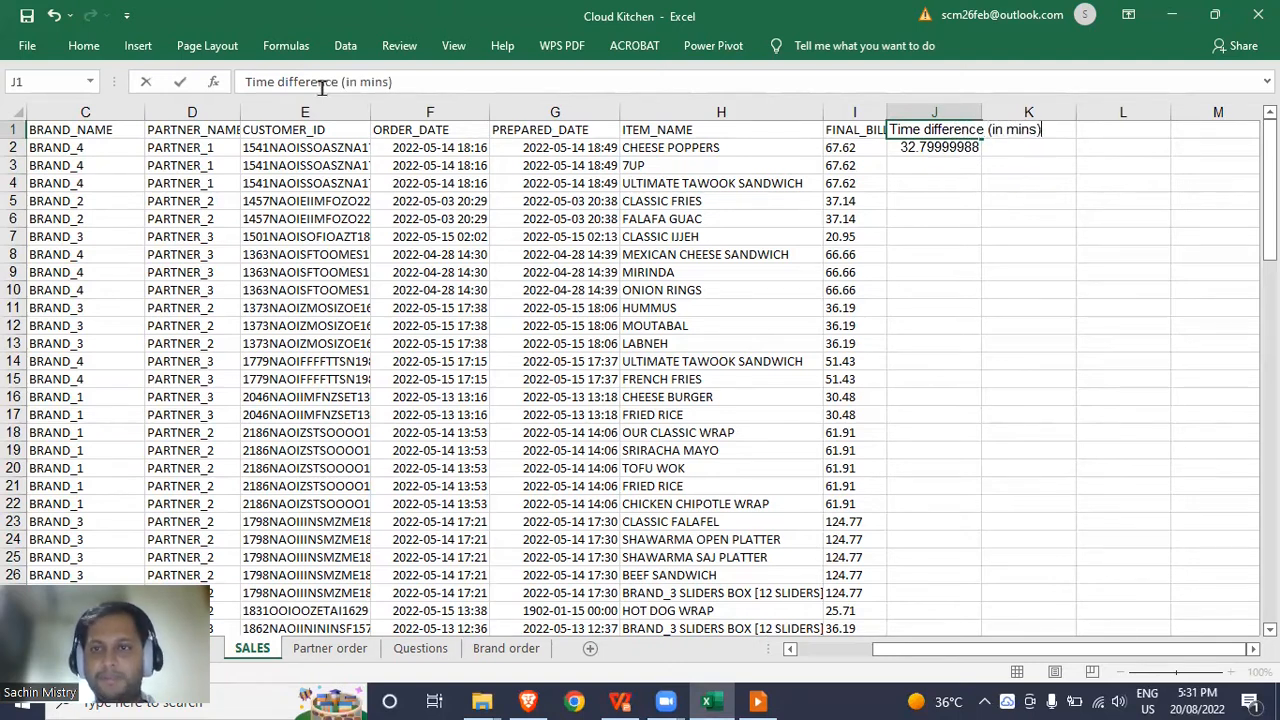
key(Return)
Format J2 with two decimals and fill its minutes formula down to the last order row.
key(Up)
key(Down)
key(ctrl+c)
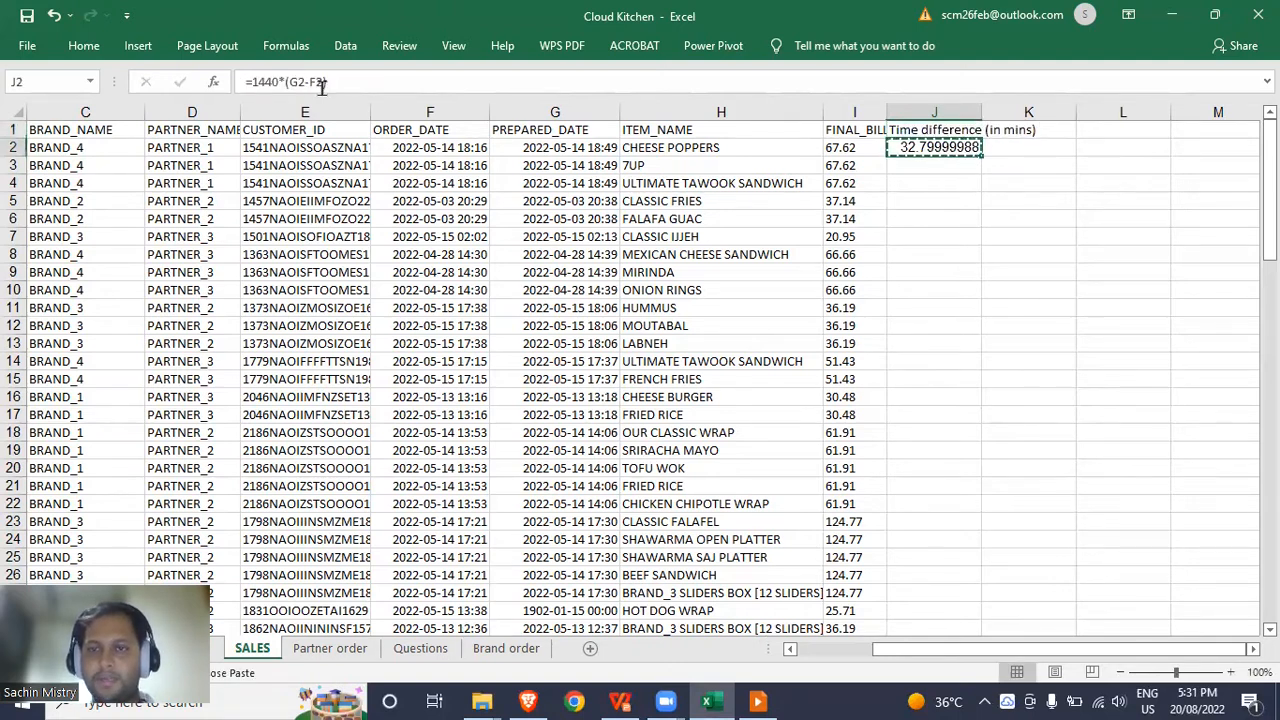
key(Escape)
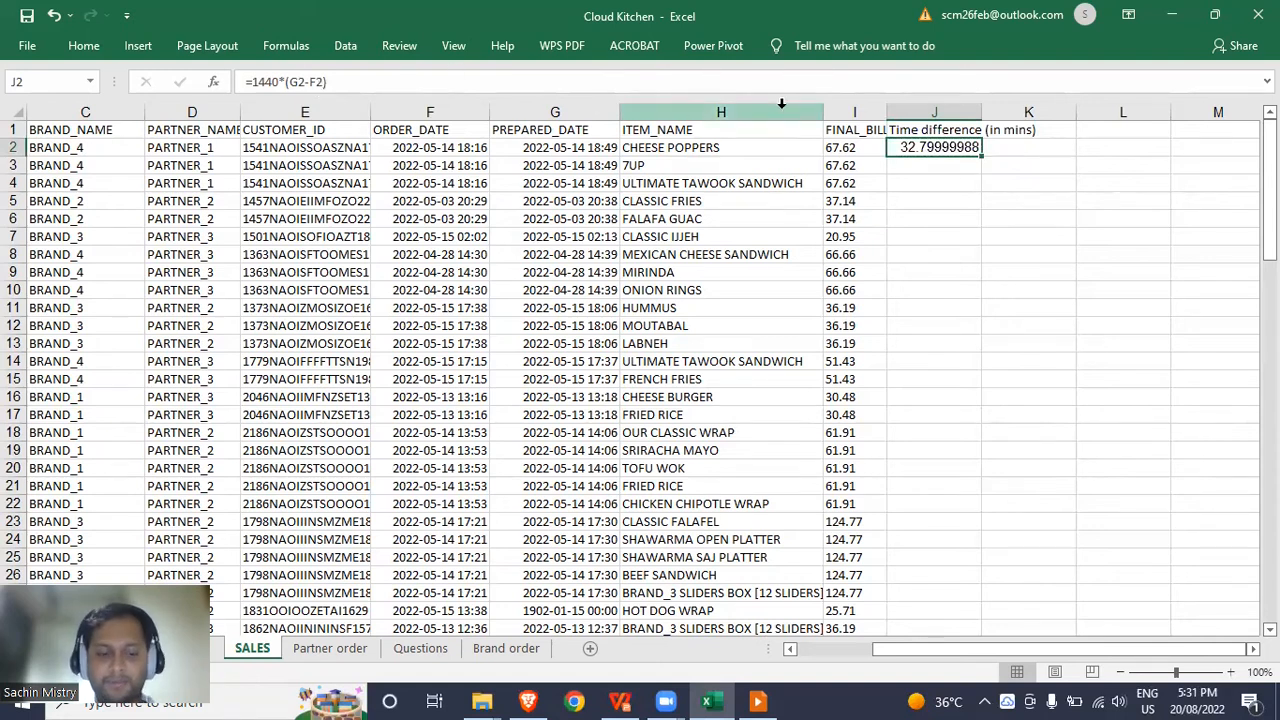
key(ctrl+shift+1)
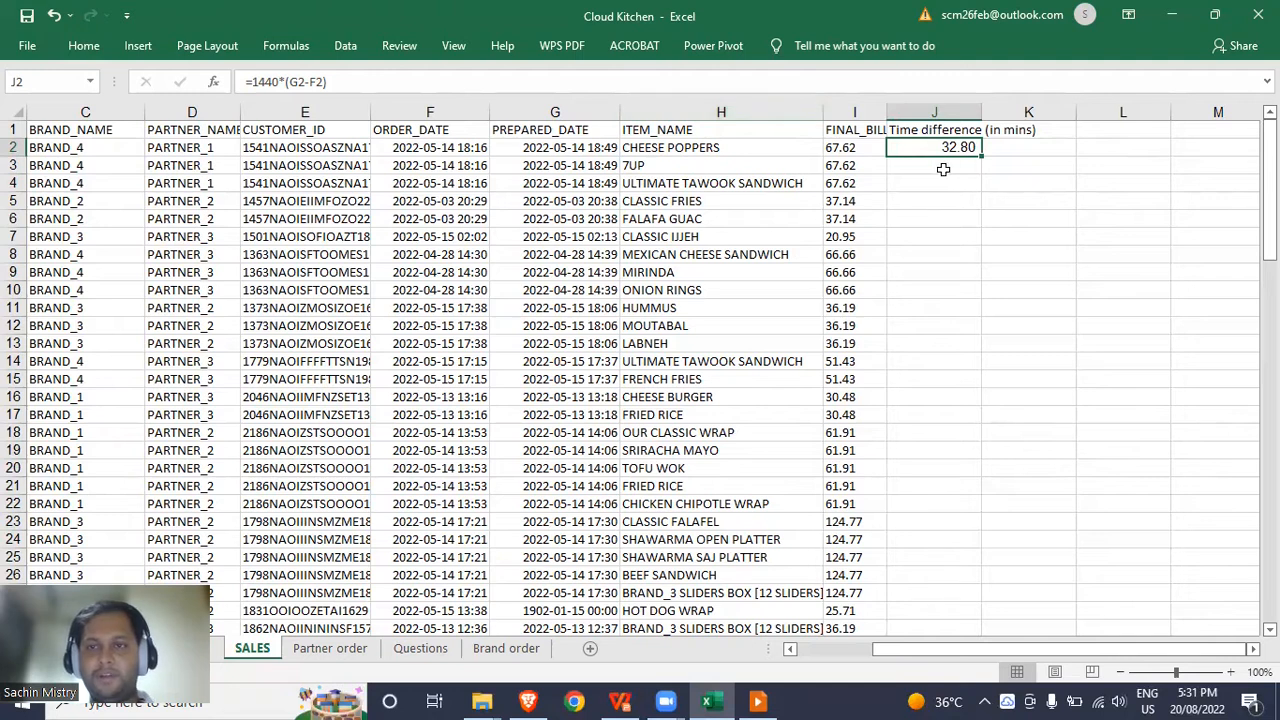
key(ctrl+c)
key(Down)
key(Left)
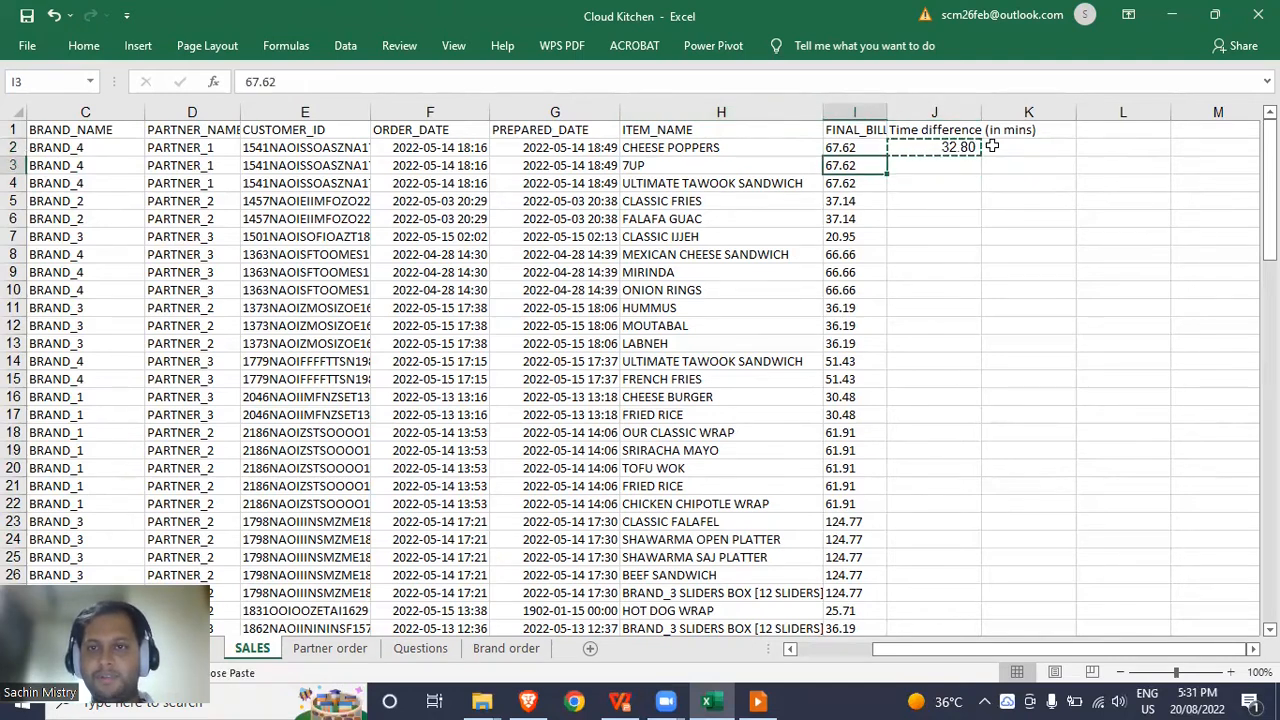
key(ctrl+Down)
key(Right)
key(ctrl+shift+Up)
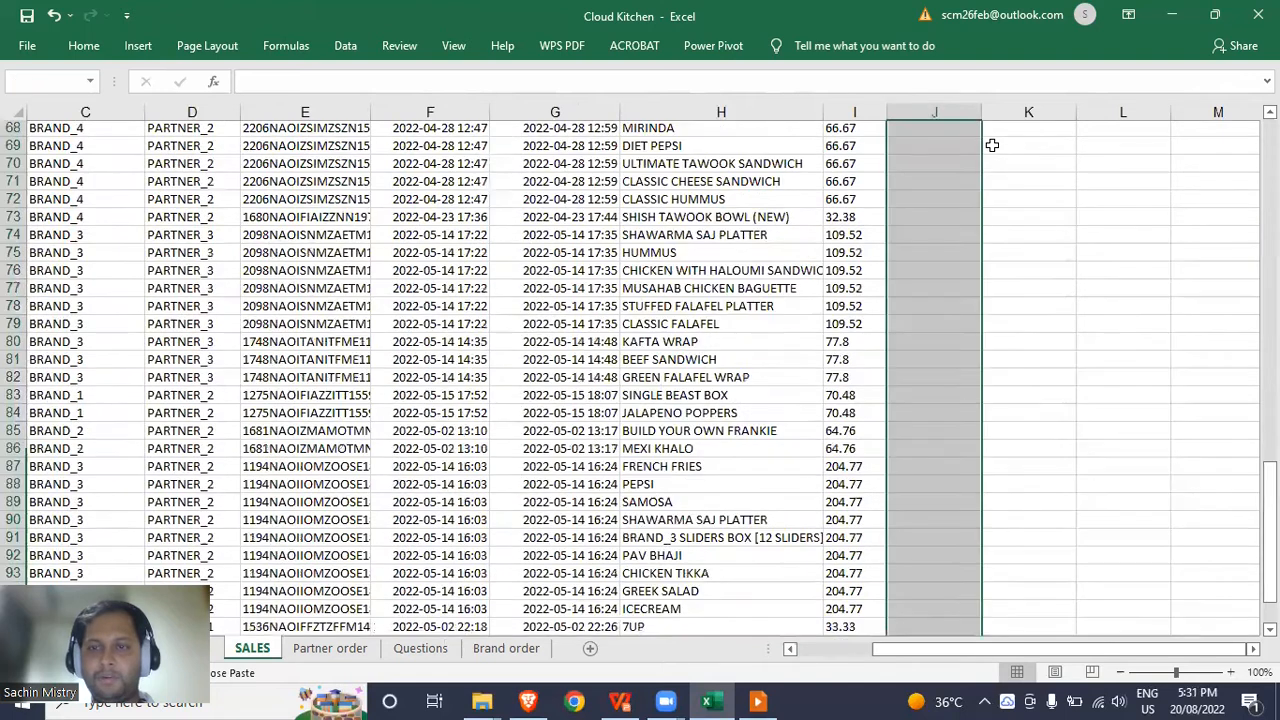
key(ctrl+v)
key(ctrl+Down)
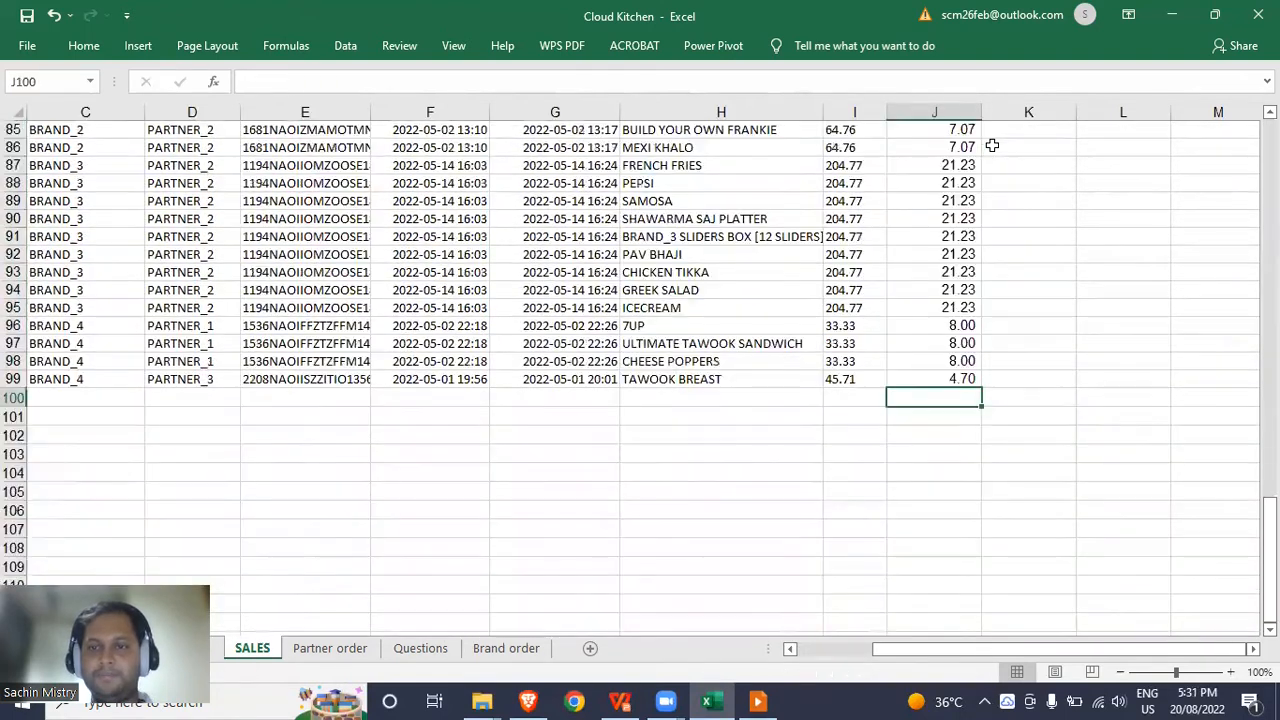
key(ctrl+Up)
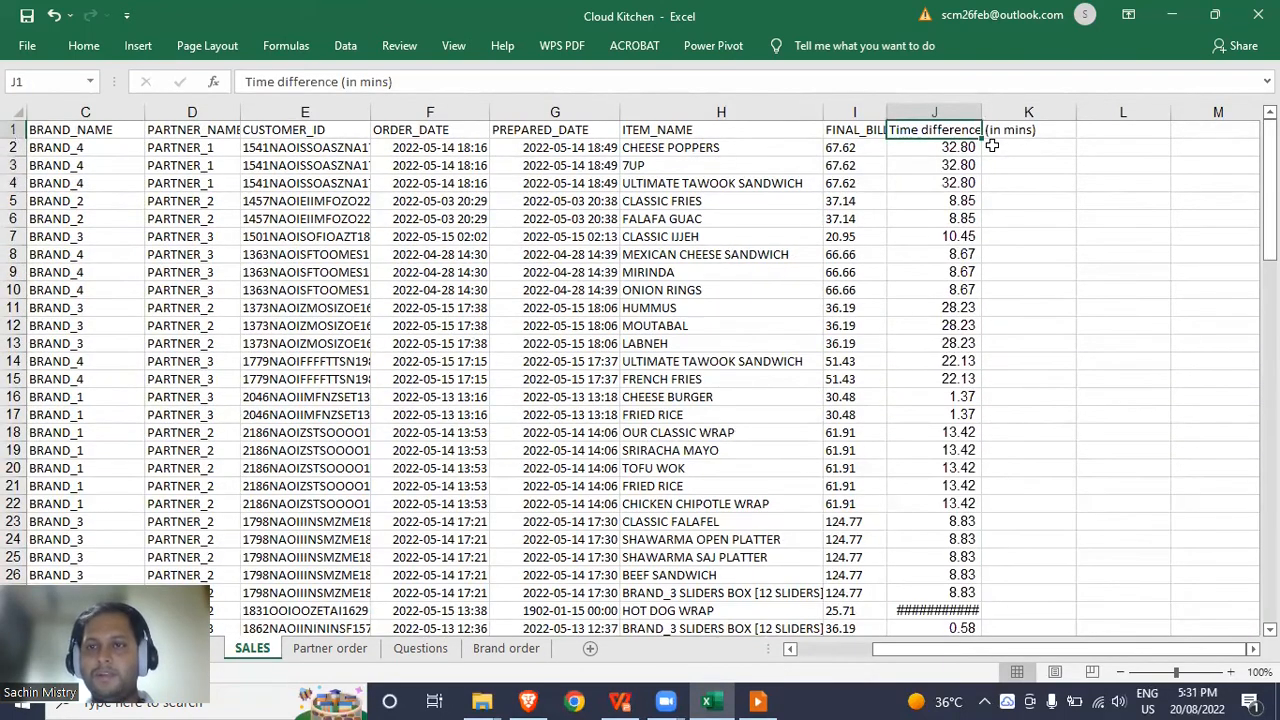
Autofit column J's width and check the J2 and J3 formulas.
double_click(981, 111)
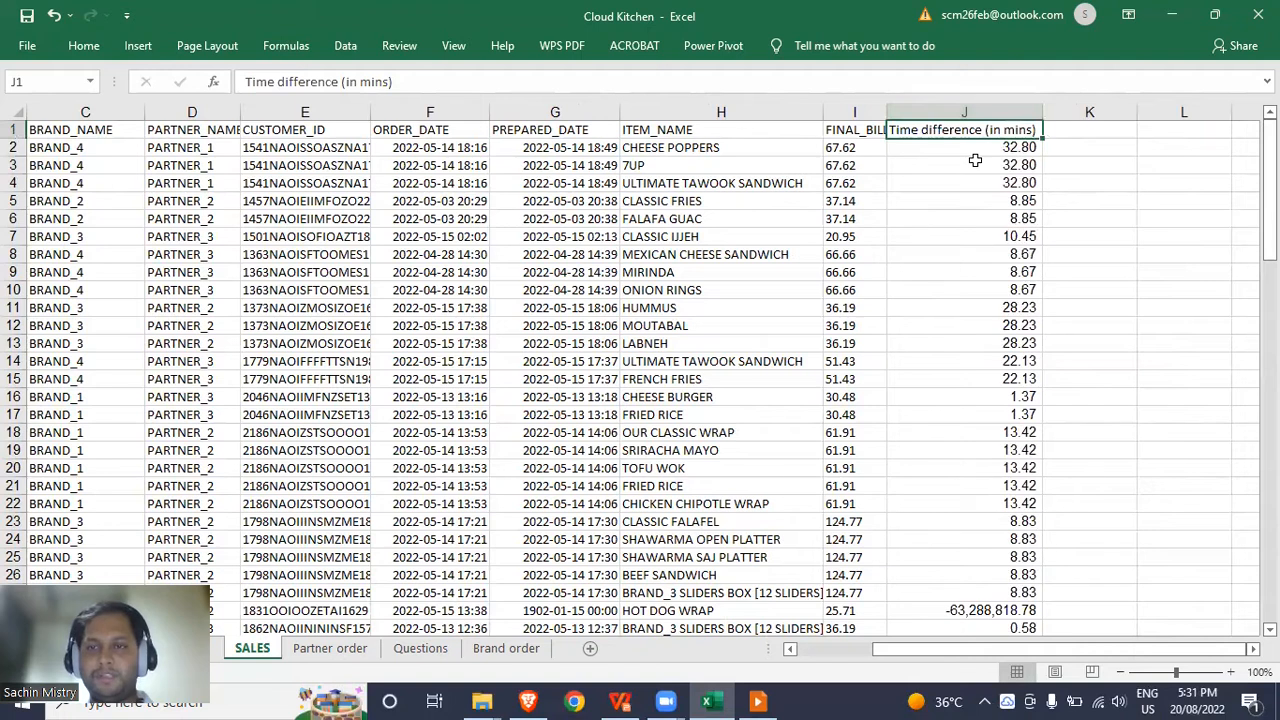
click(975, 160)
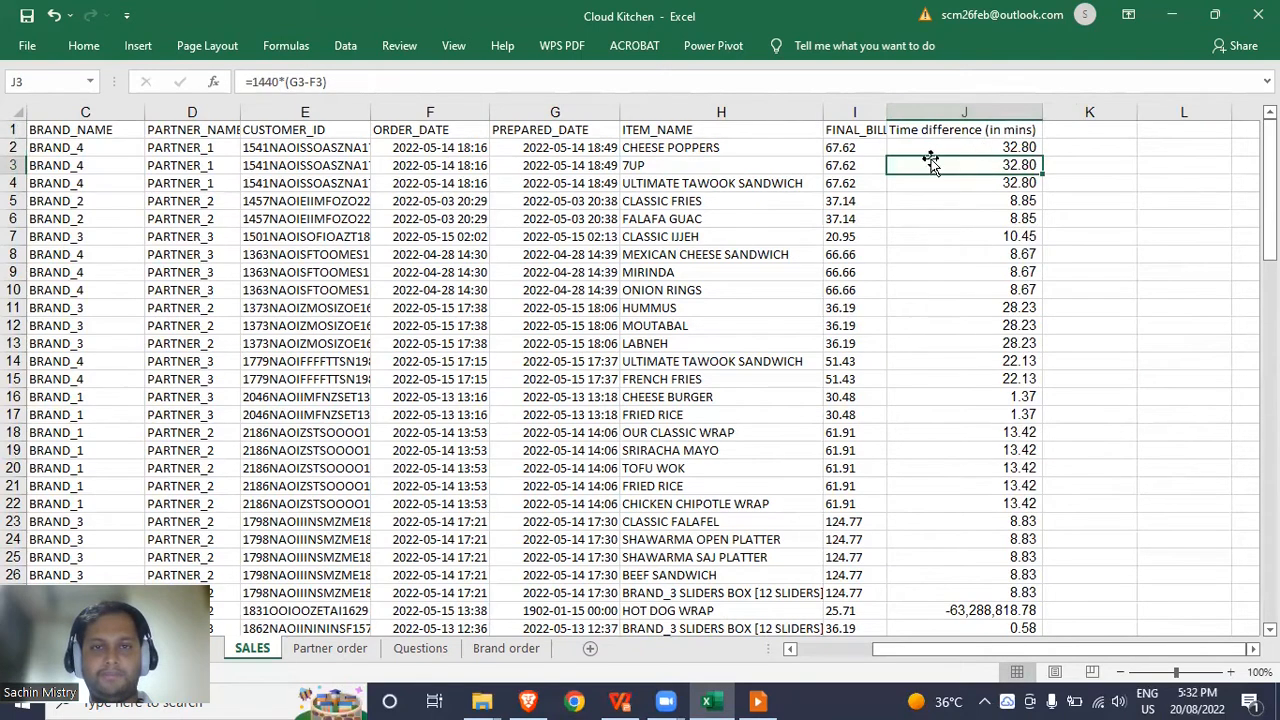
click(945, 147)
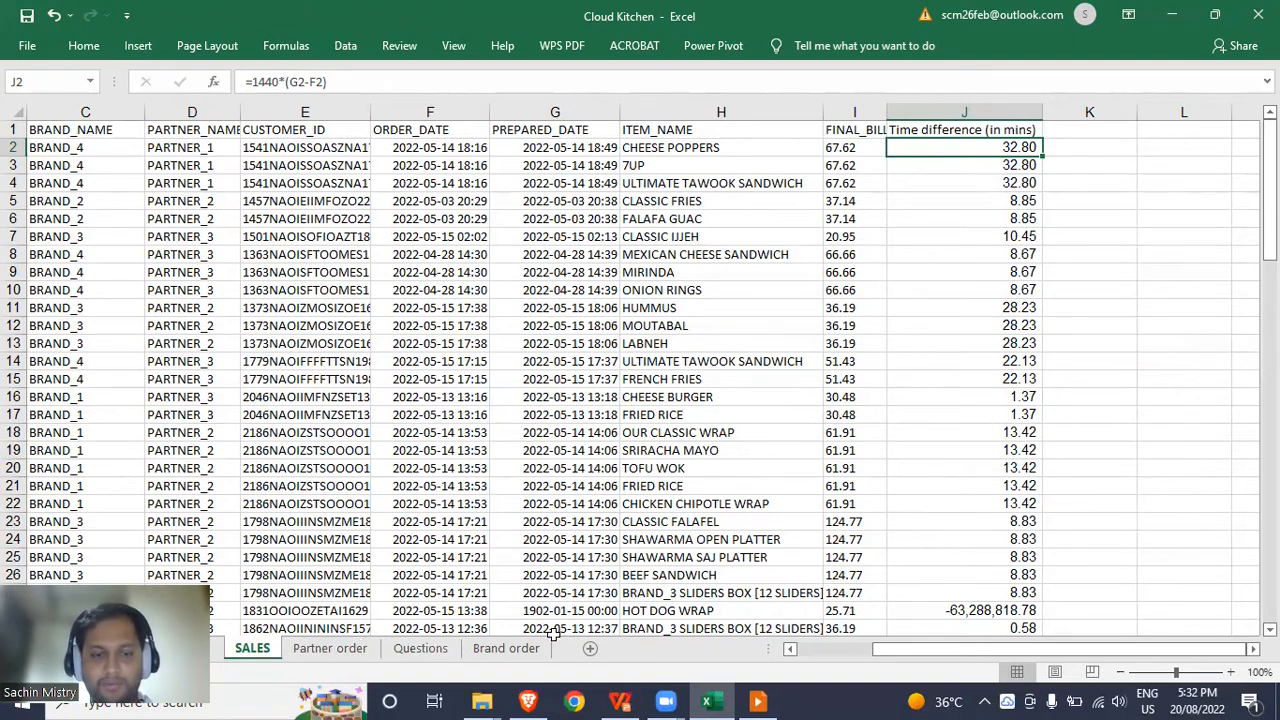
click(272, 360)
Select the SALES data from A1 across to column J and the last order, and insert a PivotTable.
key(ctrl+Up)
key(Left)
key(Left)
key(Left)
key(Left)
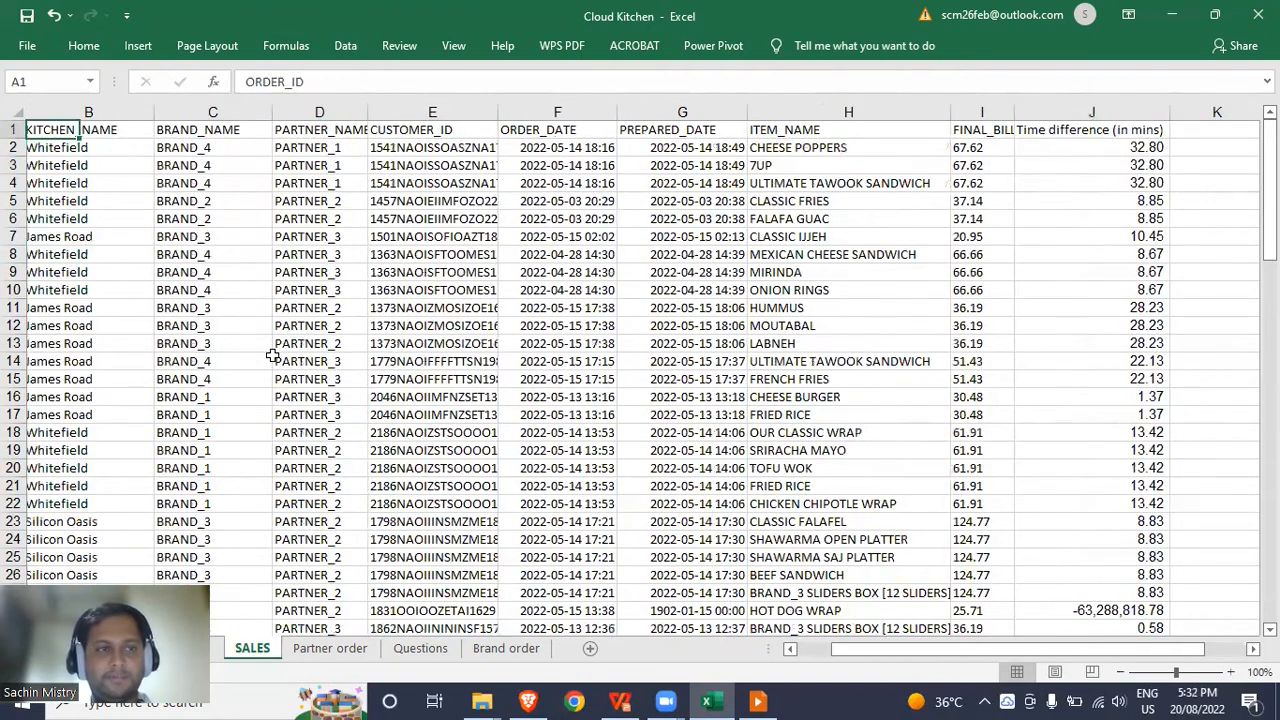
key(ctrl+shift+Down)
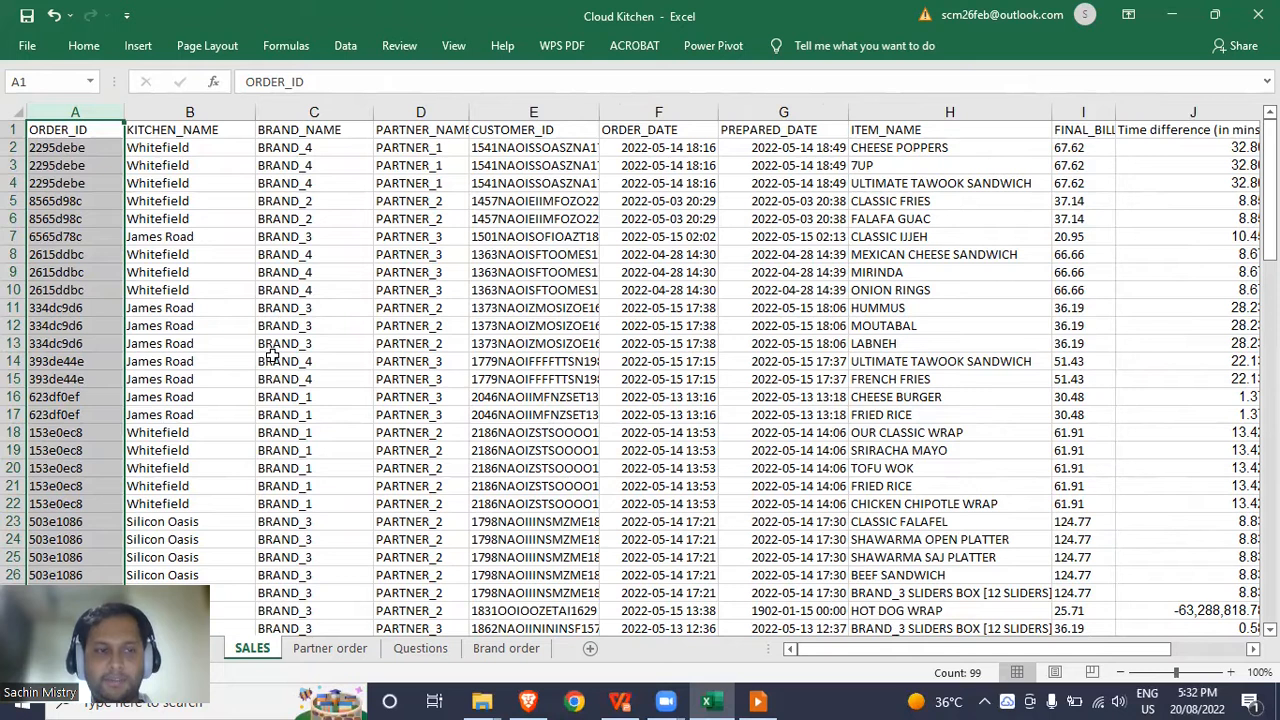
key(Down)
key(Up)
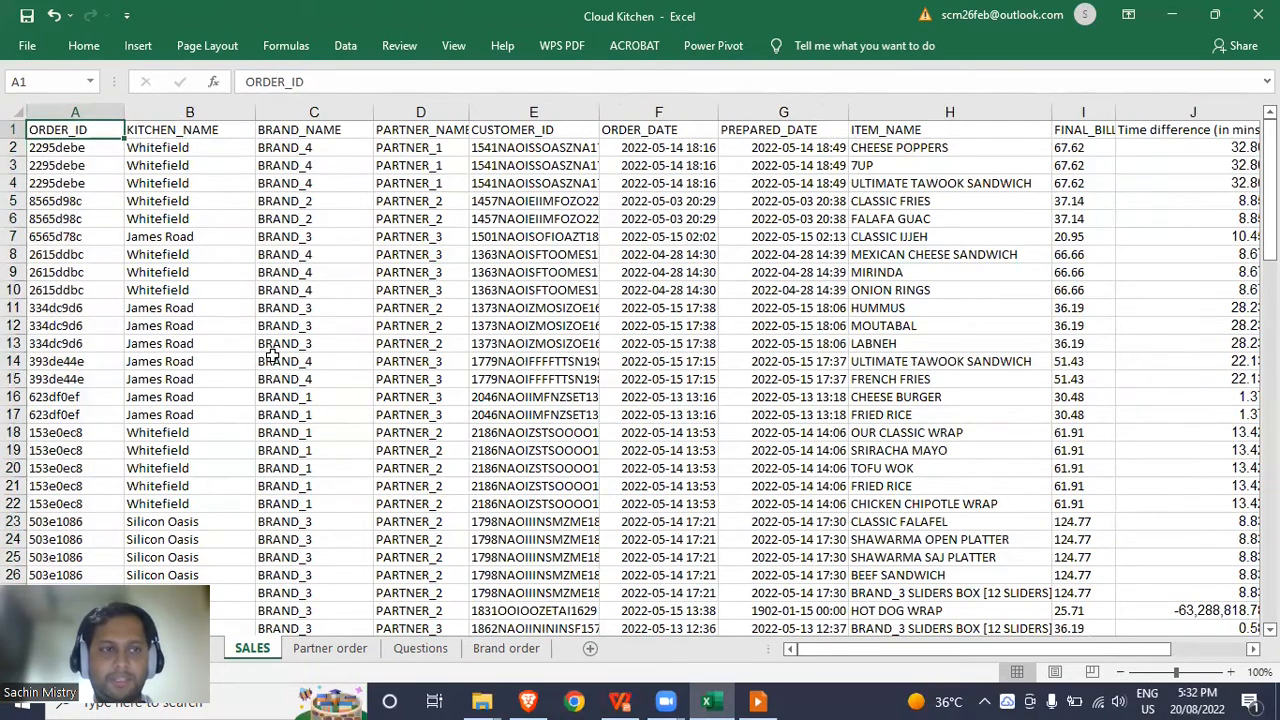
key(ctrl+shift+Down)
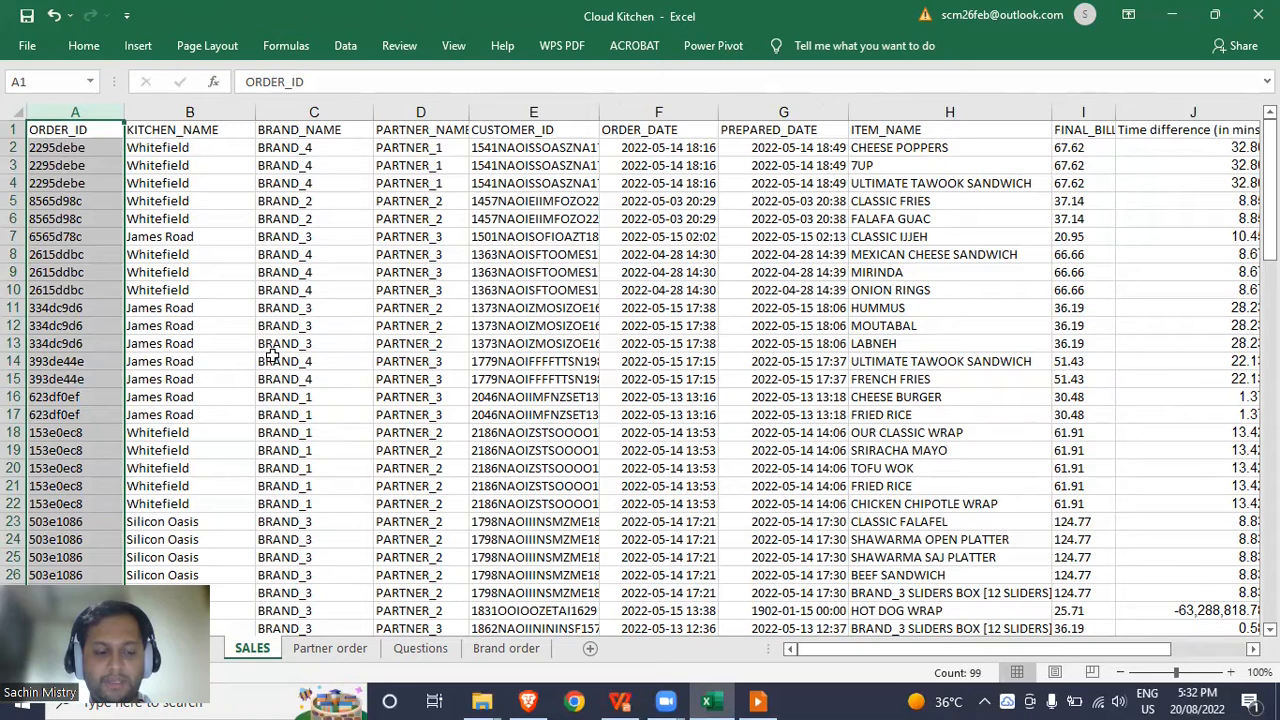
key(ctrl+shift+Right)
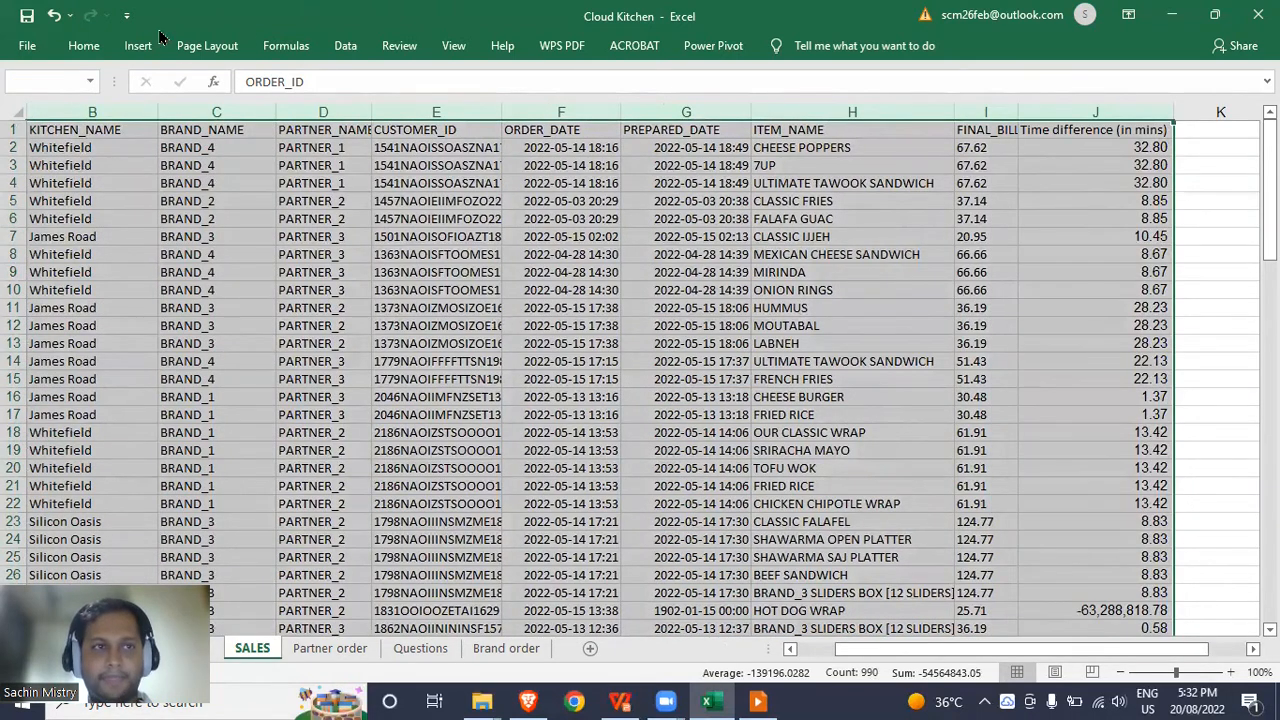
click(139, 46)
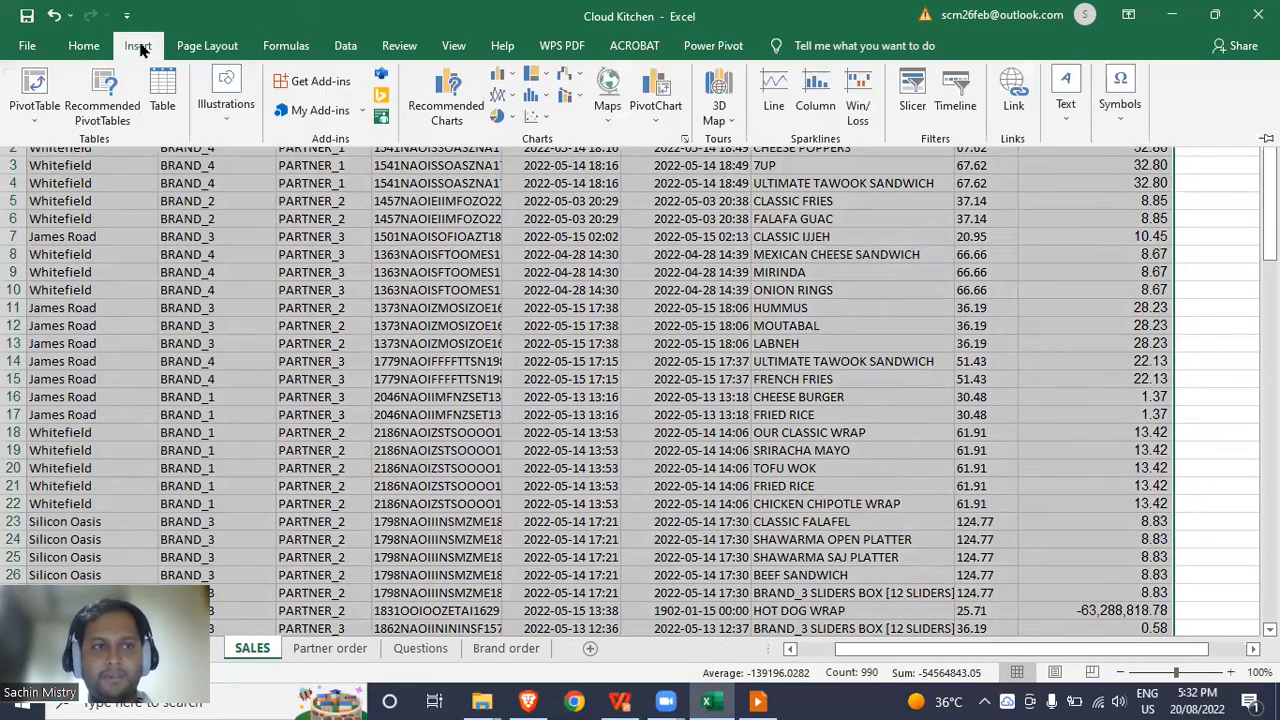
click(40, 80)
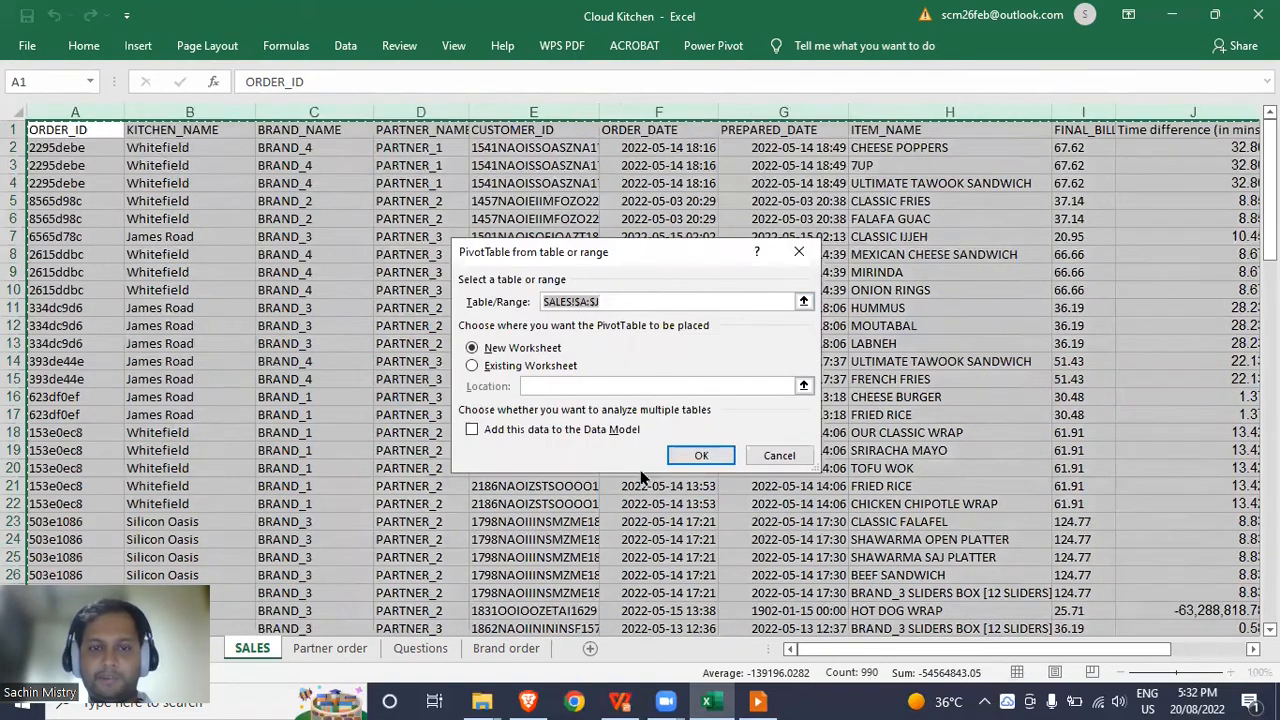
Create the PivotTable on a new worksheet named 'Kicthn time'.
click(690, 458)
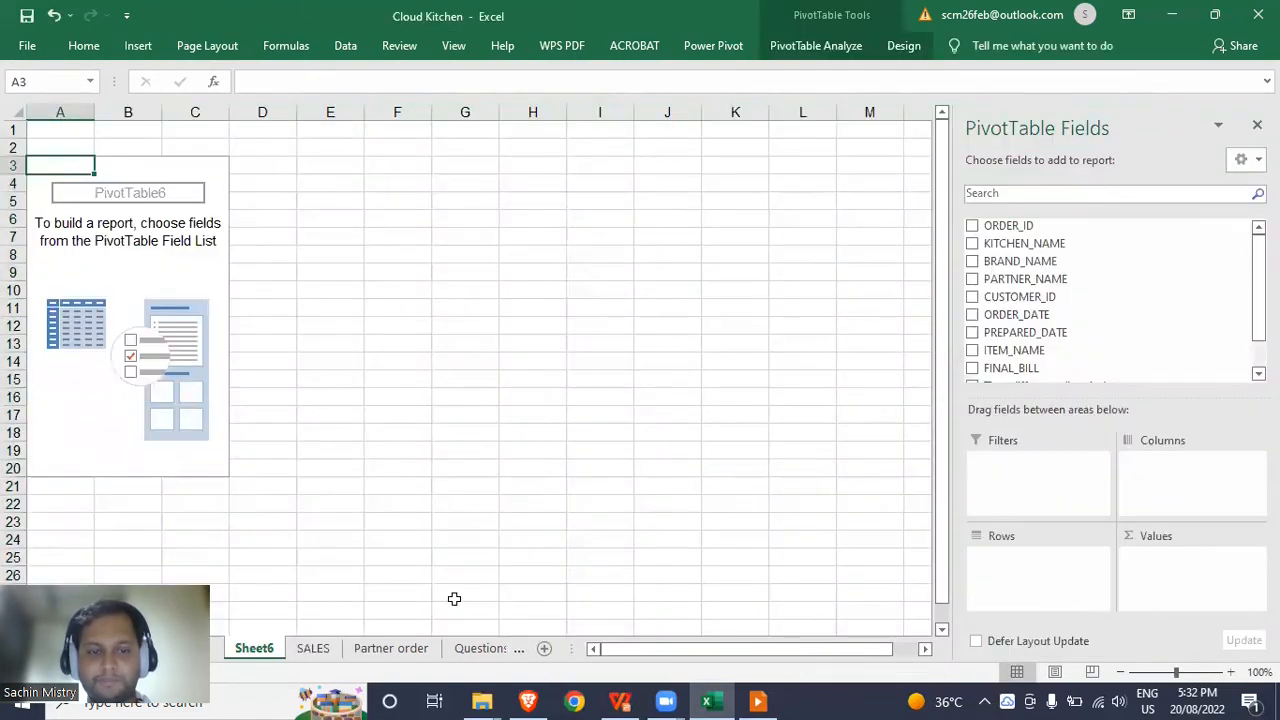
double_click(256, 650)
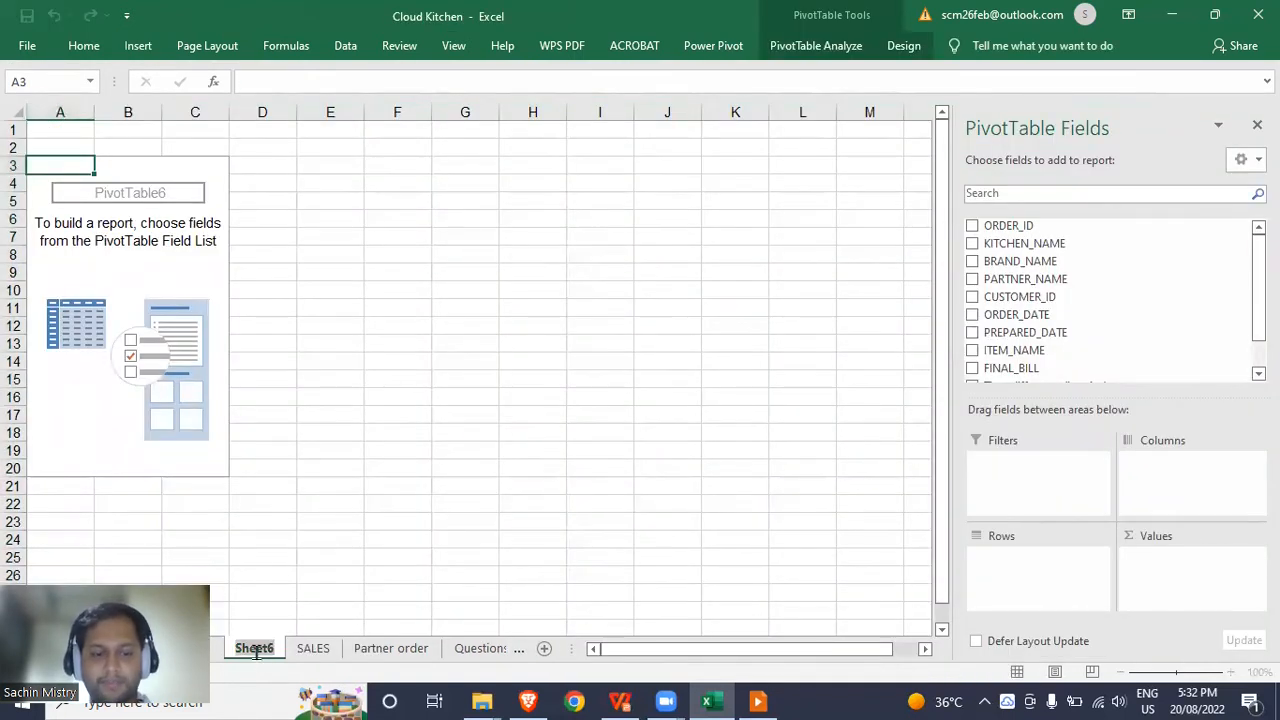
text(Kicthn time)
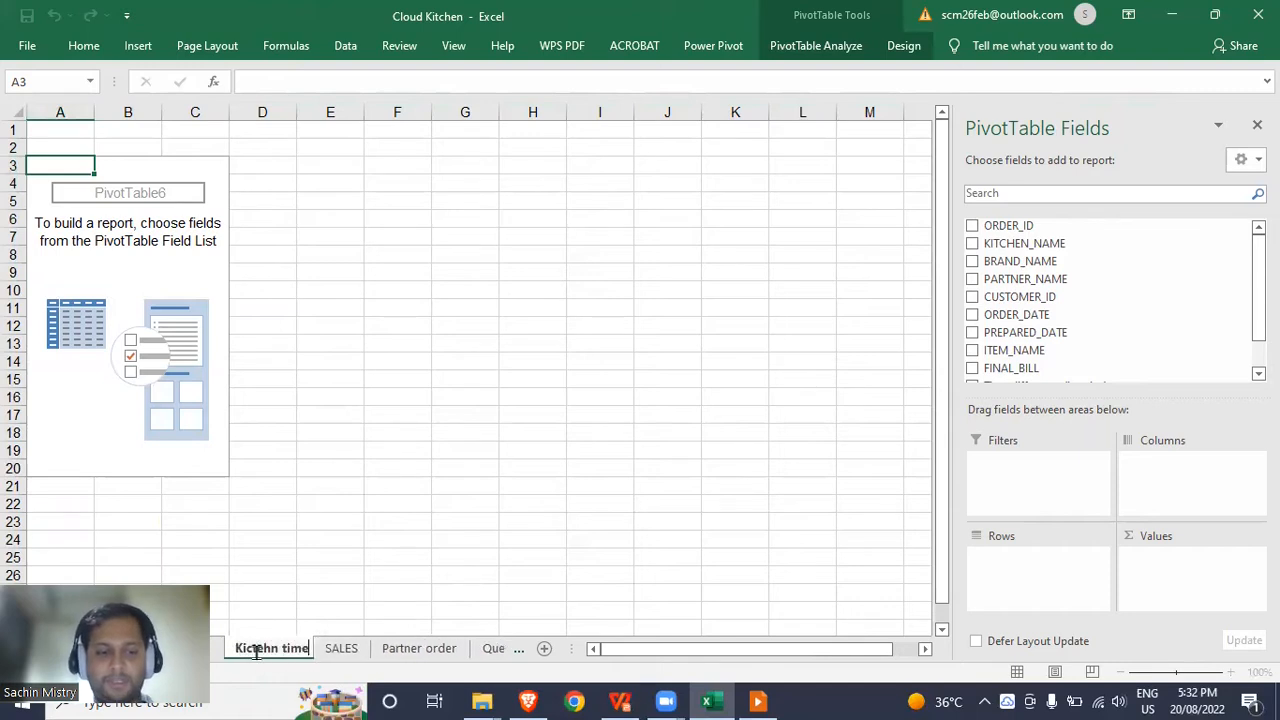
key(Return)
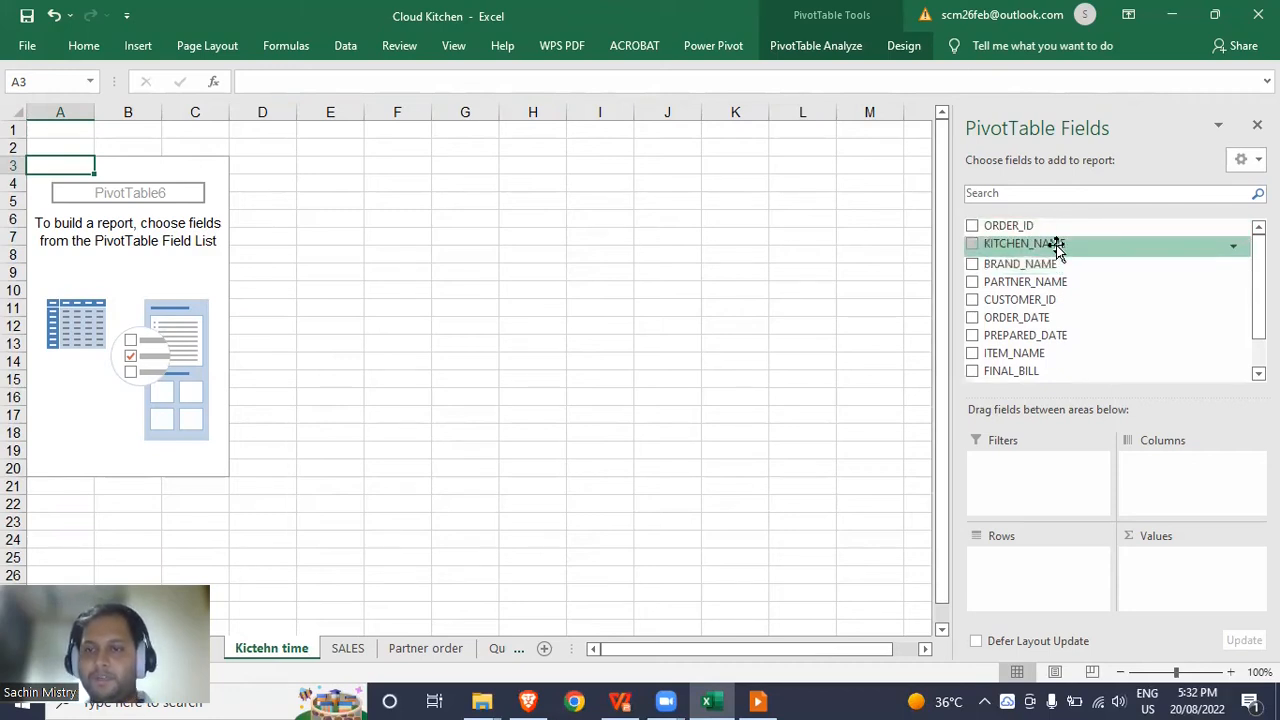
Put KITCHEN_NAME and ORDER_ID in Rows and Time difference (in mins) in Values.
drag(1057, 248, 1035, 560)
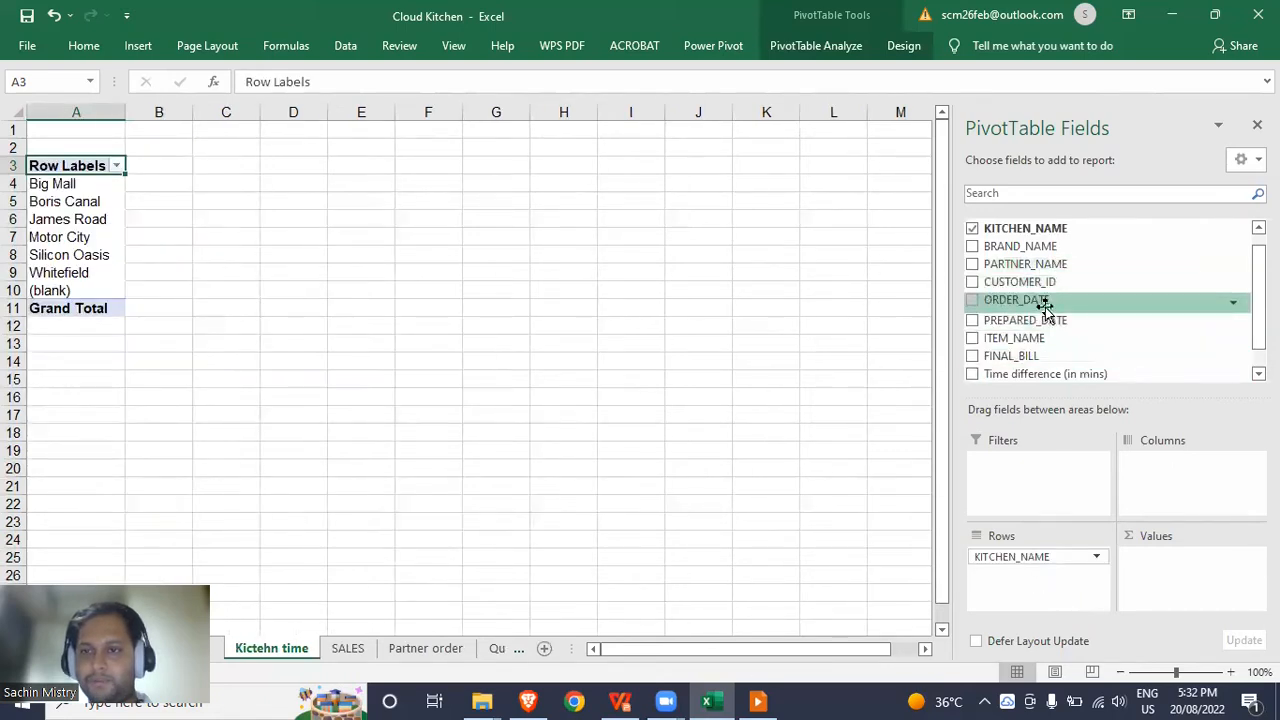
scroll(1047, 281, up, 1)
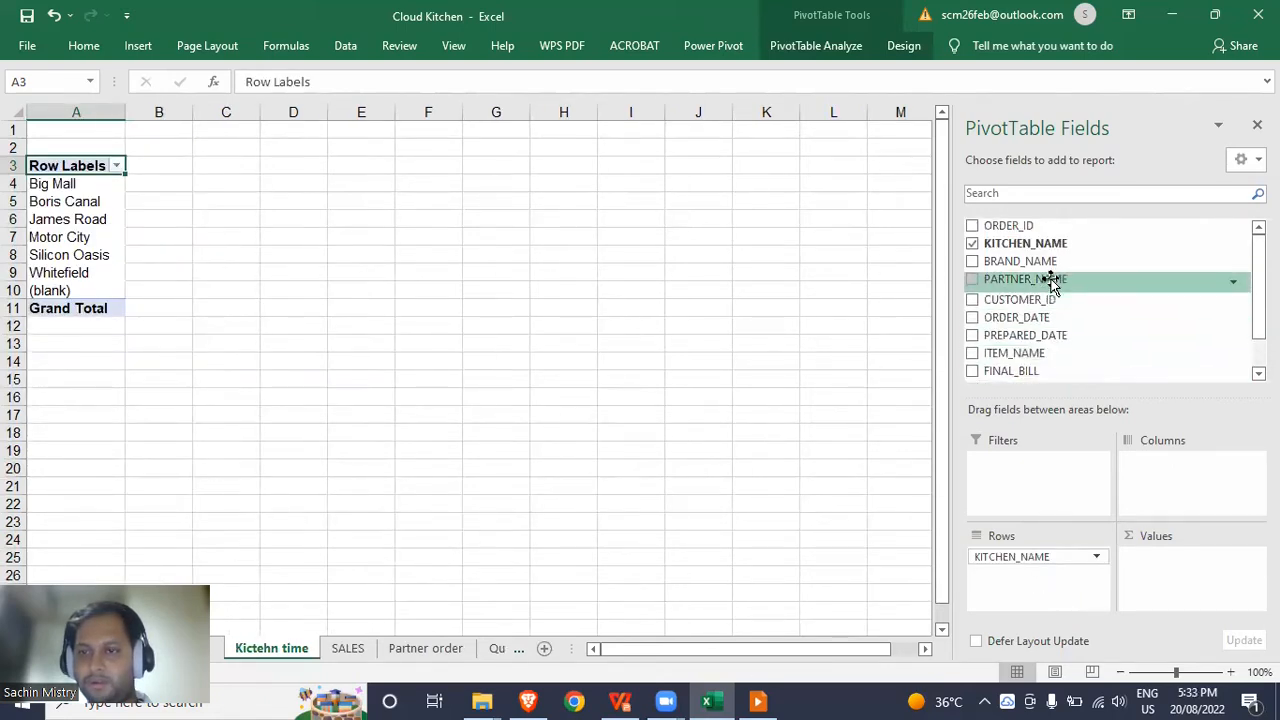
drag(1046, 222, 1072, 604)
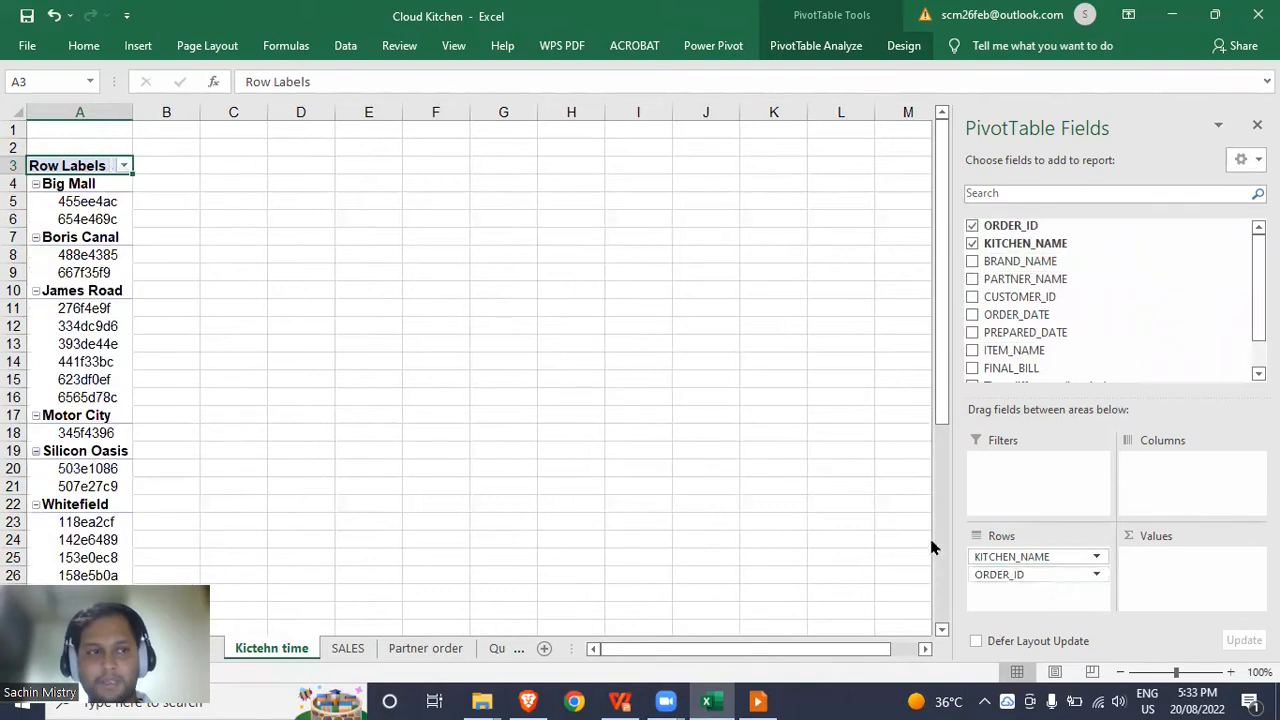
click(86, 183)
click(95, 202)
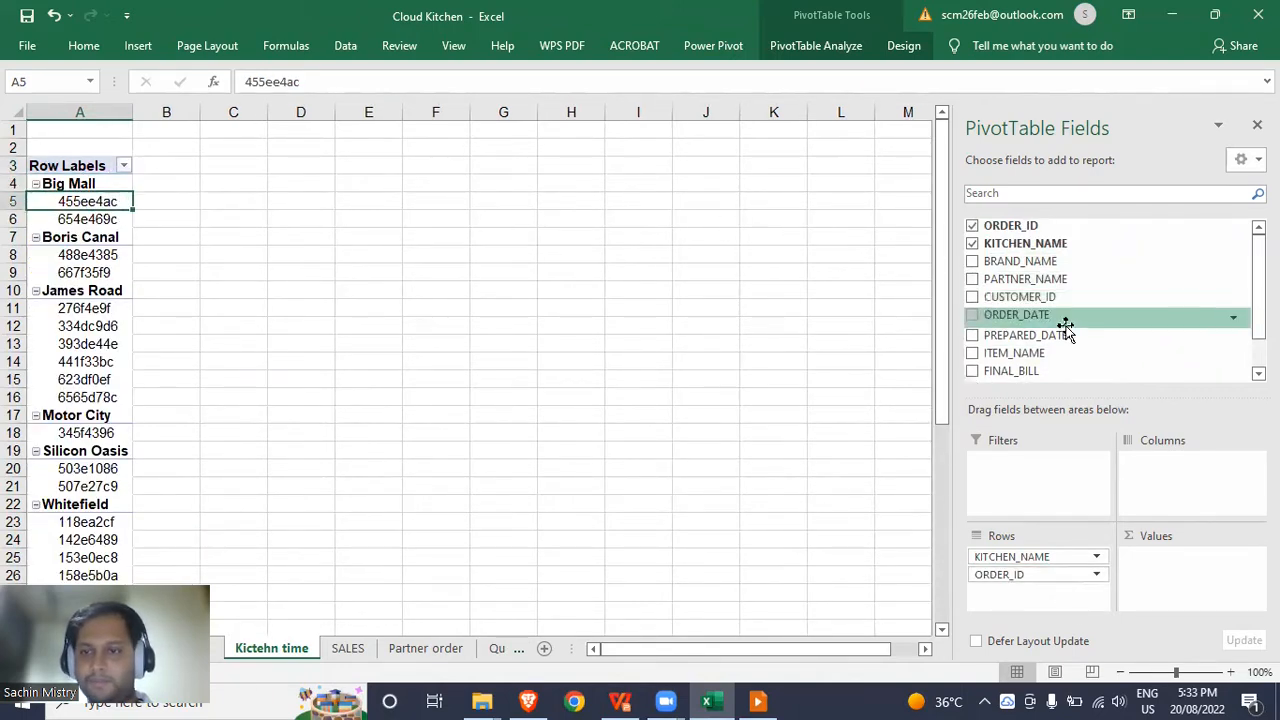
scroll(1065, 327, down, 1)
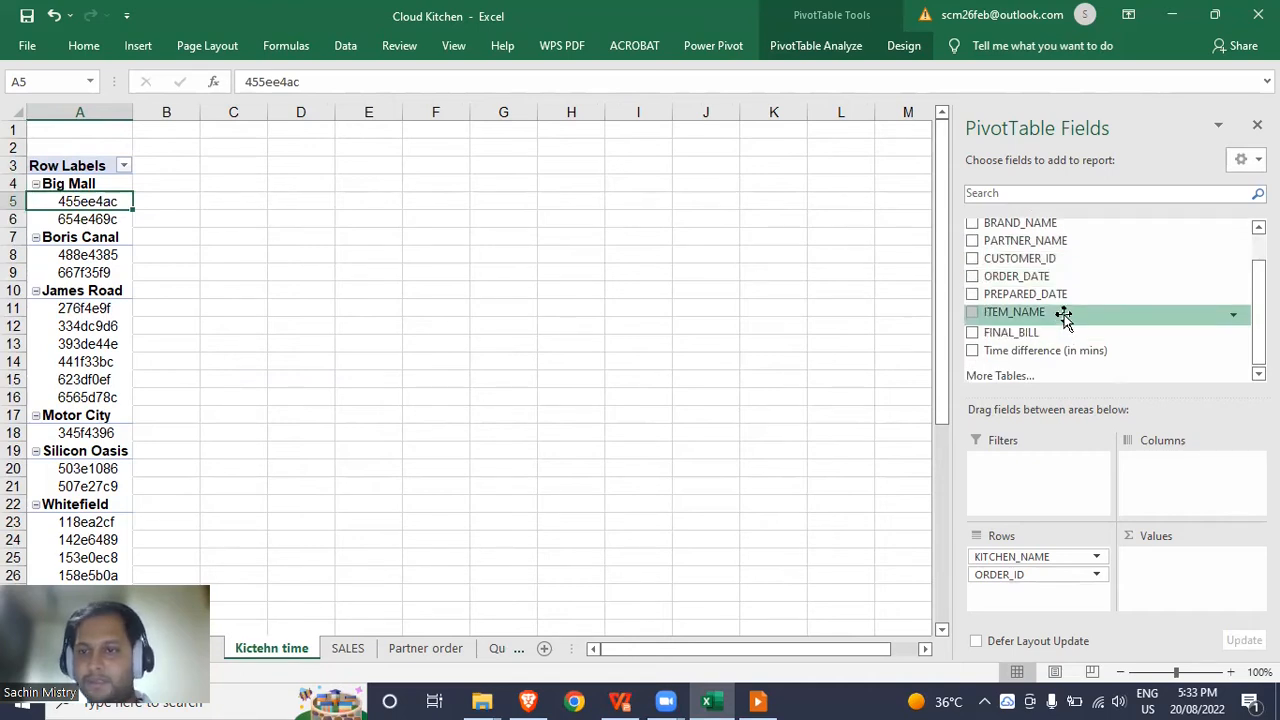
drag(1060, 349, 1205, 595)
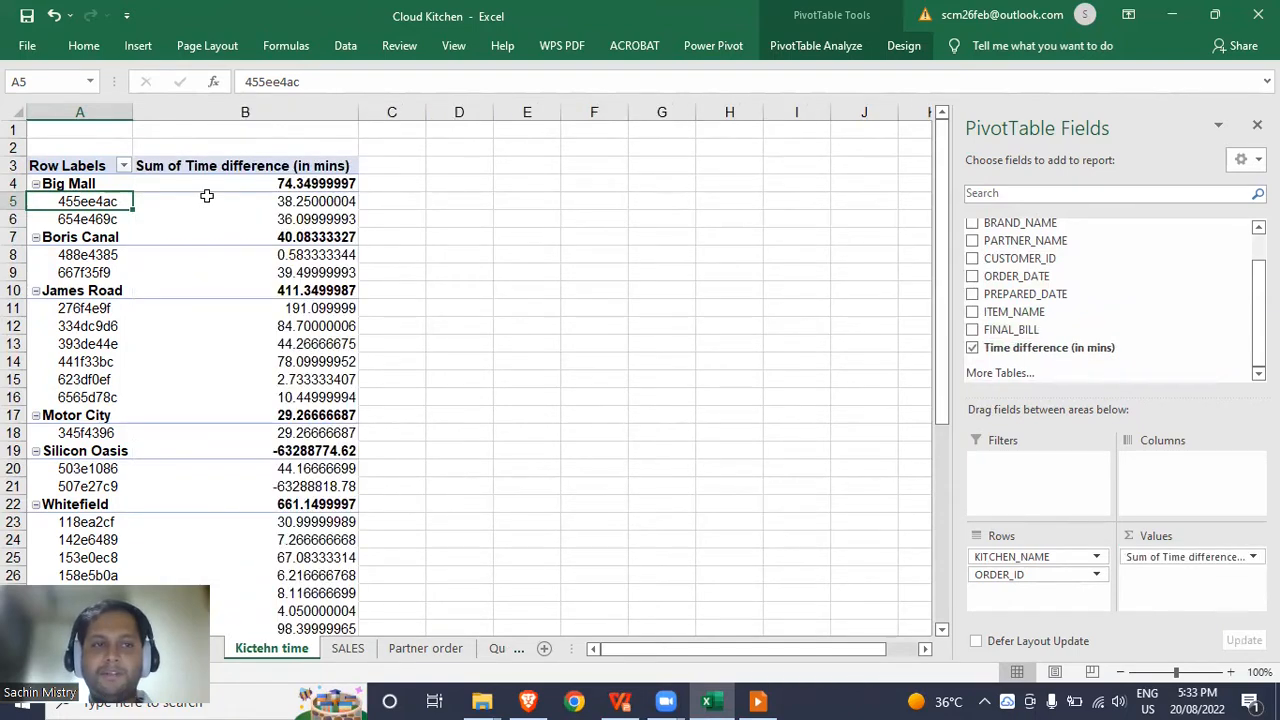
mouse_move(244, 199)
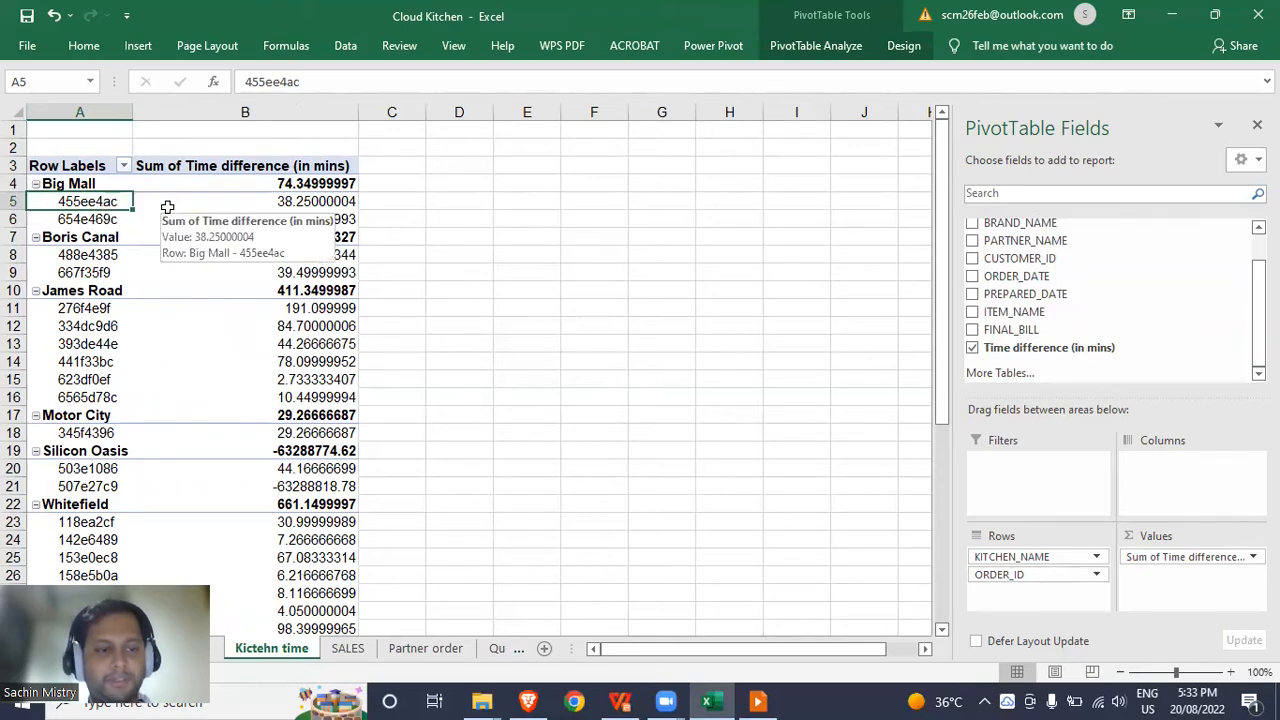
Summarize the pivot's time values by Max instead of Sum.
right_click(167, 207)
mouse_move(227, 352)
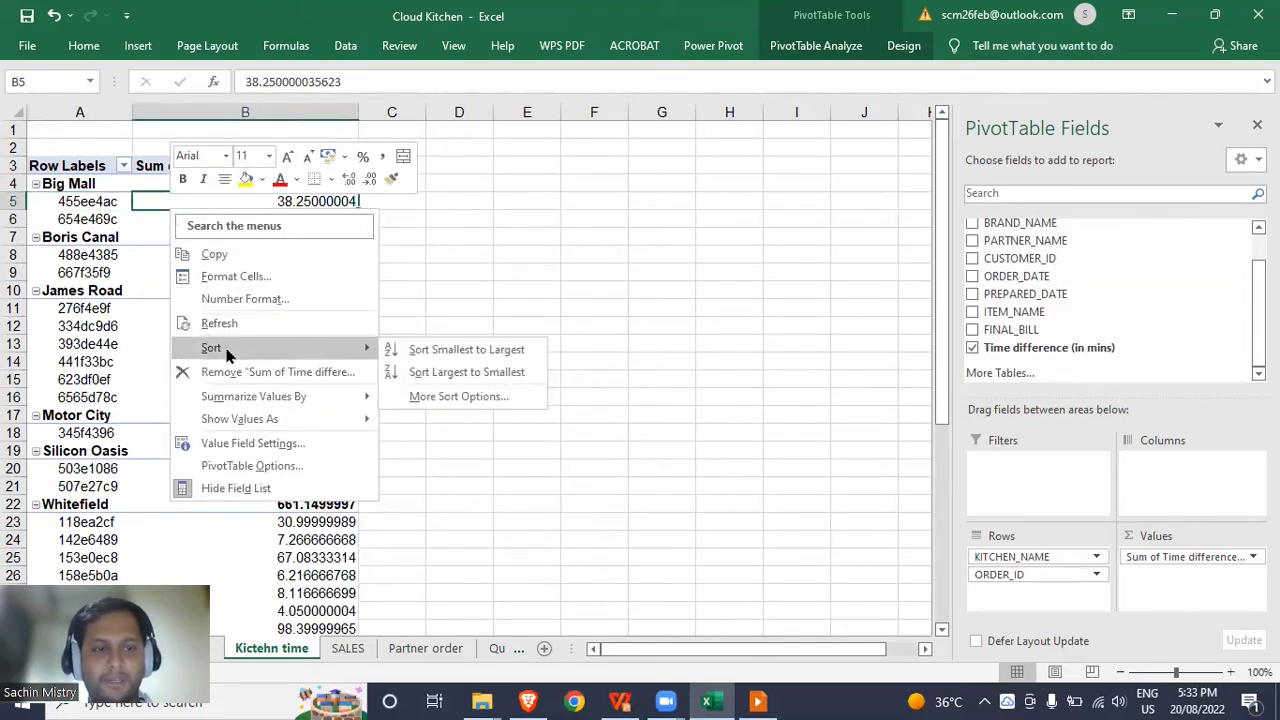
mouse_move(337, 396)
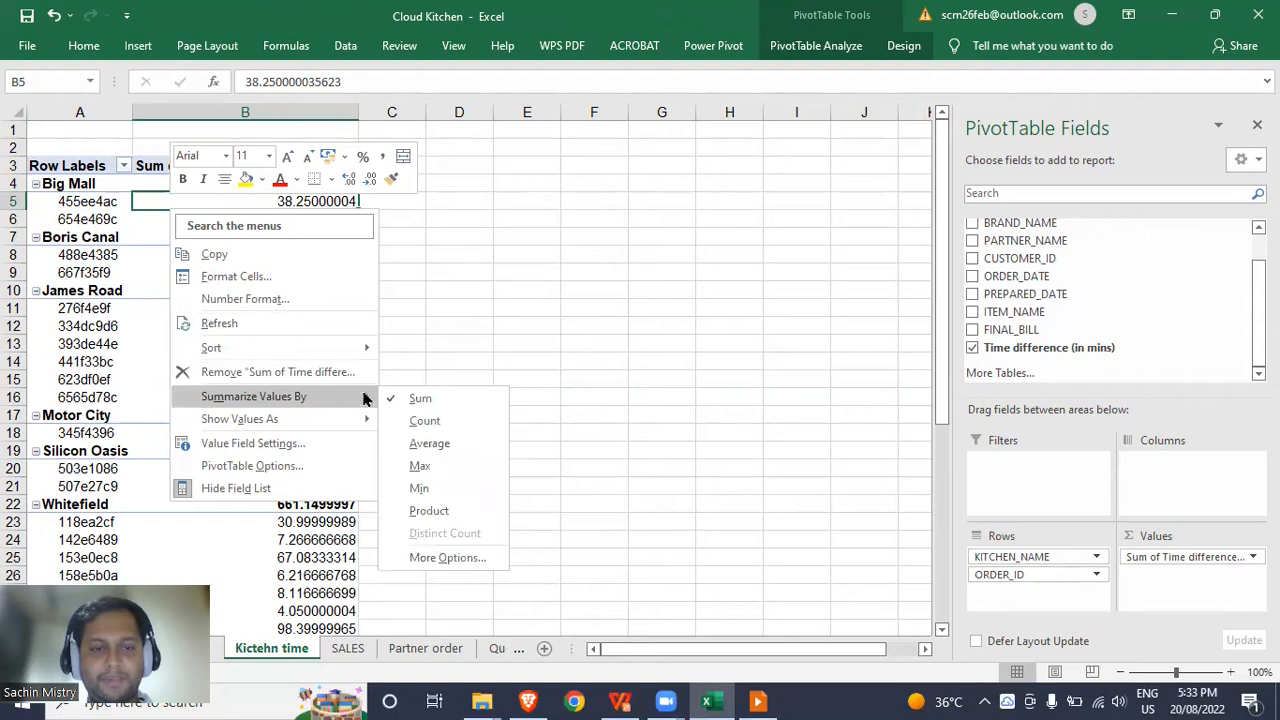
click(437, 469)
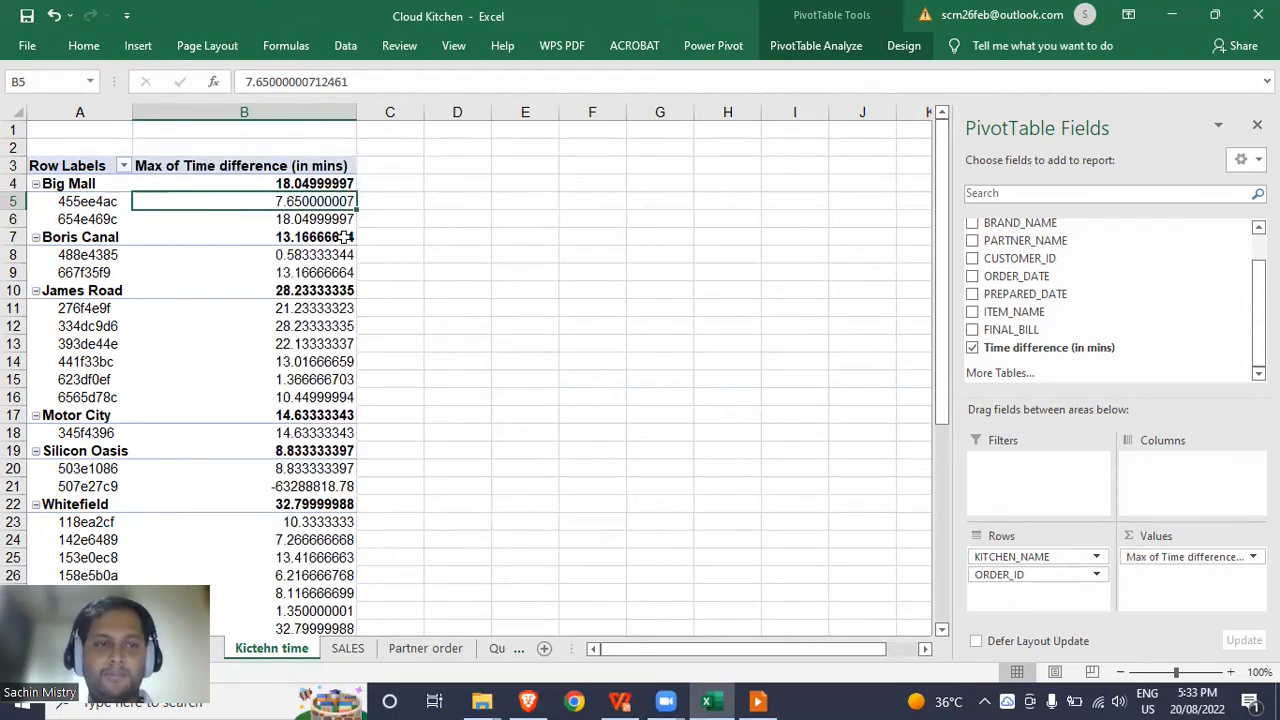
Inspect the Big Mall order maximum and the Silicon Oasis order with a huge negative time.
click(103, 203)
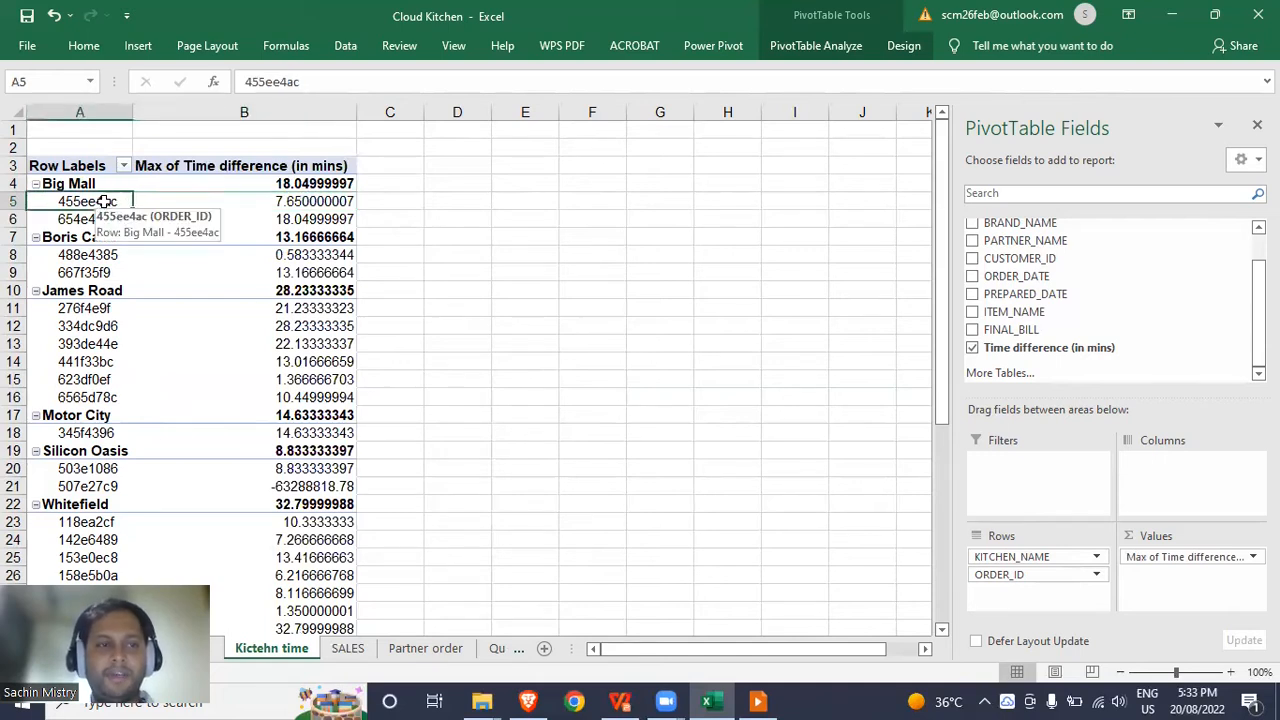
click(326, 199)
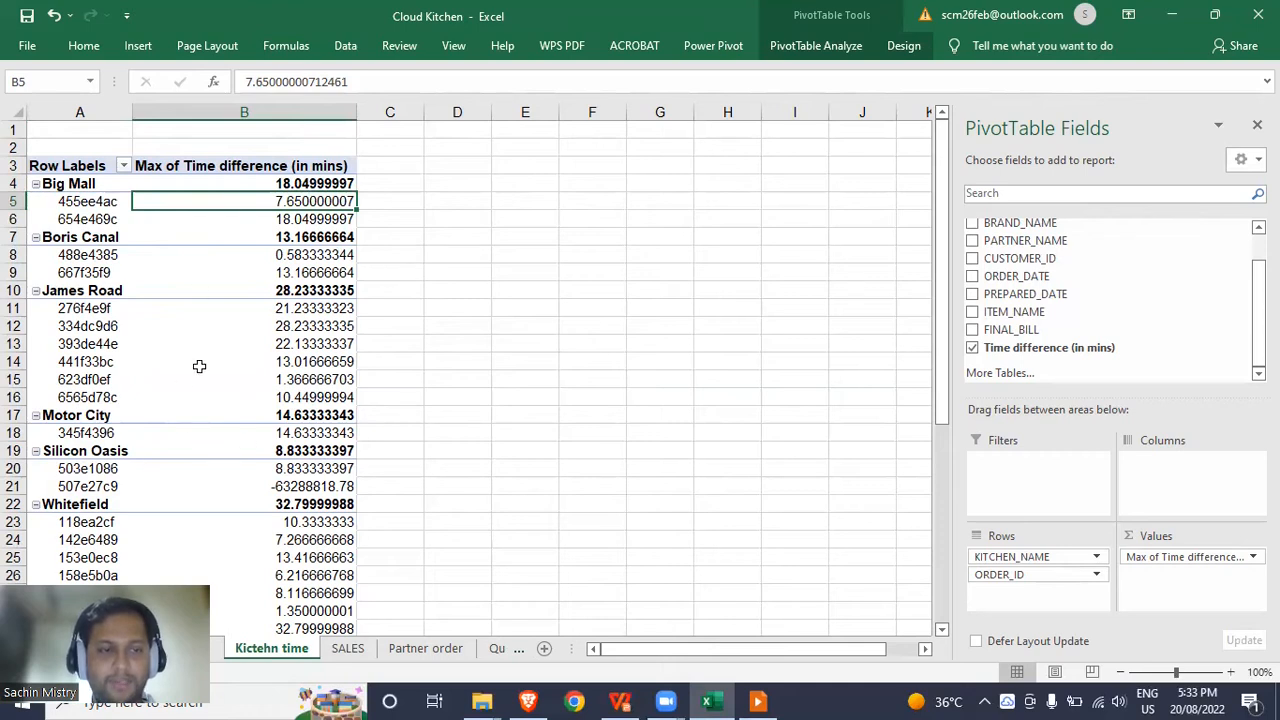
click(77, 488)
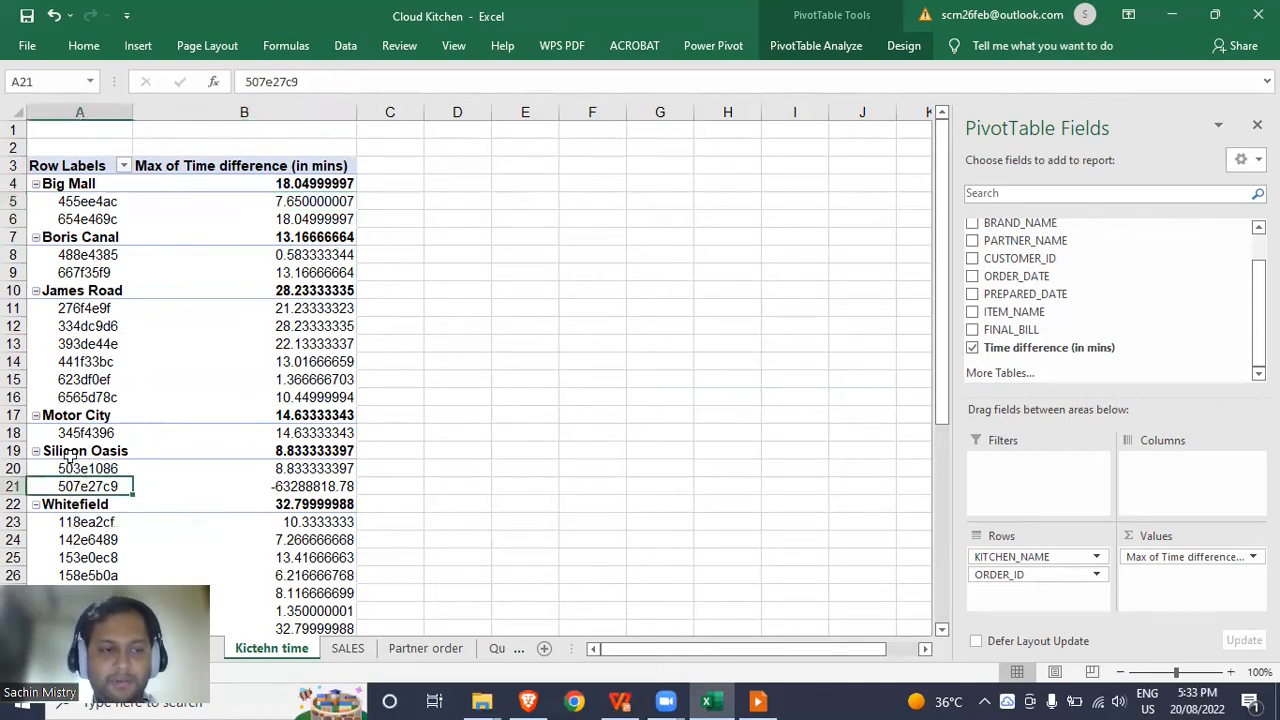
click(68, 451)
click(76, 485)
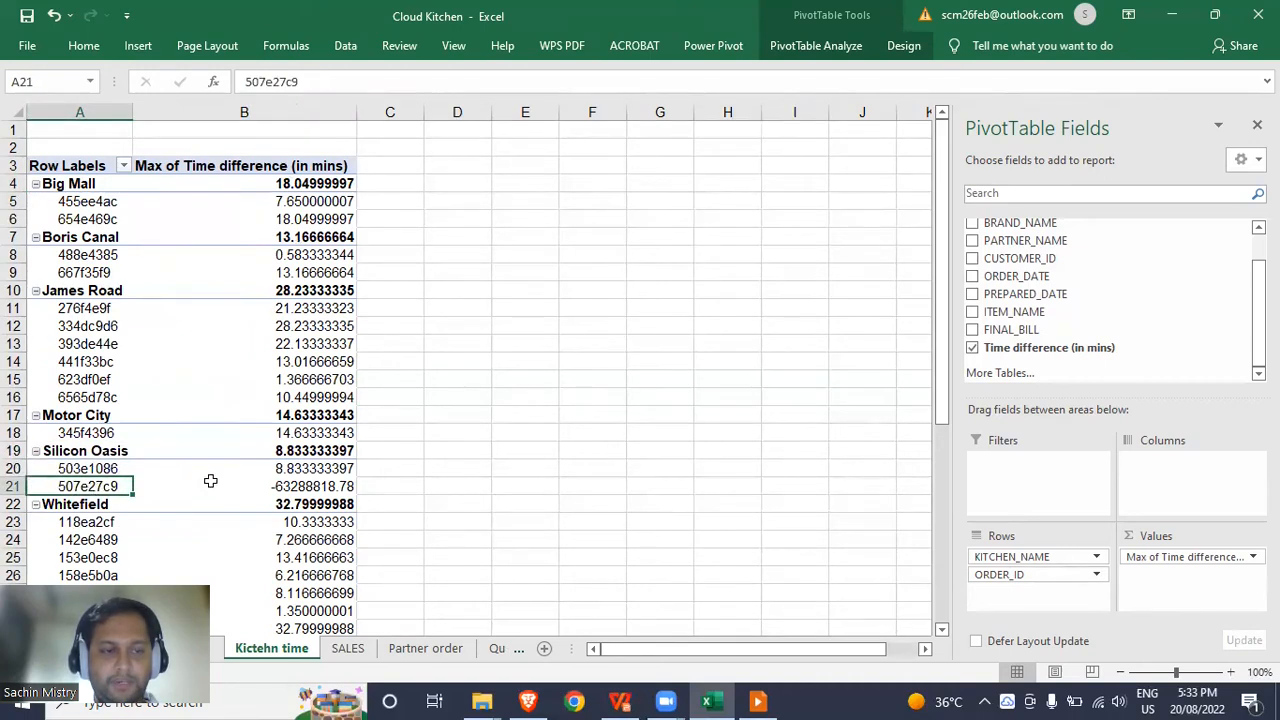
click(288, 487)
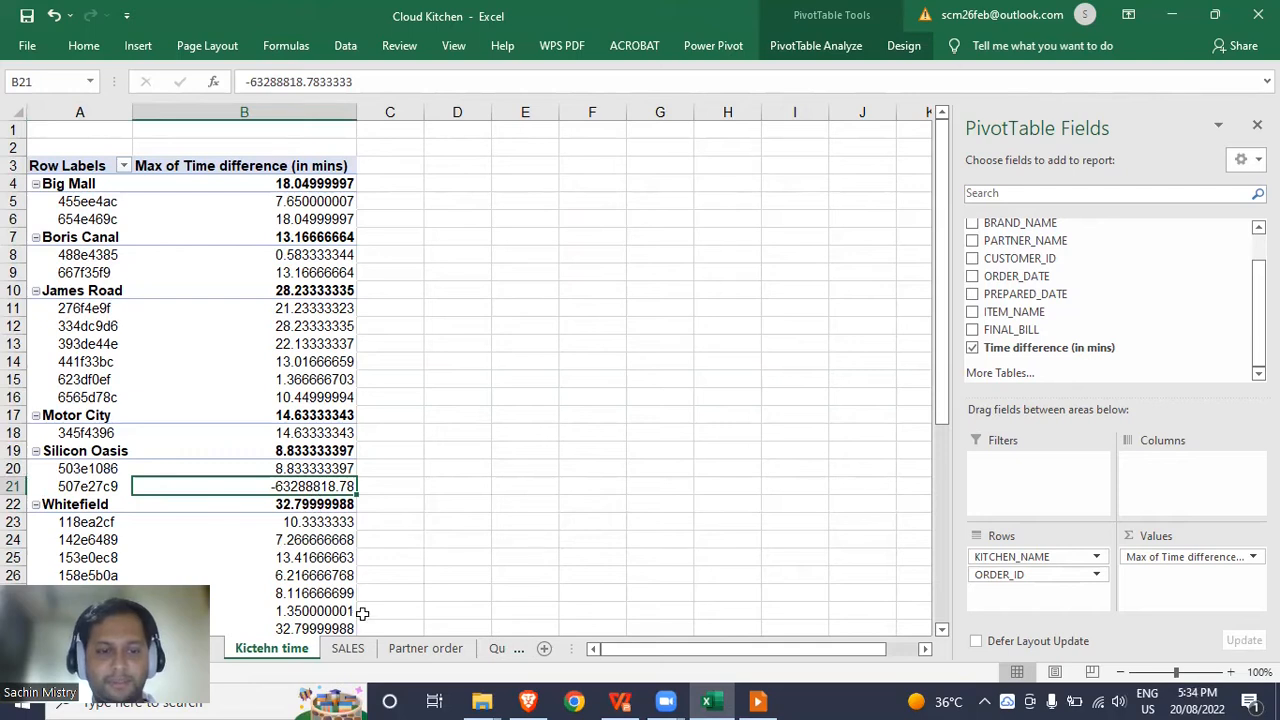
Copy the faulty order's ID and find it in the SALES ORDER_ID column.
click(113, 487)
key(ctrl+c)
click(347, 648)
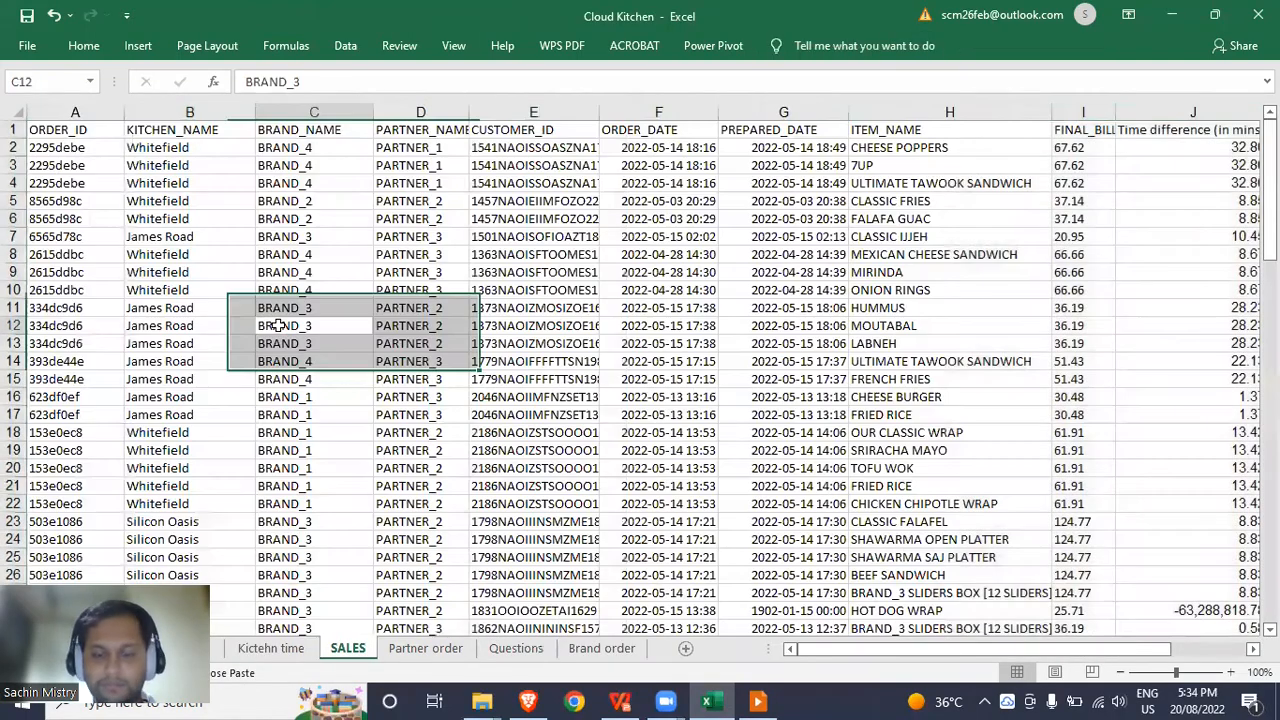
key(ctrl+Home)
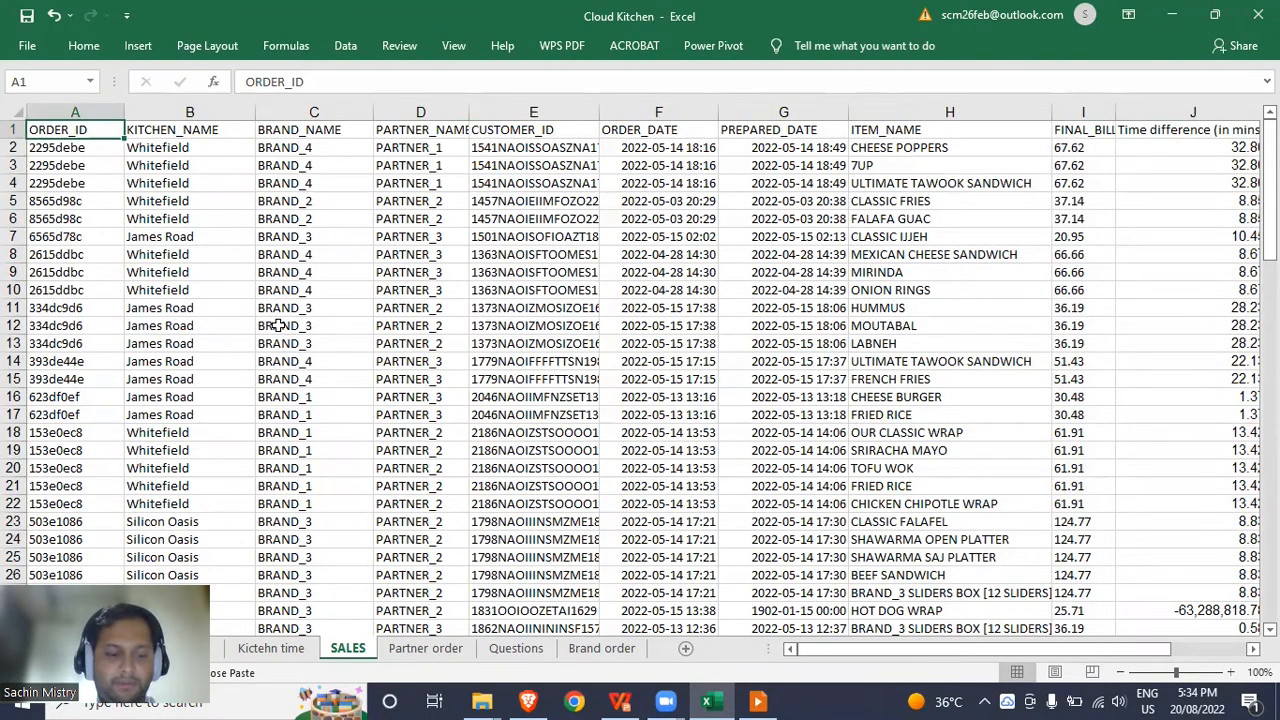
key(ctrl+shift+Down)
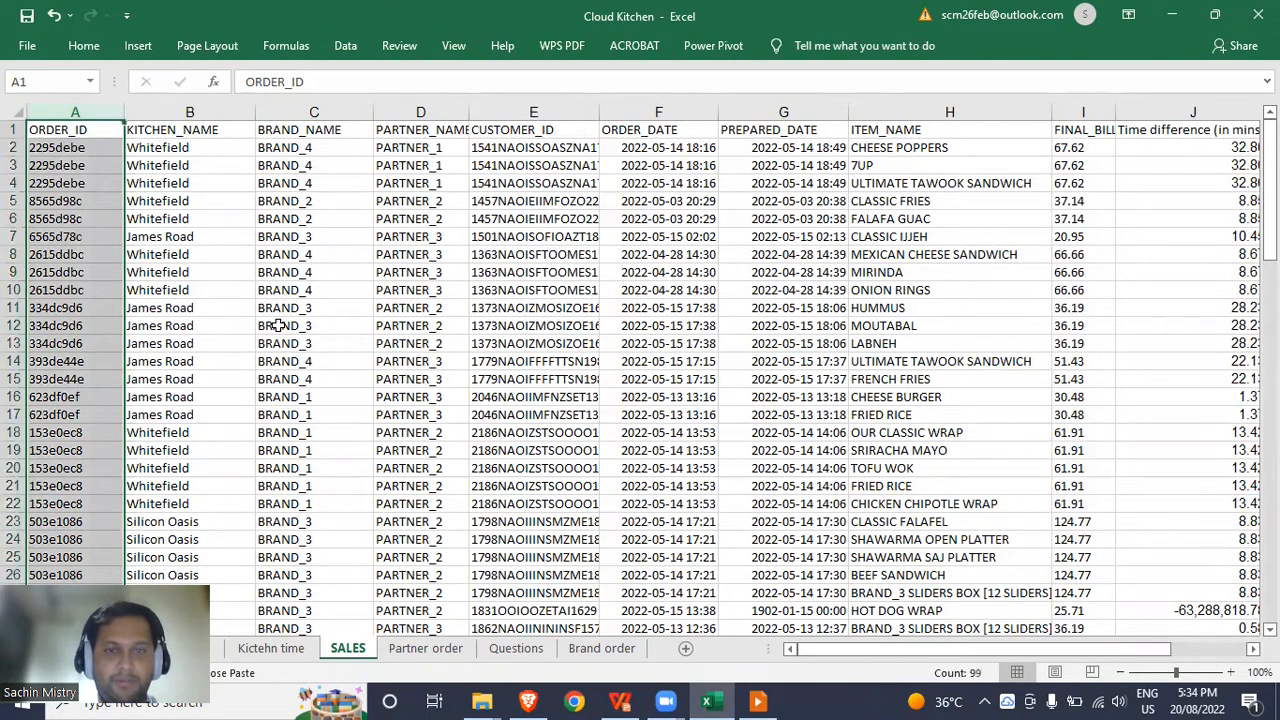
key(ctrl+f)
key(ctrl+v)
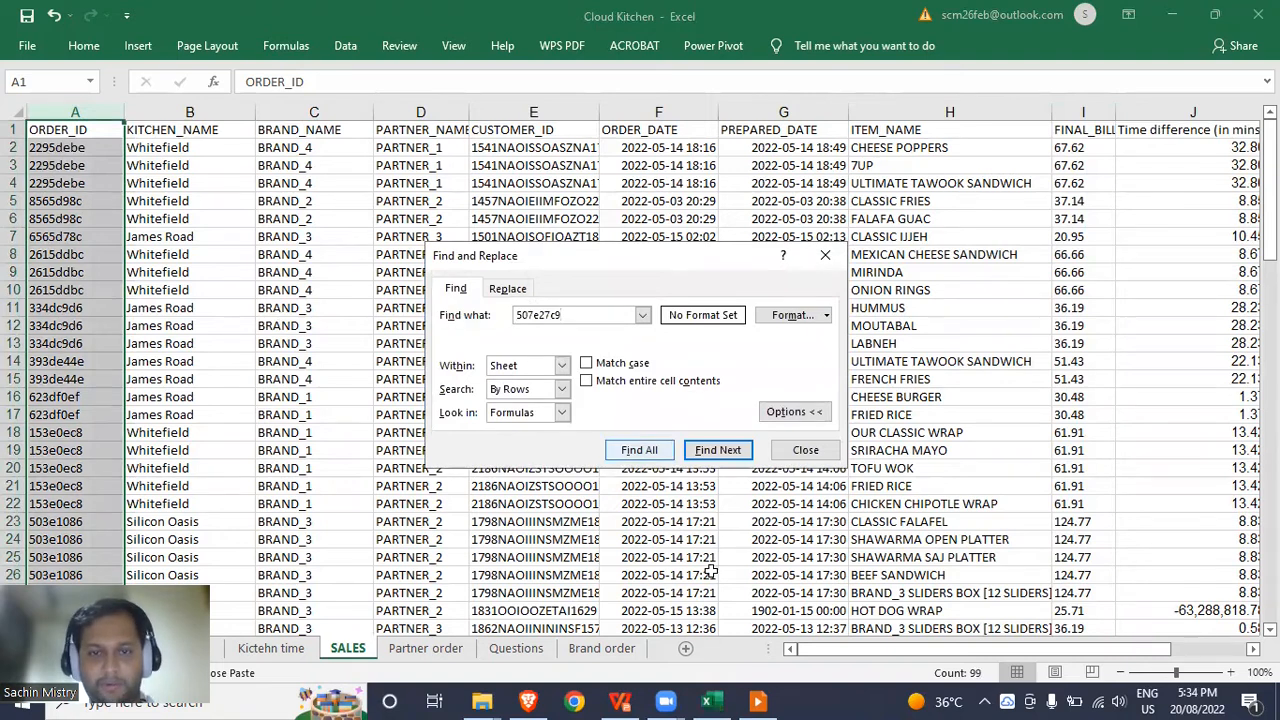
click(736, 452)
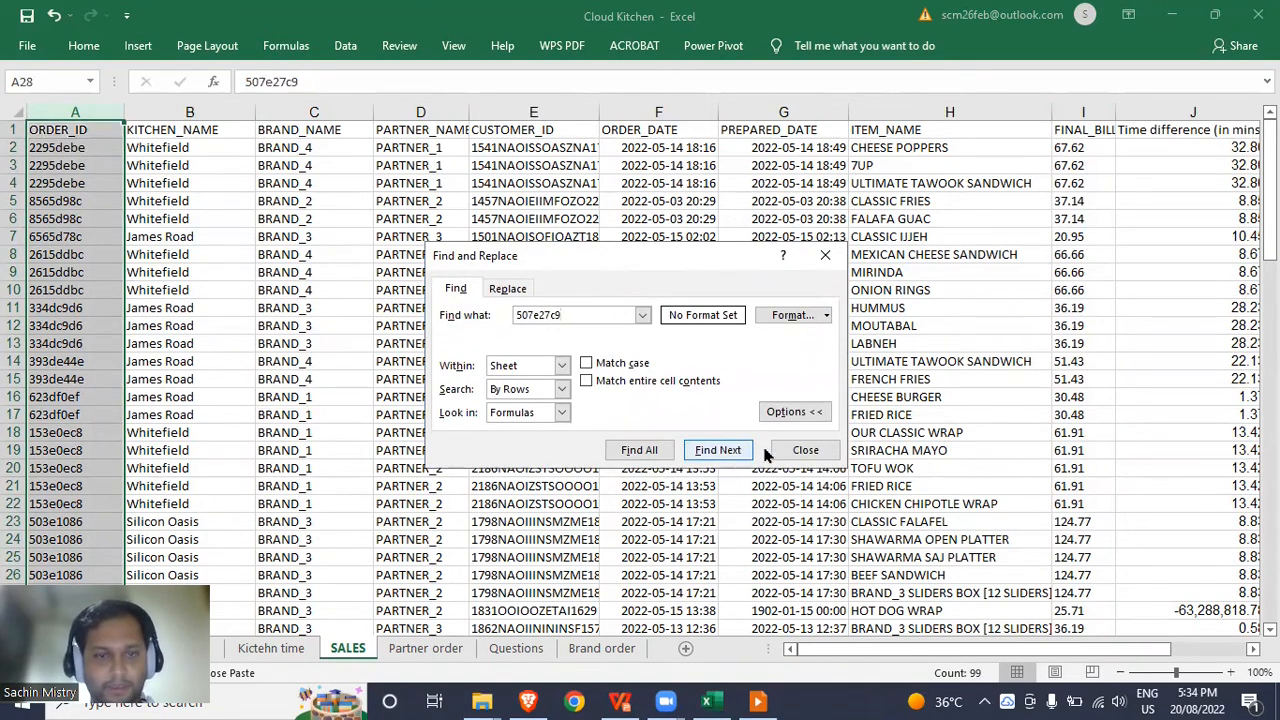
click(805, 450)
Filter SALES by the found cell's value to show only order 507e27c9 in row 28.
scroll(242, 385, down, 3)
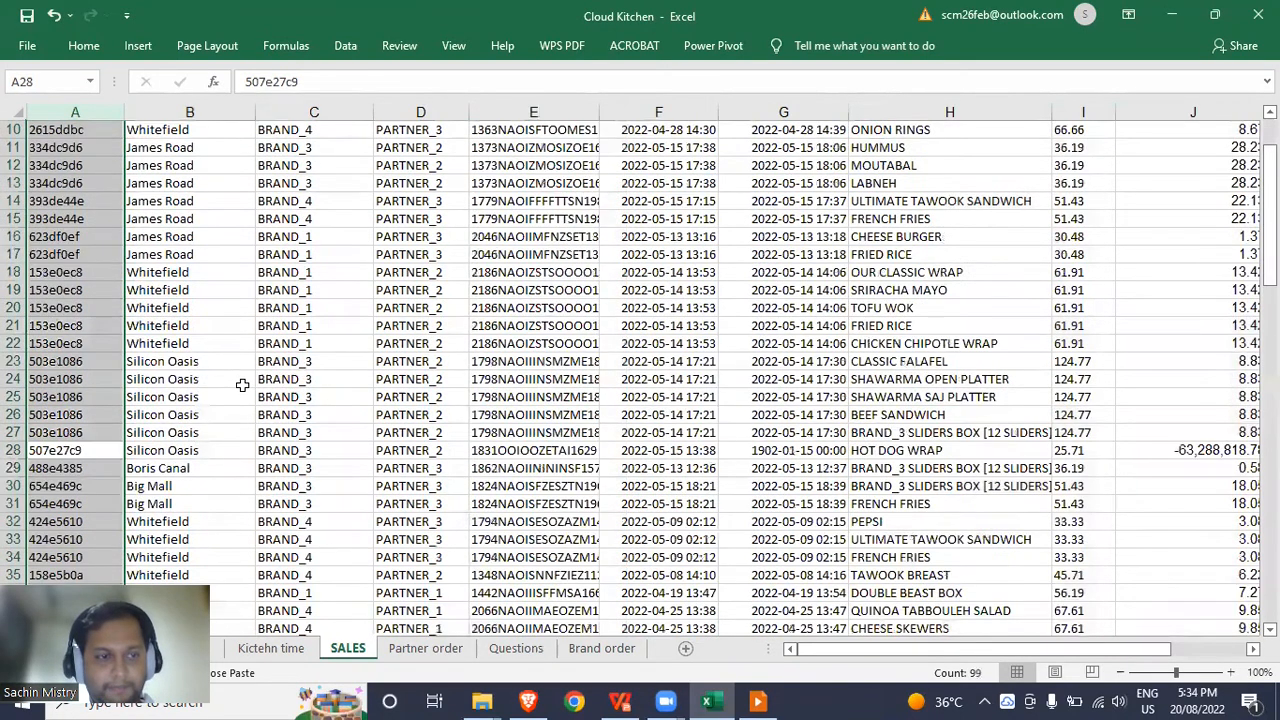
scroll(242, 385, down, 2)
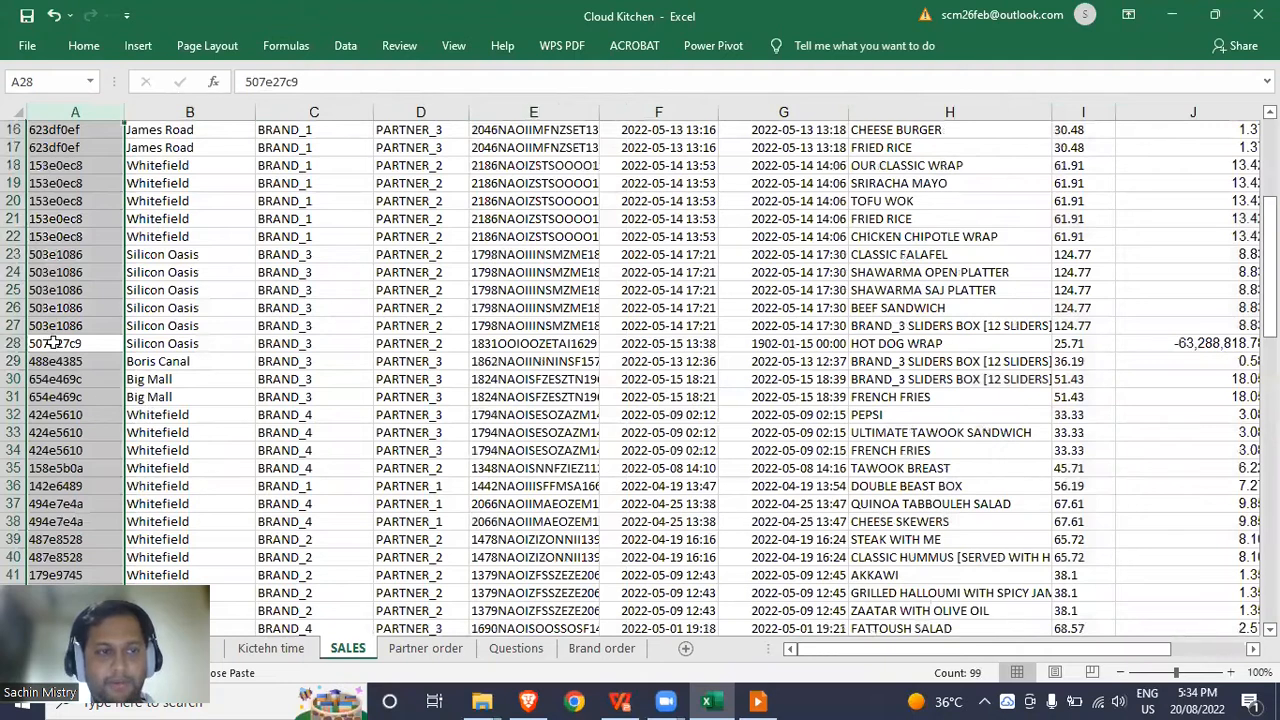
click(53, 343)
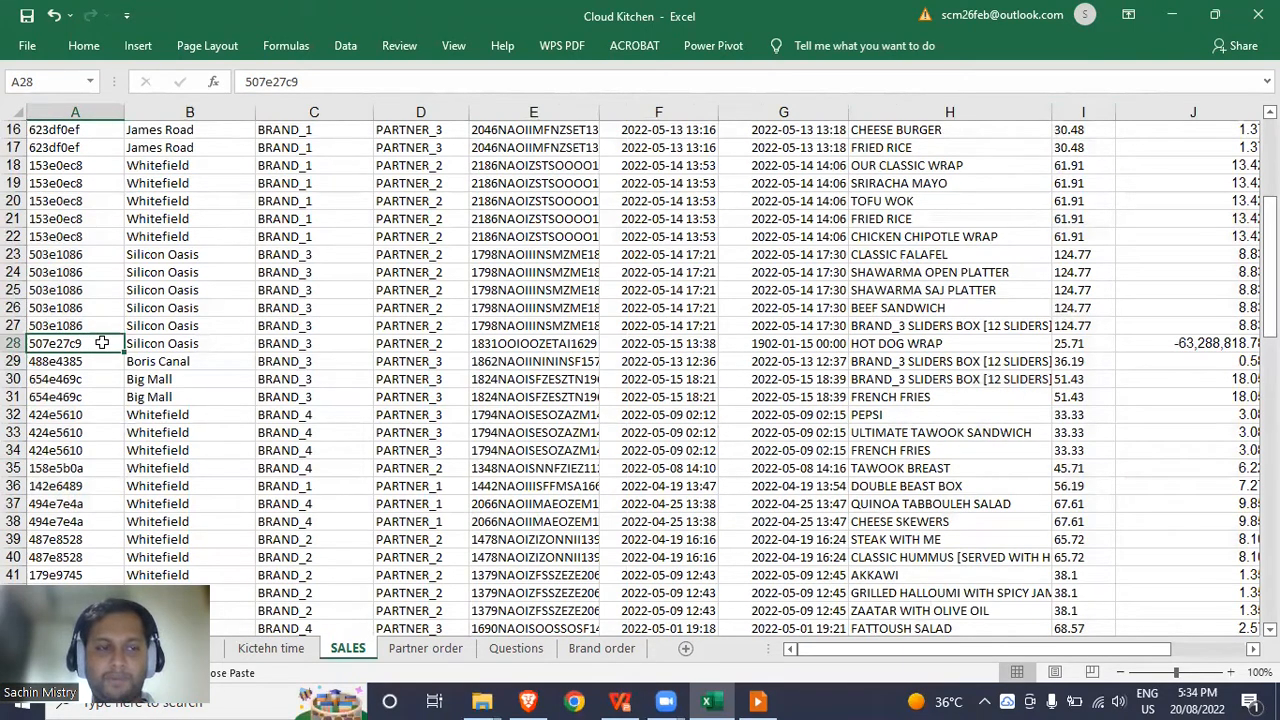
right_click(102, 343)
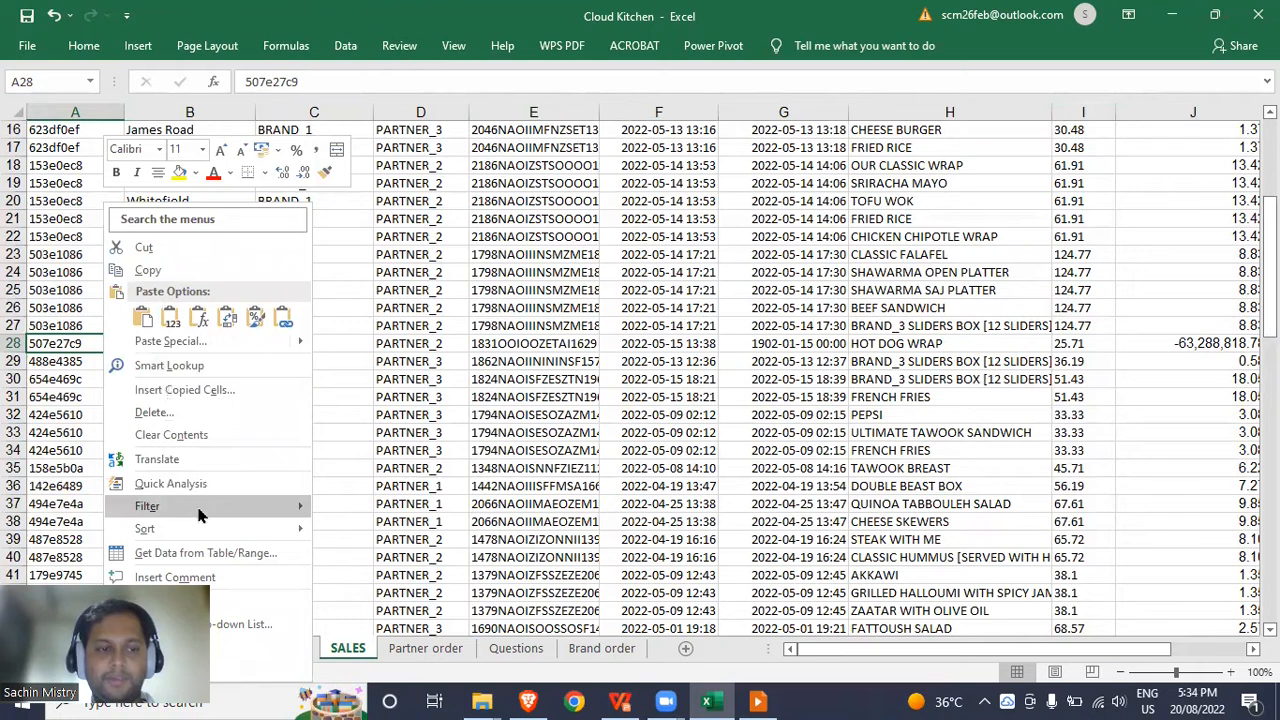
mouse_move(200, 512)
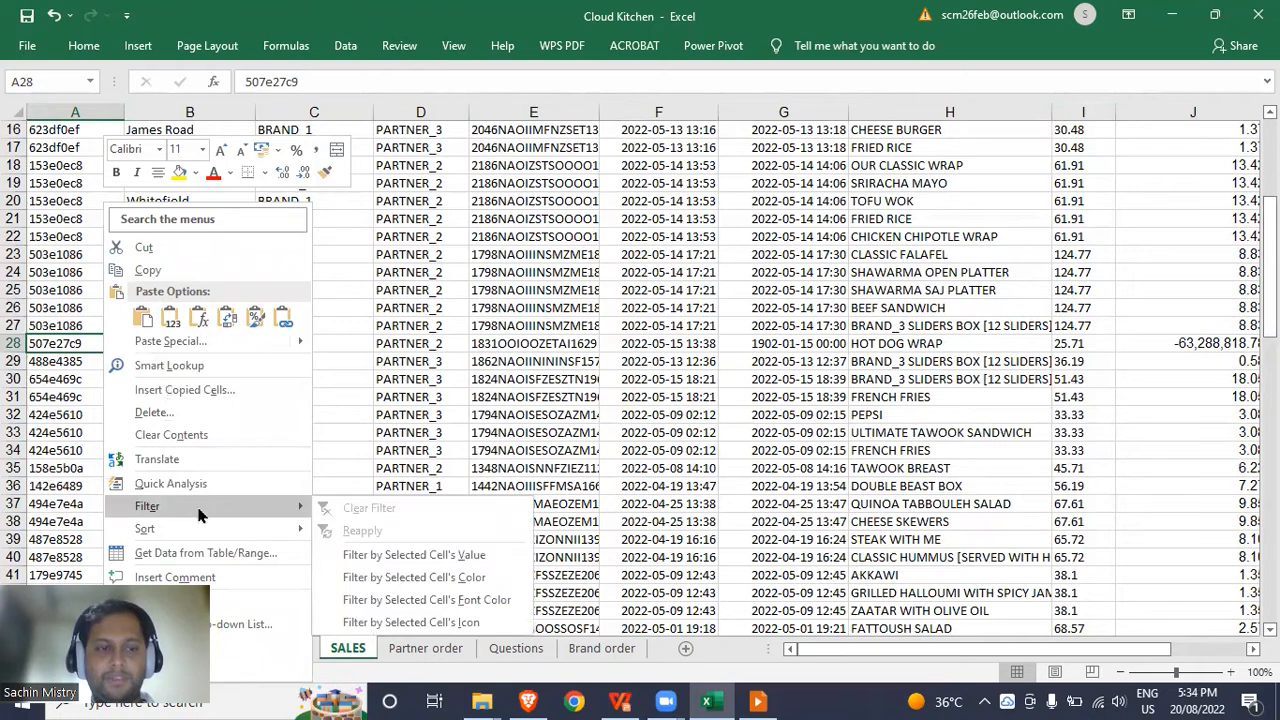
click(388, 558)
scroll(197, 377, up, 1)
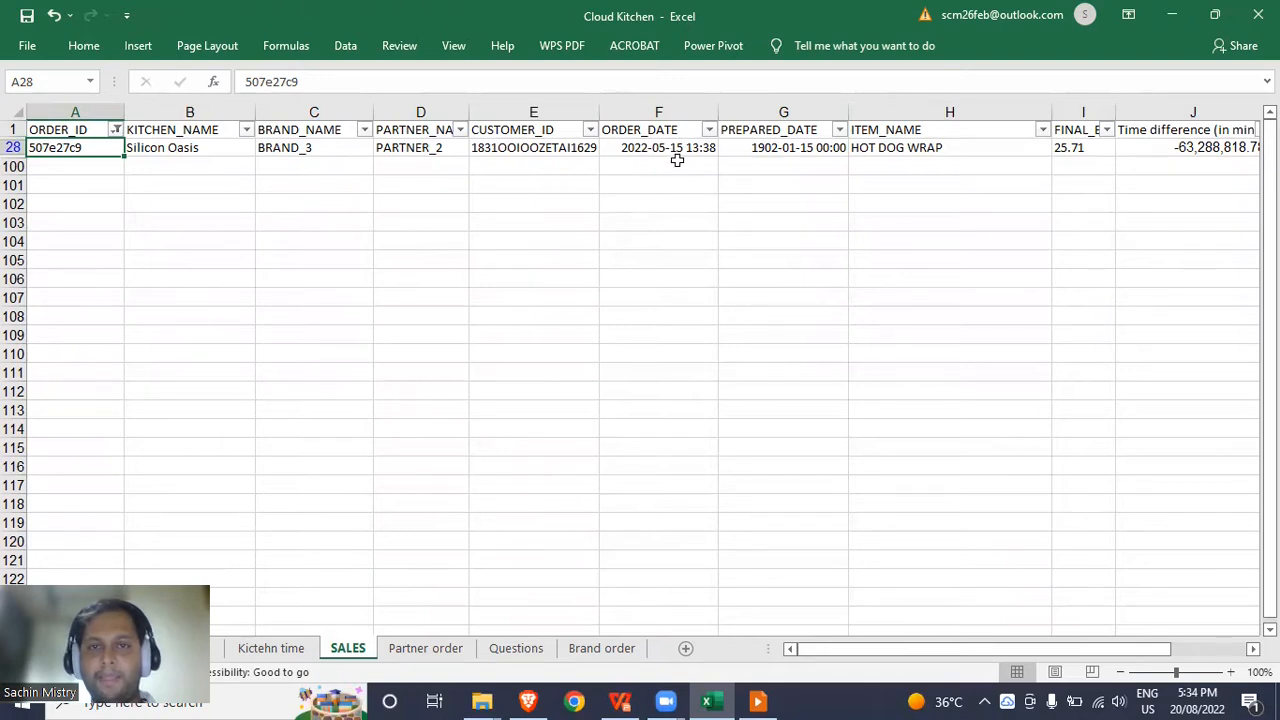
Delete the 507e27c9 row with the 1902-01-15 prepared date and clear the SALES filter.
click(800, 150)
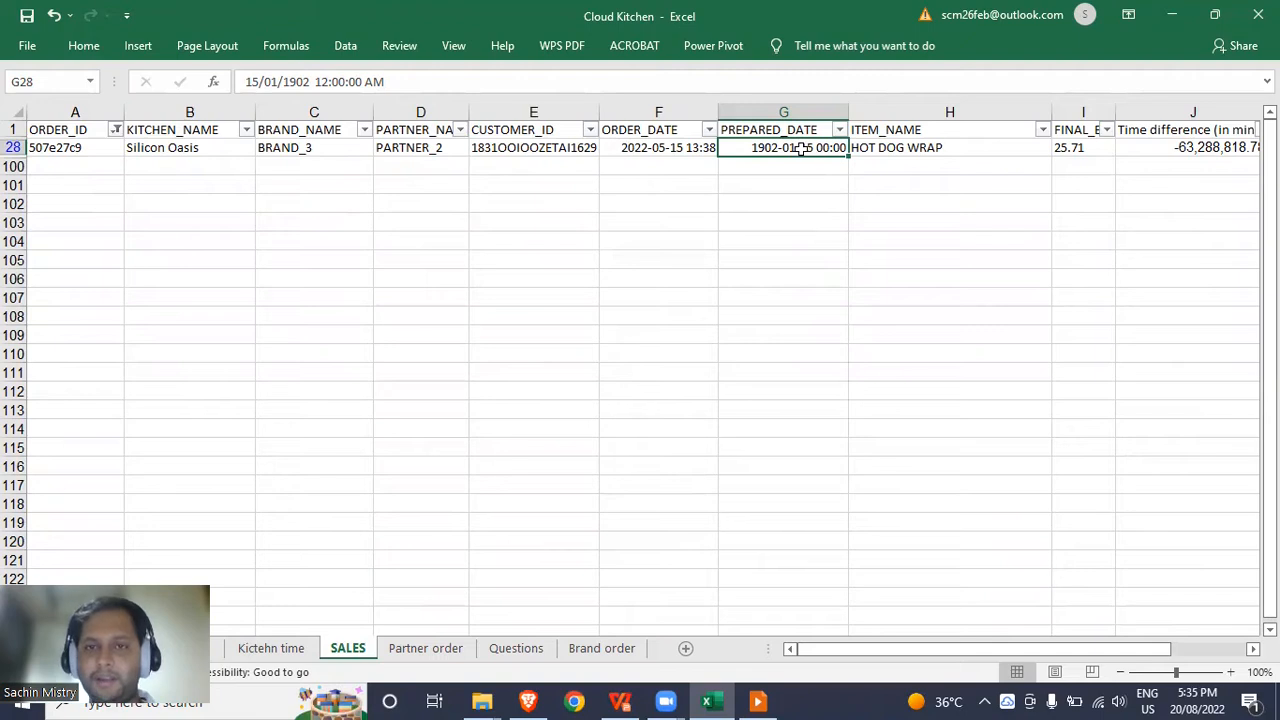
click(697, 148)
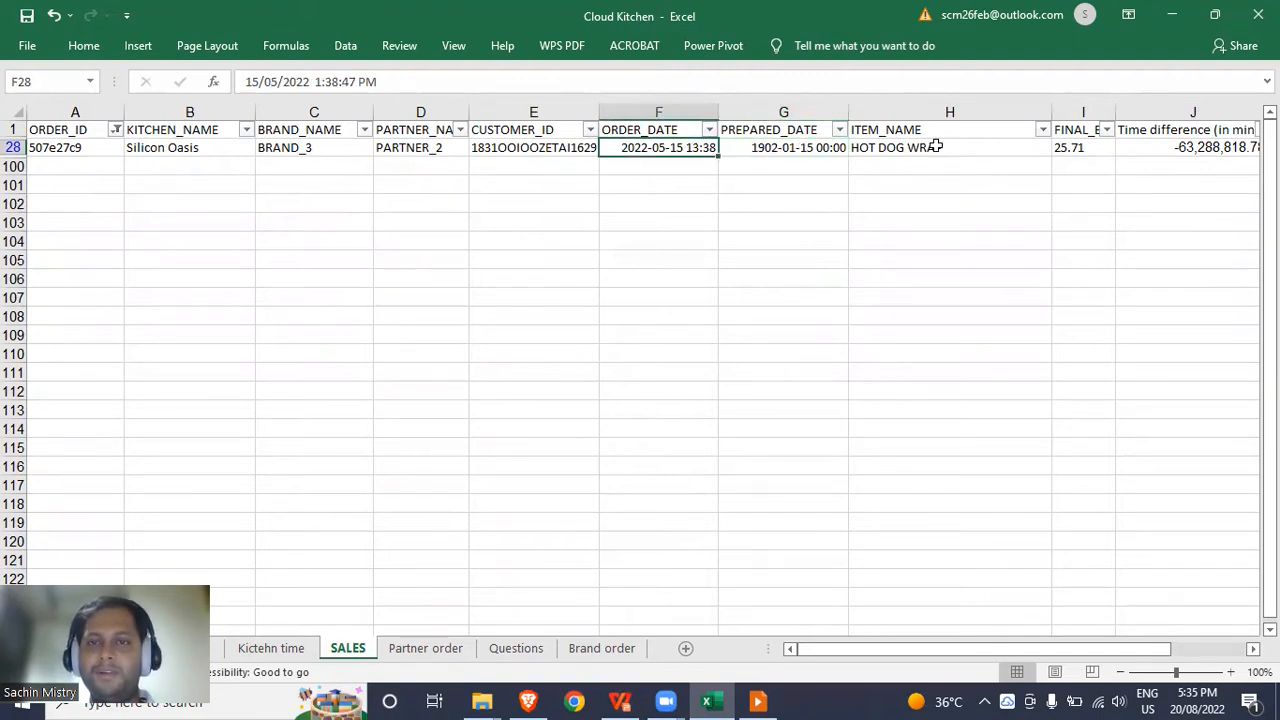
key(shift+space)
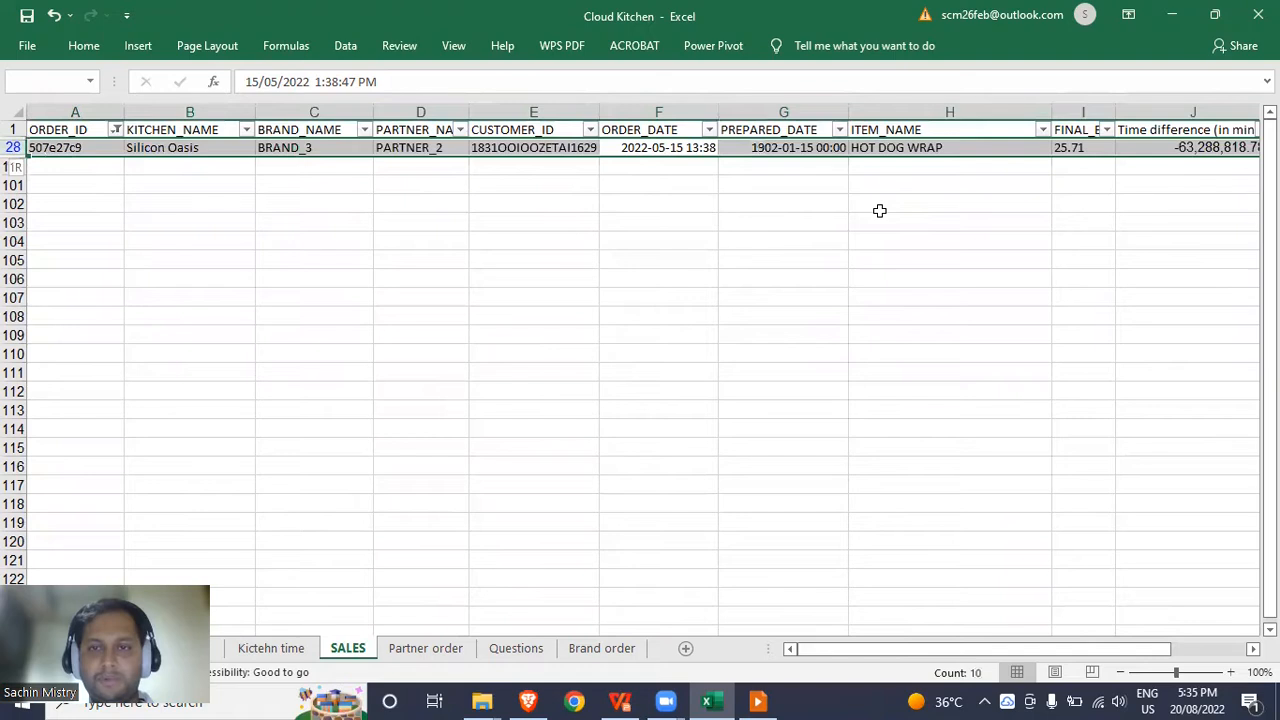
key(ctrl+minus)
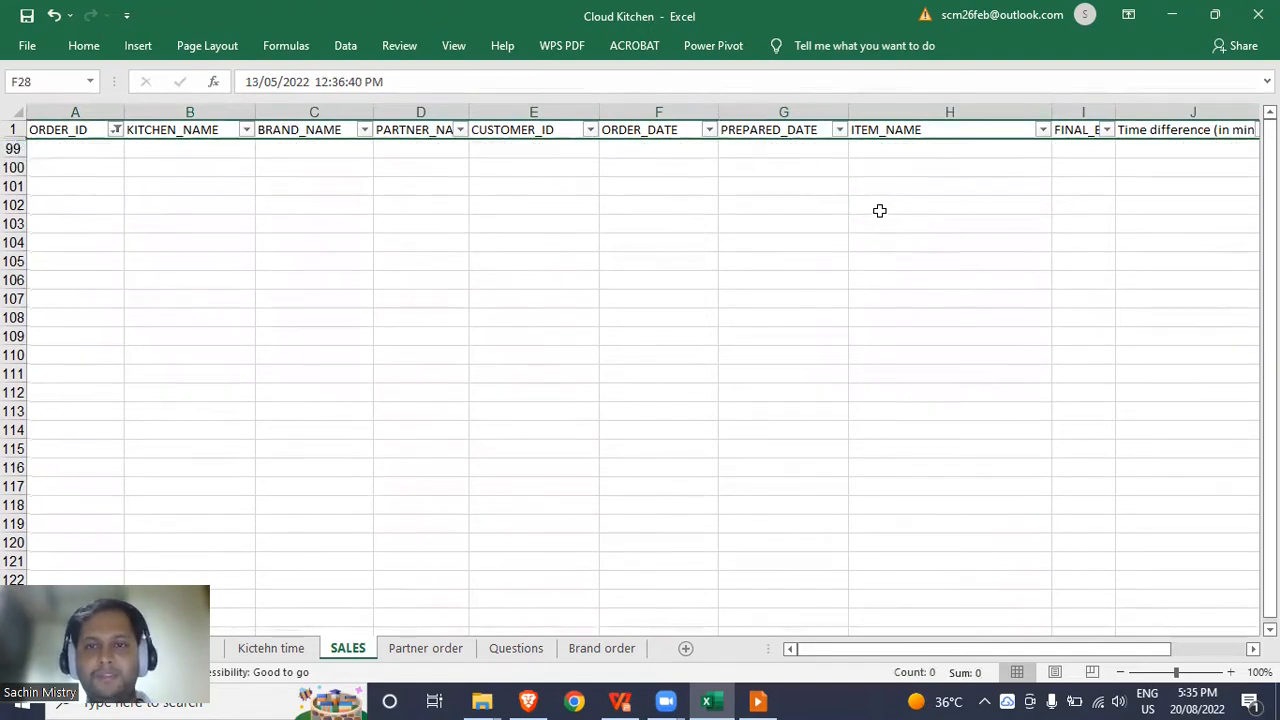
click(803, 166)
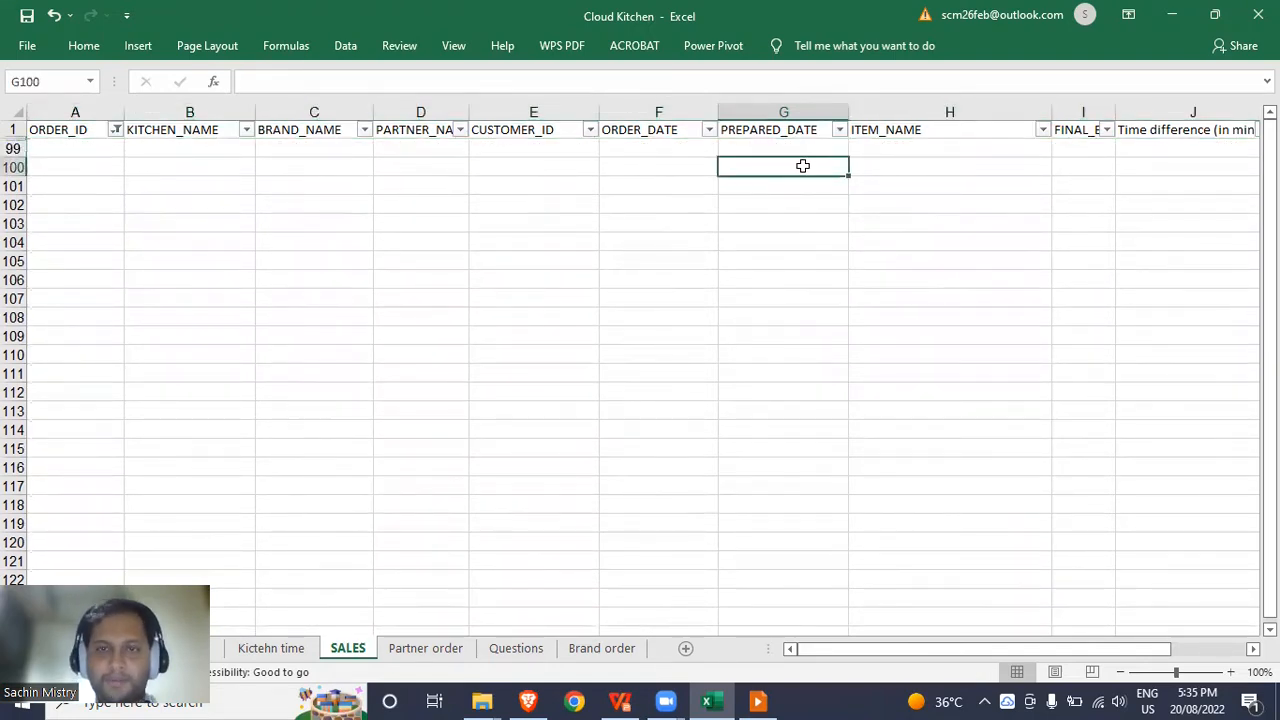
key(ctrl+shift+l)
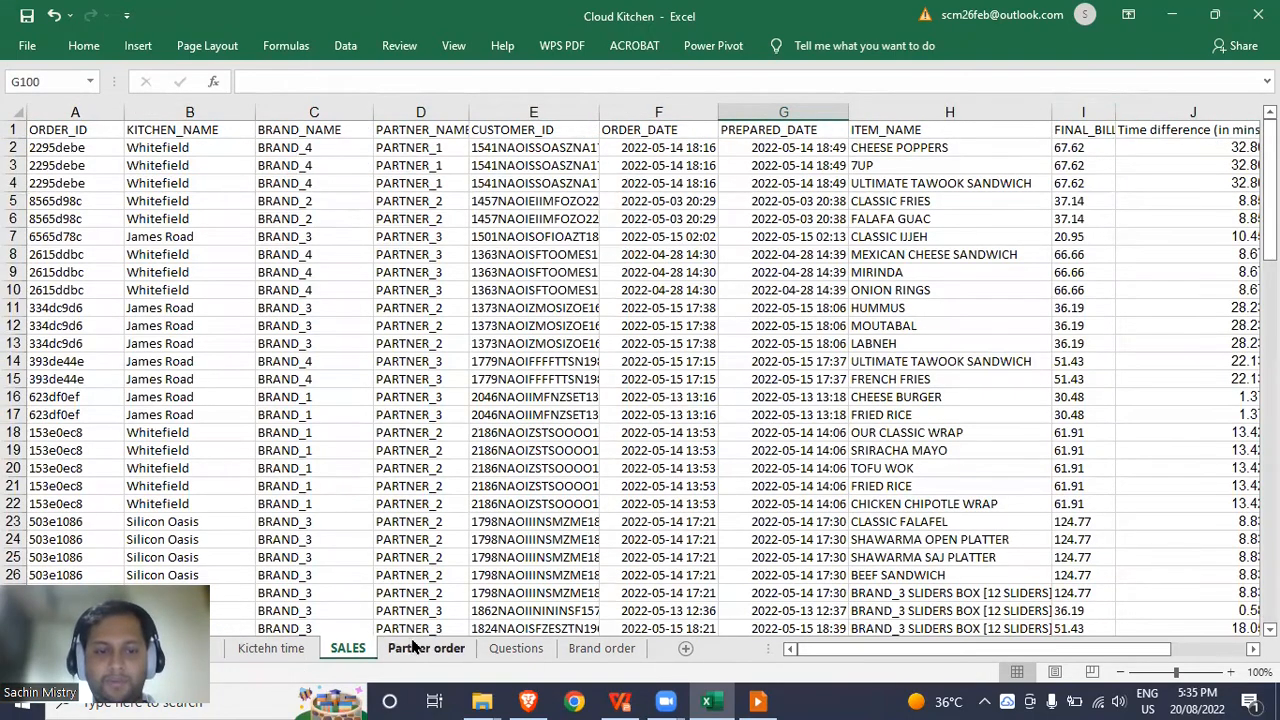
click(285, 651)
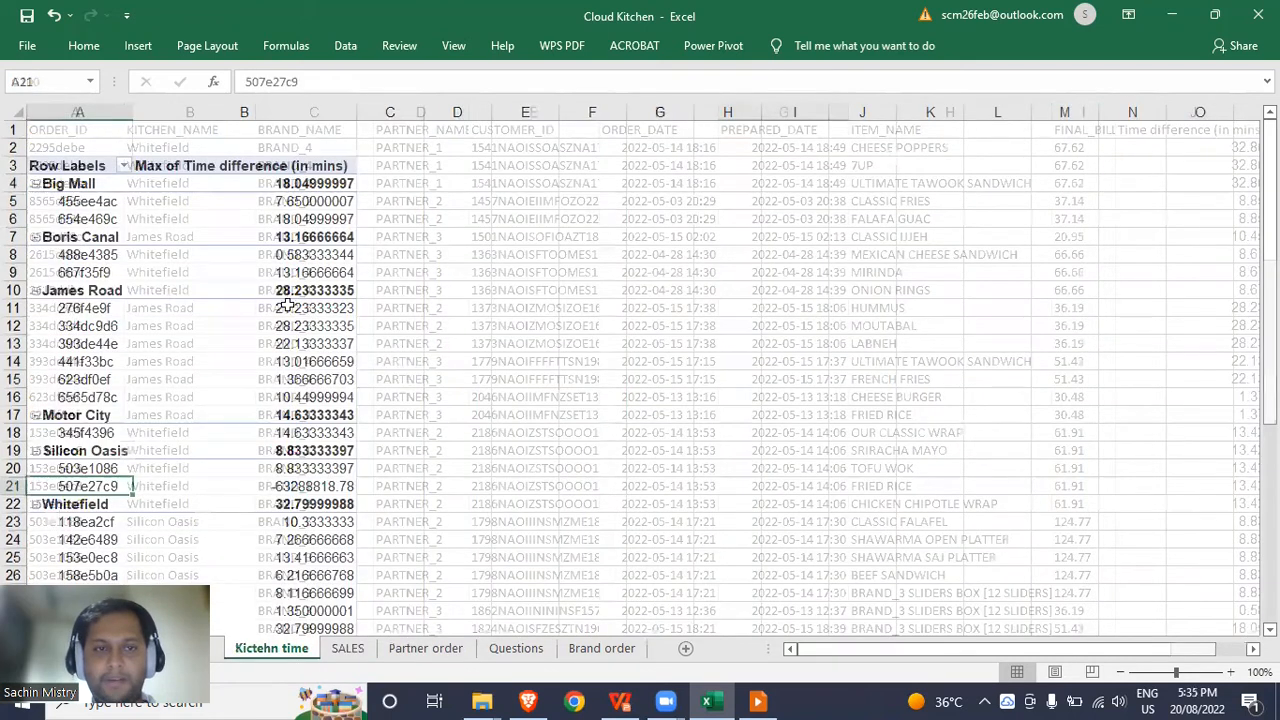
Refresh the Kitchen time pivot so Silicon Oasis shows 8.833333397 with only order 503e1086.
click(266, 297)
right_click(271, 300)
click(357, 414)
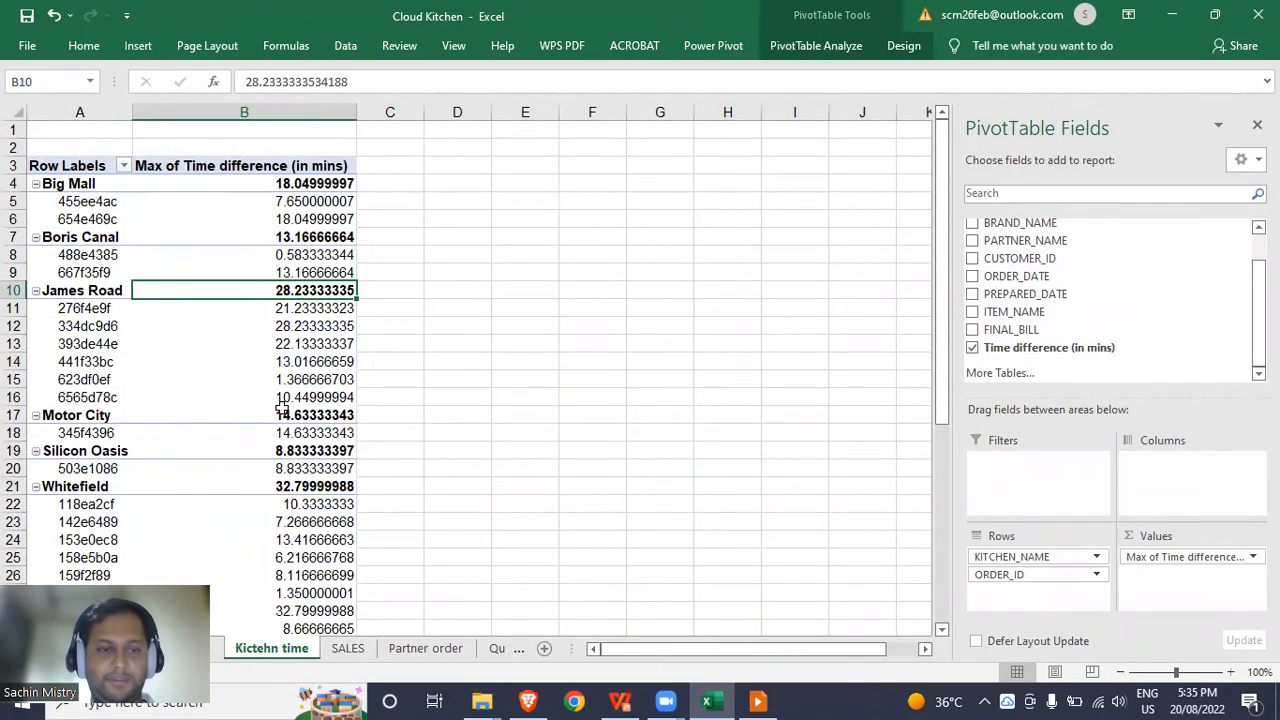
click(516, 188)
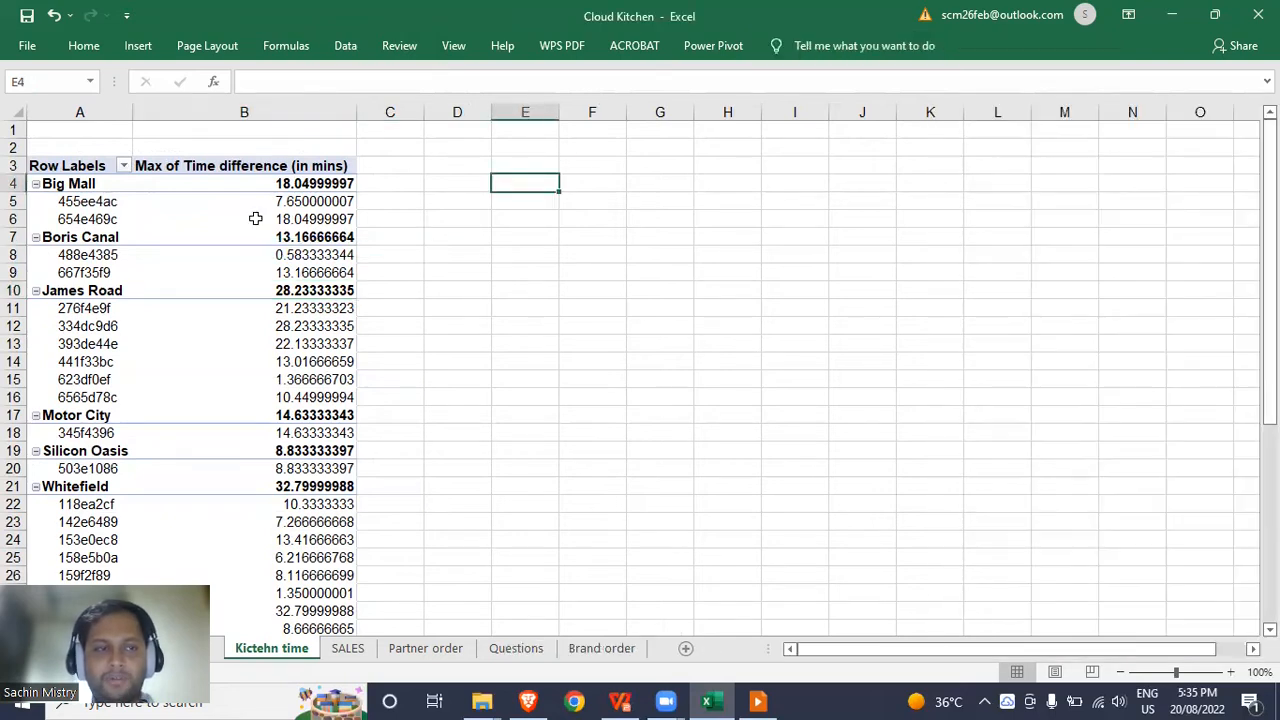
click(139, 219)
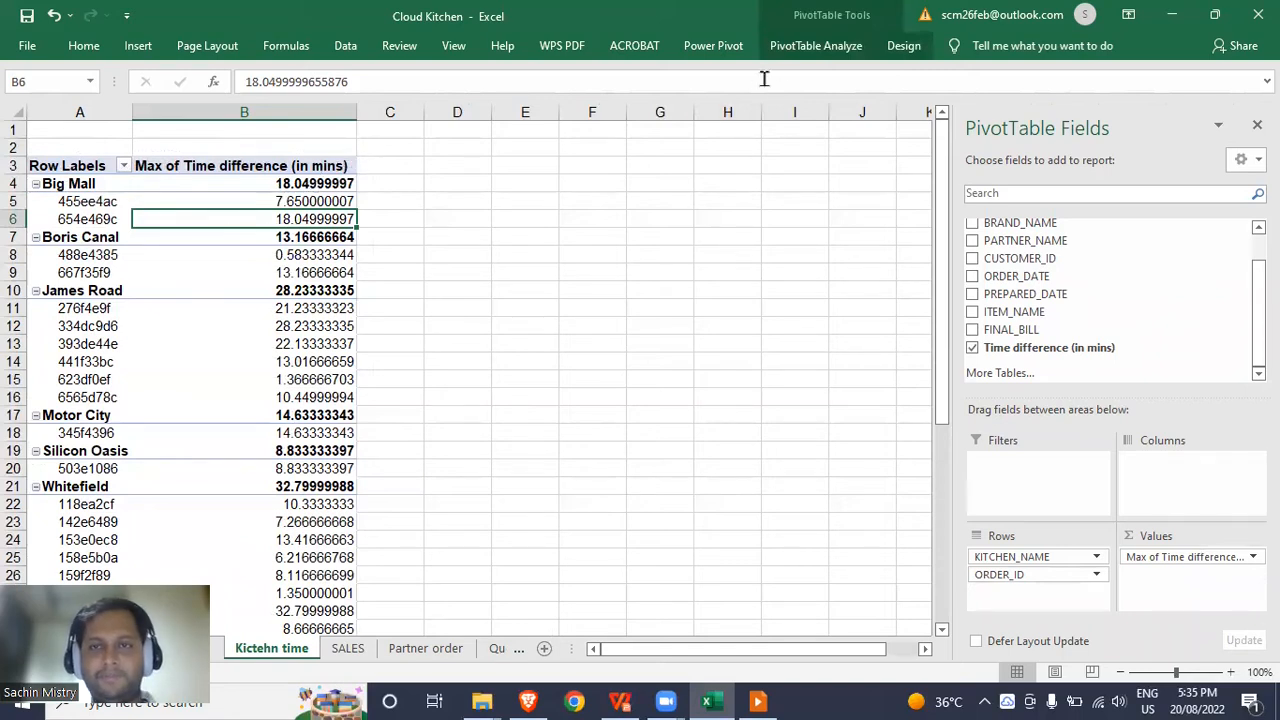
click(895, 46)
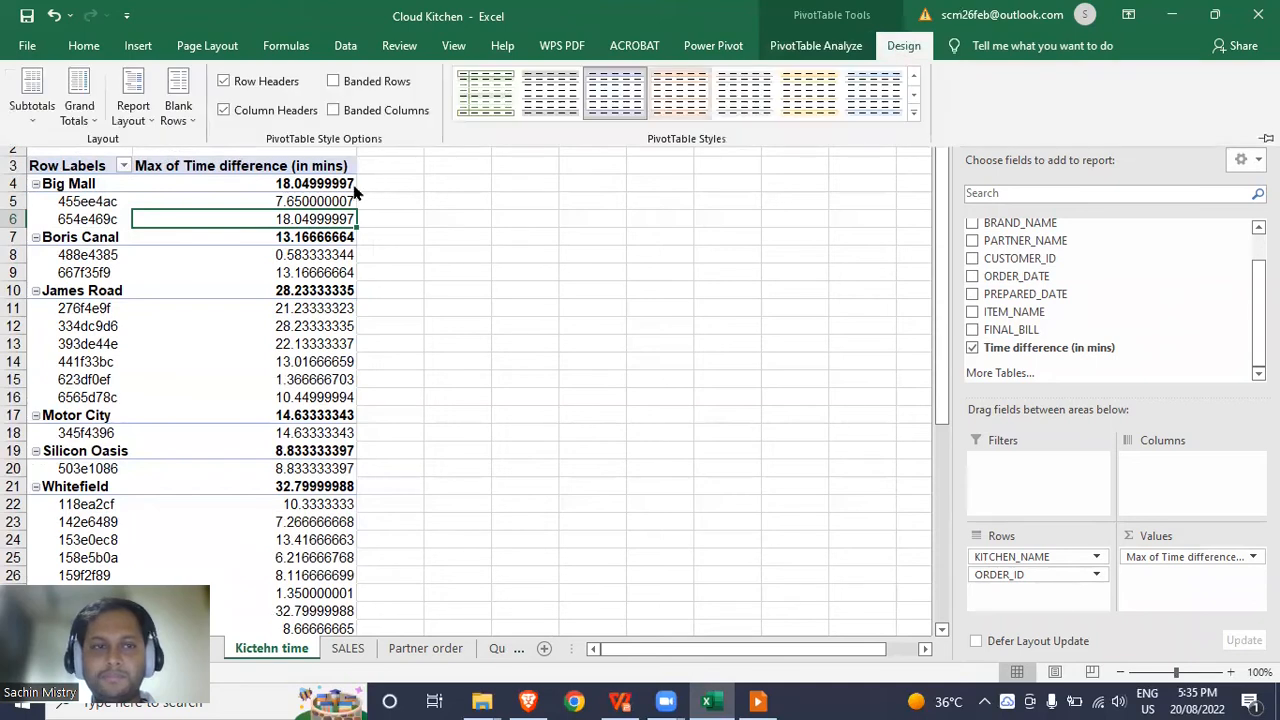
Lay out the pivot in tabular form, repeating kitchen names beside every ORDER_ID.
click(135, 120)
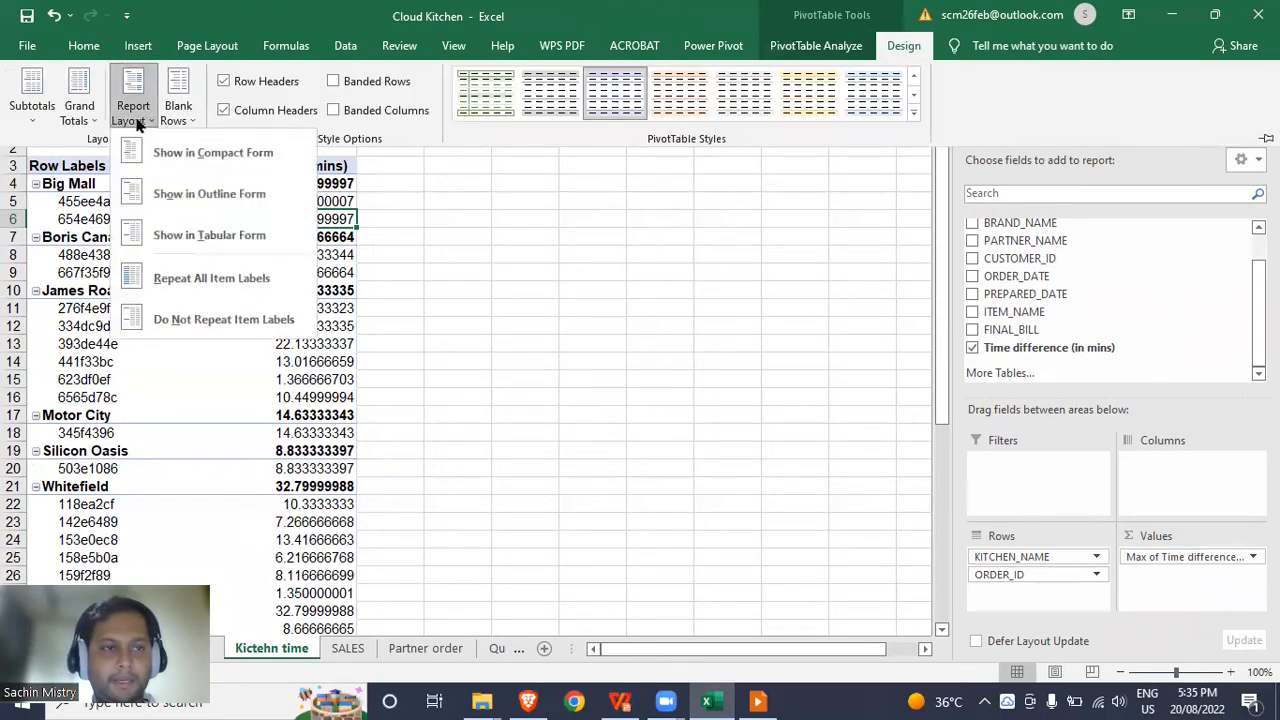
click(193, 277)
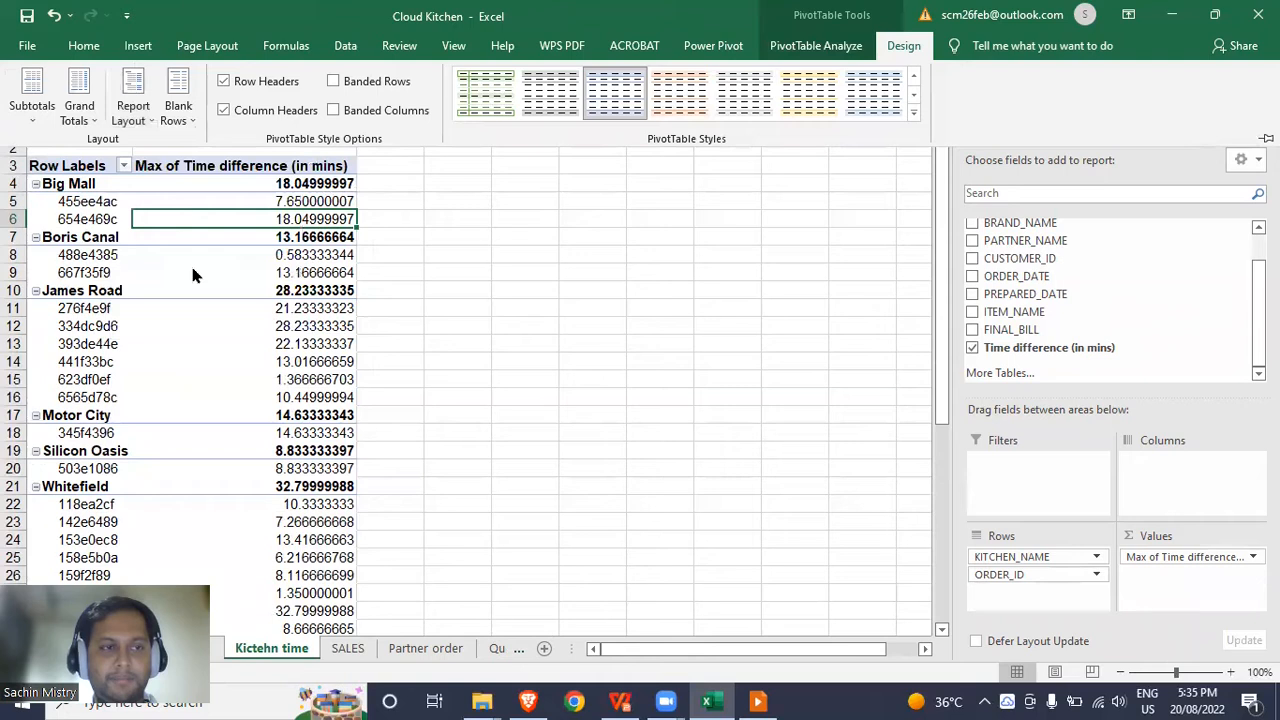
click(145, 127)
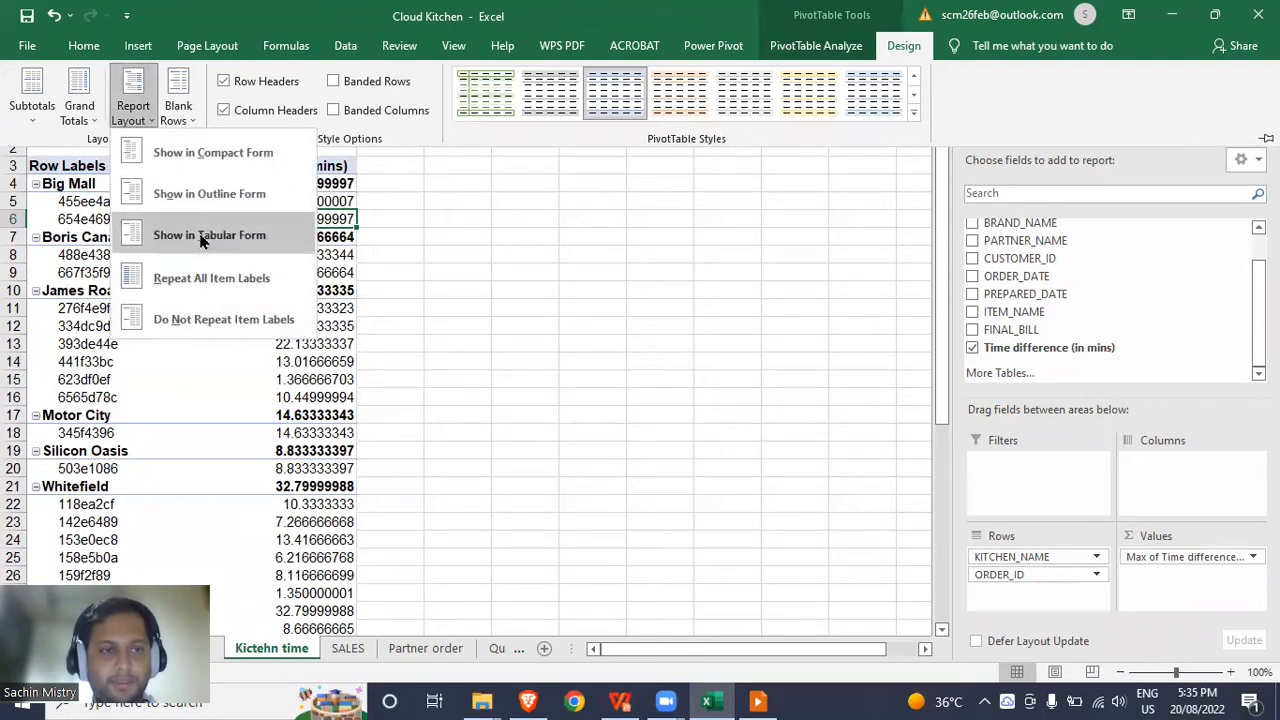
click(201, 236)
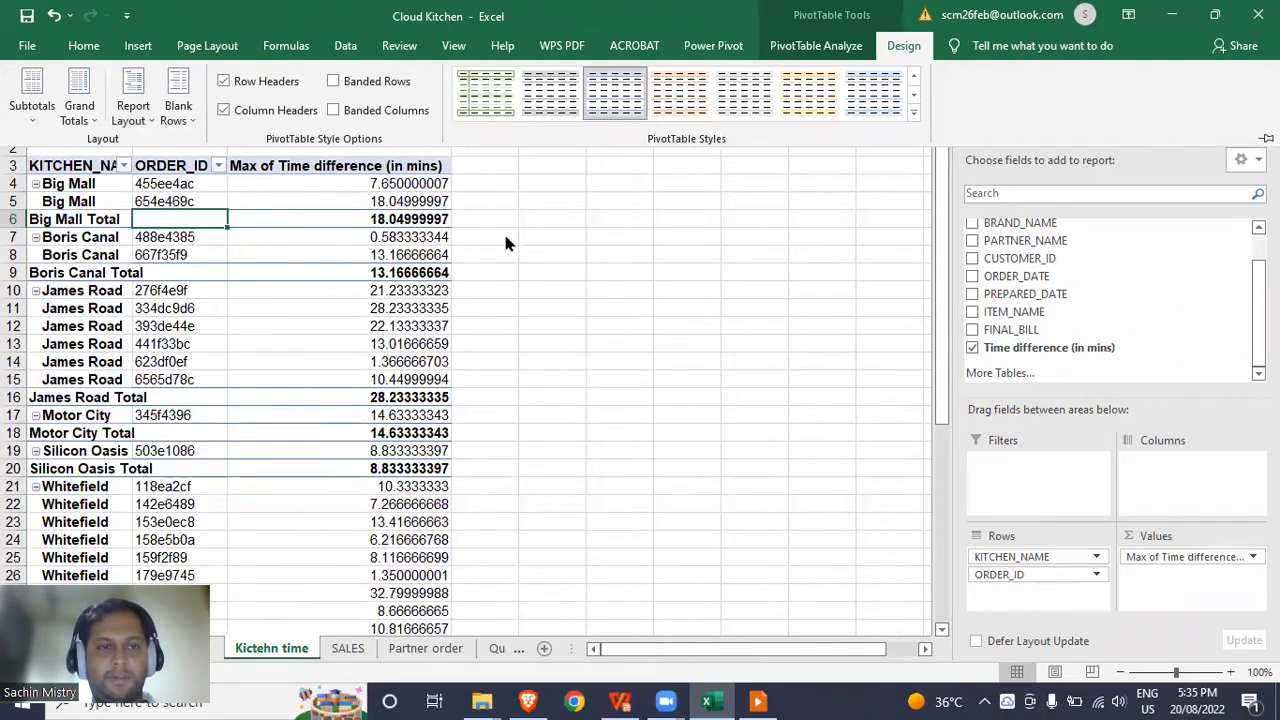
click(604, 181)
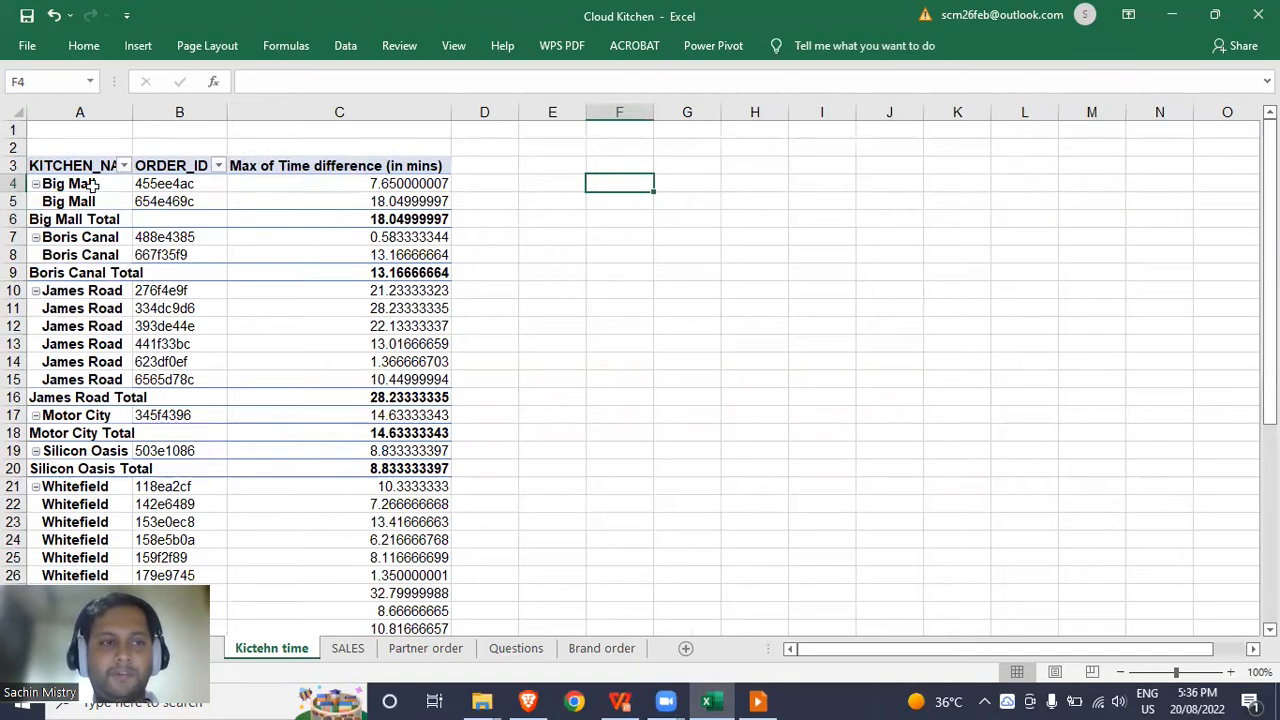
Copy the KITCHEN_NAME column from SALES into column F of the Kitchen time sheet.
click(348, 650)
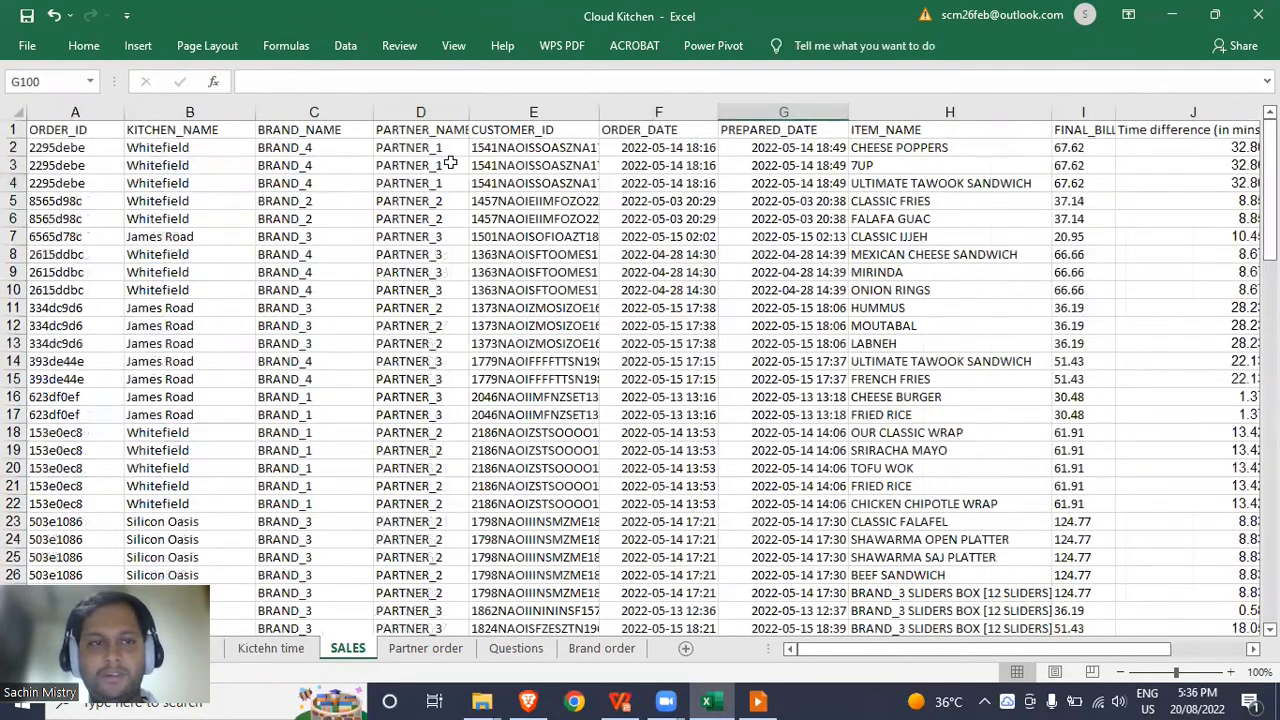
click(225, 108)
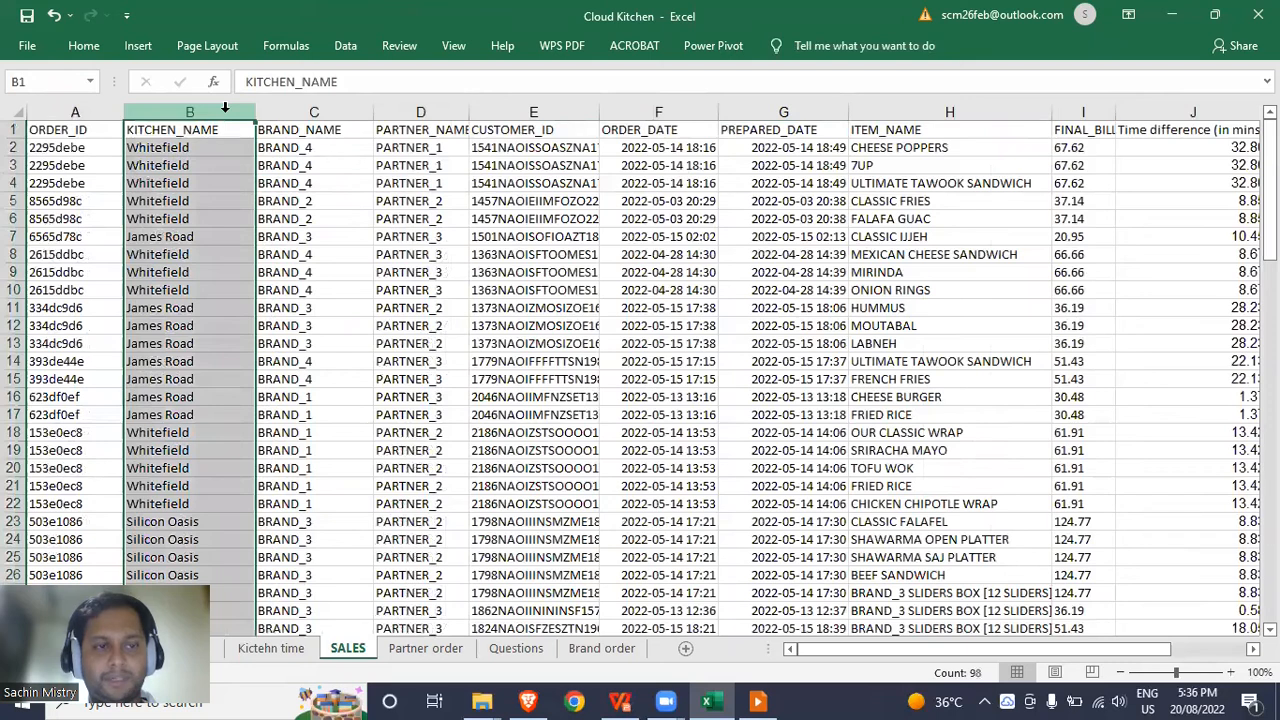
key(ctrl+c)
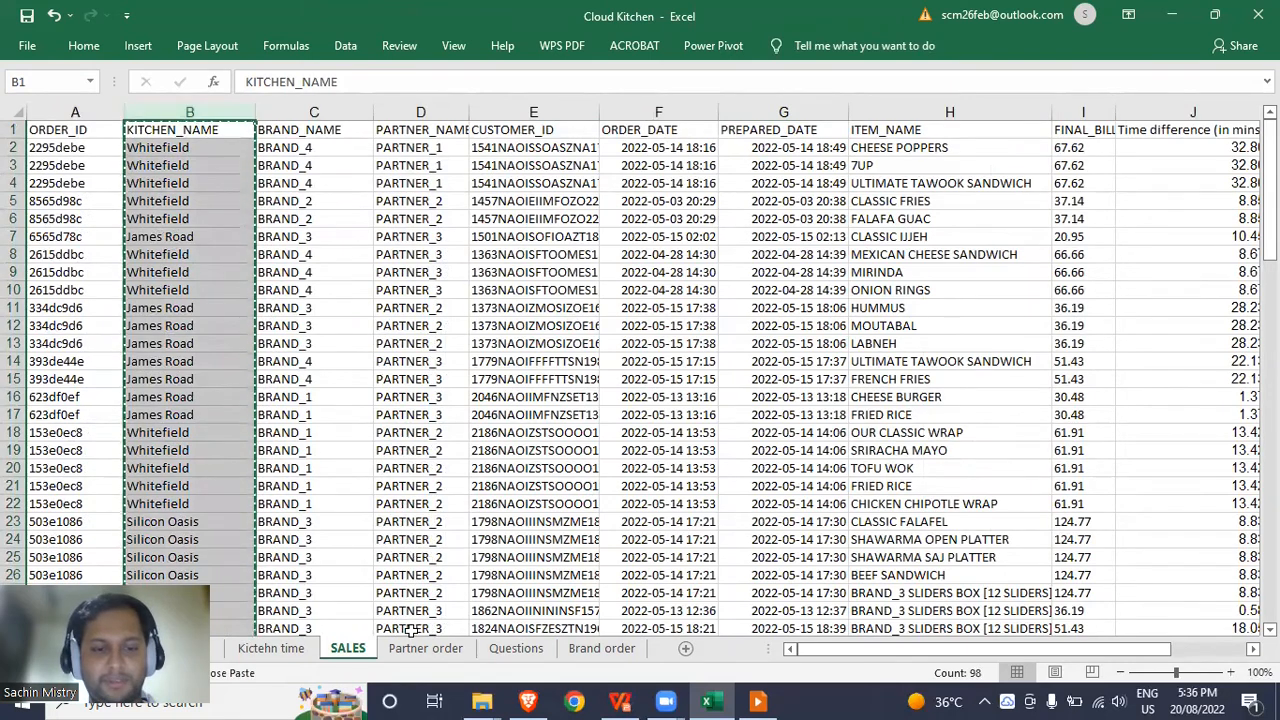
click(271, 648)
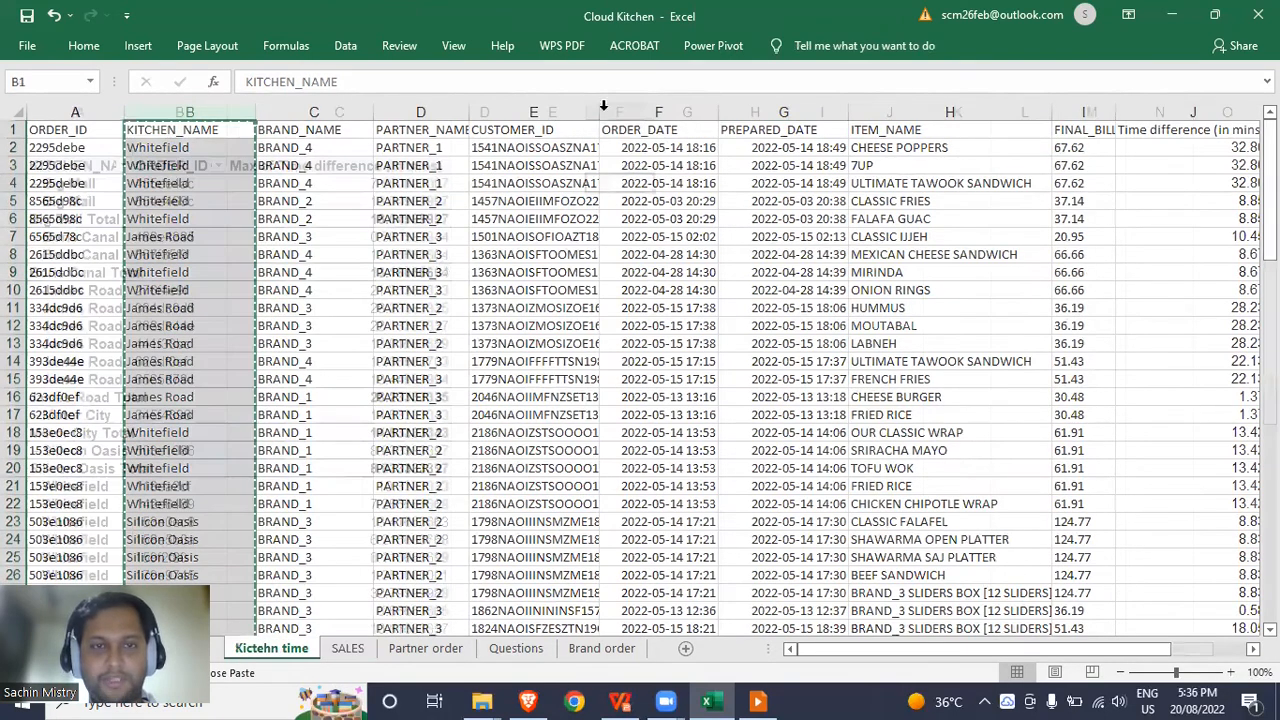
click(605, 108)
key(ctrl+v)
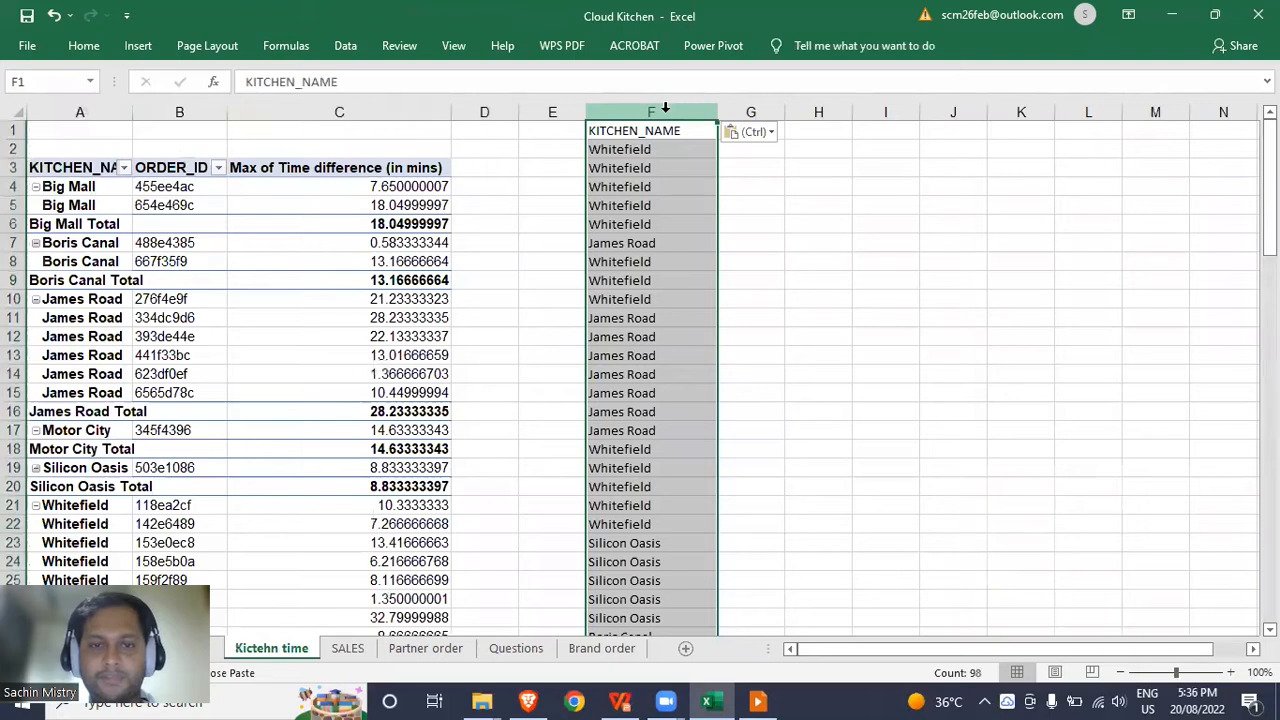
Remove duplicates in column F, leaving six unique kitchens from Whitefield to Motor City.
key(alt)
key(a)
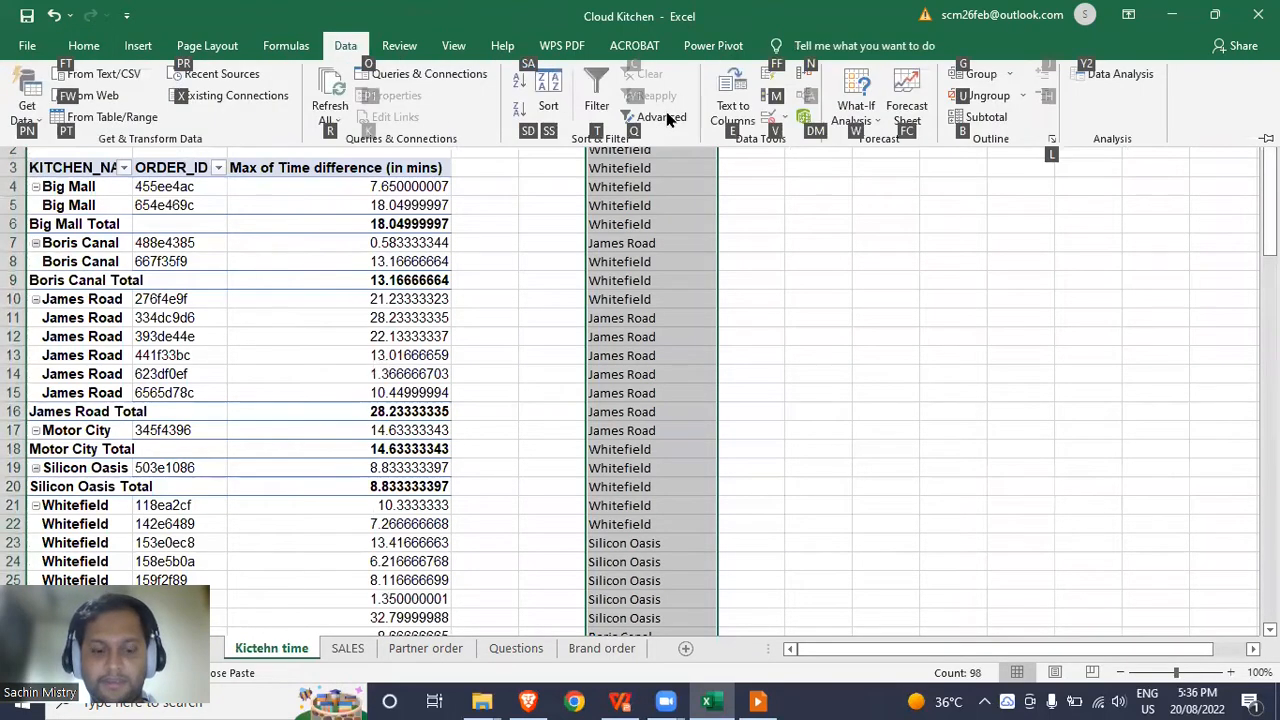
key(m)
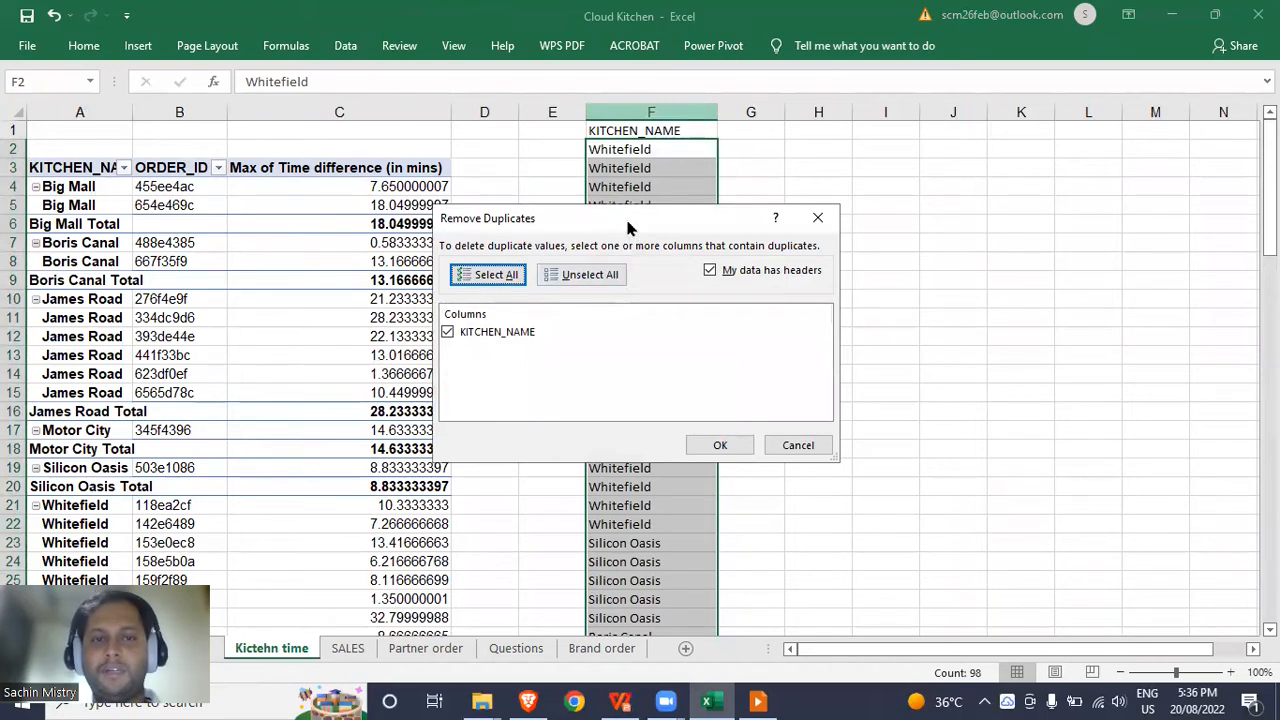
drag(623, 218, 611, 175)
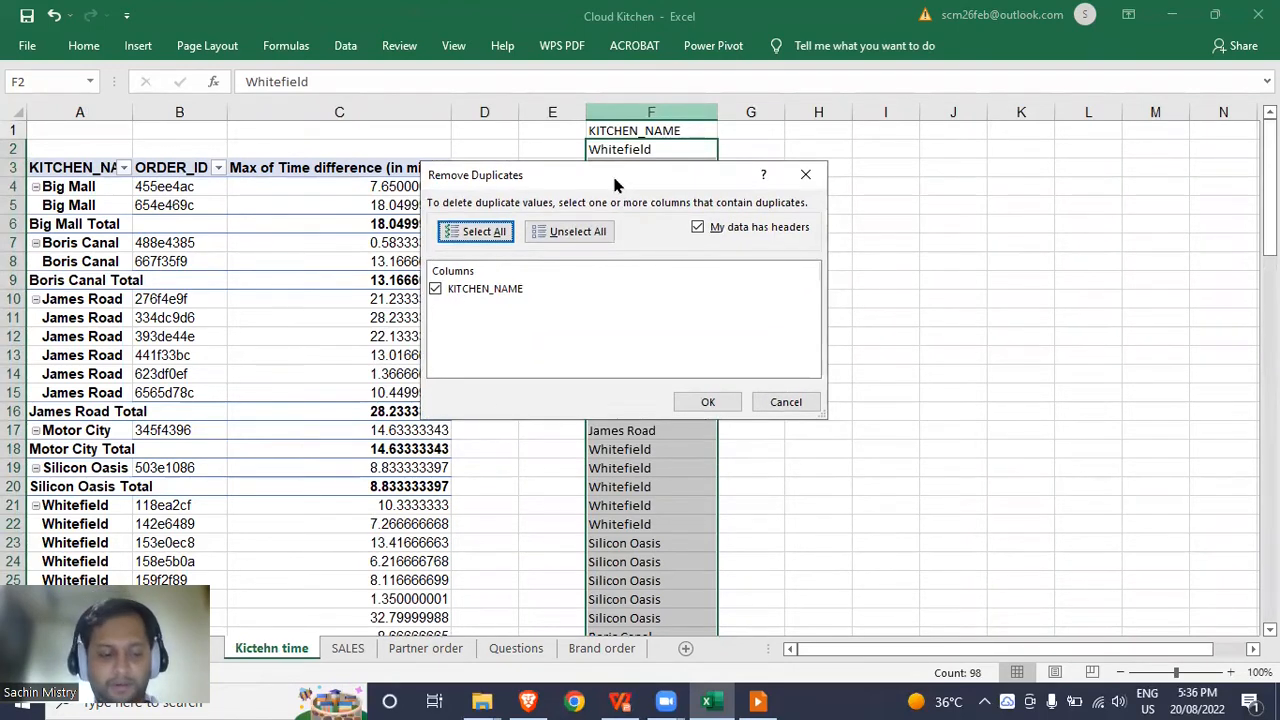
click(710, 402)
click(647, 402)
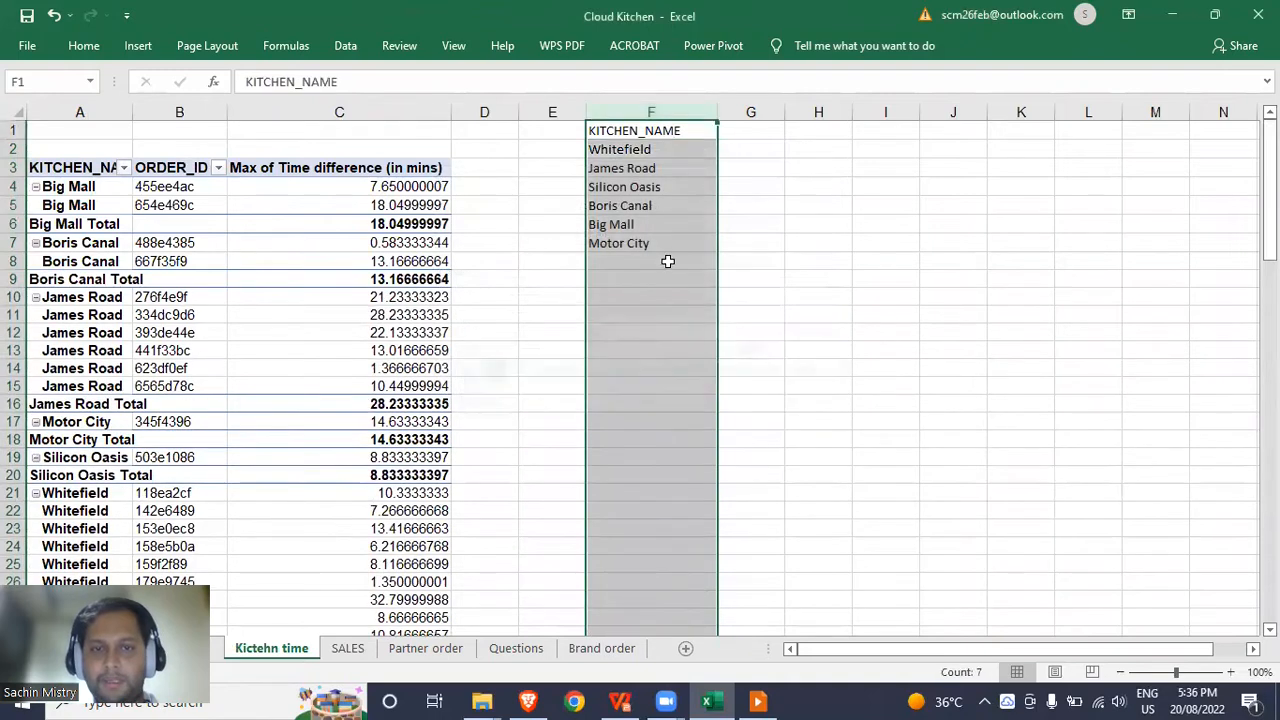
click(670, 222)
drag(657, 150, 666, 237)
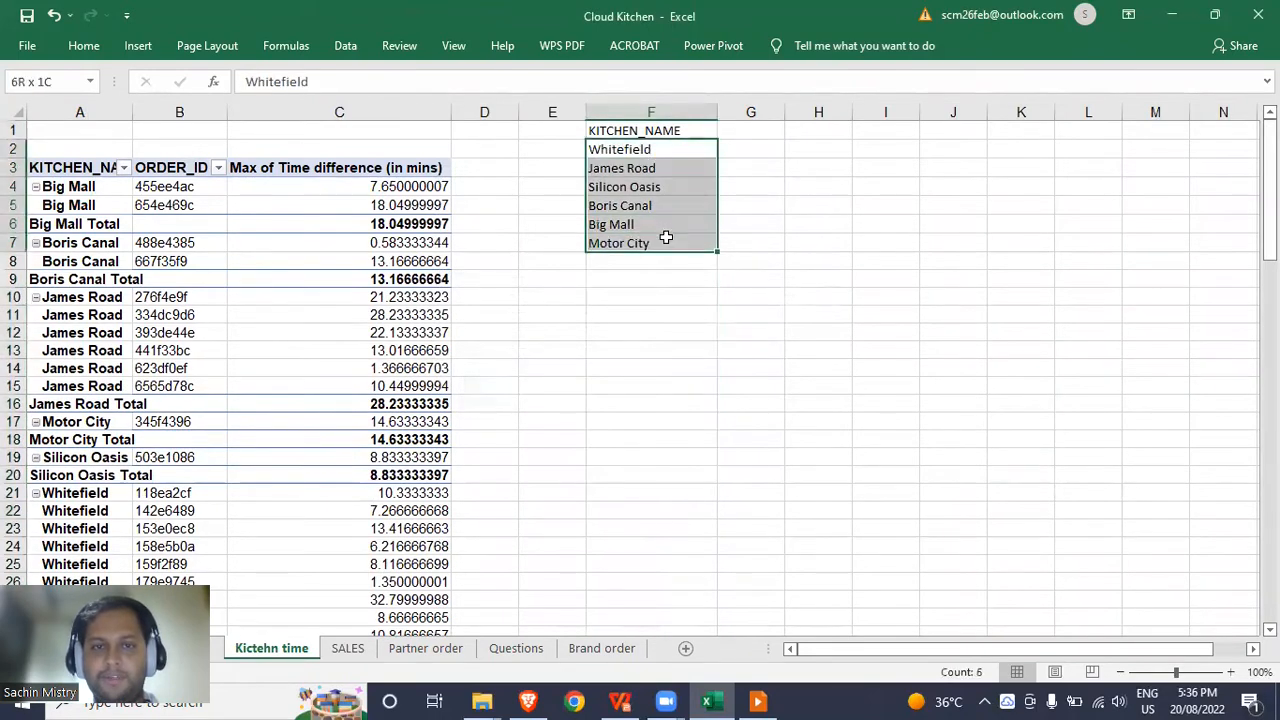
click(734, 130)
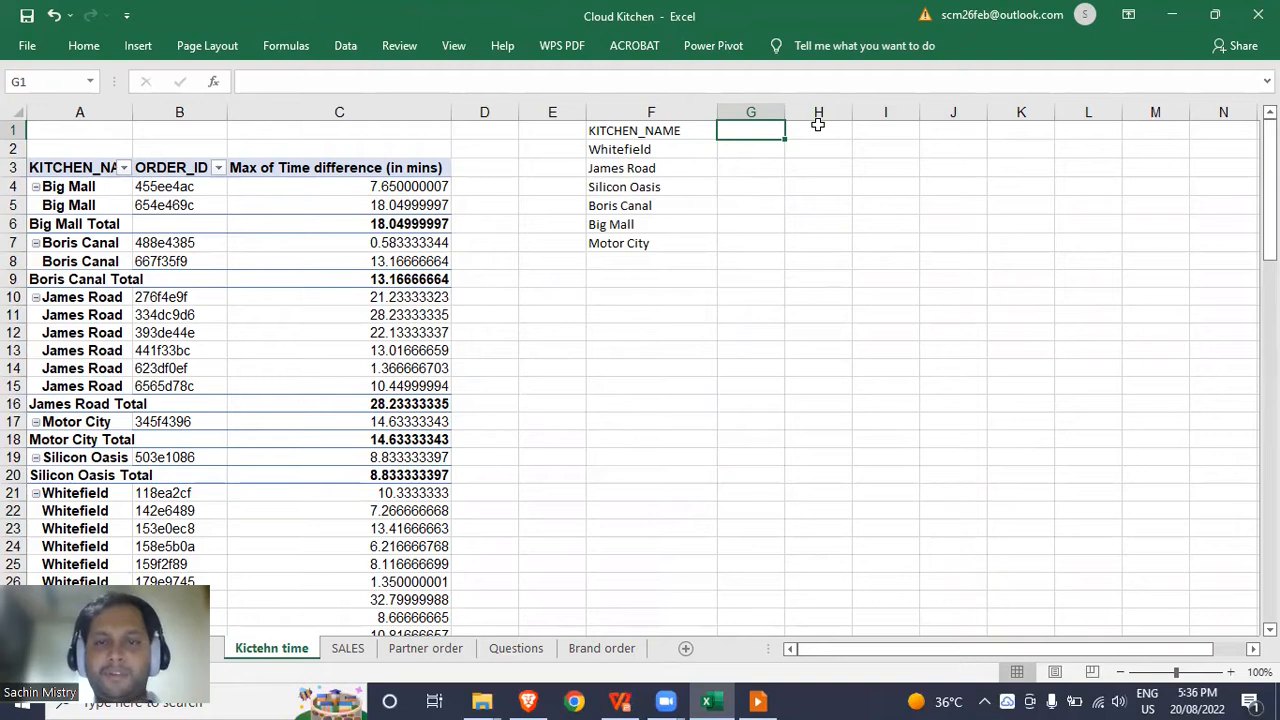
key(Down)
In G2, enter AVERAGEIFS averaging column C times where column A matches Whitefield in F2.
text(=)
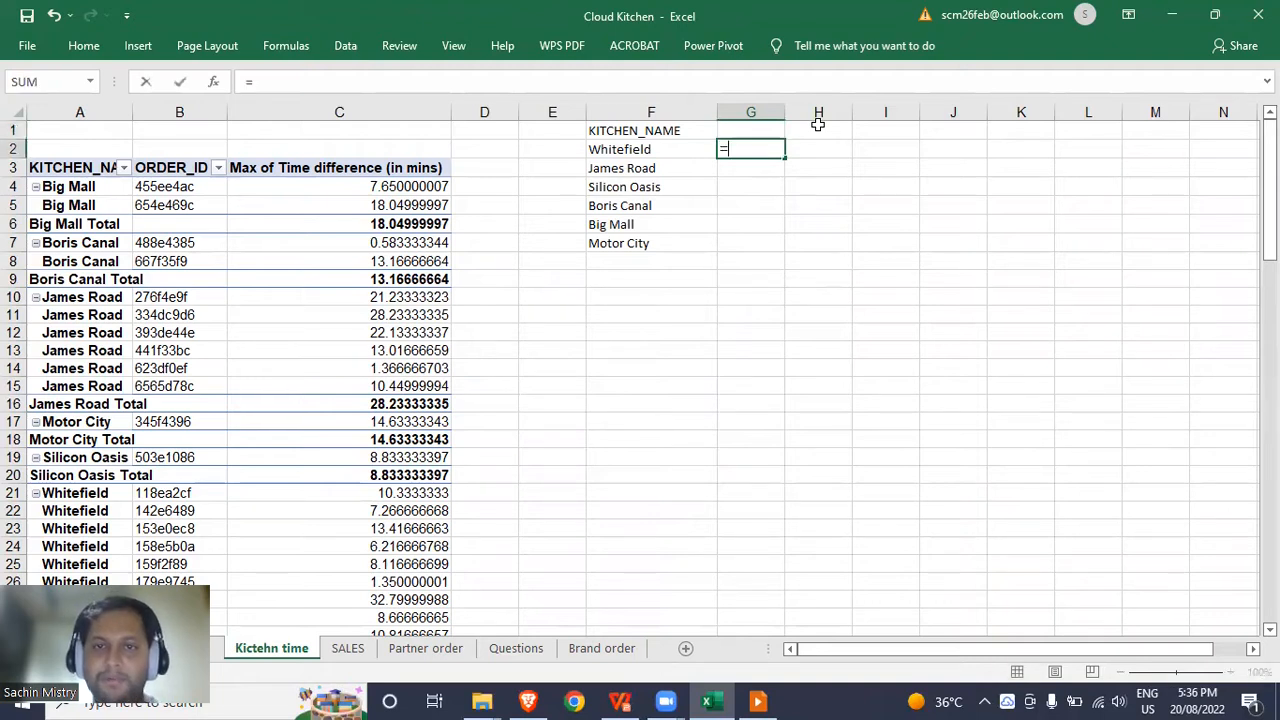
text(avera)
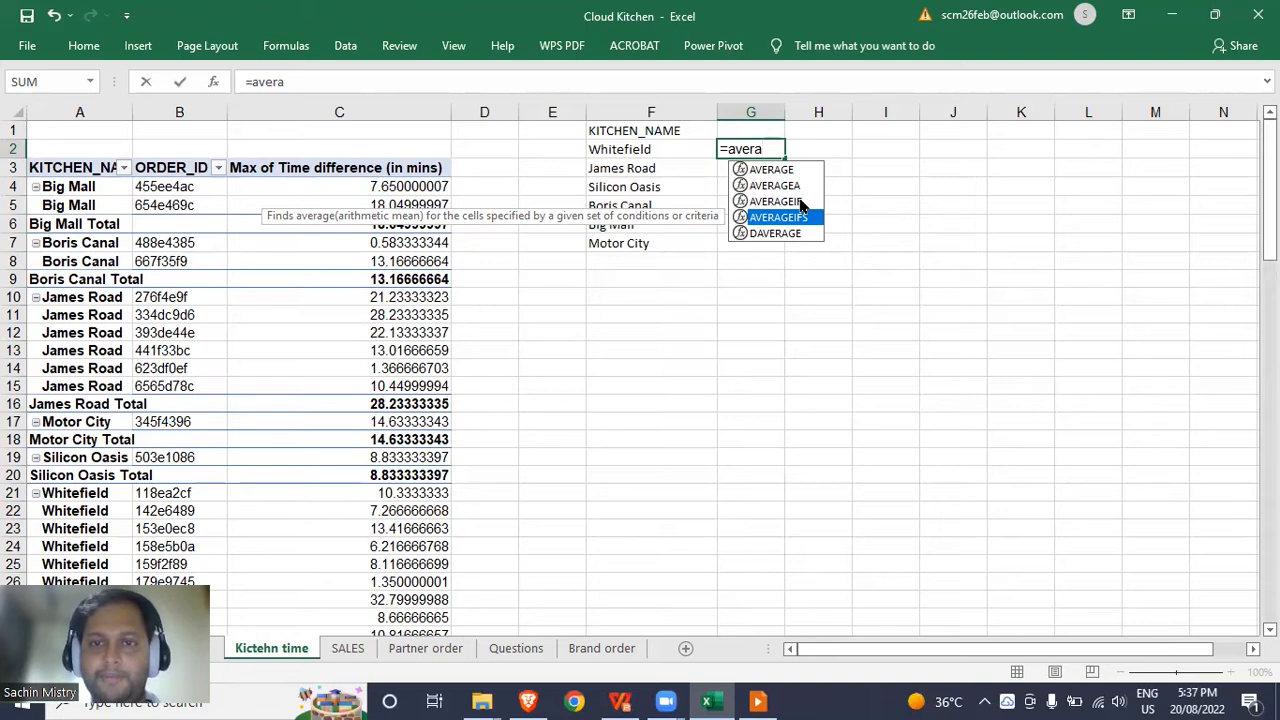
key(Tab)
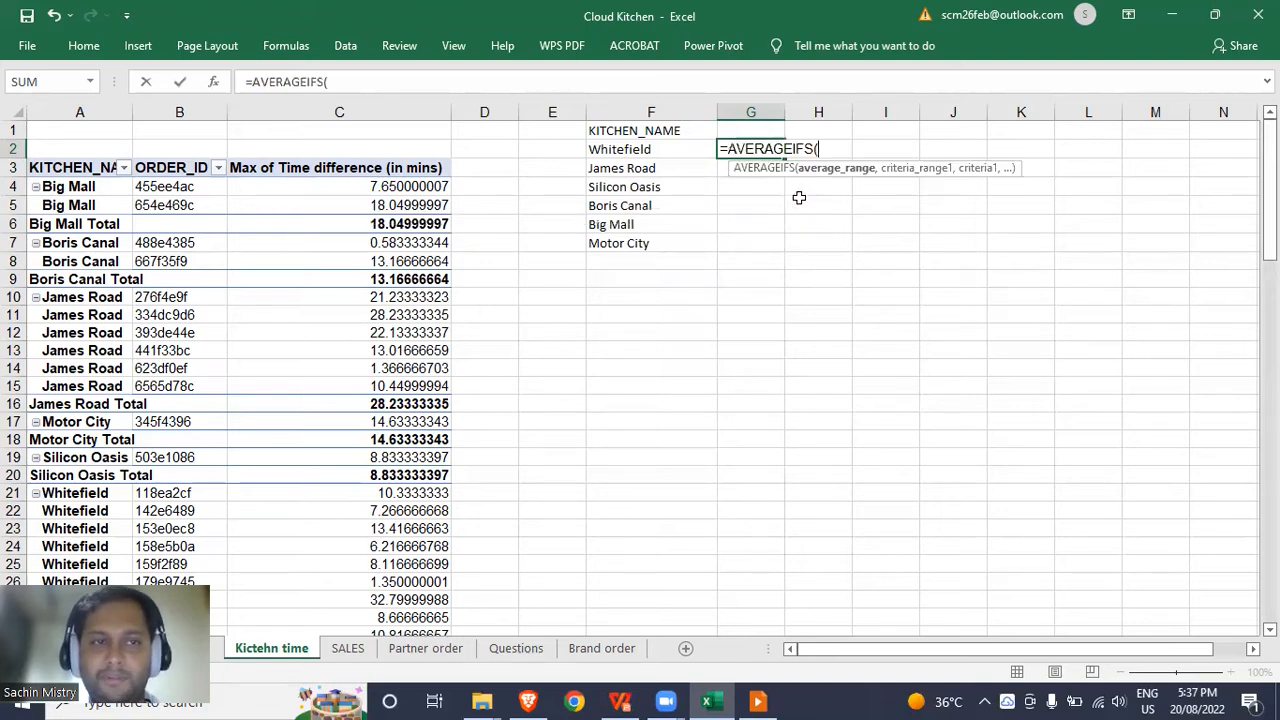
click(423, 84)
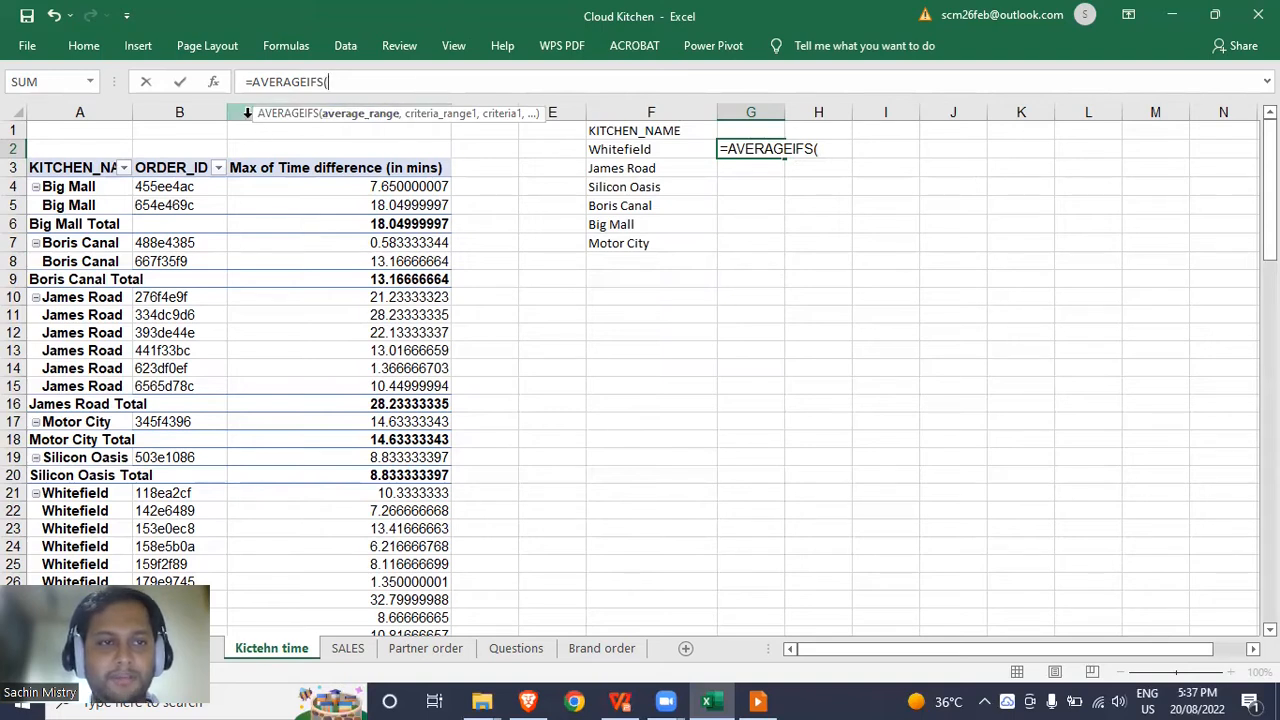
click(247, 113)
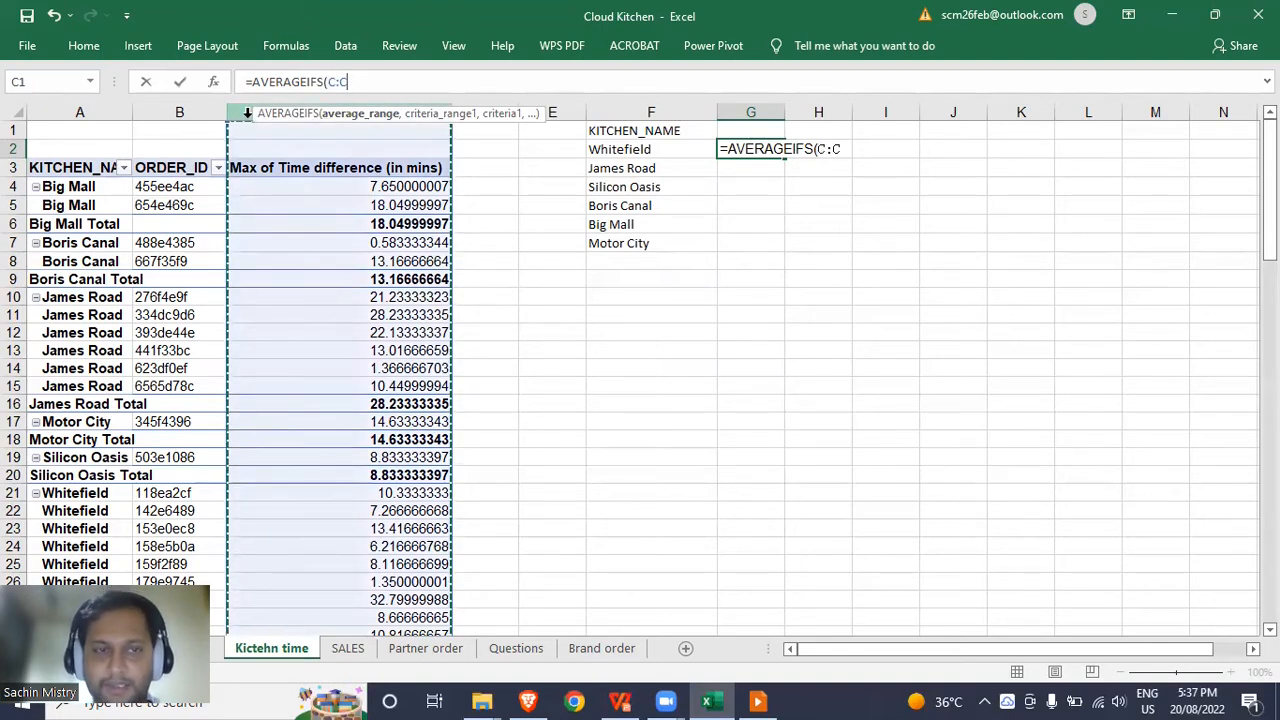
text(,)
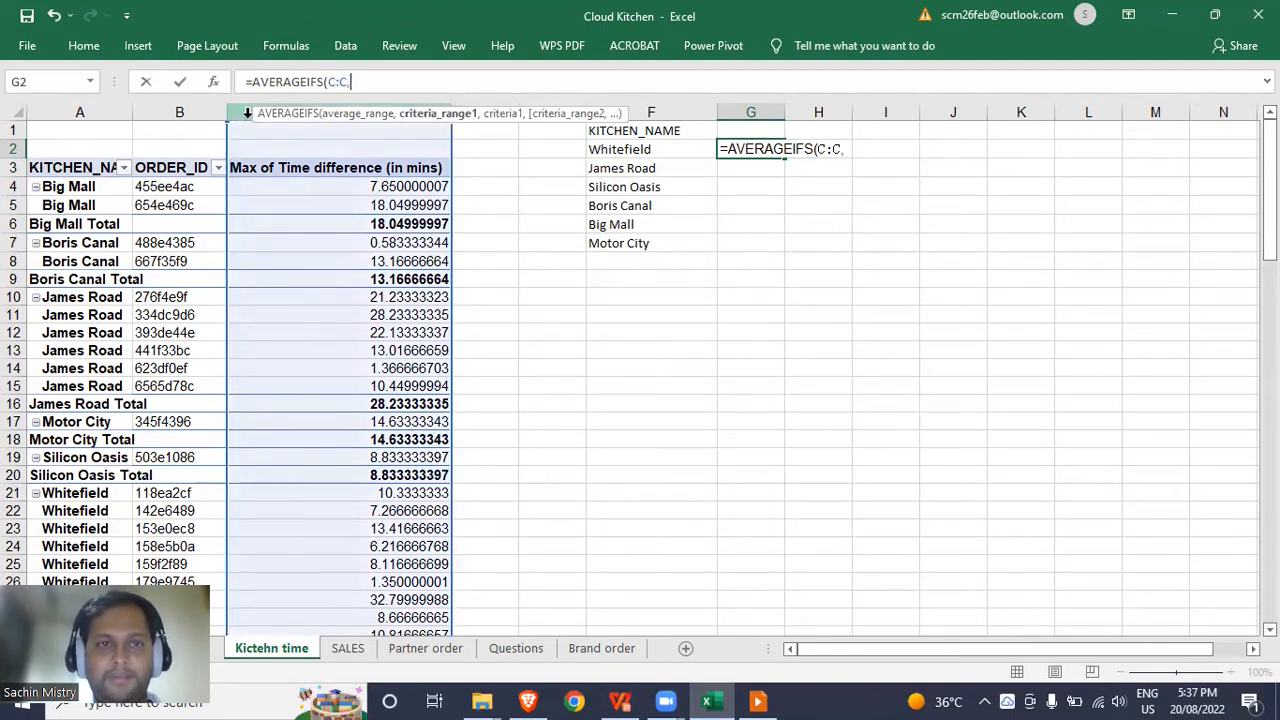
click(81, 113)
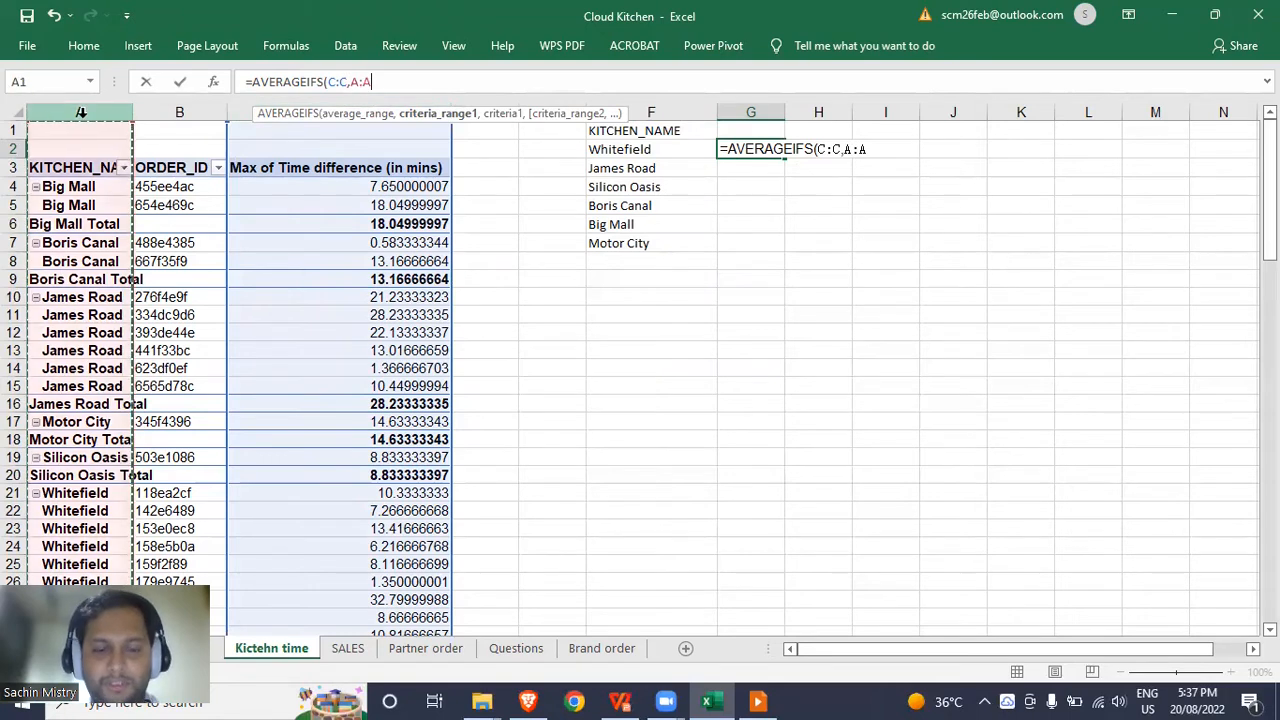
text(,)
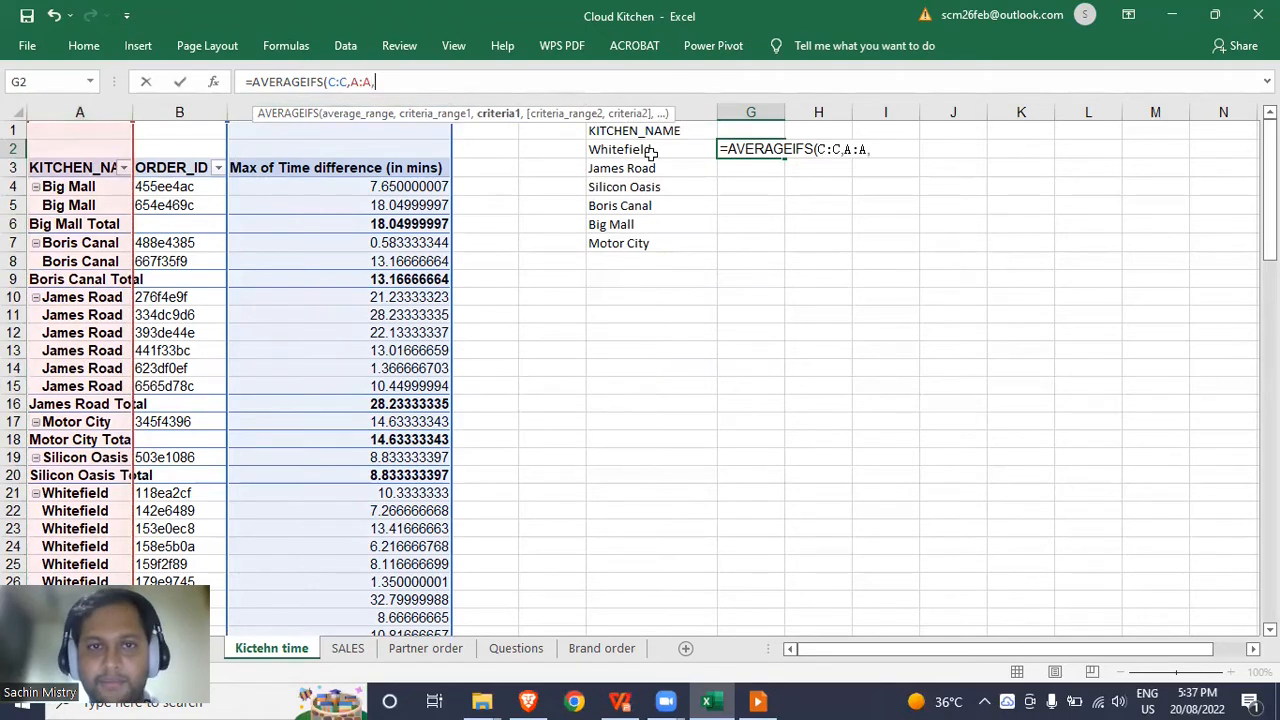
click(648, 149)
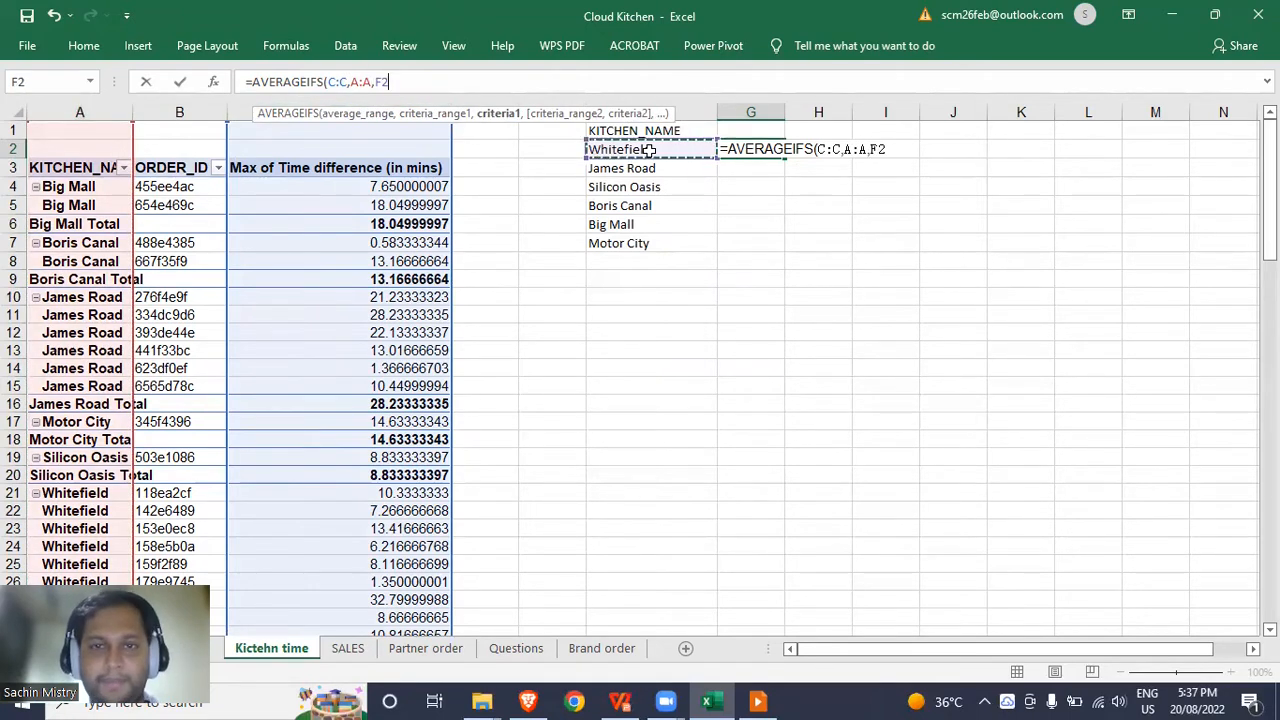
key(Return)
Copy the average formula down G3:G7, e.g. James Road 16.07222, Boris Canal 6.875.
key(Up)
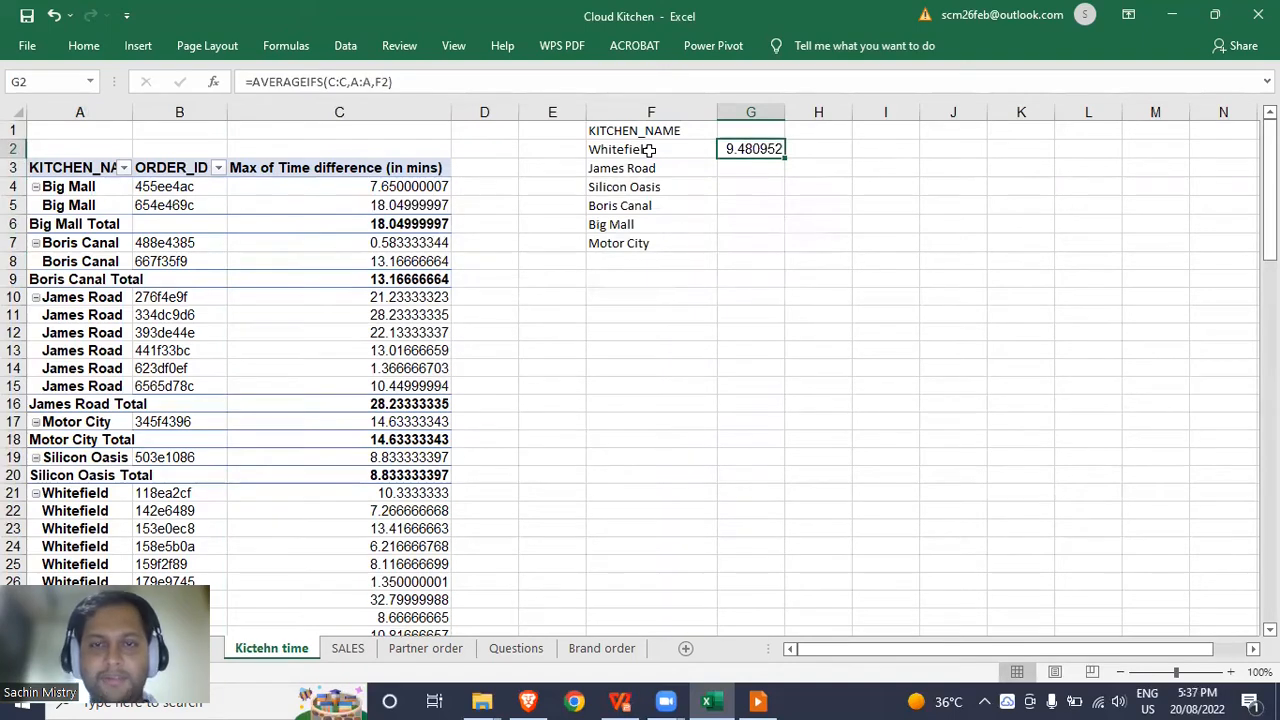
key(ctrl+c)
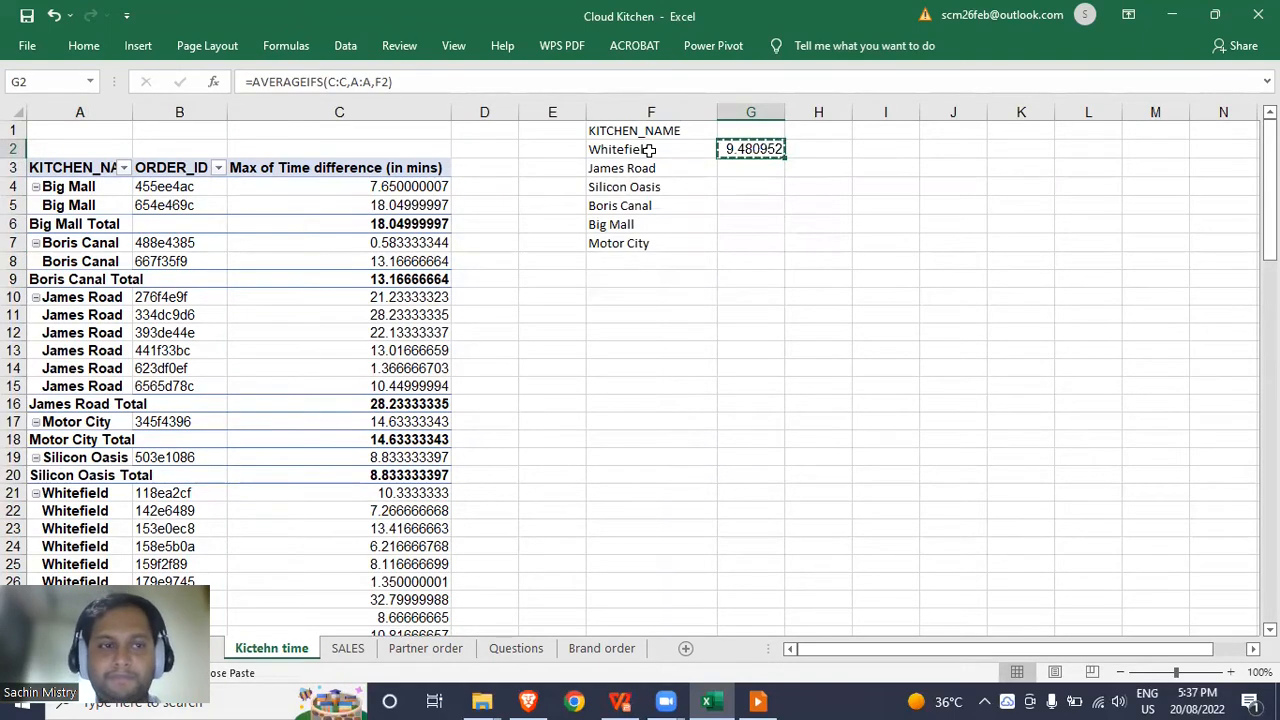
key(Down)
key(shift+Down)
key(shift+Down)
key(shift+Down)
key(shift+Down)
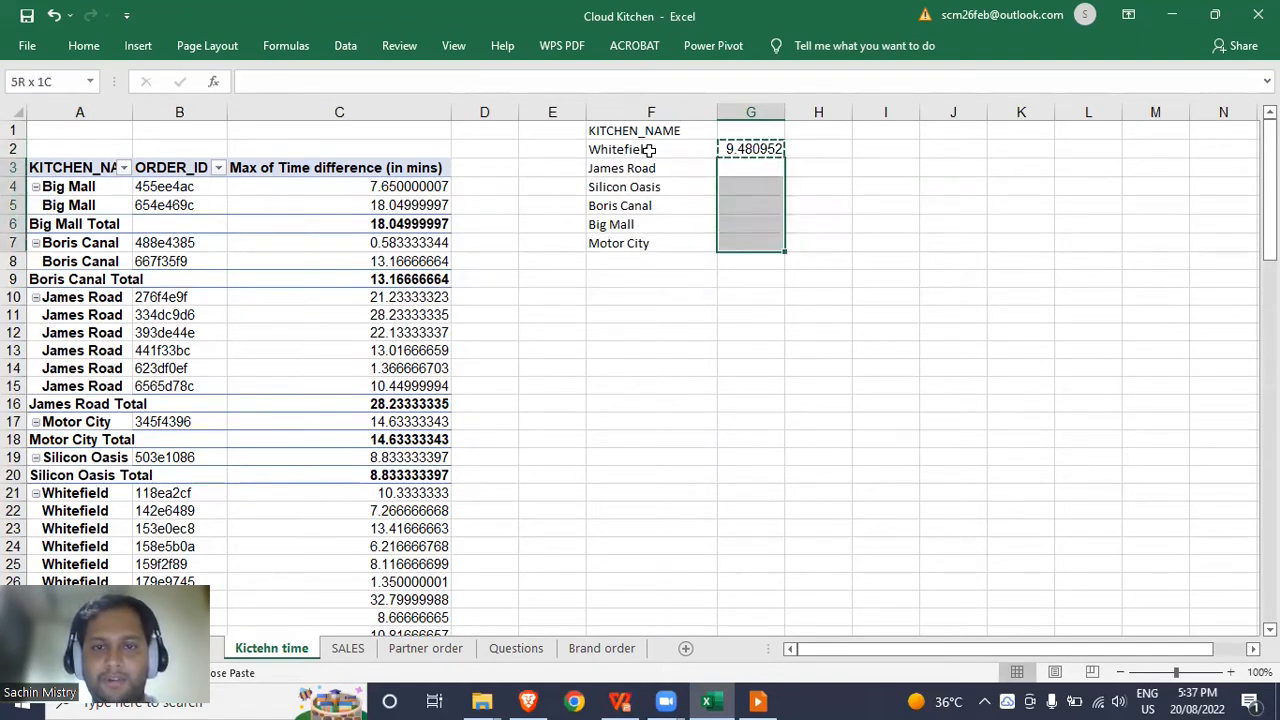
key(ctrl+v)
key(Escape)
key(Down)
key(Up)
key(Up)
key(Up)
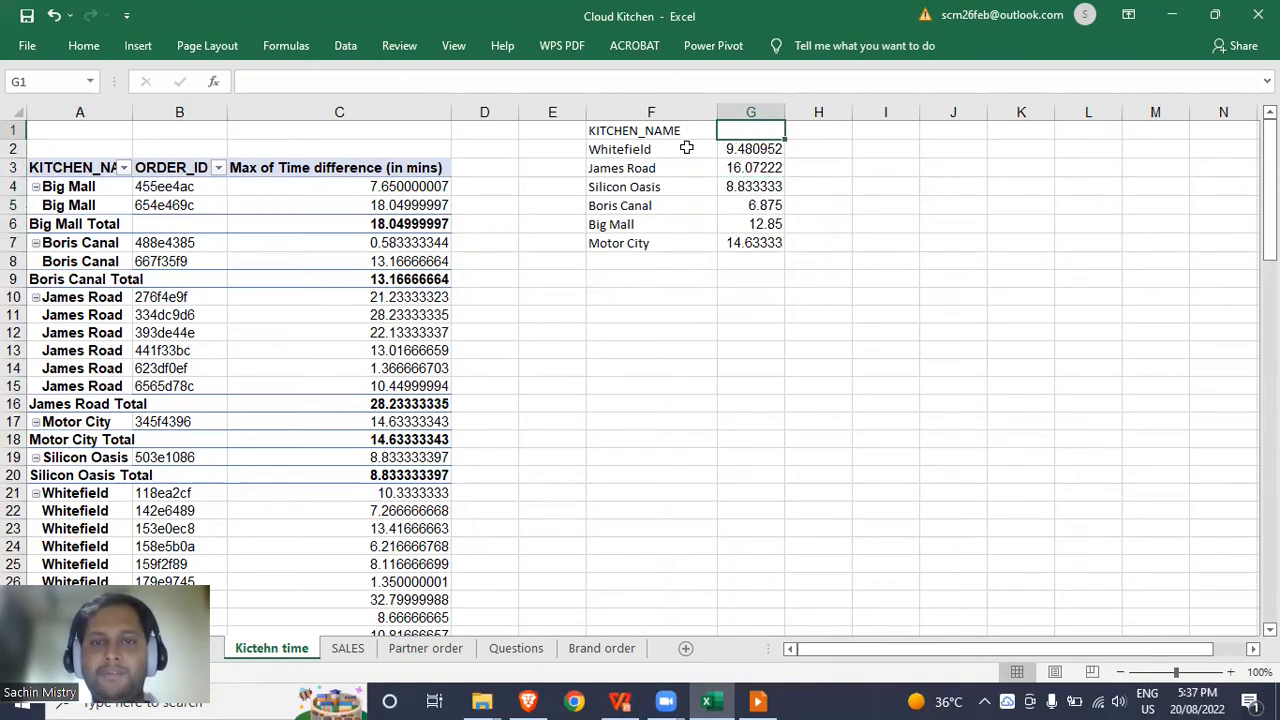
click(686, 148)
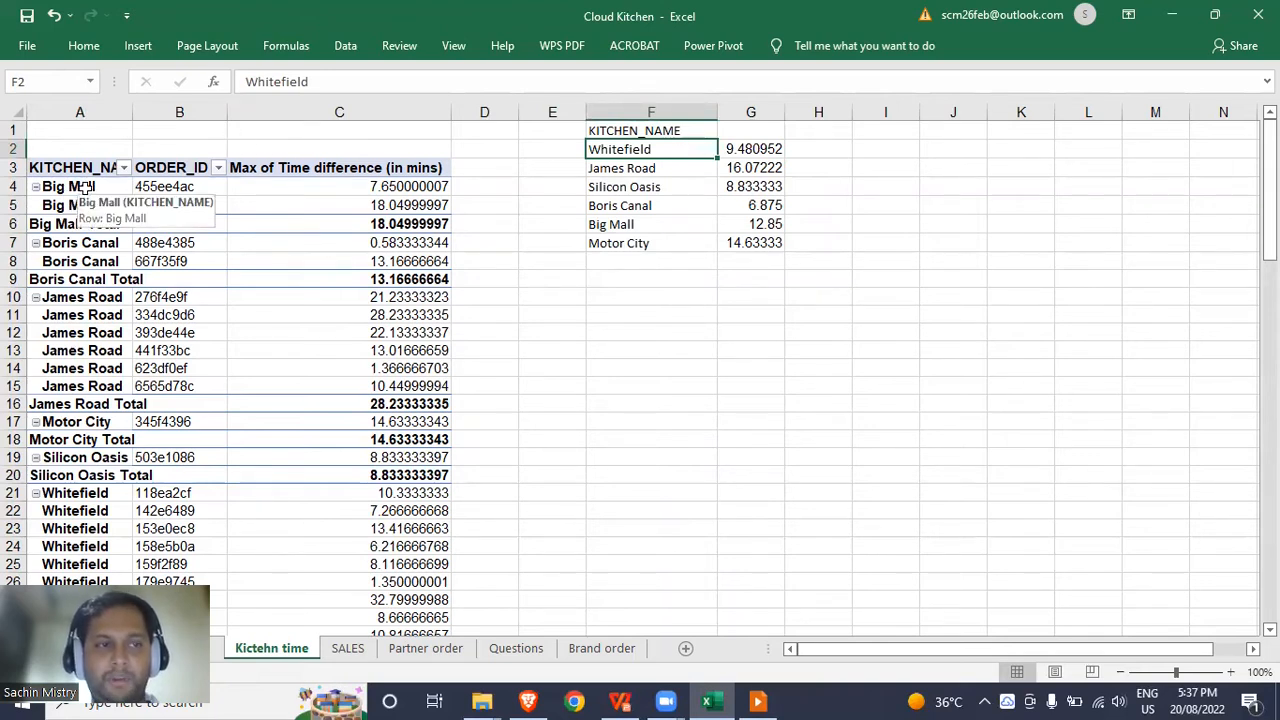
click(407, 183)
key(shift+Down)
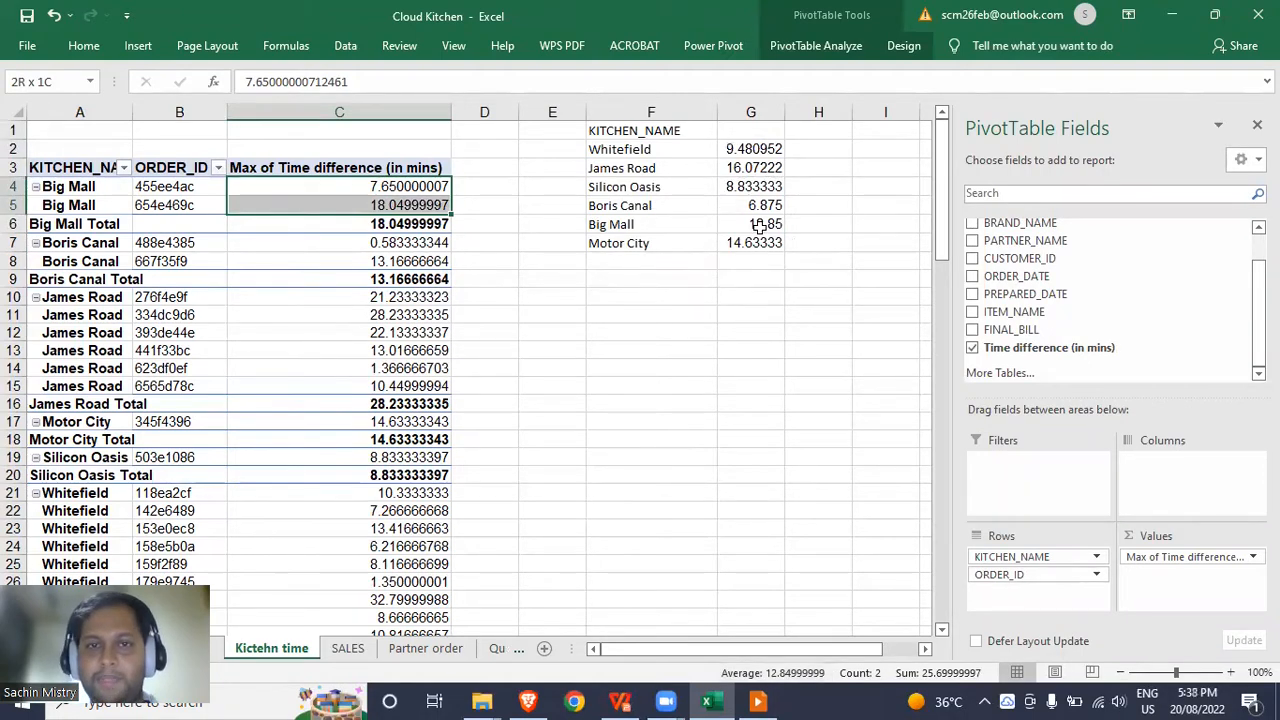
click(735, 143)
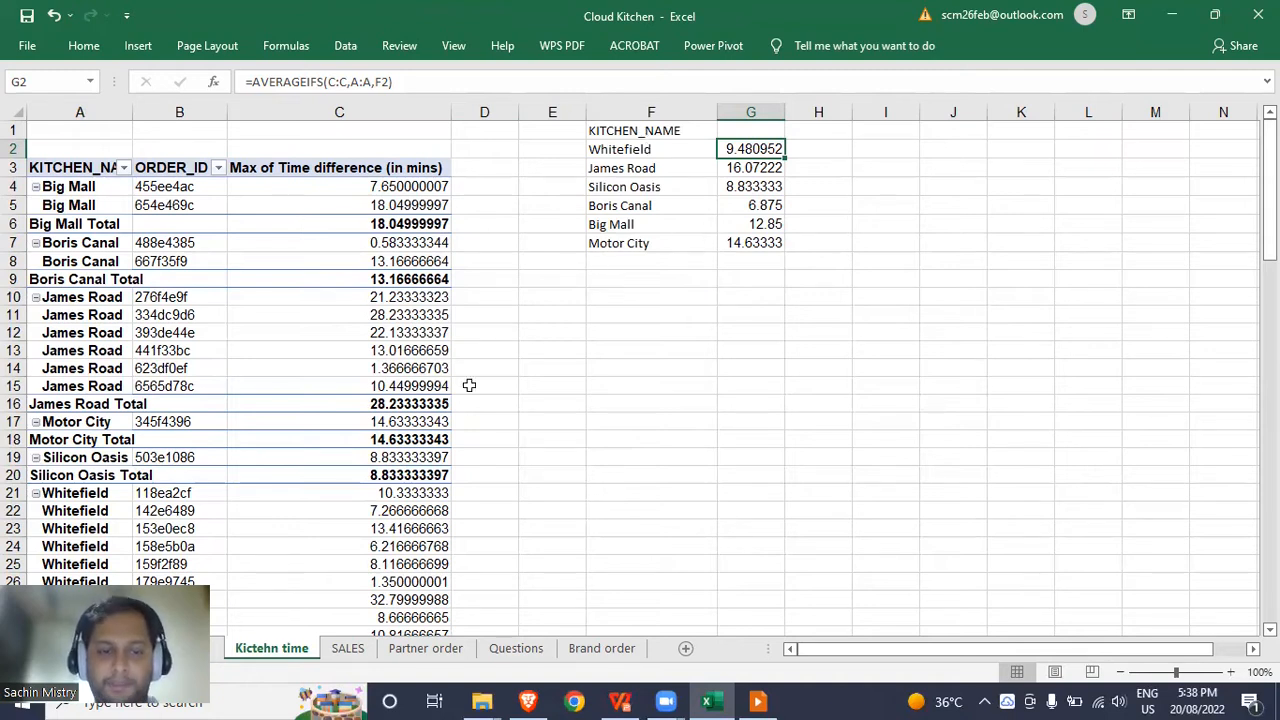
Check question 5 on the Questions sheet, then return to the SALES data.
click(360, 648)
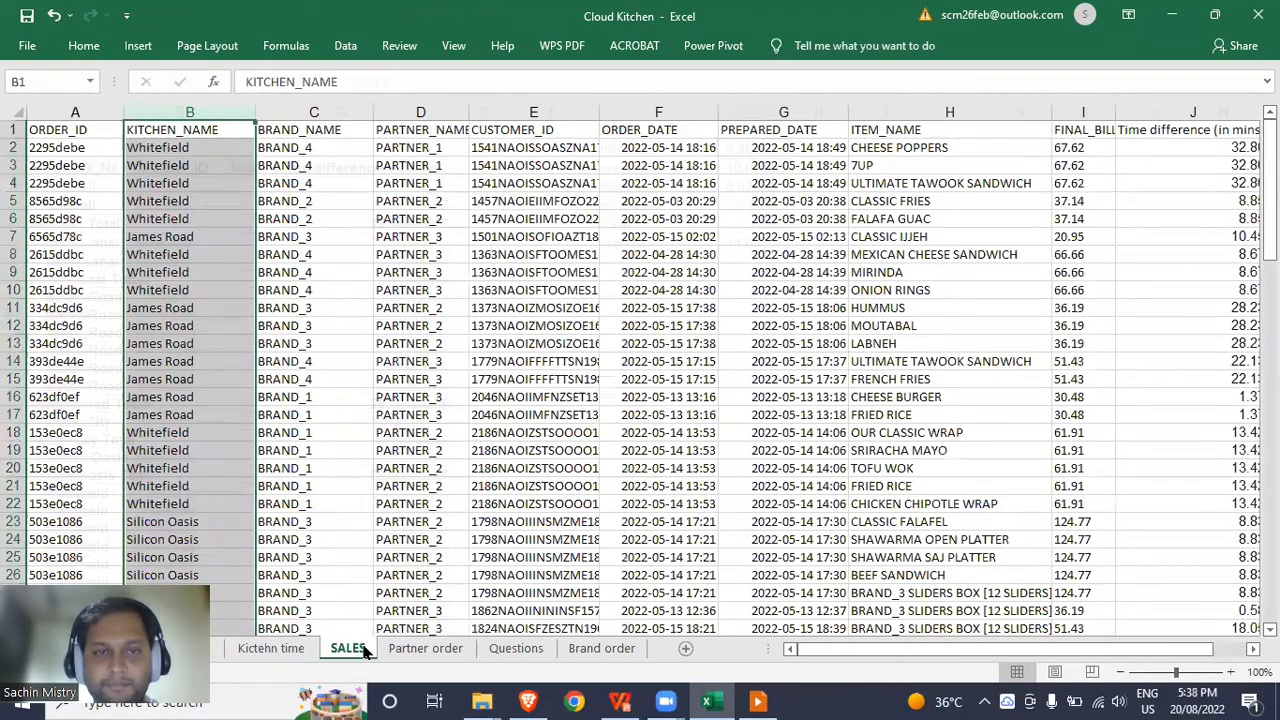
click(500, 650)
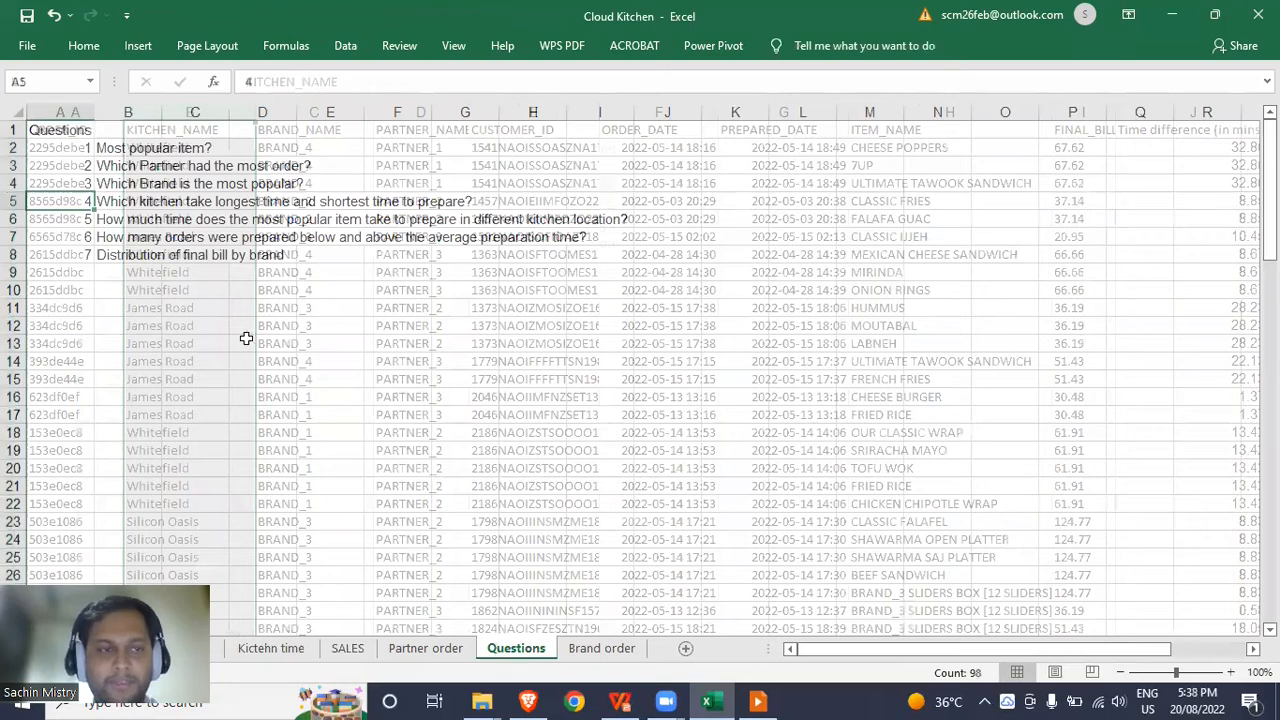
click(130, 221)
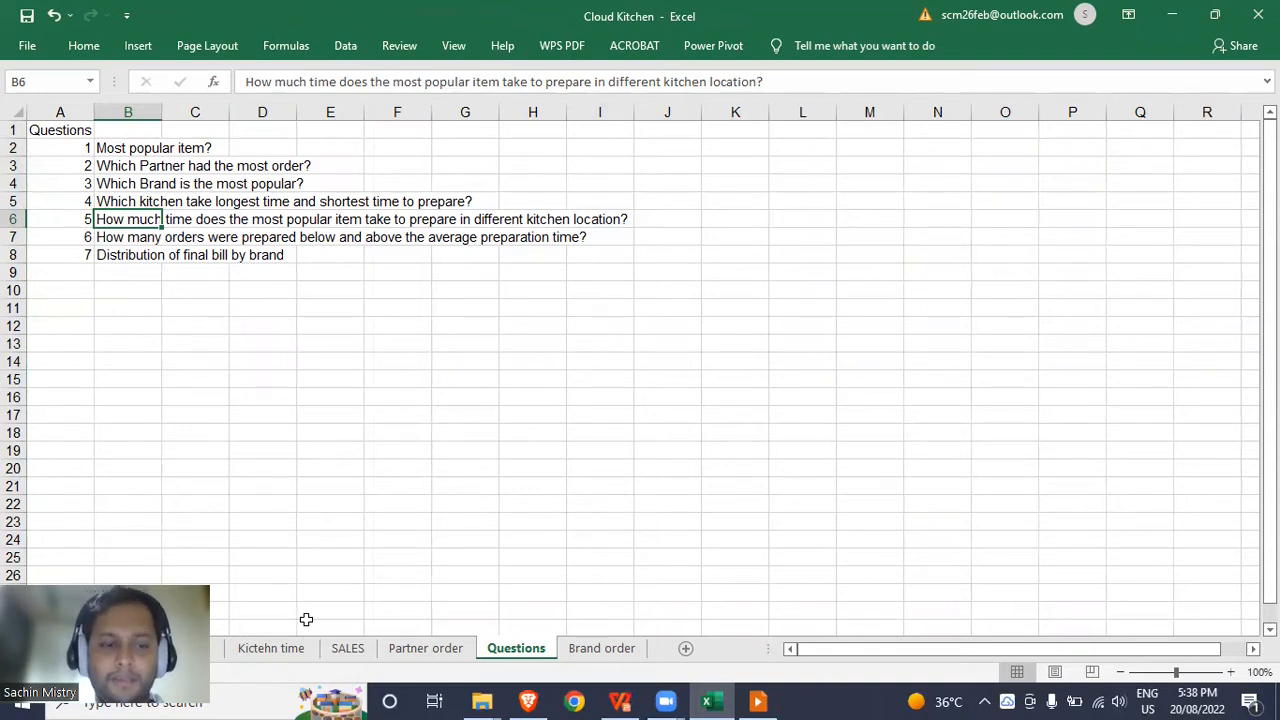
click(347, 650)
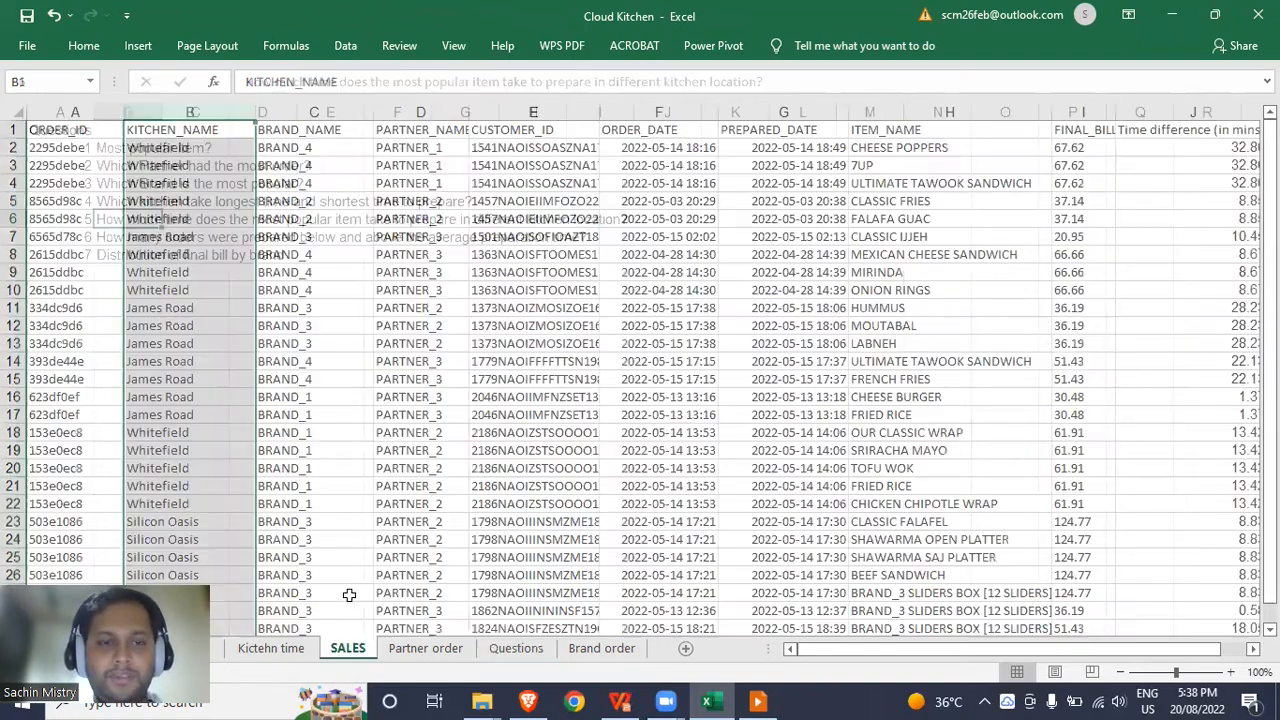
click(364, 198)
key(Up)
key(Up)
key(Up)
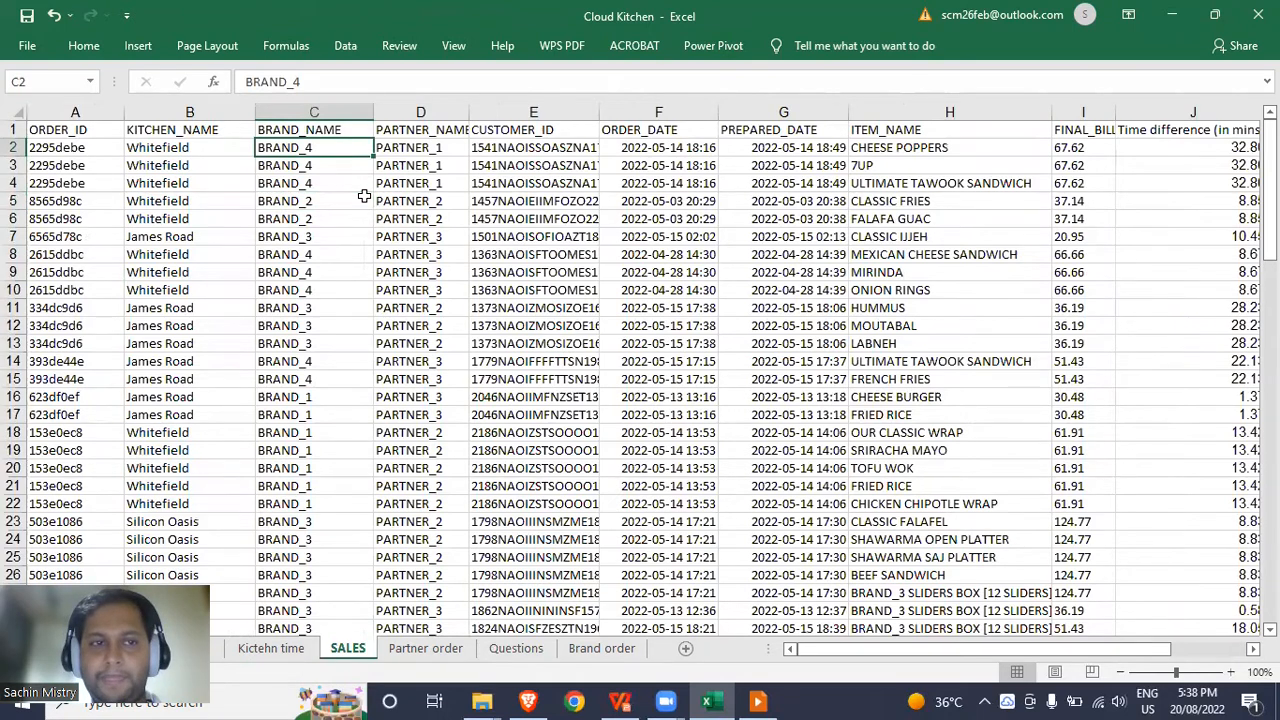
key(ctrl+Right)
key(Left)
key(Left)
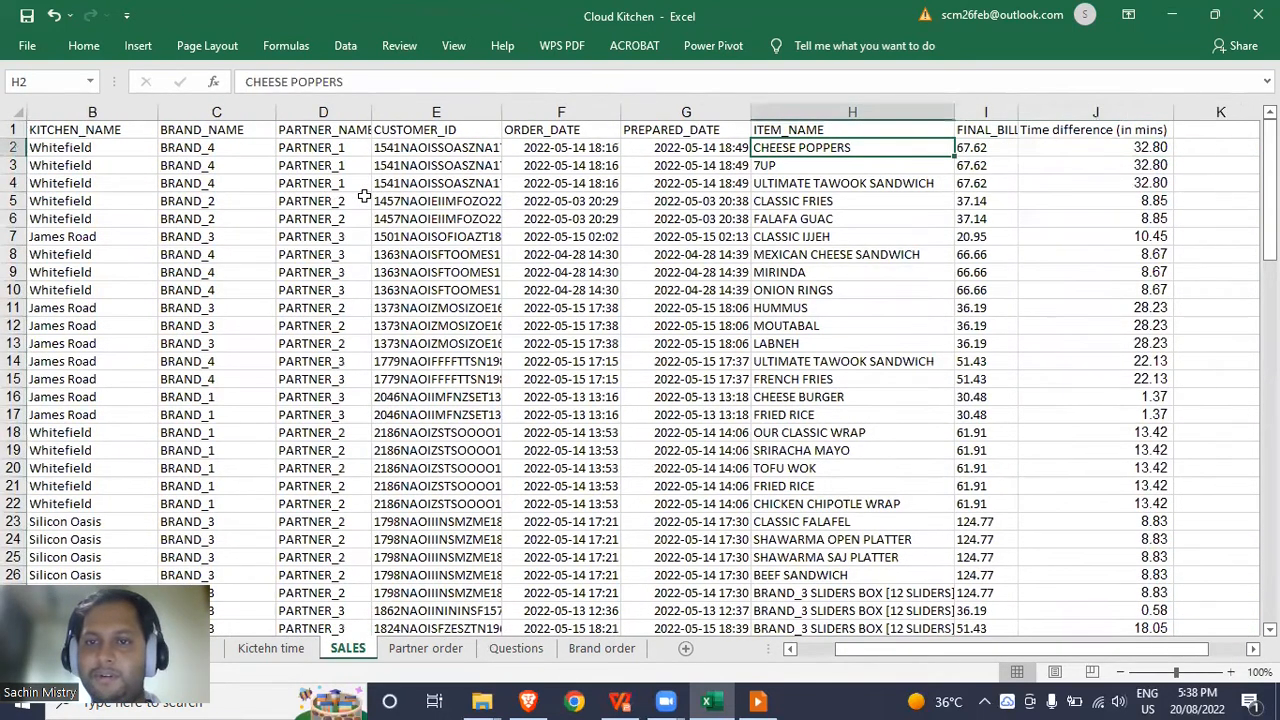
key(Down)
key(Up)
key(Down)
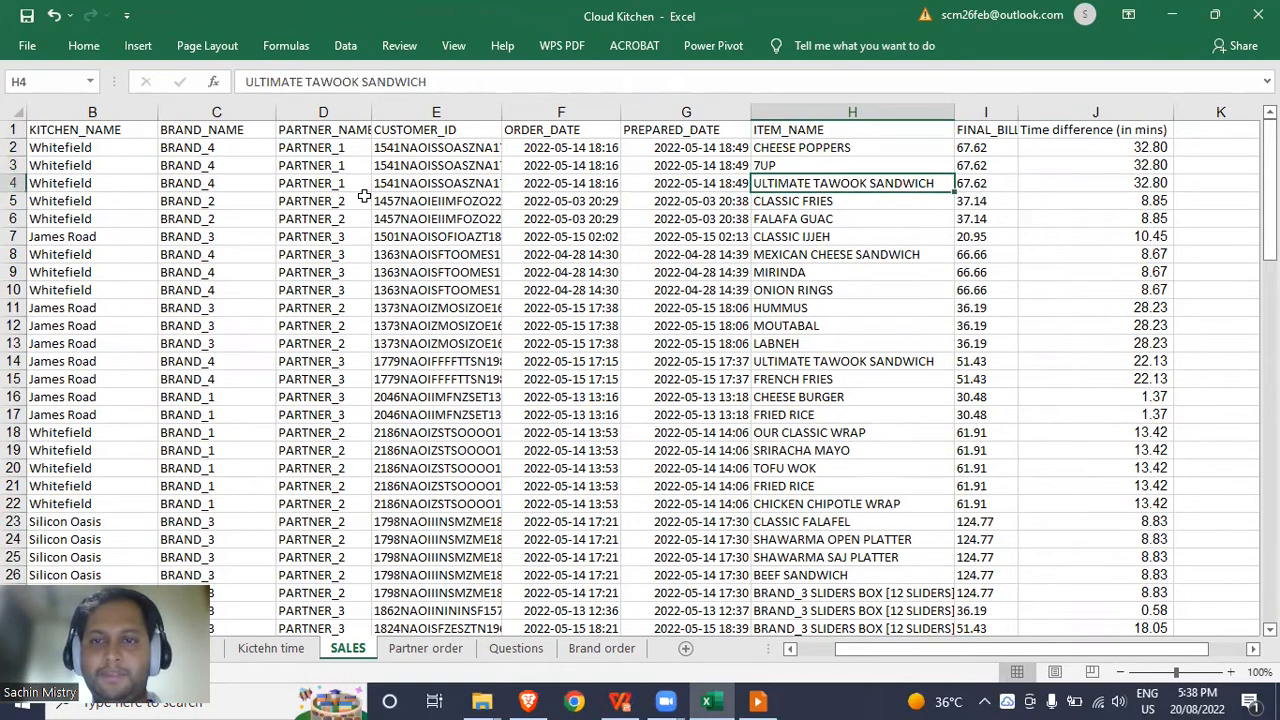
key(Up)
key(Up)
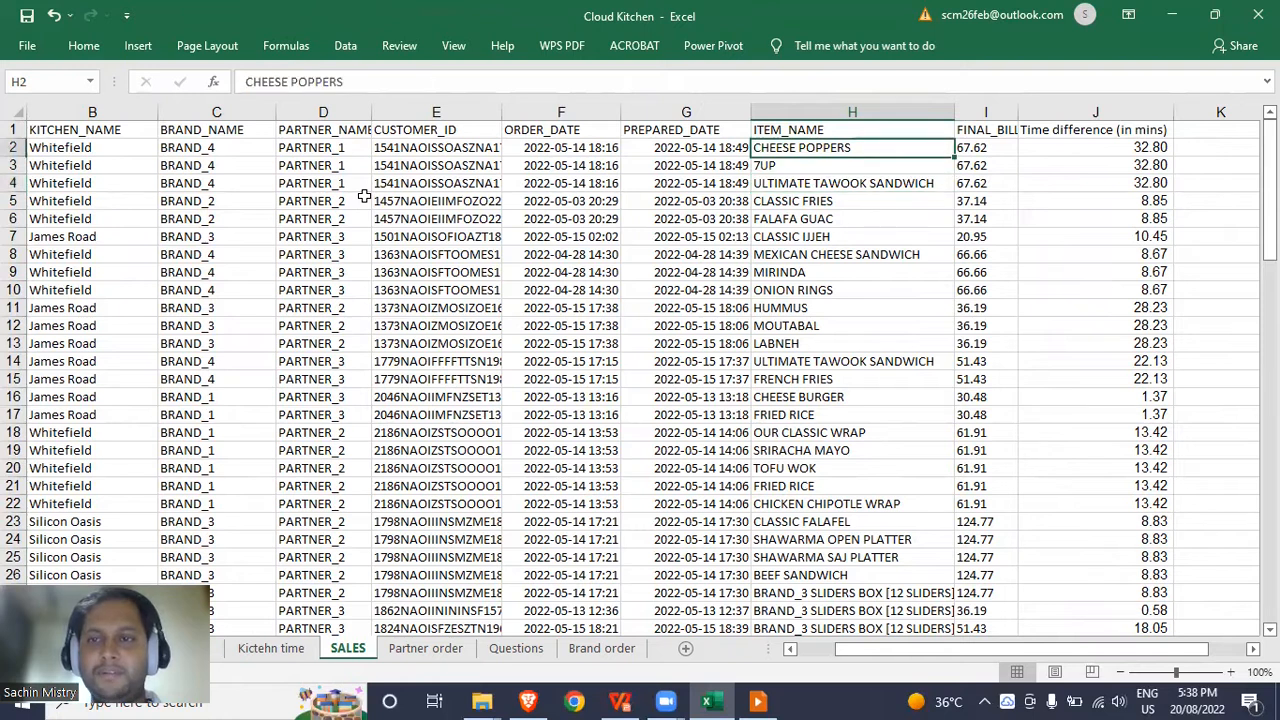
key(Left)
key(Left)
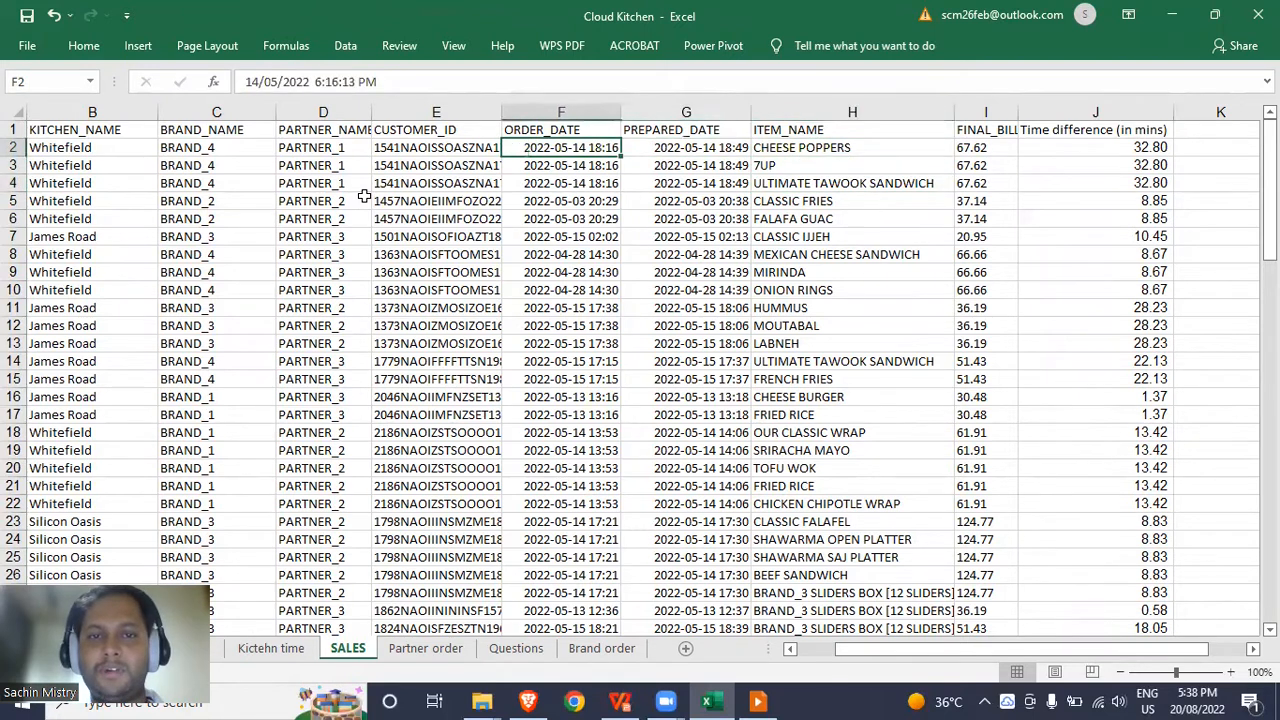
key(Right)
key(Left)
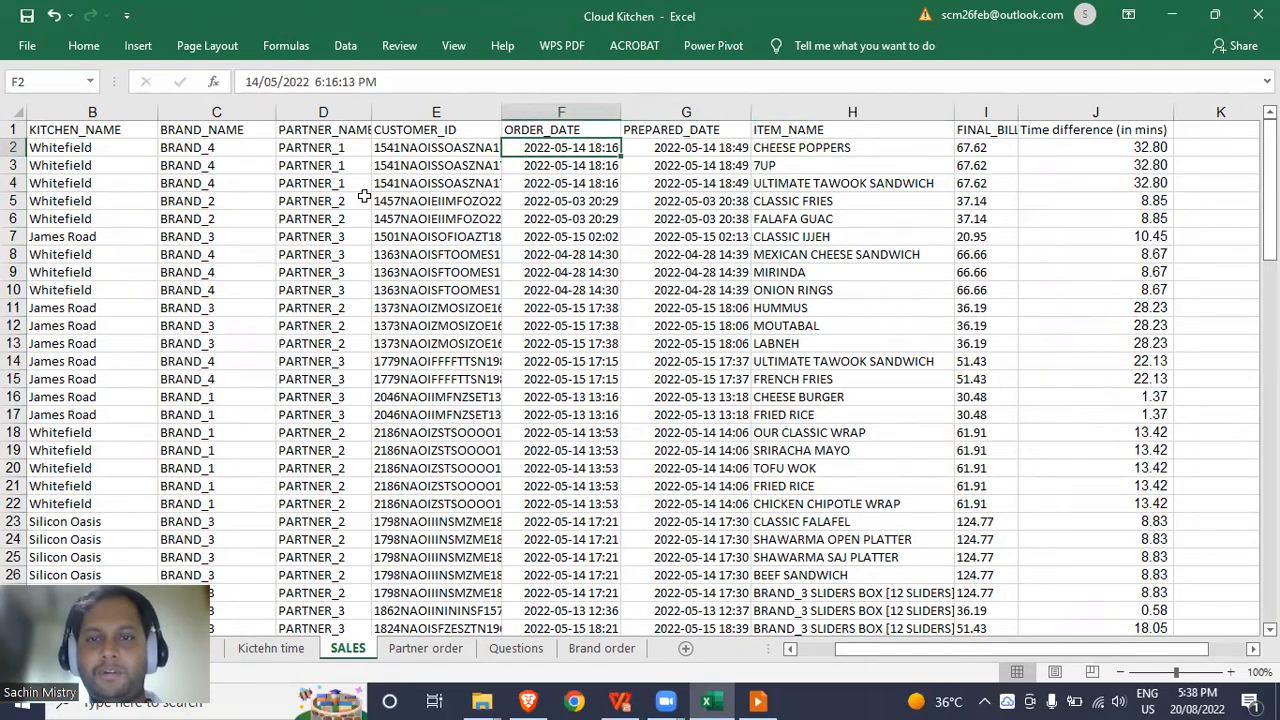
click(808, 147)
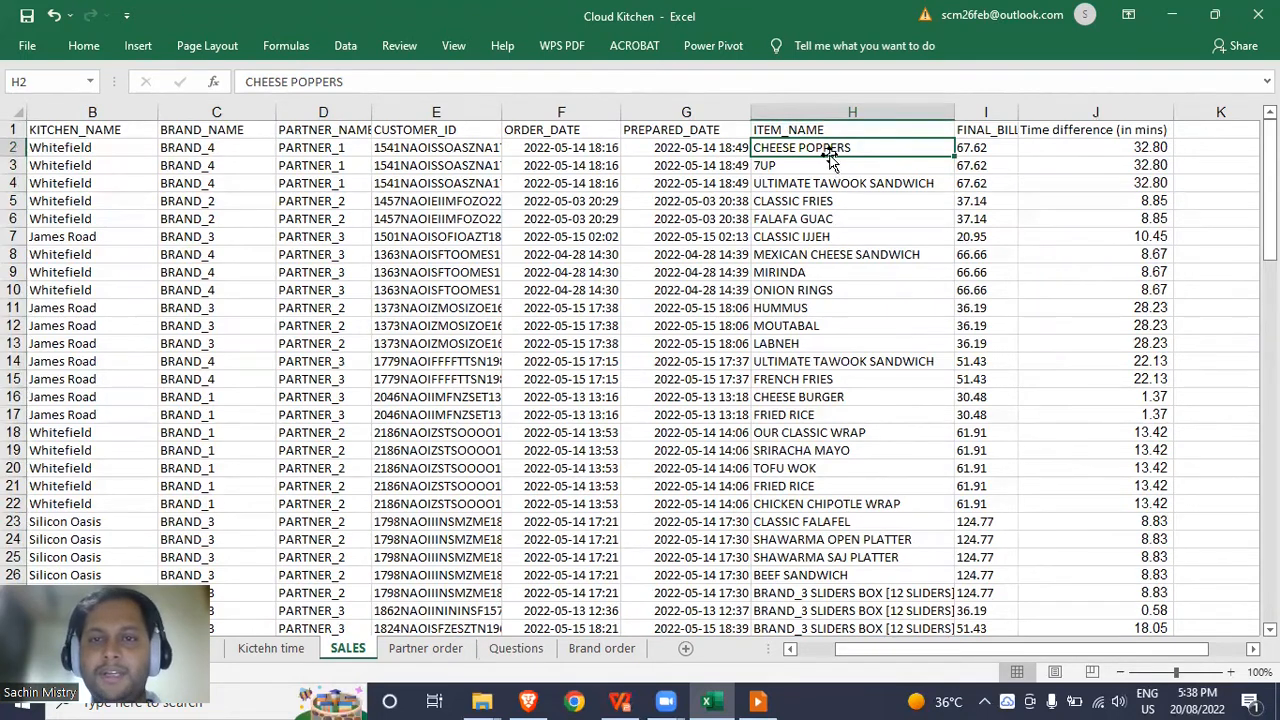
click(1148, 147)
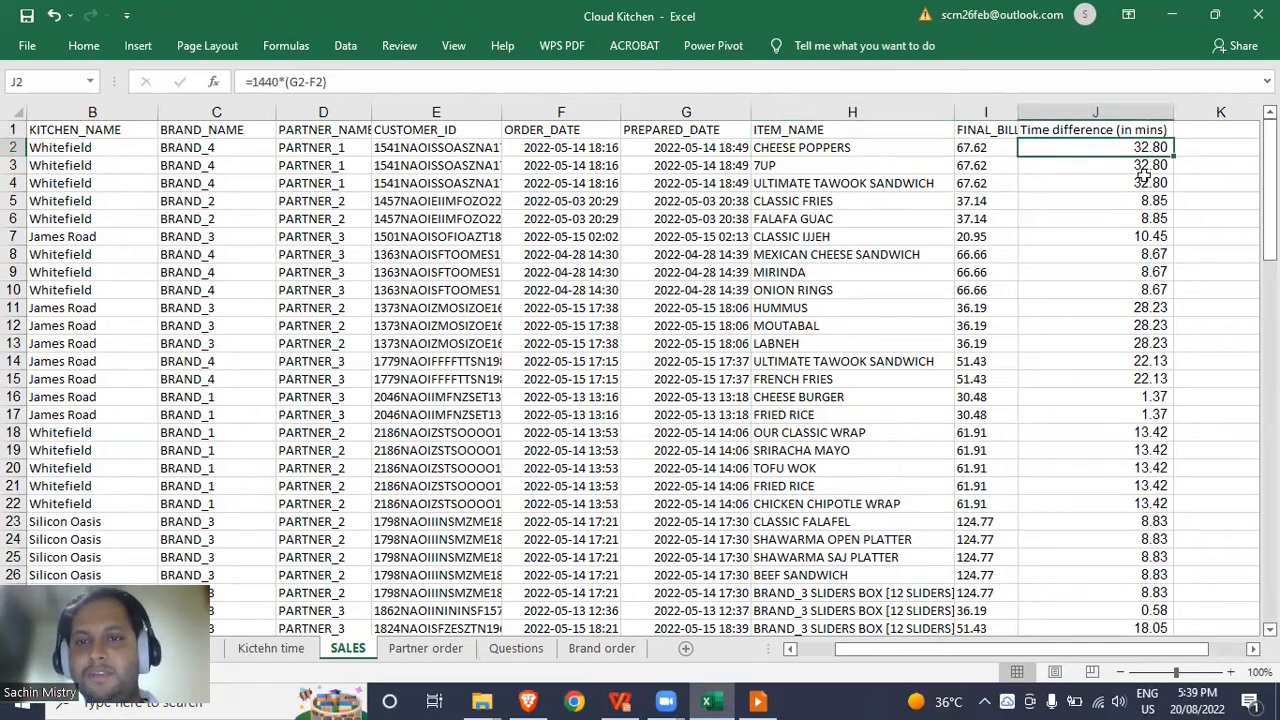
drag(842, 152, 838, 180)
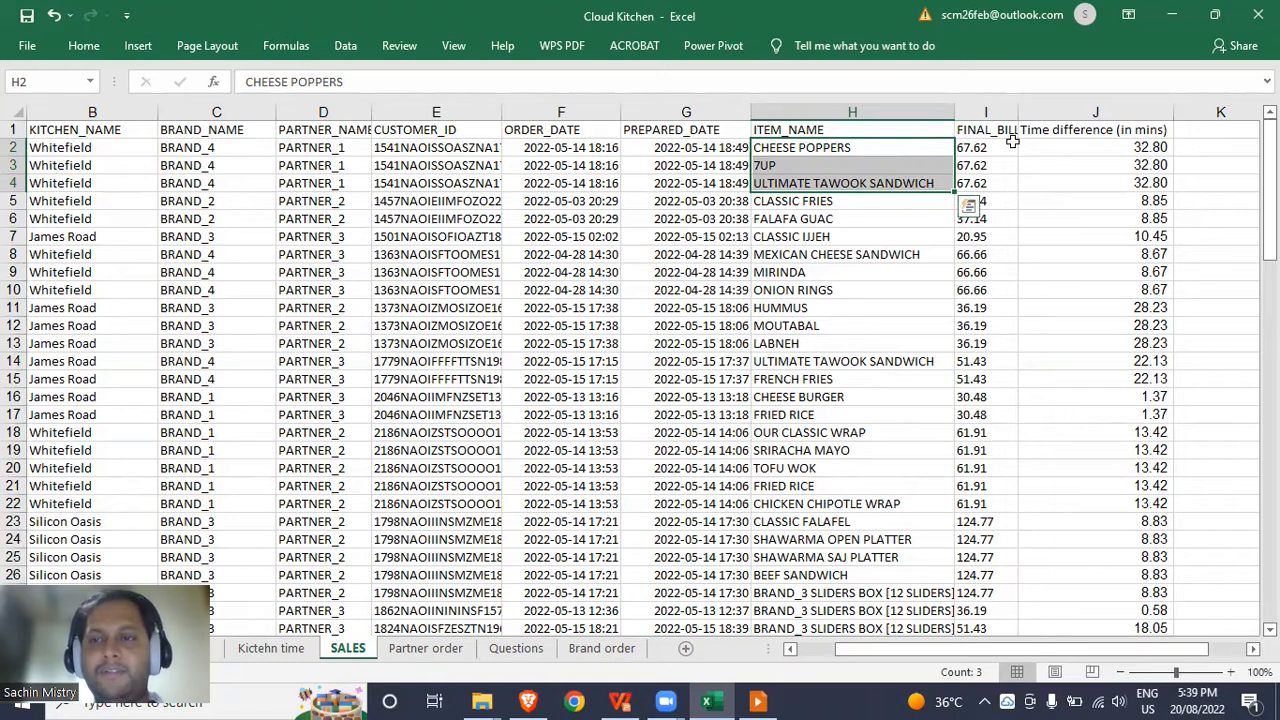
click(1220, 128)
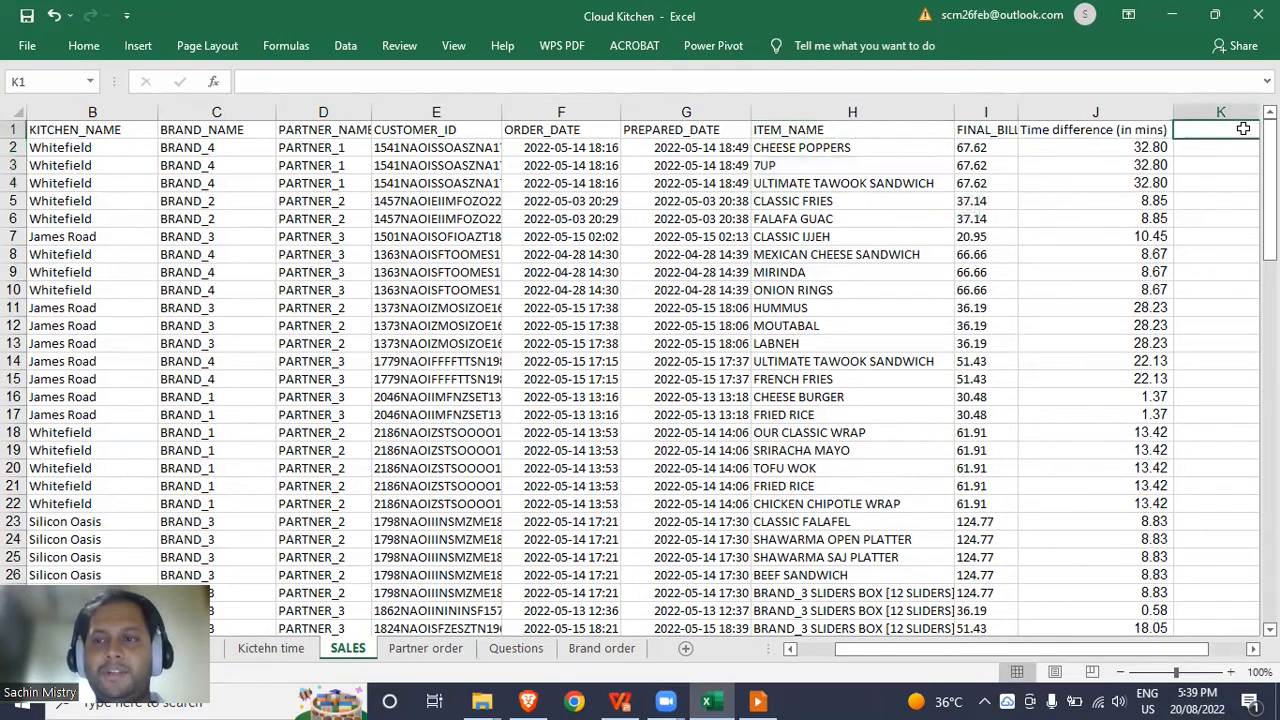
key(Right)
key(Left)
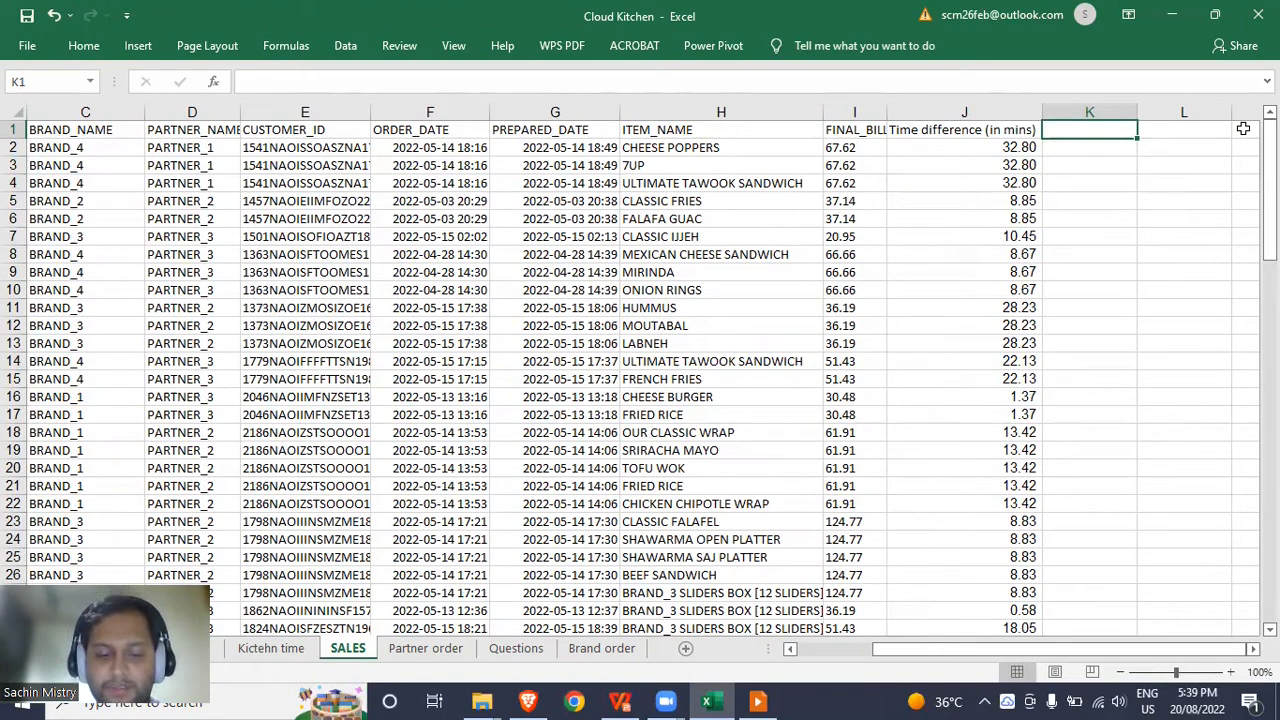
Give column K the heading 'Items per order'.
text(Item)
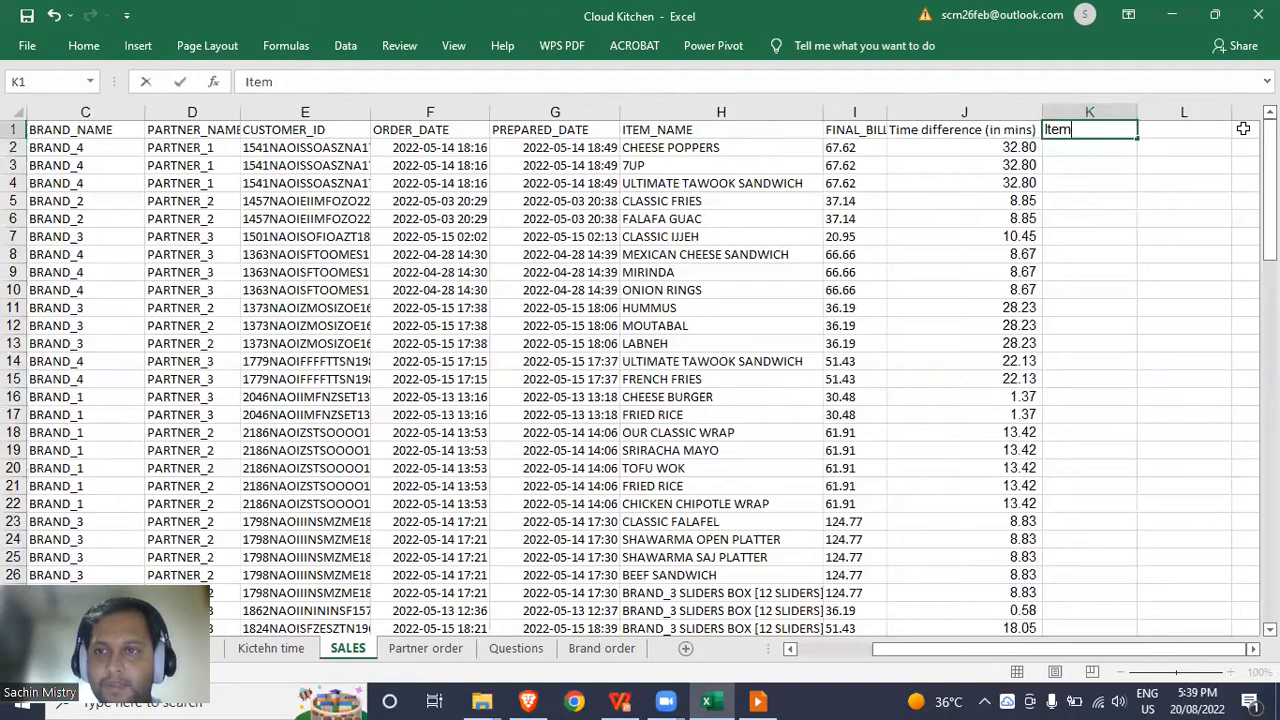
key(BackSpace)
key(BackSpace)
key(BackSpace)
text(per order)
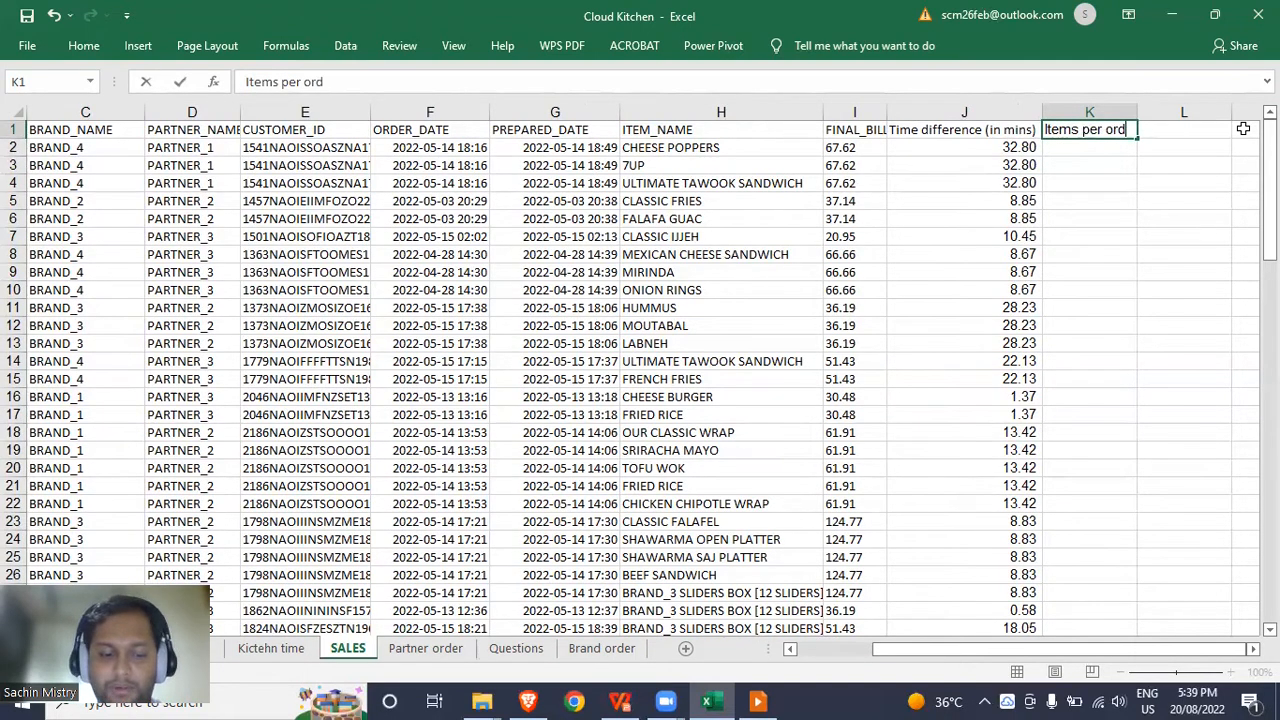
key(Return)
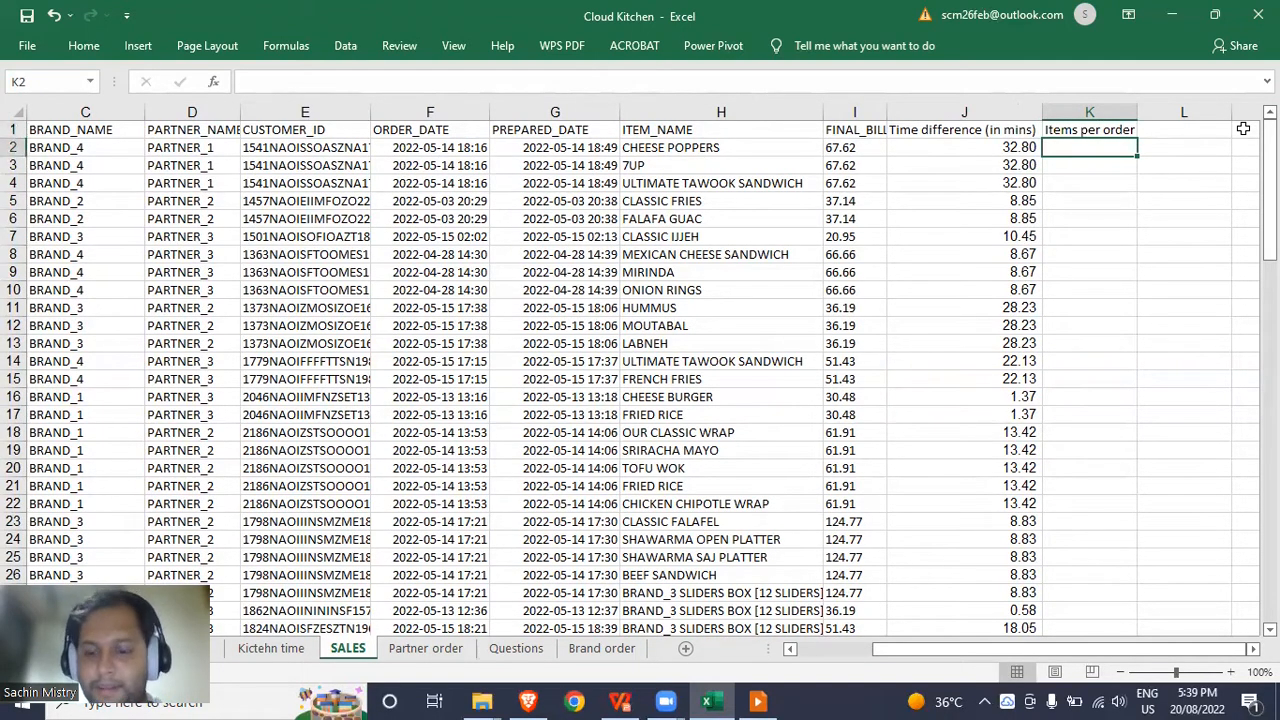
Enter =COUNTIF(A:A,A2) in K2 to count each order's rows.
text(=)
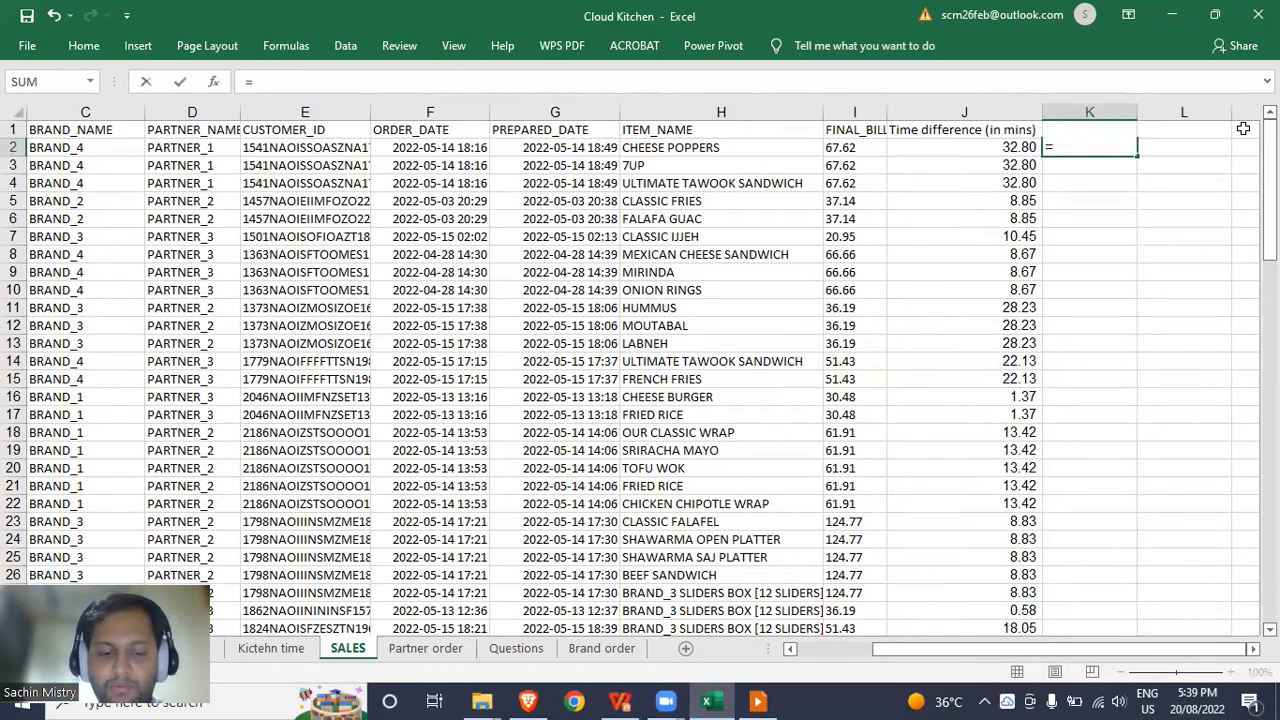
text(count)
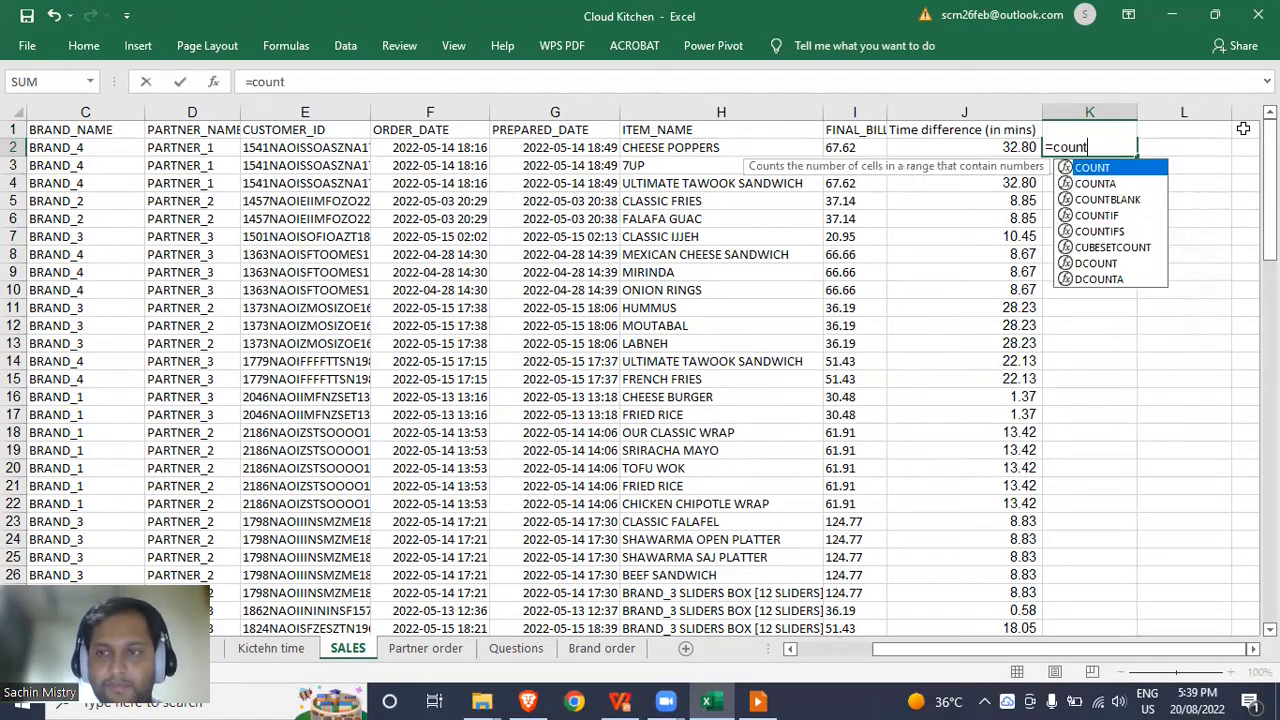
text(if)
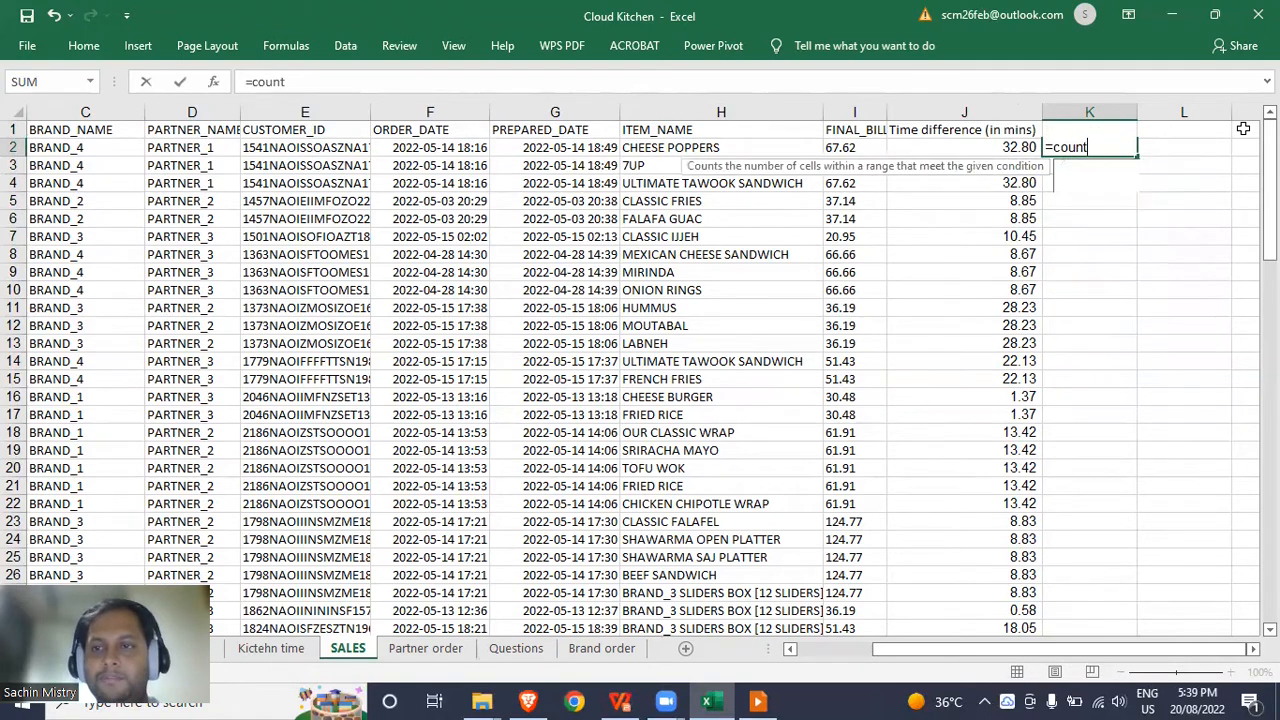
key(Tab)
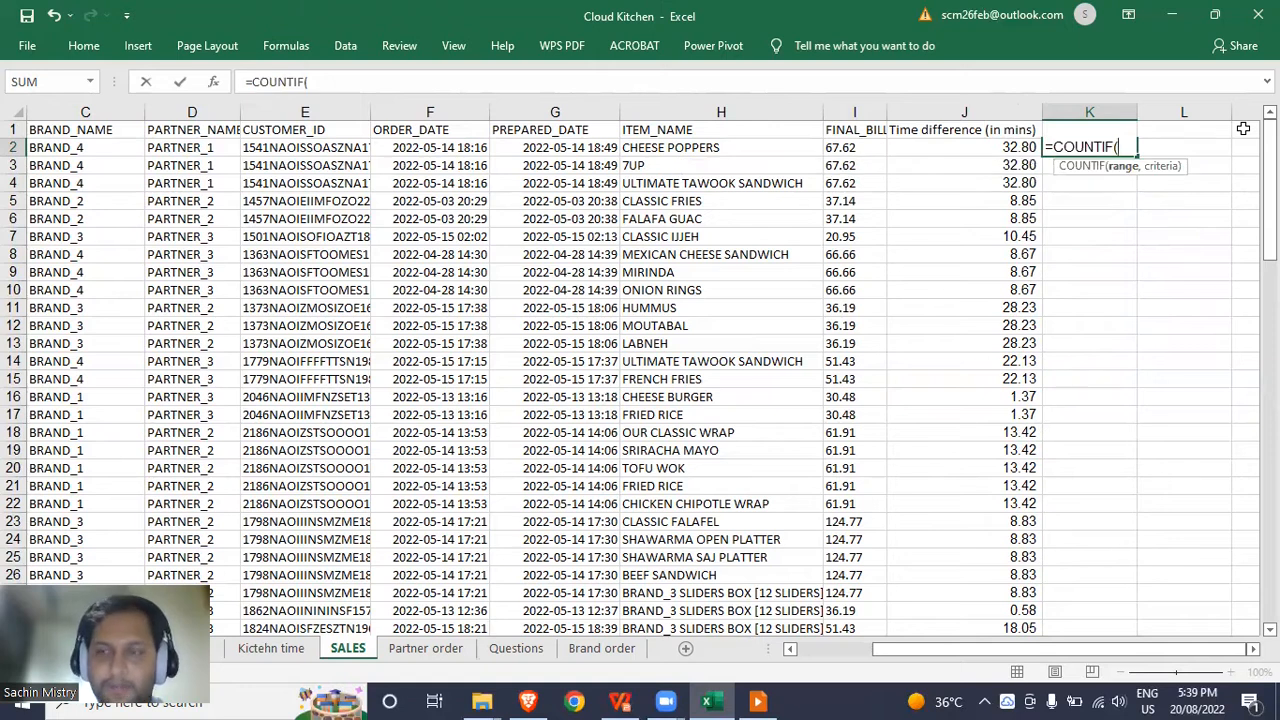
key(Up)
key(Home)
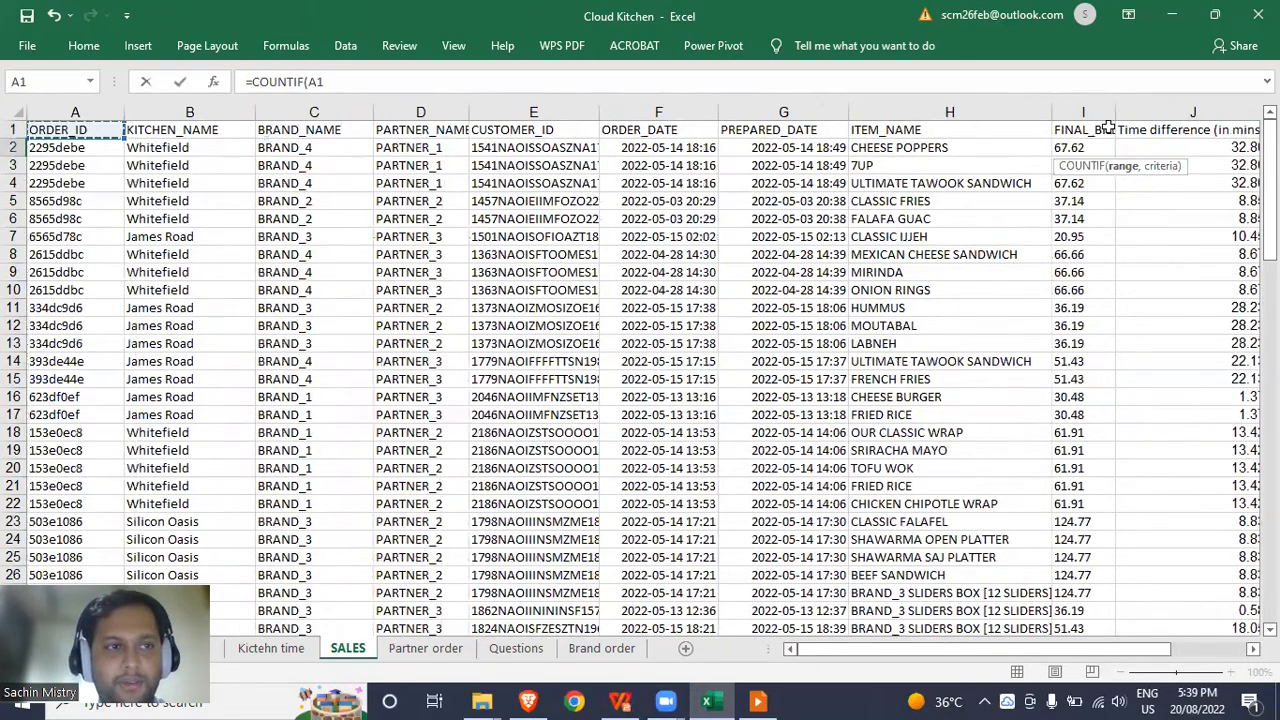
click(109, 113)
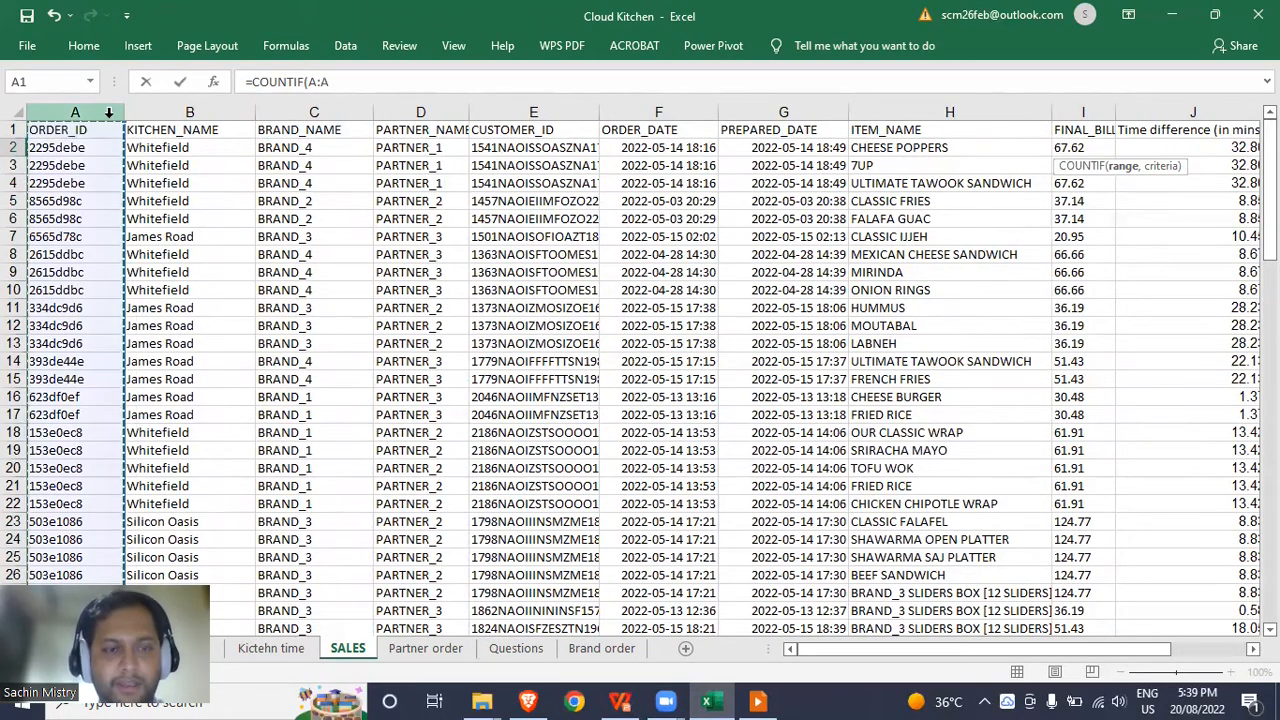
text(,)
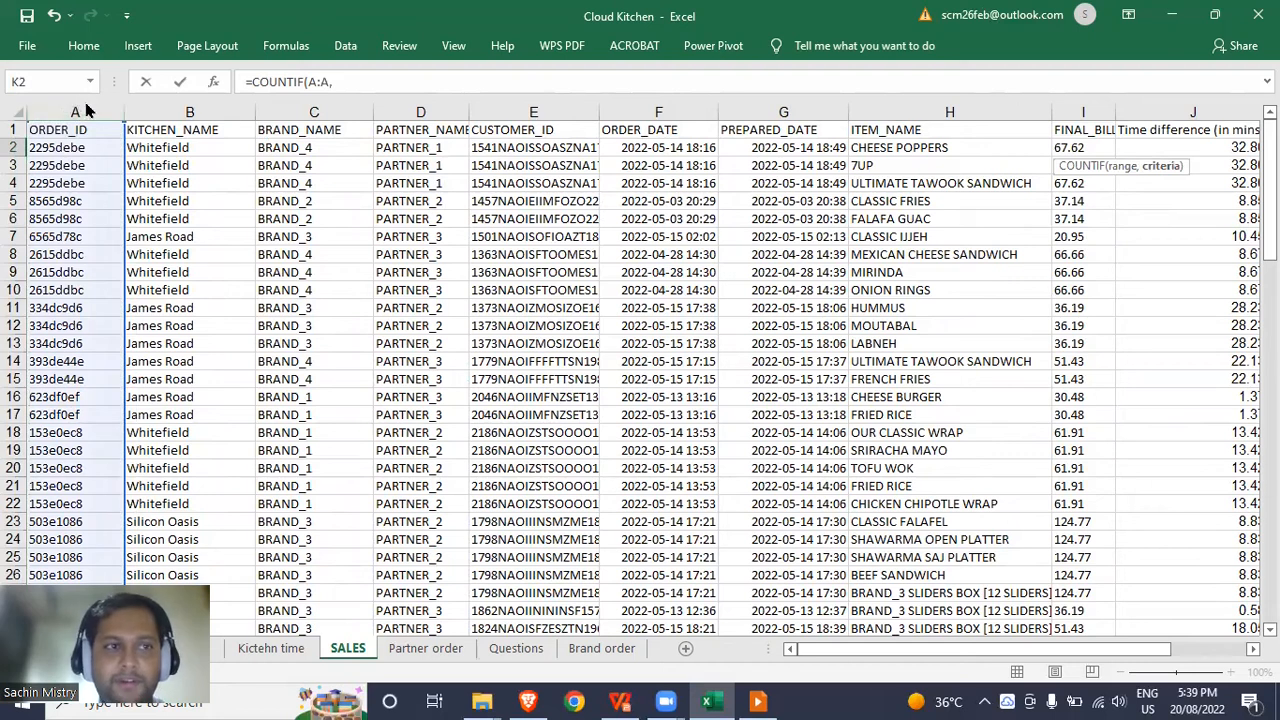
click(60, 148)
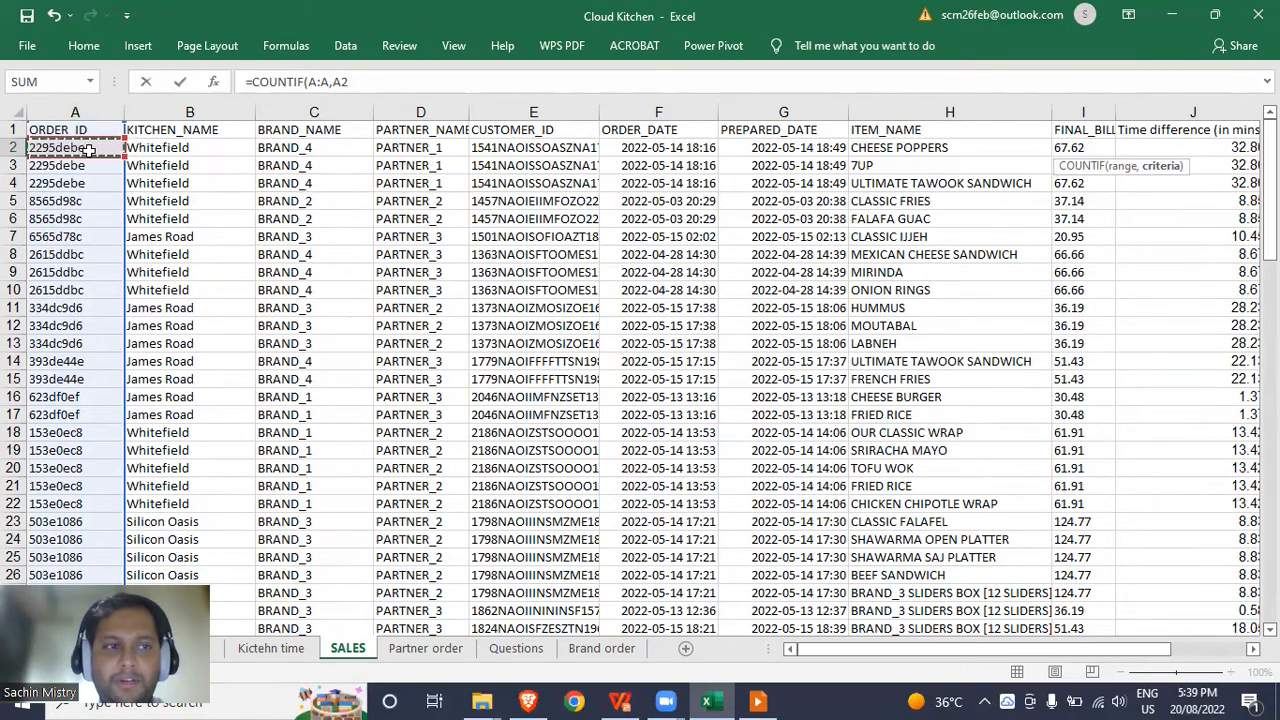
text())
key(Return)
Fill the COUNTIF formula down K3:K98.
key(Up)
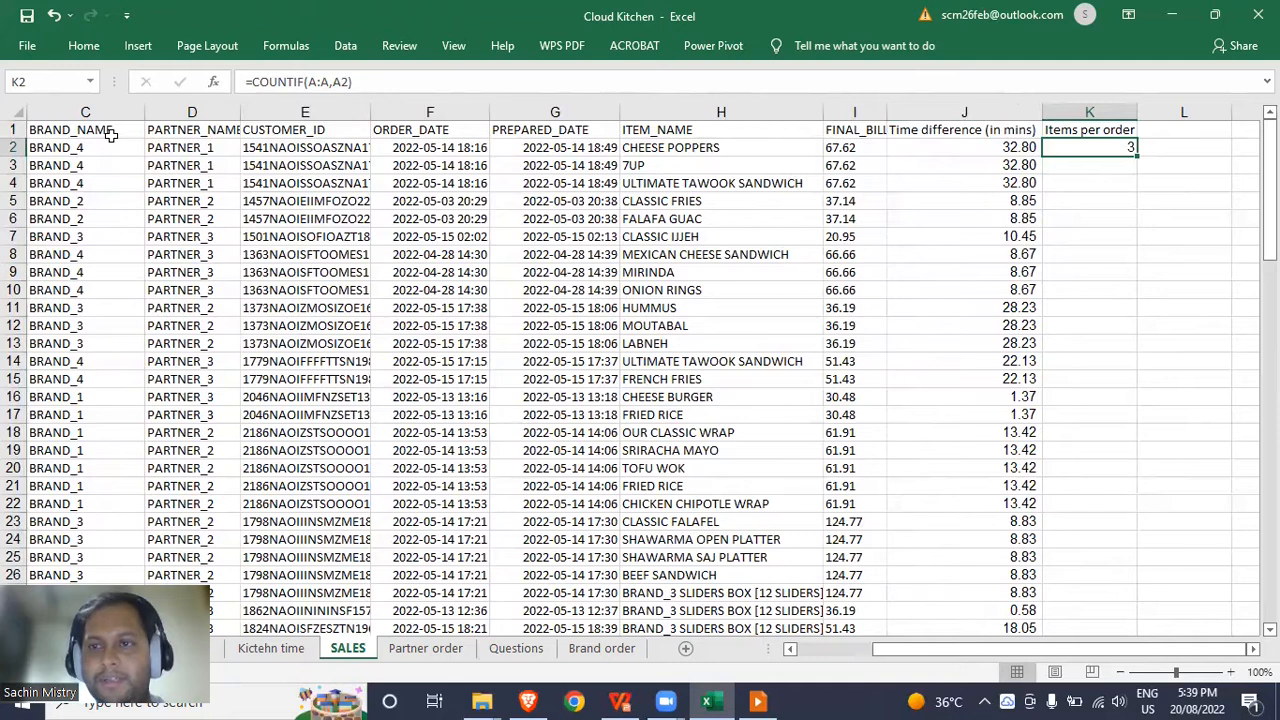
key(ctrl+c)
key(Down)
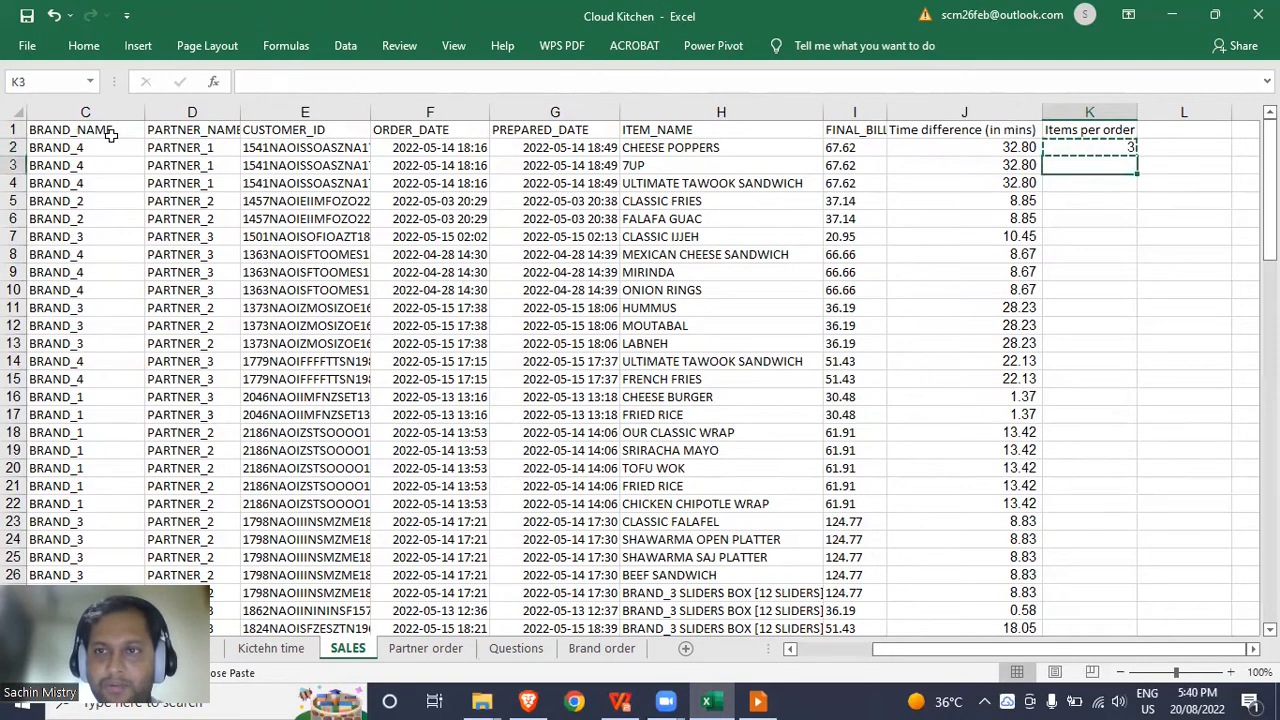
key(Left)
key(ctrl+Down)
key(Right)
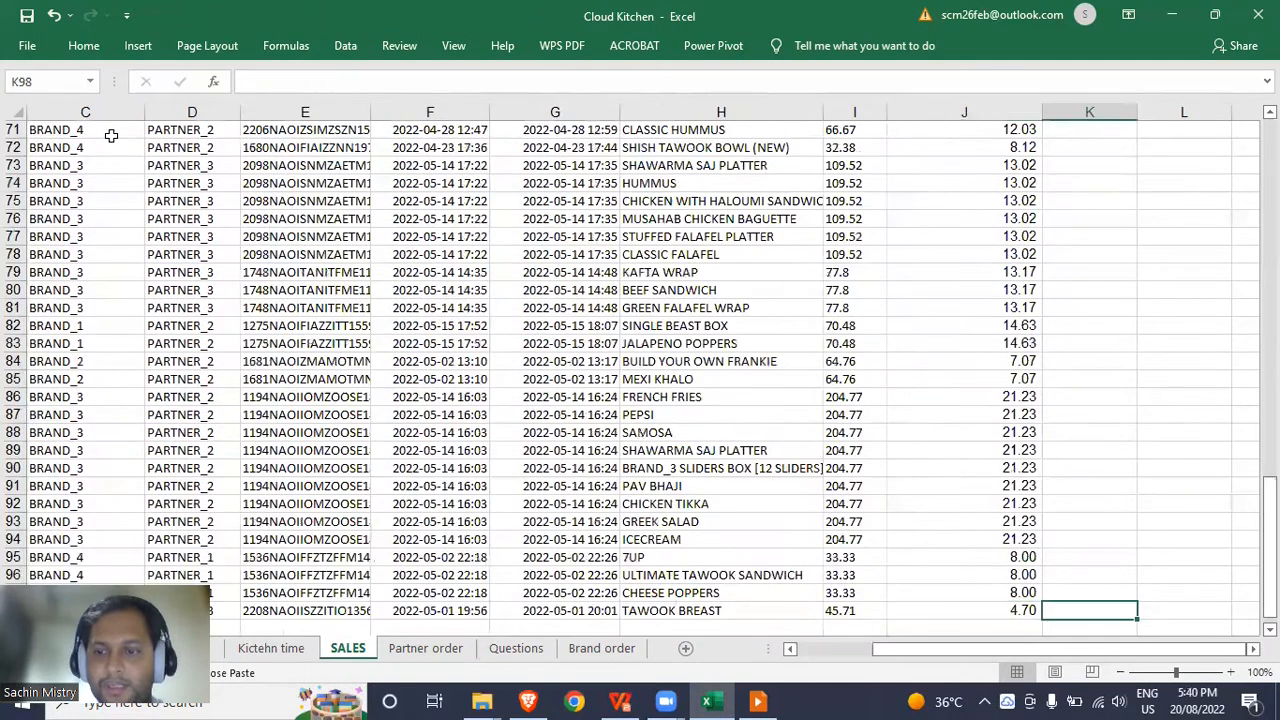
key(ctrl+shift+Up)
key(ctrl+v)
key(Escape)
key(ctrl+Up)
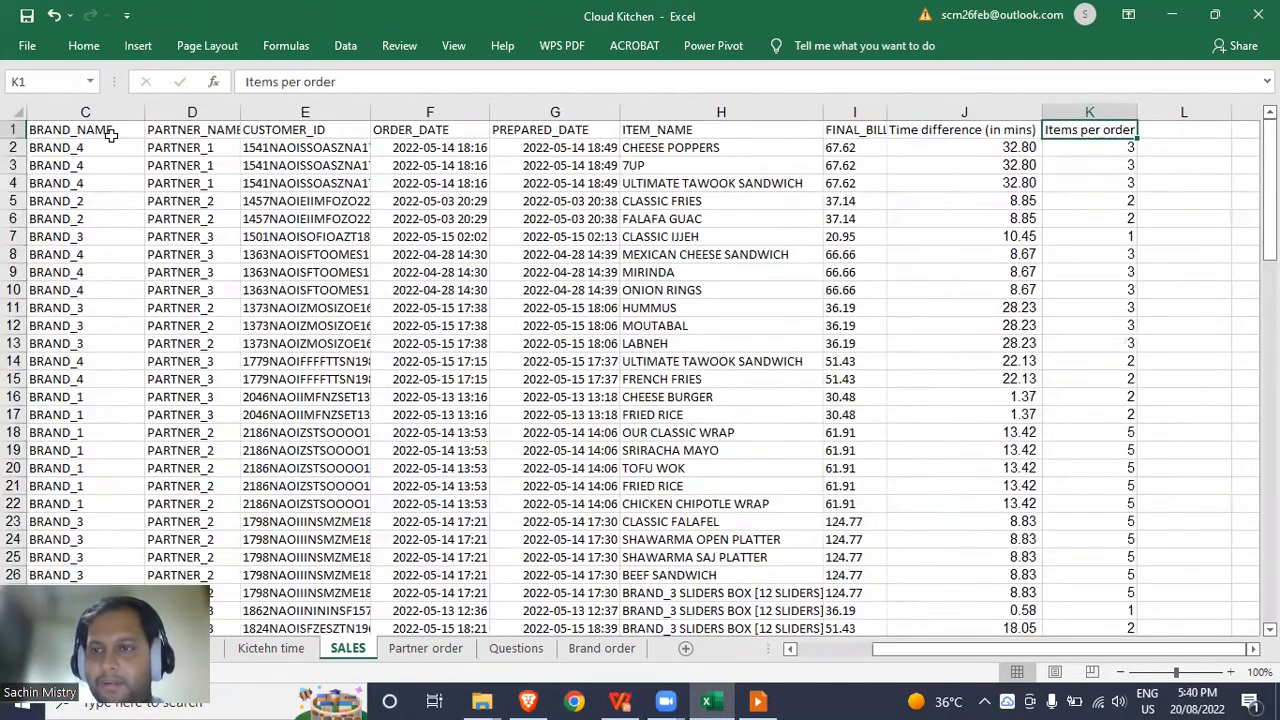
key(Right)
key(Down)
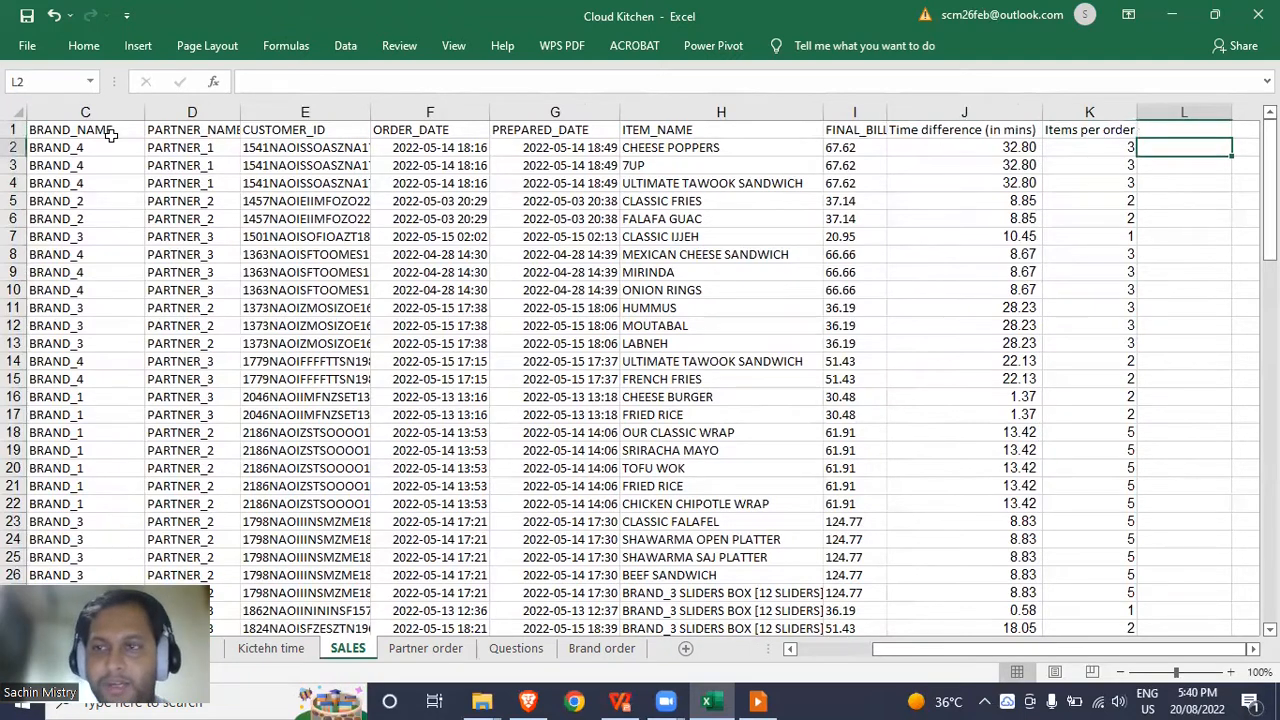
Enter =J2/K2 in L2 to get the per-item prep time.
text(=)
key(Left)
key(Left)
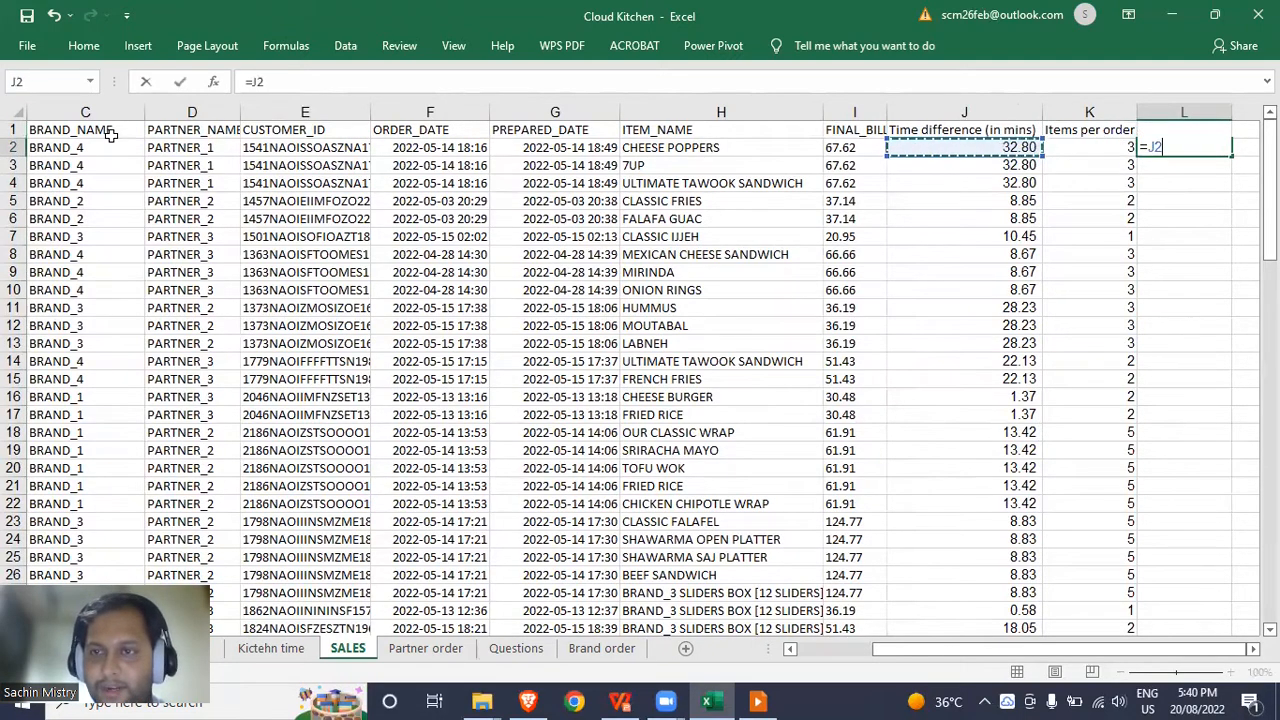
text(/)
key(Left)
key(Return)
Head column L 'Avg time taken to prepare each item in an order'.
key(Up)
key(Up)
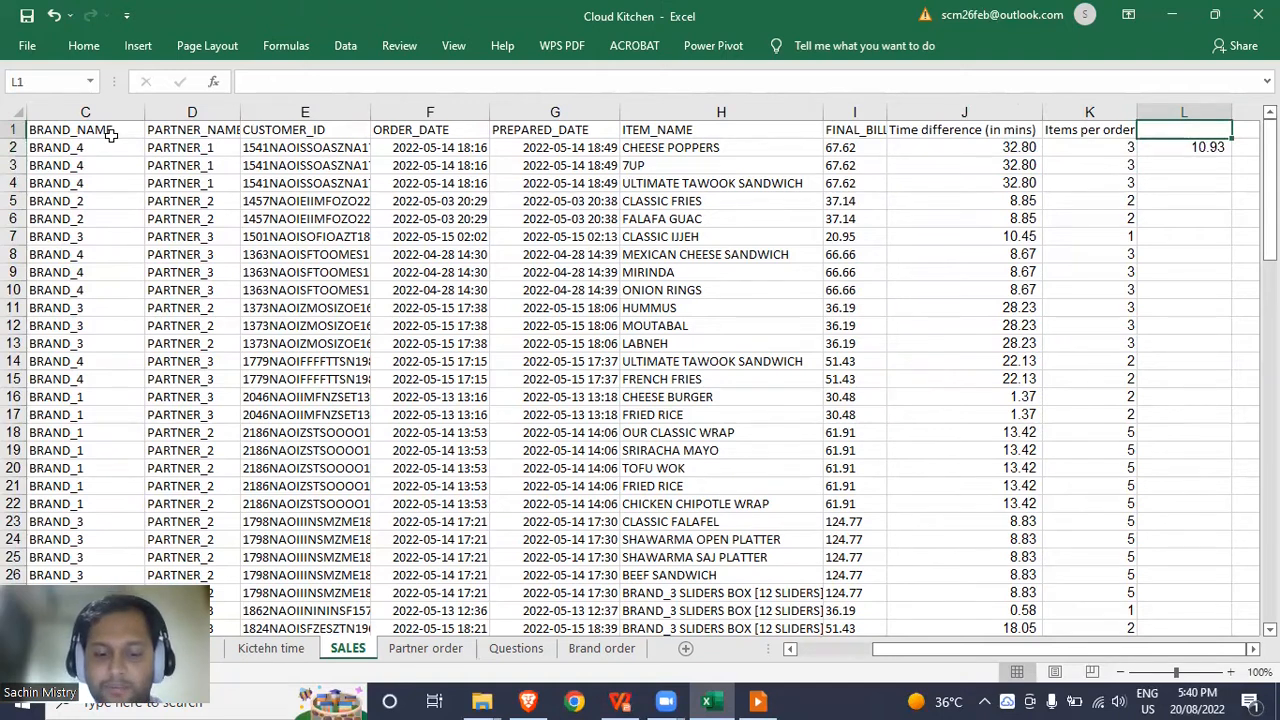
text(Avg time taken to pr)
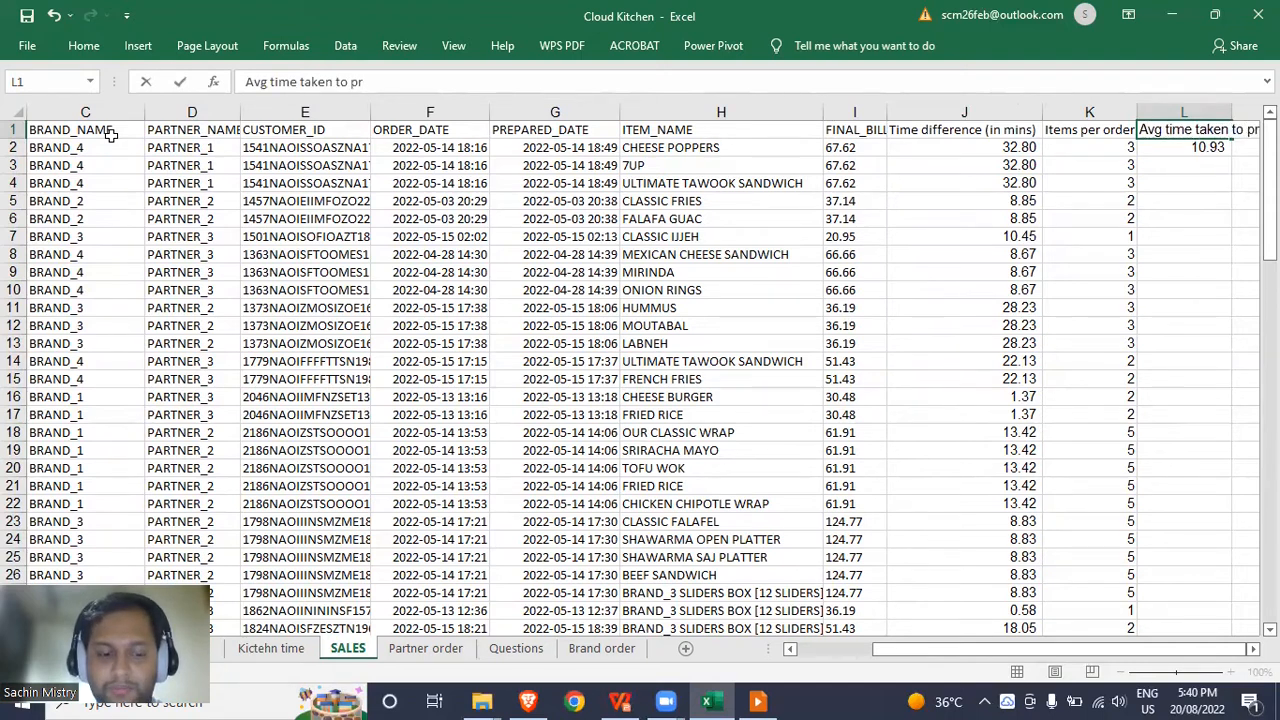
text(epare each item in an order)
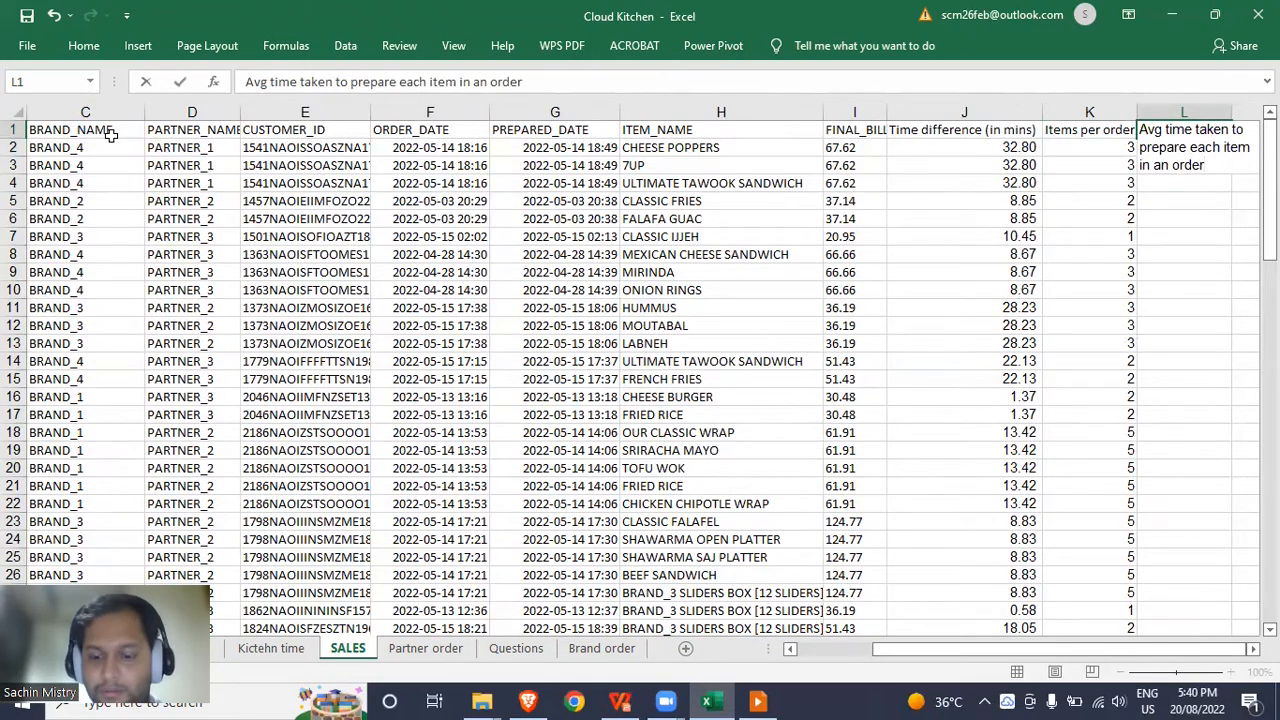
key(Return)
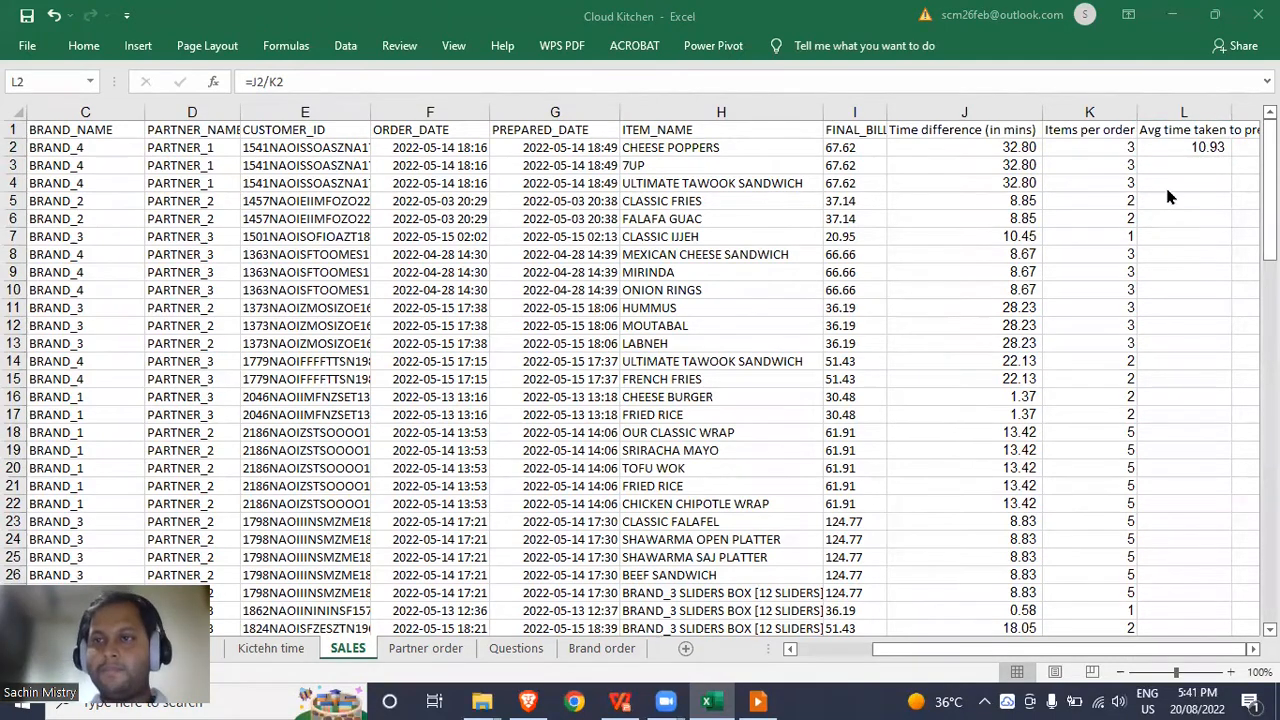
Fill the =J2/K2 formula down column L to row 98.
click(1178, 170)
click(1179, 171)
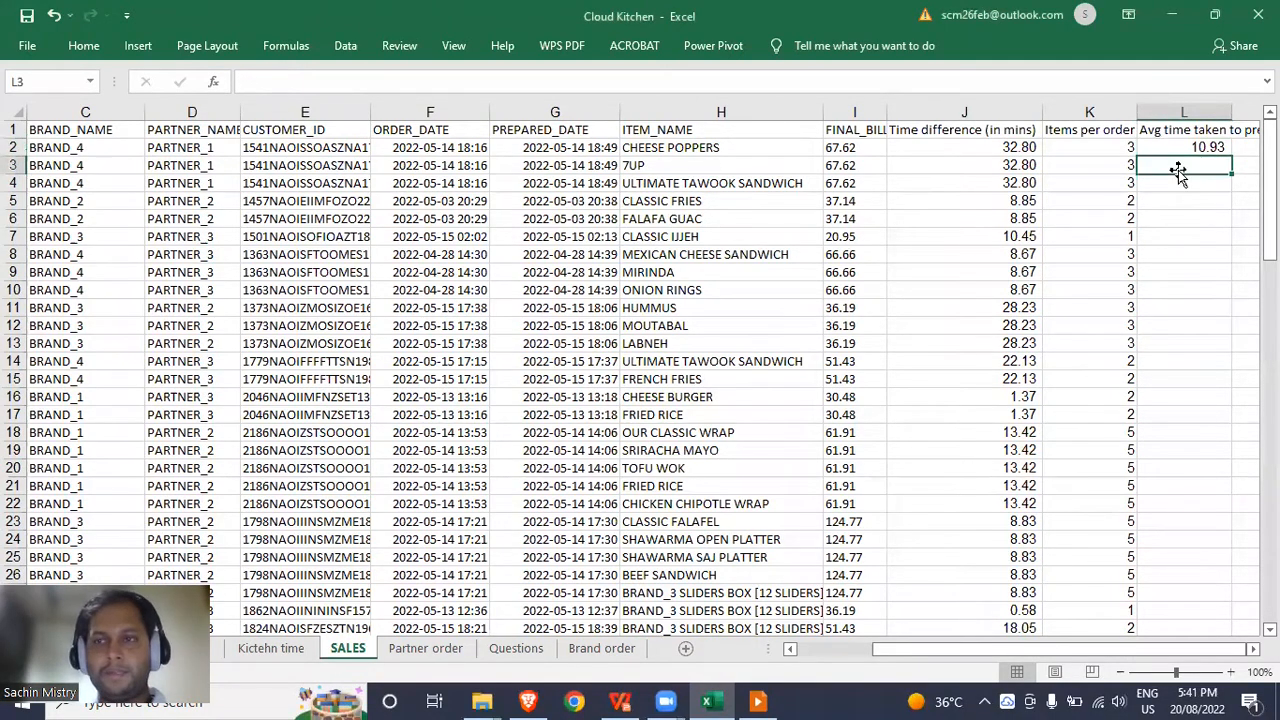
key(Up)
key(Up)
key(Down)
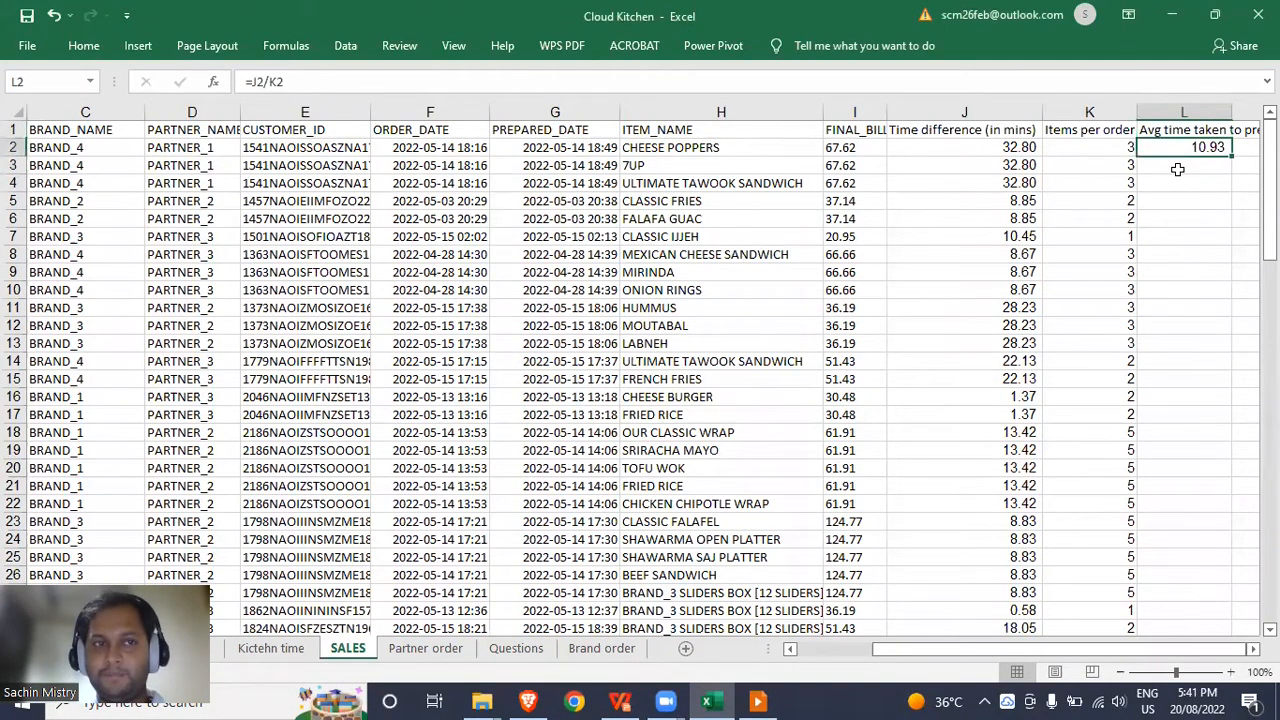
key(ctrl+c)
key(Left)
key(Down)
key(ctrl+Down)
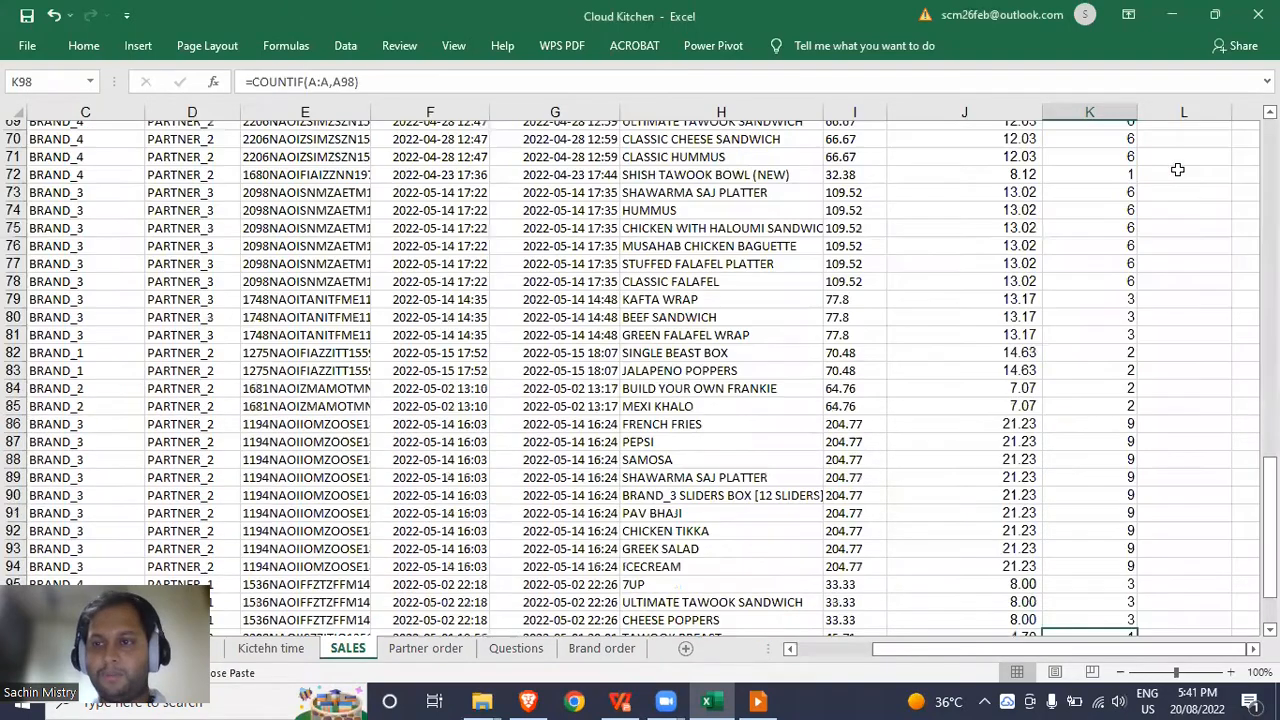
key(Right)
key(ctrl+shift+Up)
key(ctrl+v)
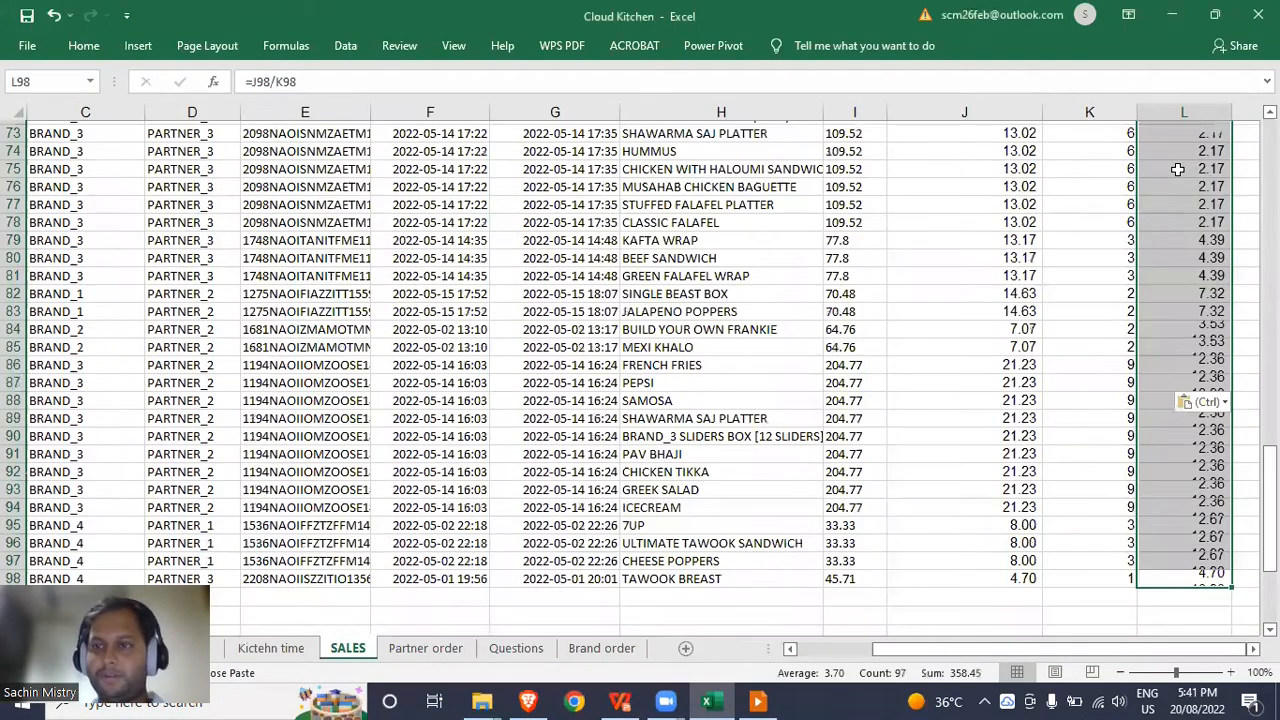
key(Down)
key(ctrl+Up)
key(ctrl+Up)
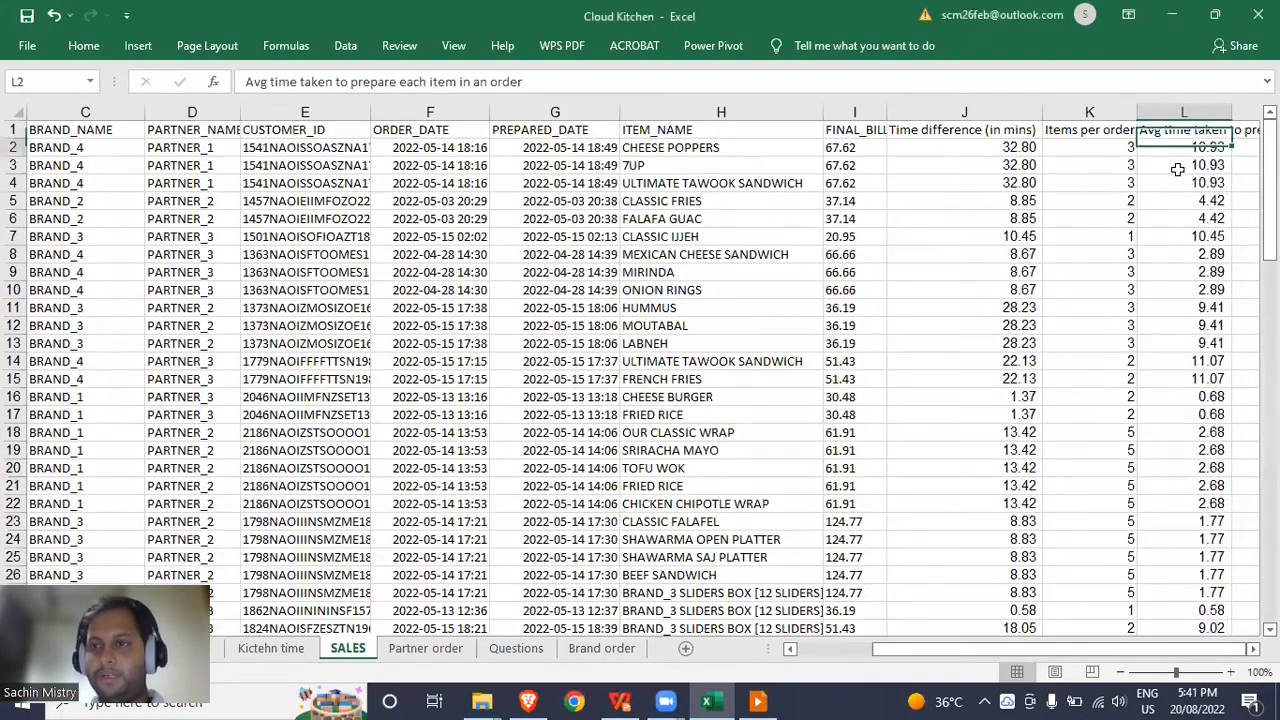
key(Down)
key(Down)
key(Up)
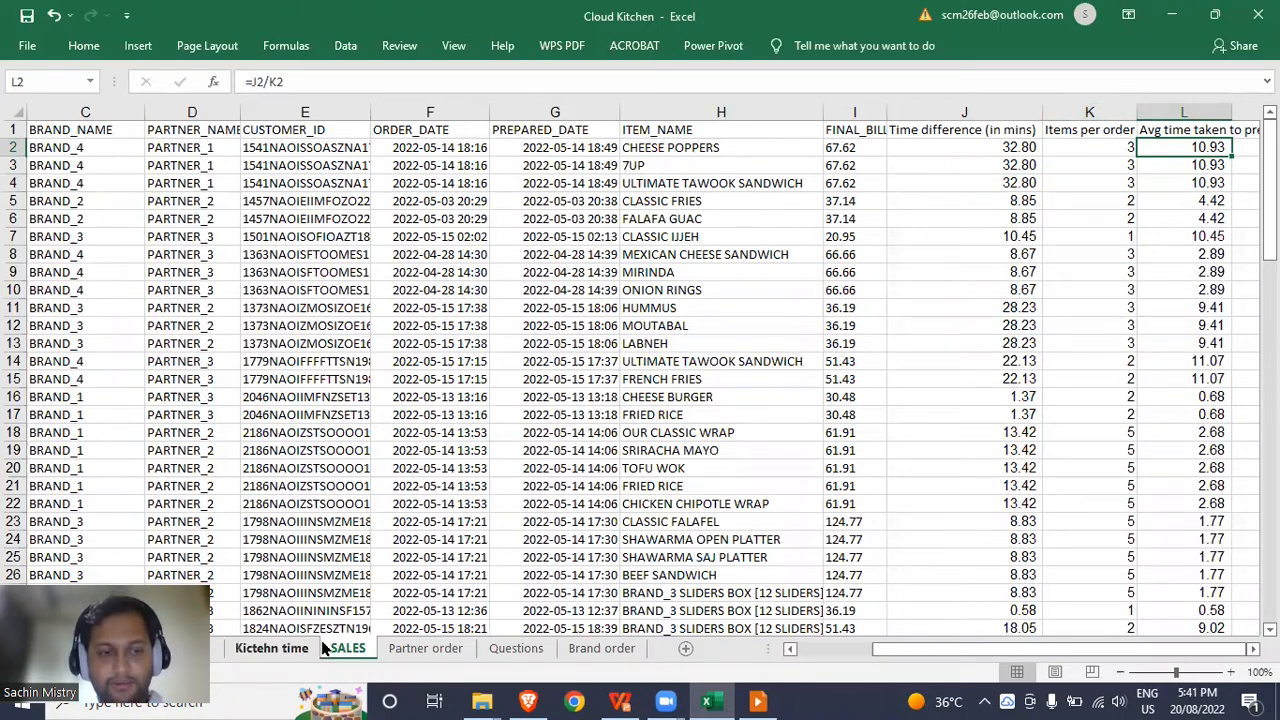
Correct the 'Kitcehn time' tab name to 'Kitchen time', then go to the Questions sheet.
click(272, 649)
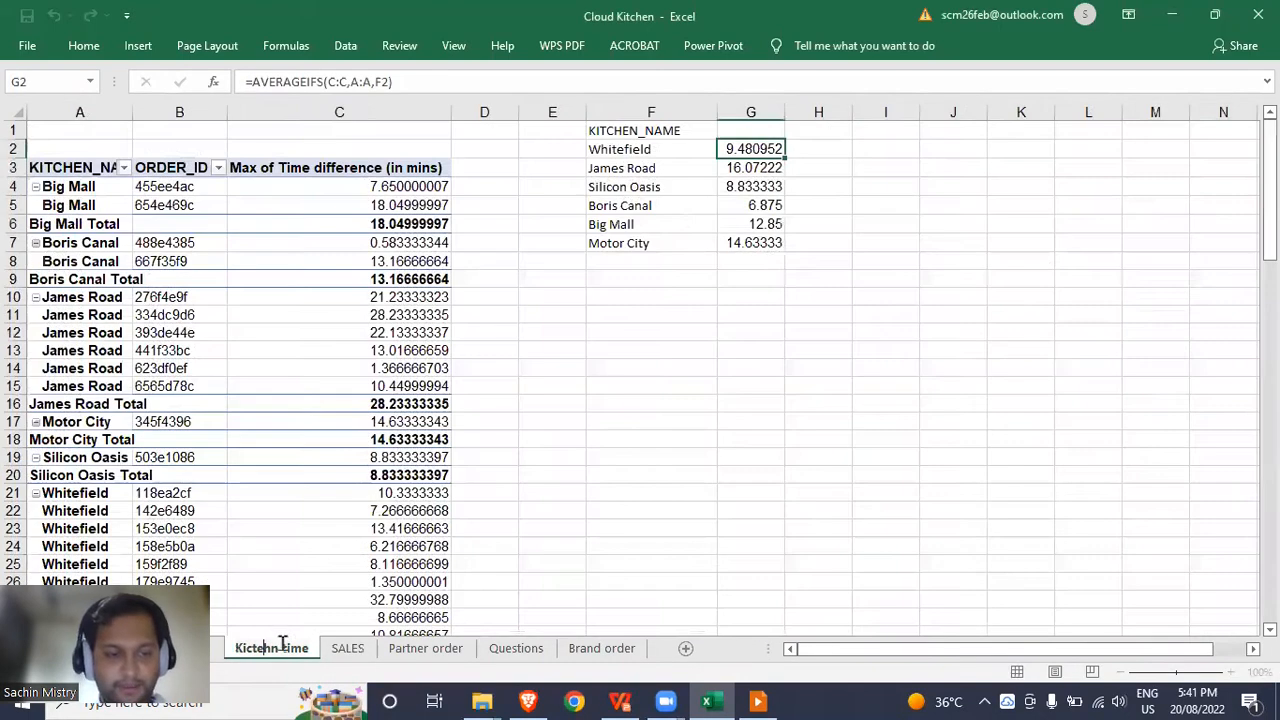
key(BackSpace)
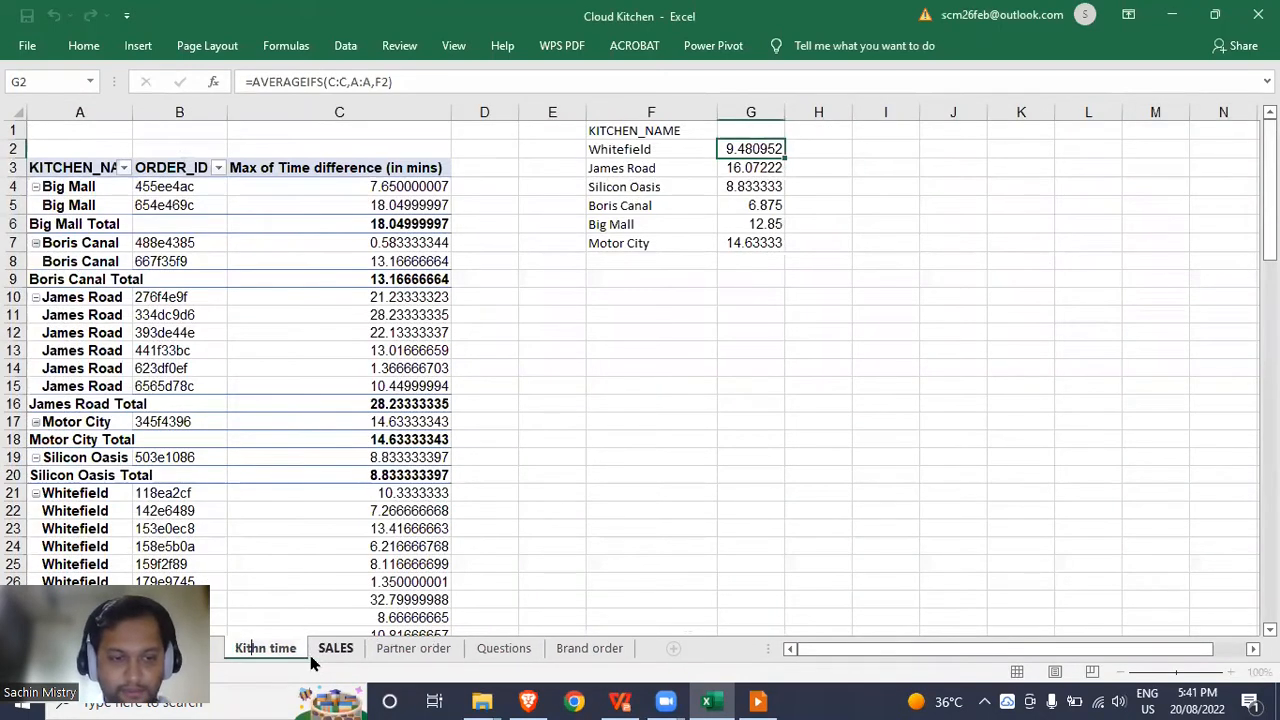
text(h)
key(BackSpace)
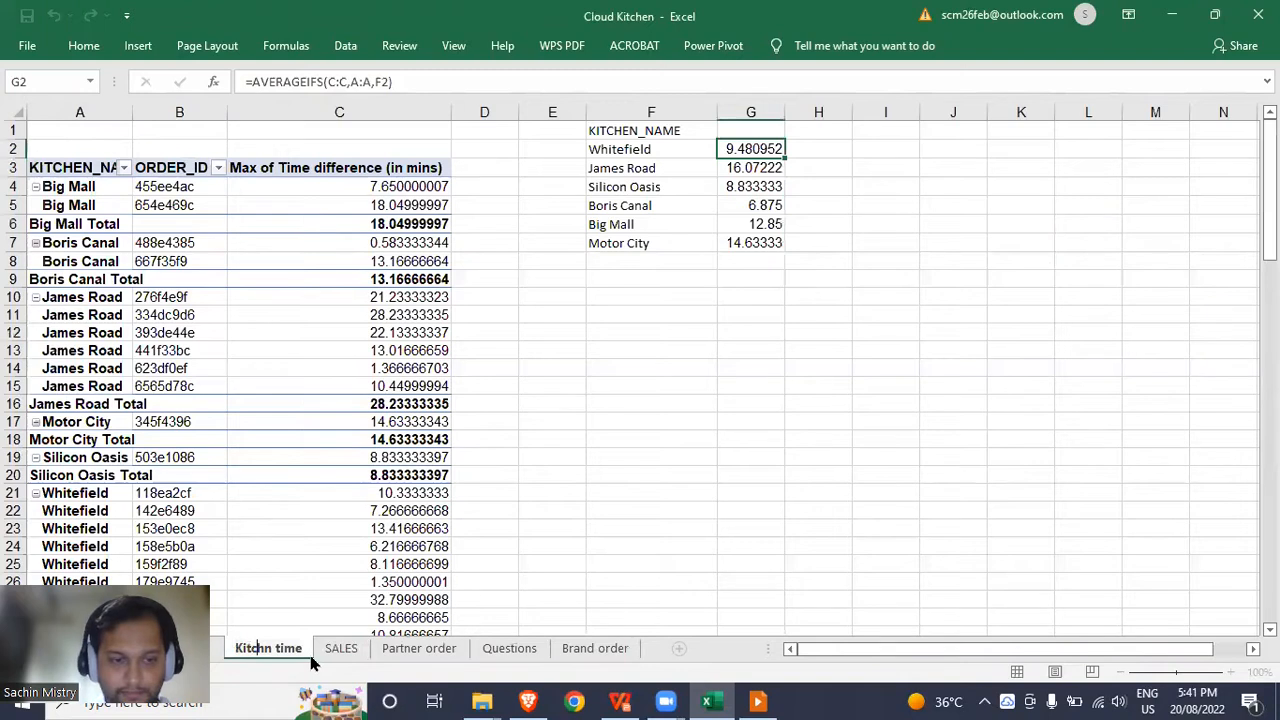
text(e)
key(BackSpace)
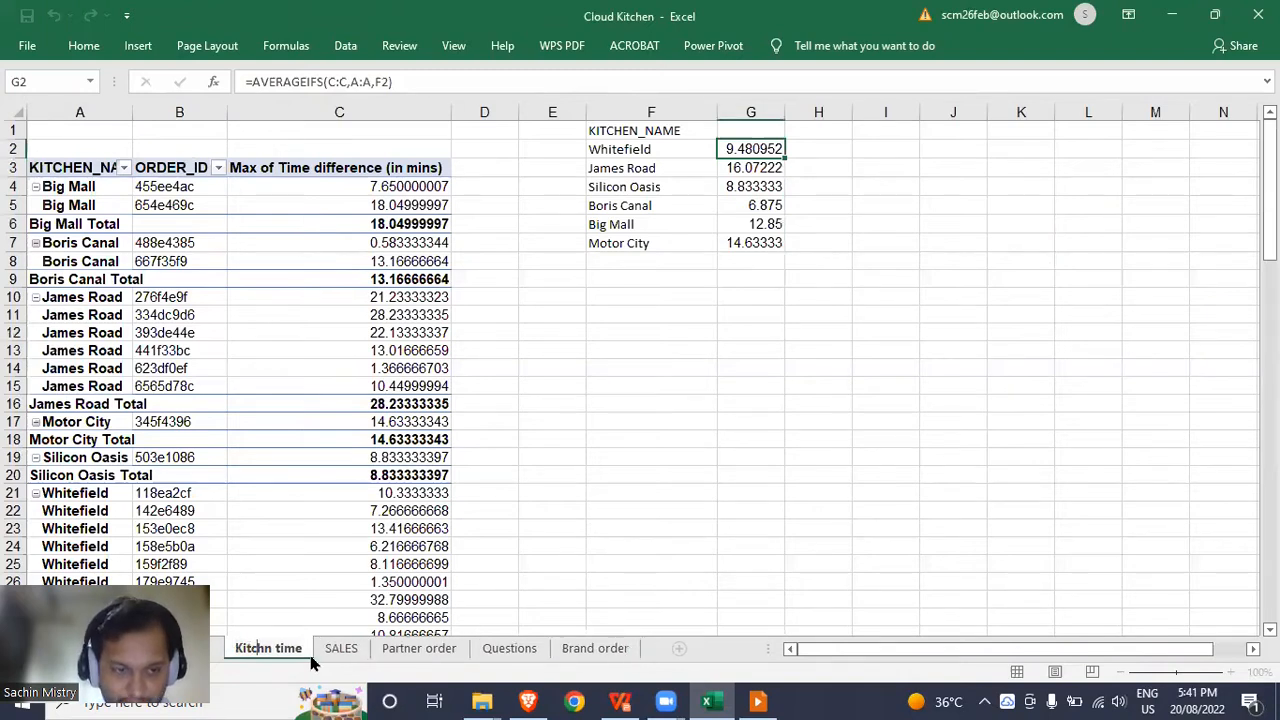
text(e)
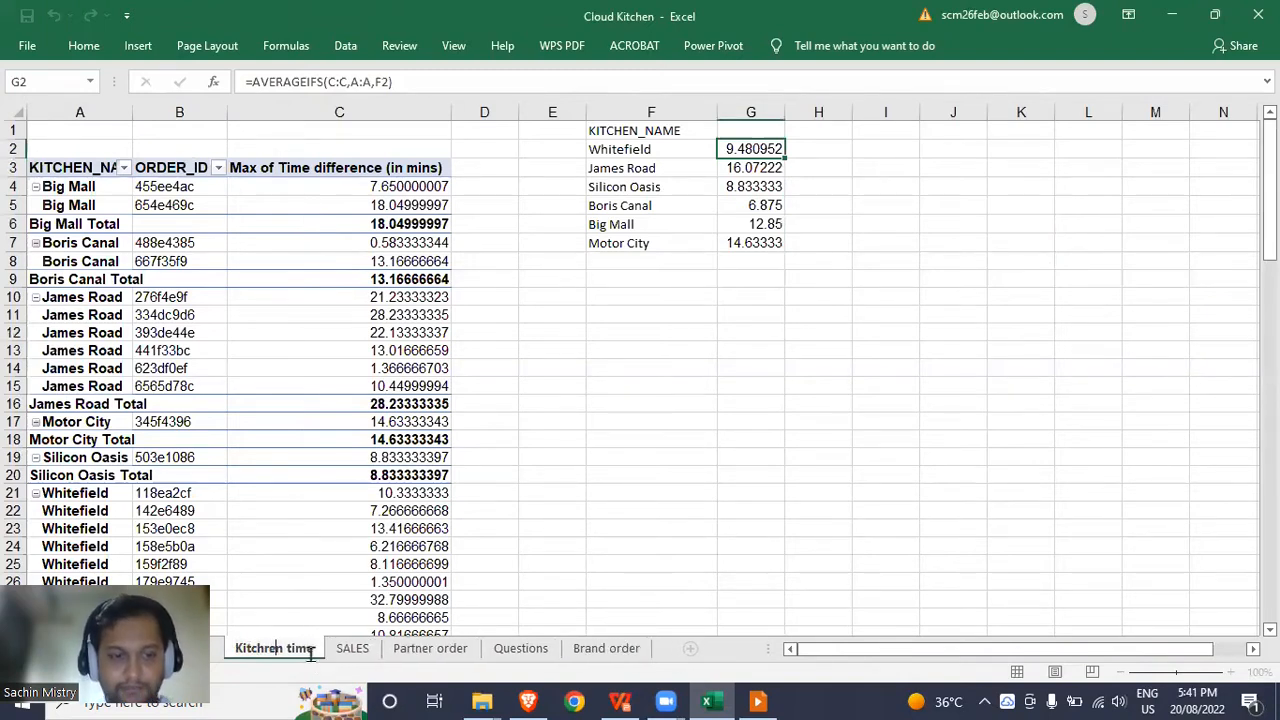
key(Return)
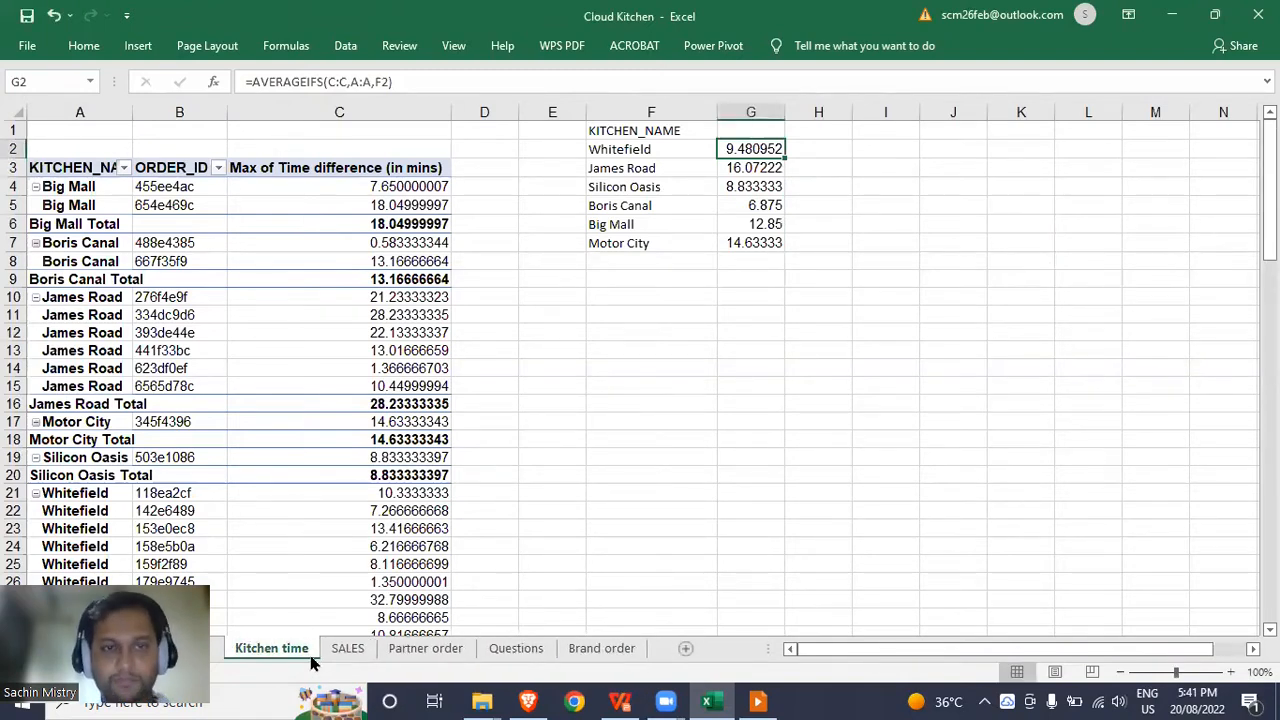
click(551, 240)
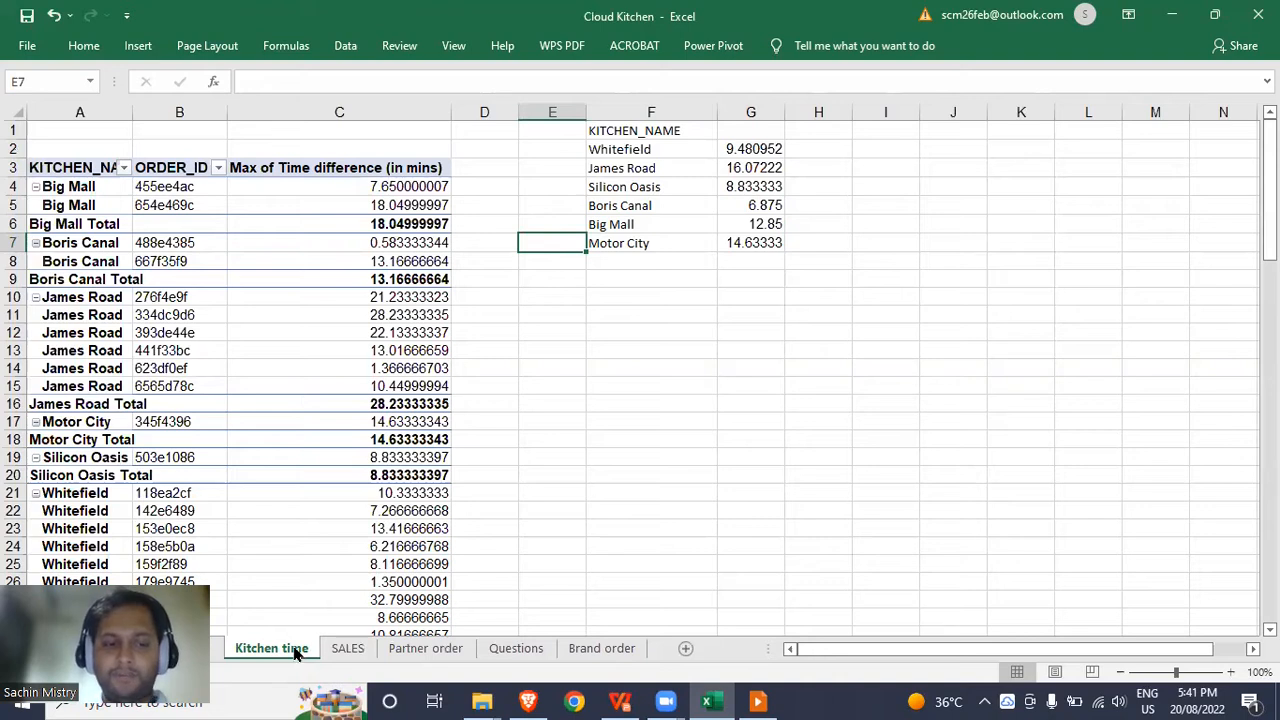
click(494, 649)
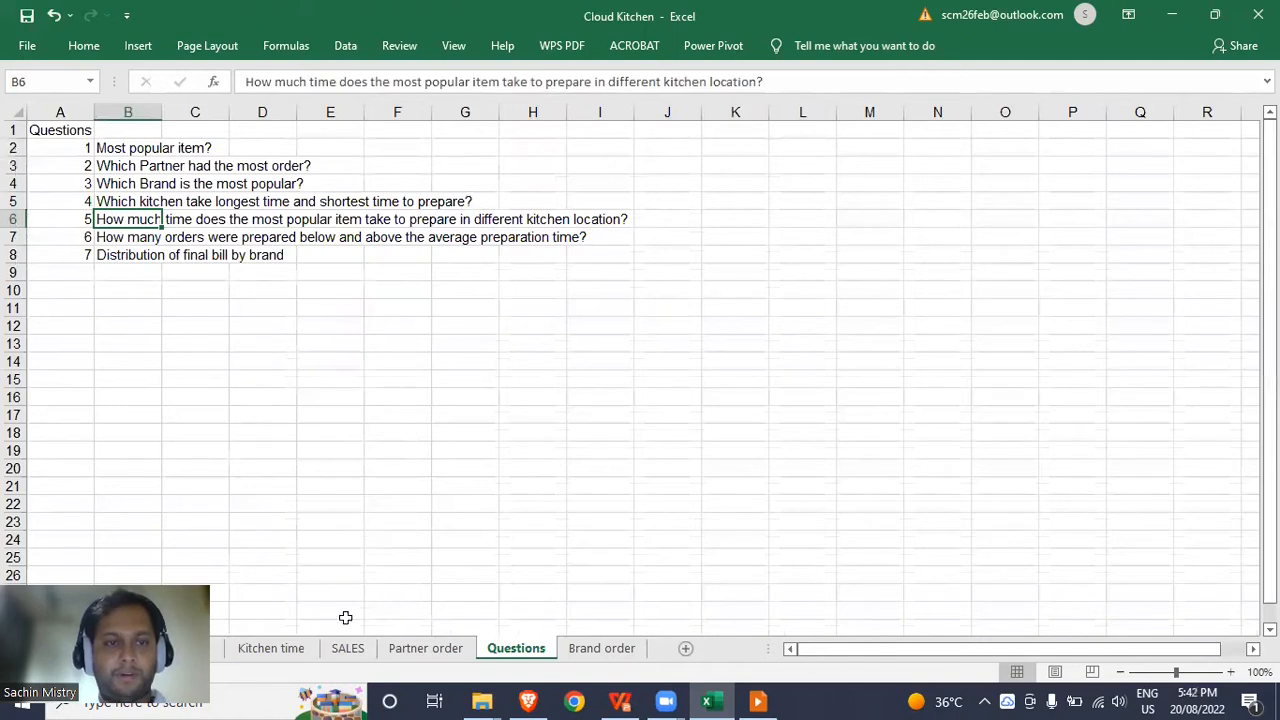
Copy the Kitchen time sheet to the end of the workbook.
click(293, 650)
right_click(293, 650)
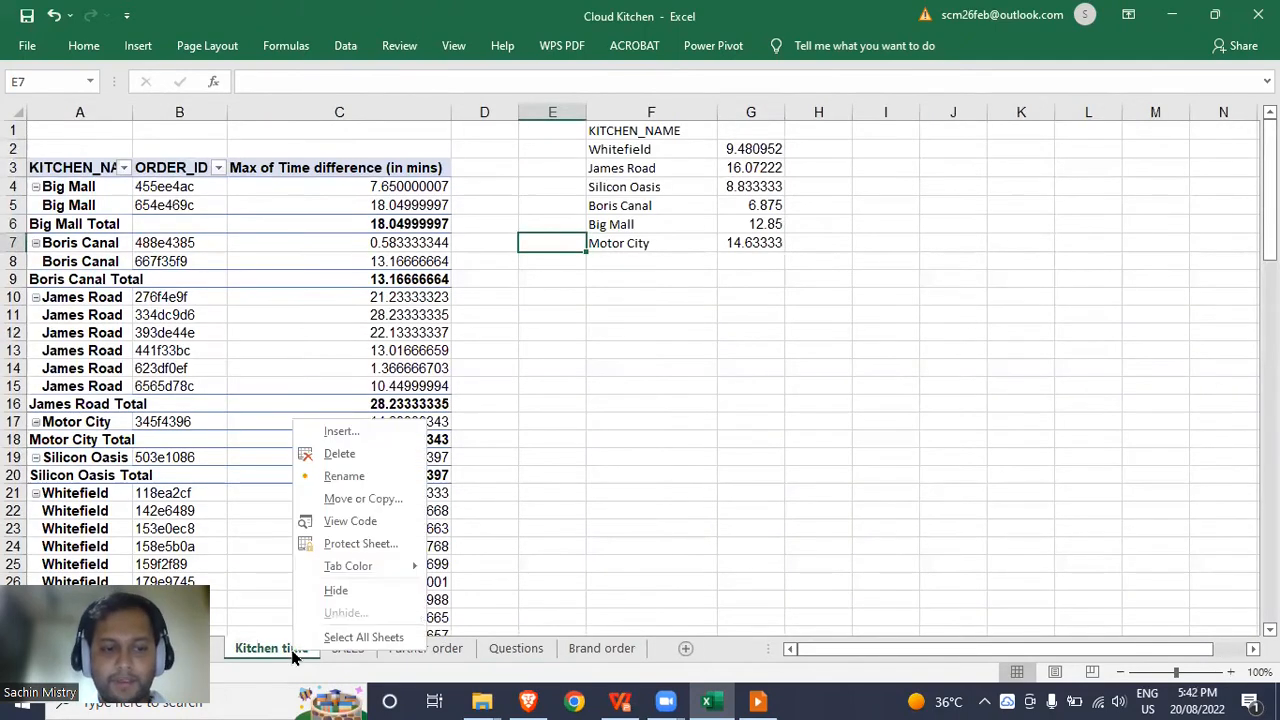
click(360, 499)
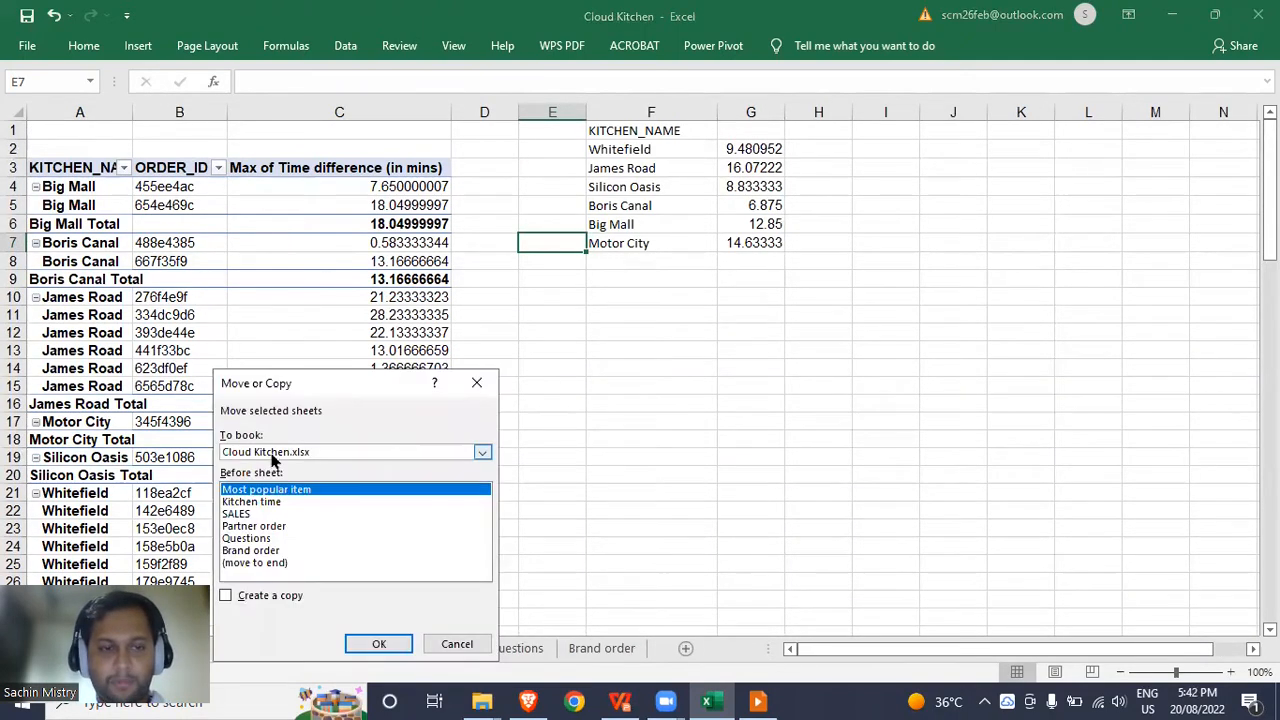
click(225, 595)
click(268, 551)
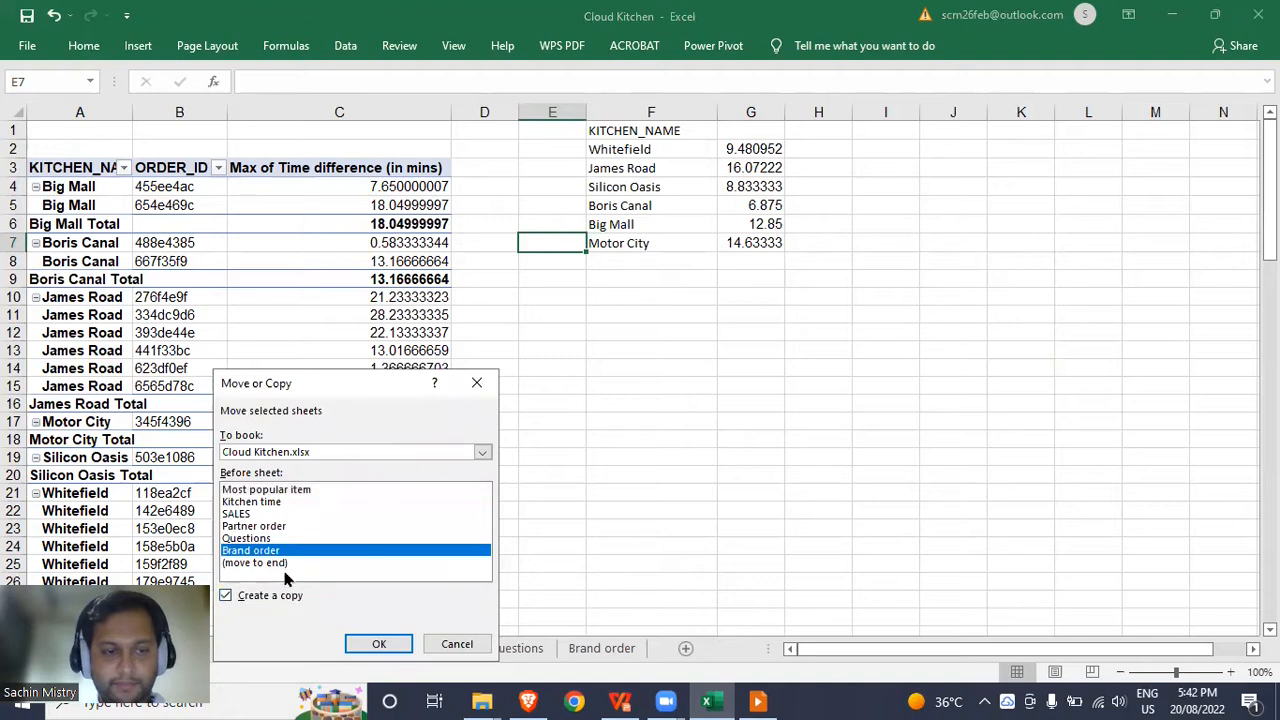
click(285, 563)
click(378, 645)
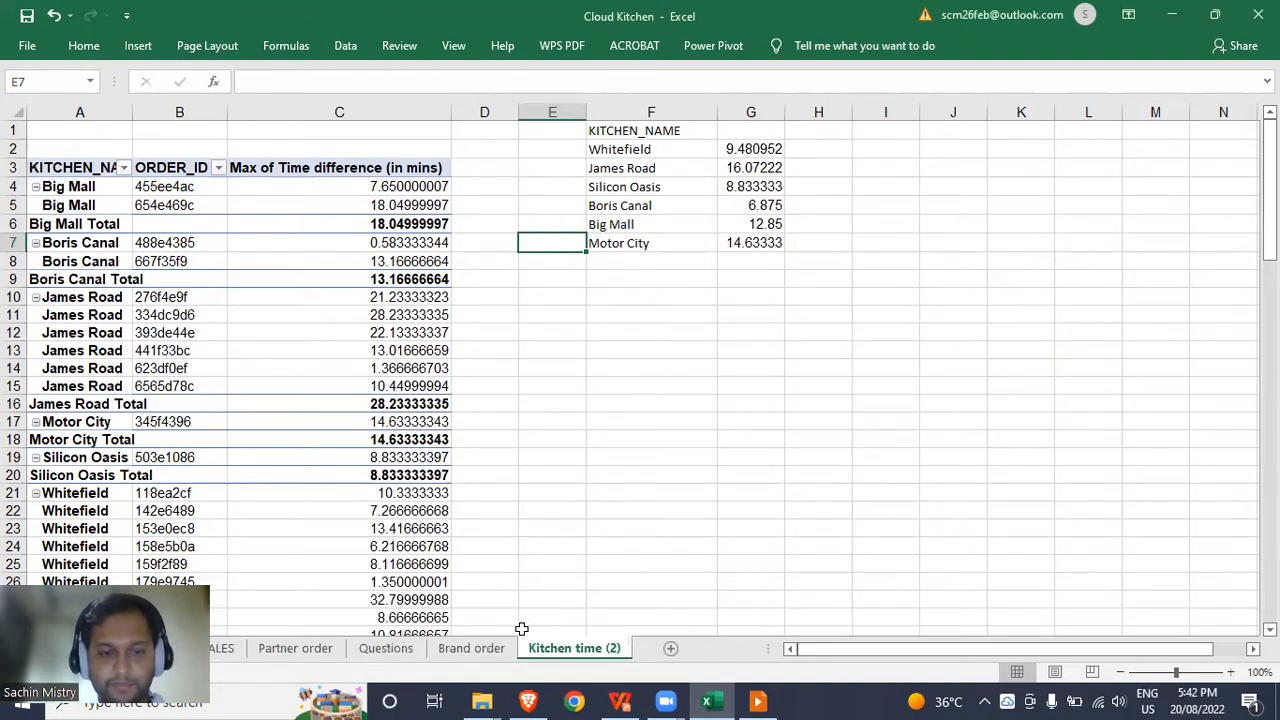
Rename 'Kitchen time (2)' to 'Kitchen time for most popular d'.
double_click(601, 648)
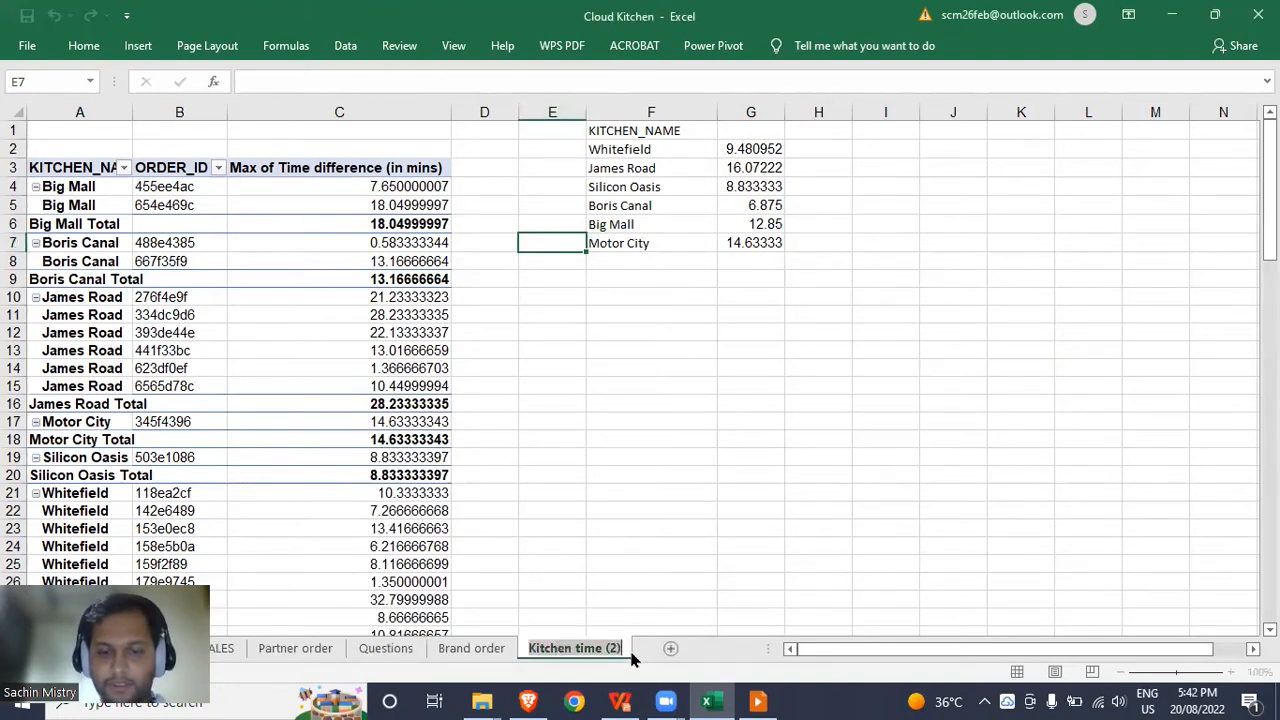
key(BackSpace)
key(BackSpace)
key(BackSpace)
text(for most popular d)
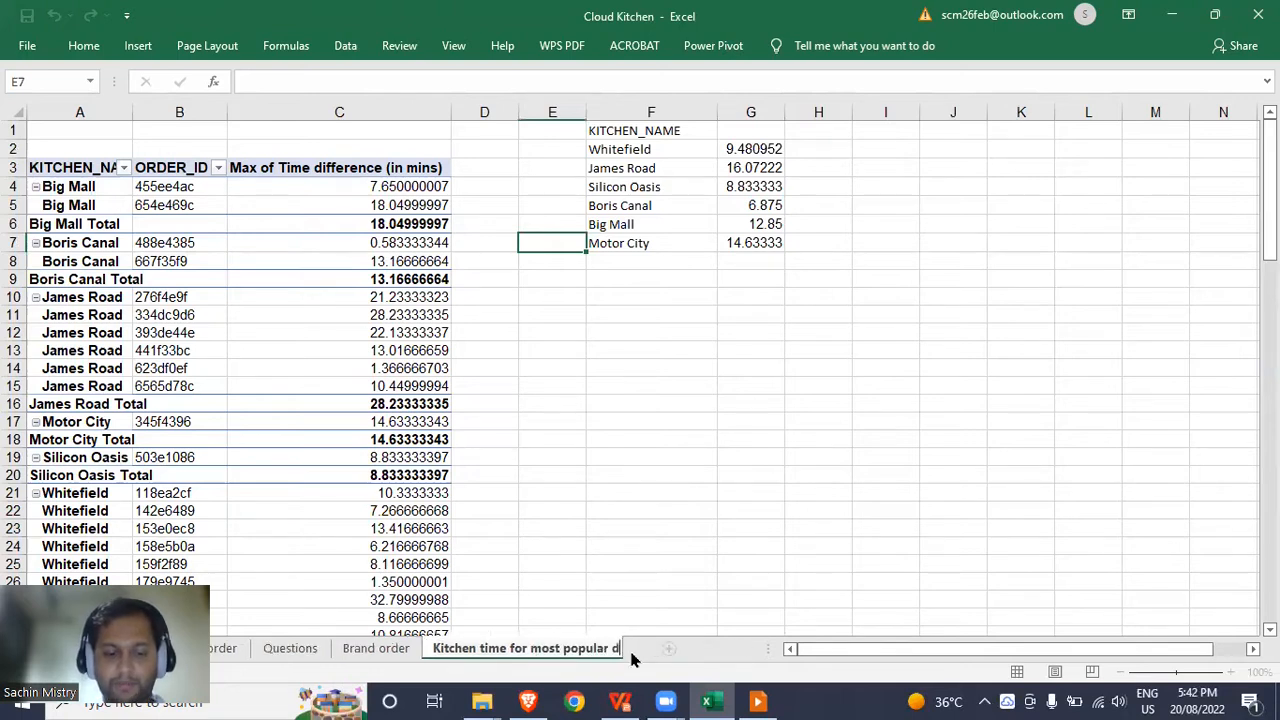
key(Return)
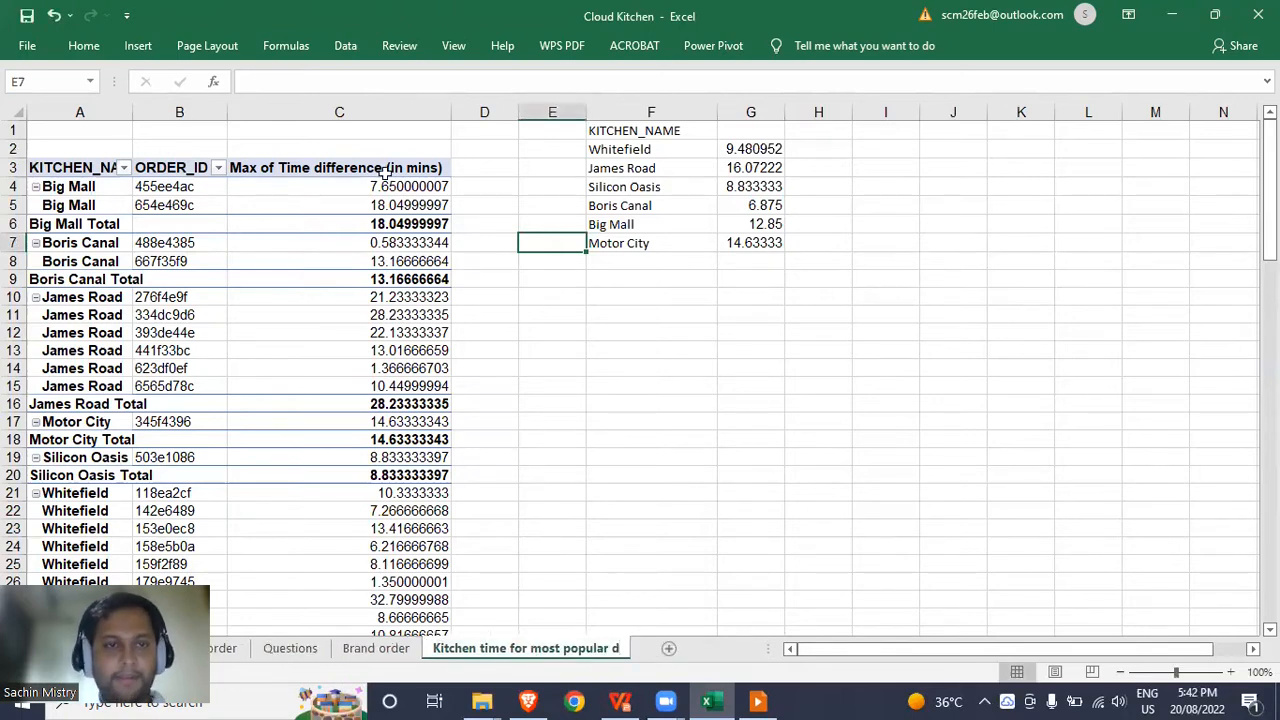
click(325, 219)
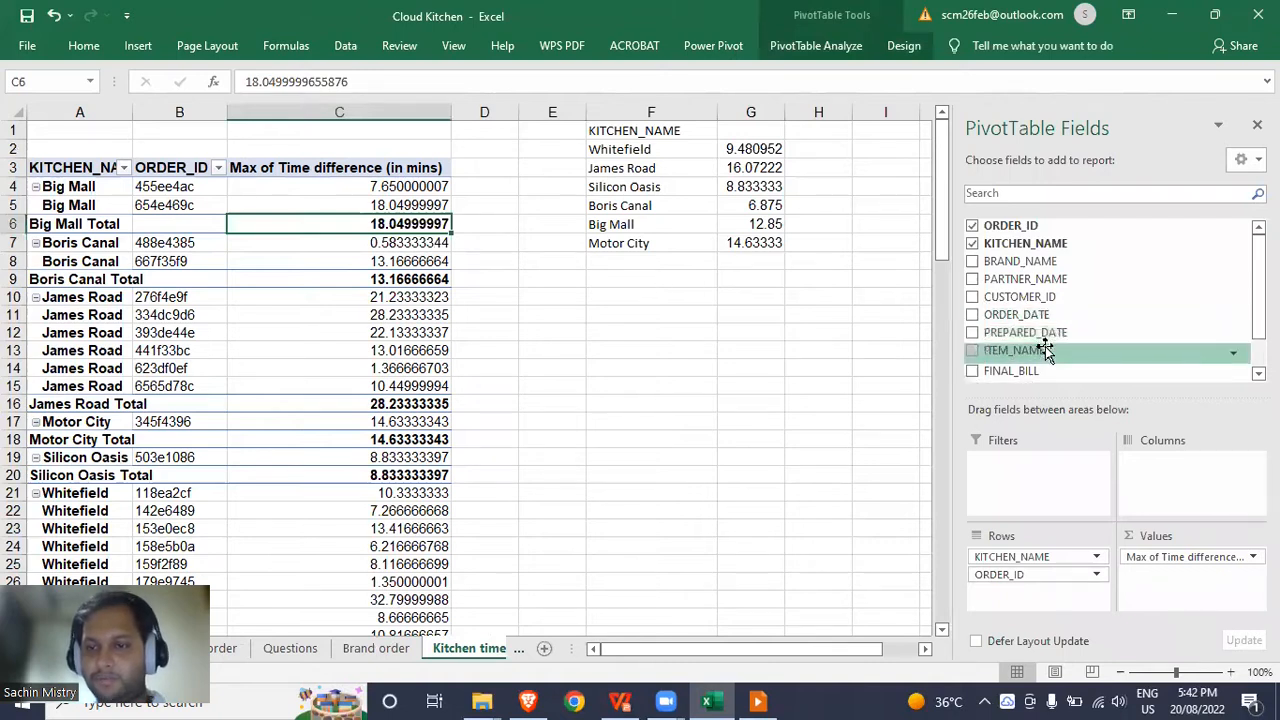
Add ITEM_NAME as a report filter and show only FRENCH FRIES in the copied pivot.
scroll(1058, 345, down, 2)
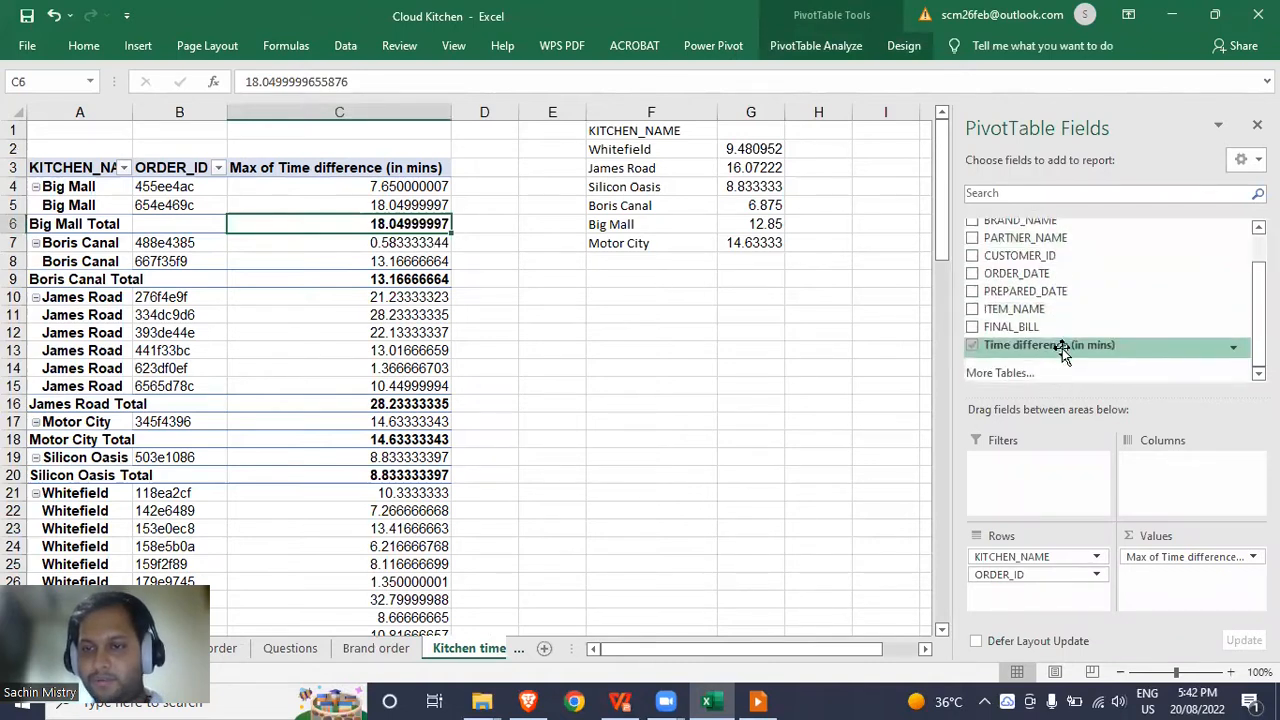
scroll(1058, 332, up, 2)
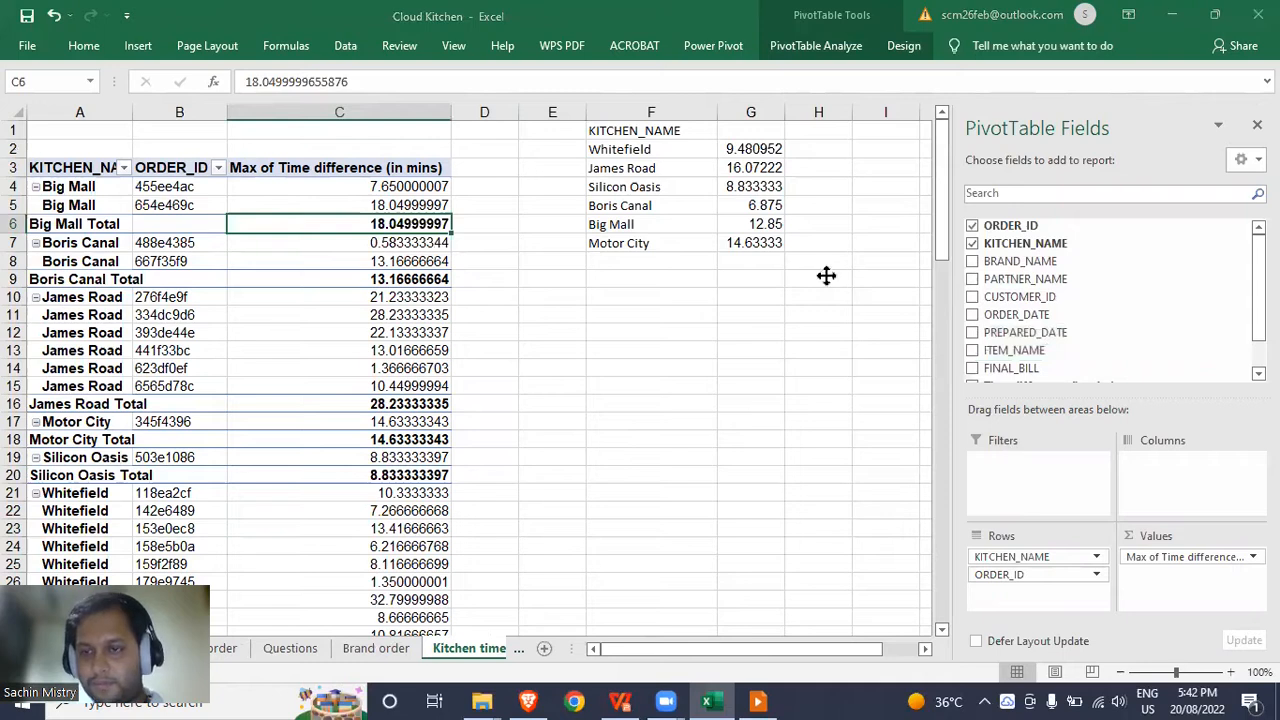
click(1028, 351)
drag(1028, 351, 1055, 468)
click(218, 130)
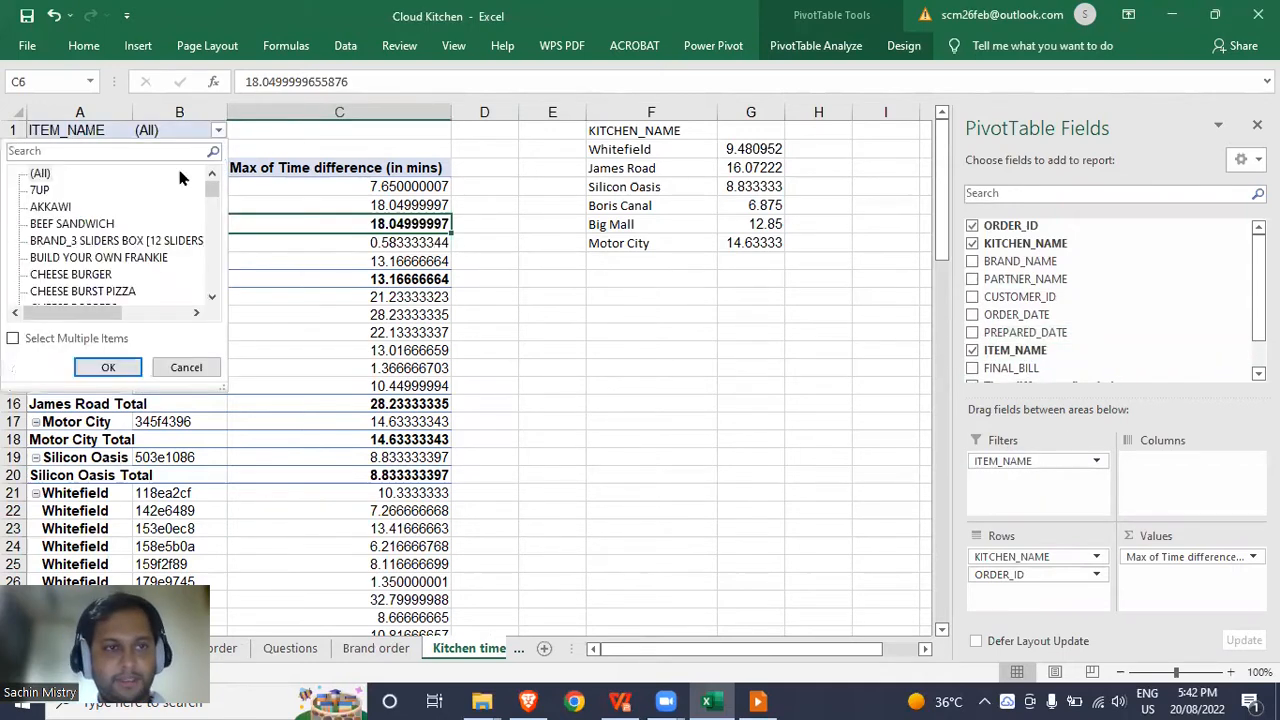
text(fren)
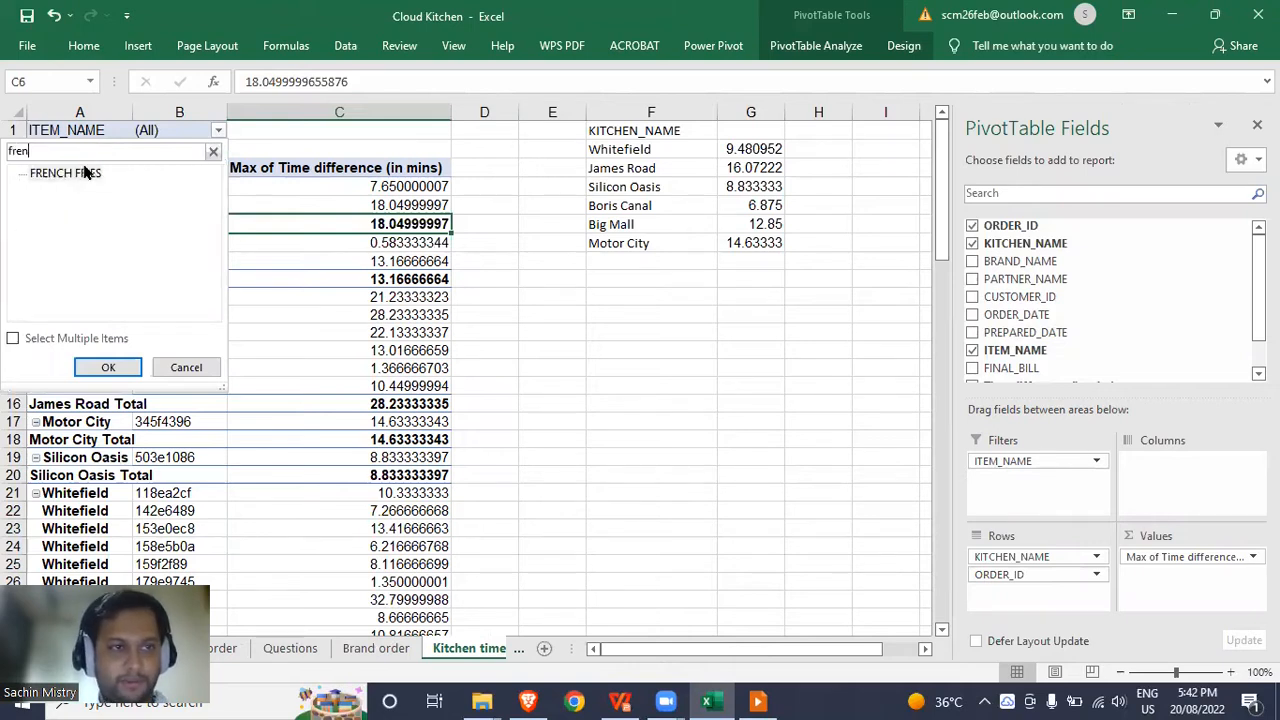
click(88, 173)
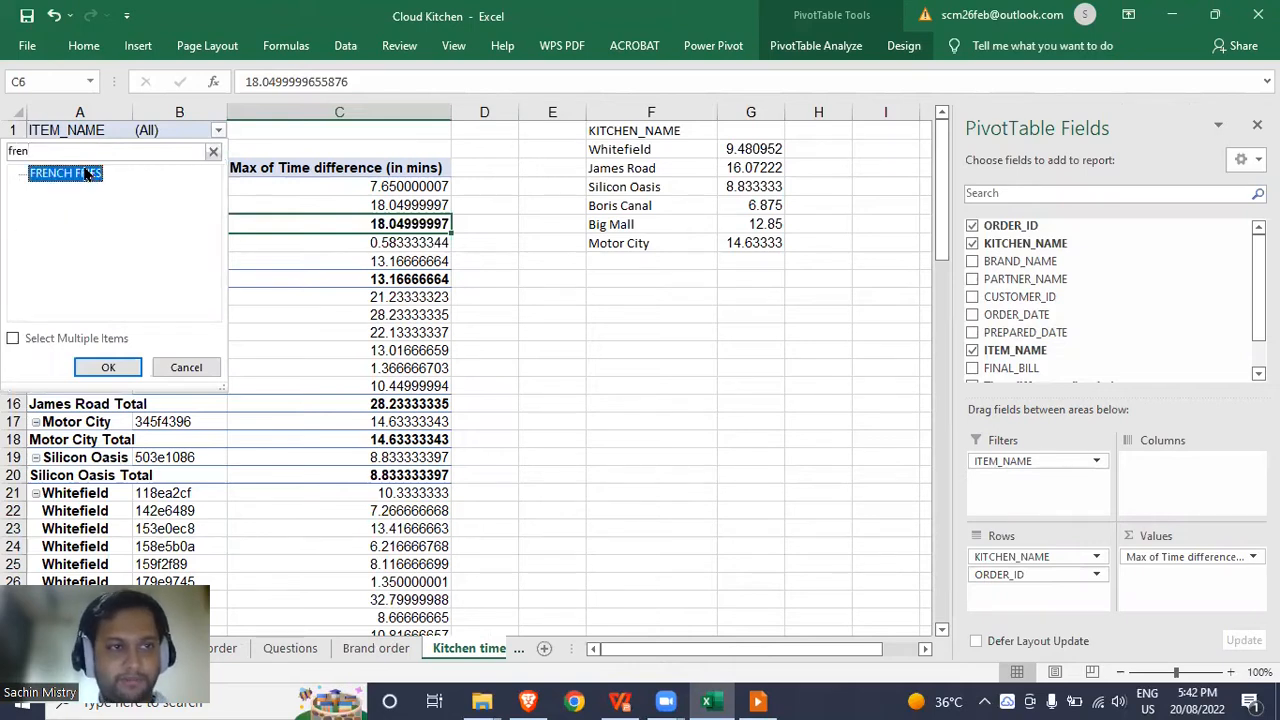
click(108, 367)
click(400, 186)
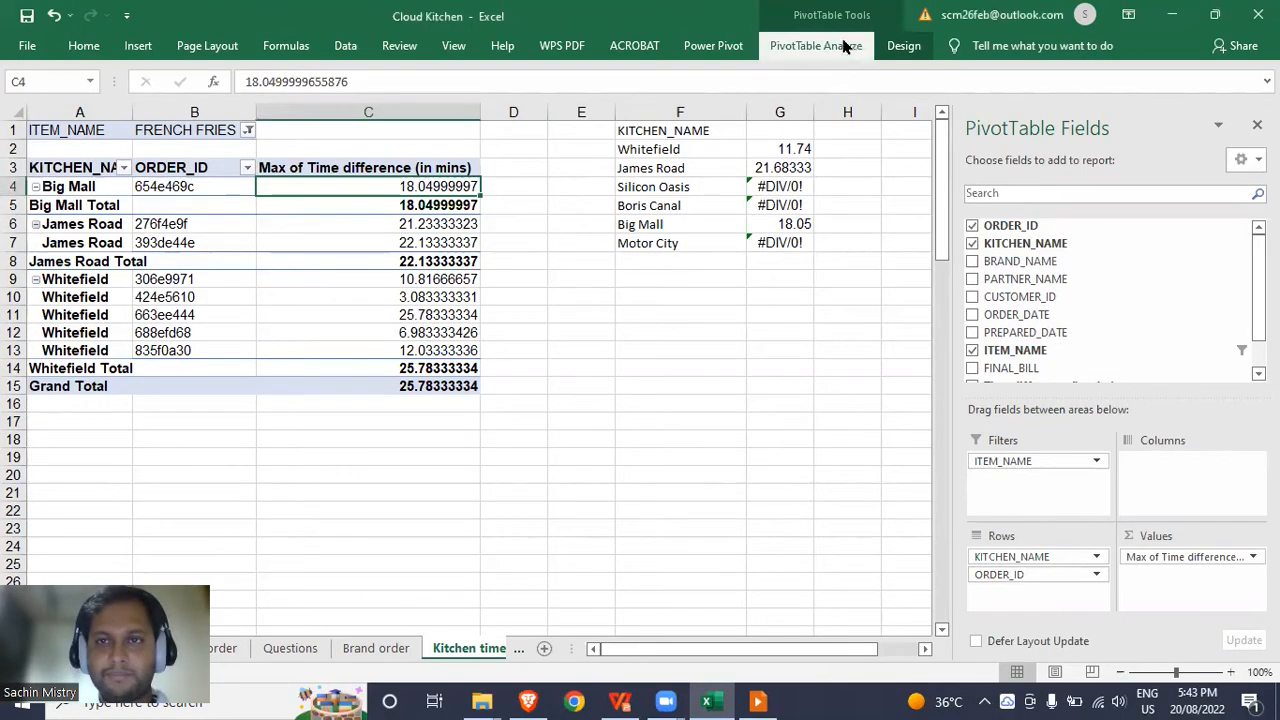
click(843, 45)
scroll(1025, 281, down, 2)
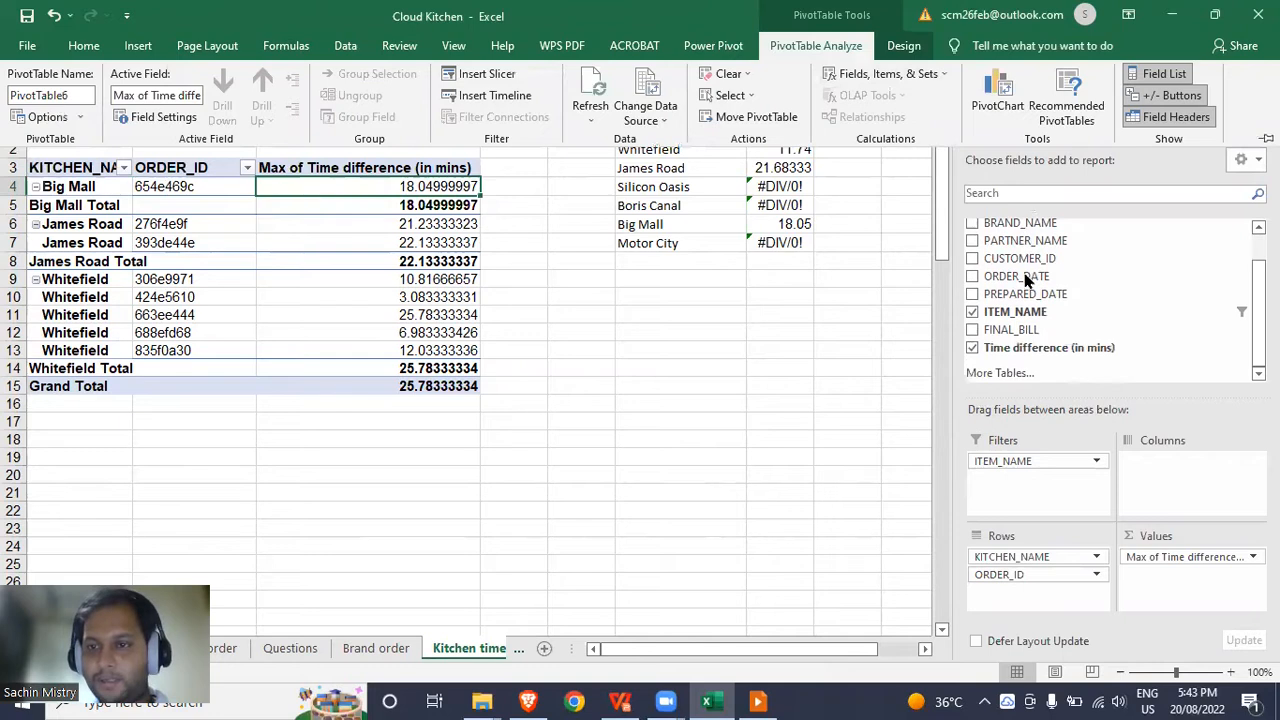
Change the pivot's data source to SALES columns A through L.
click(638, 80)
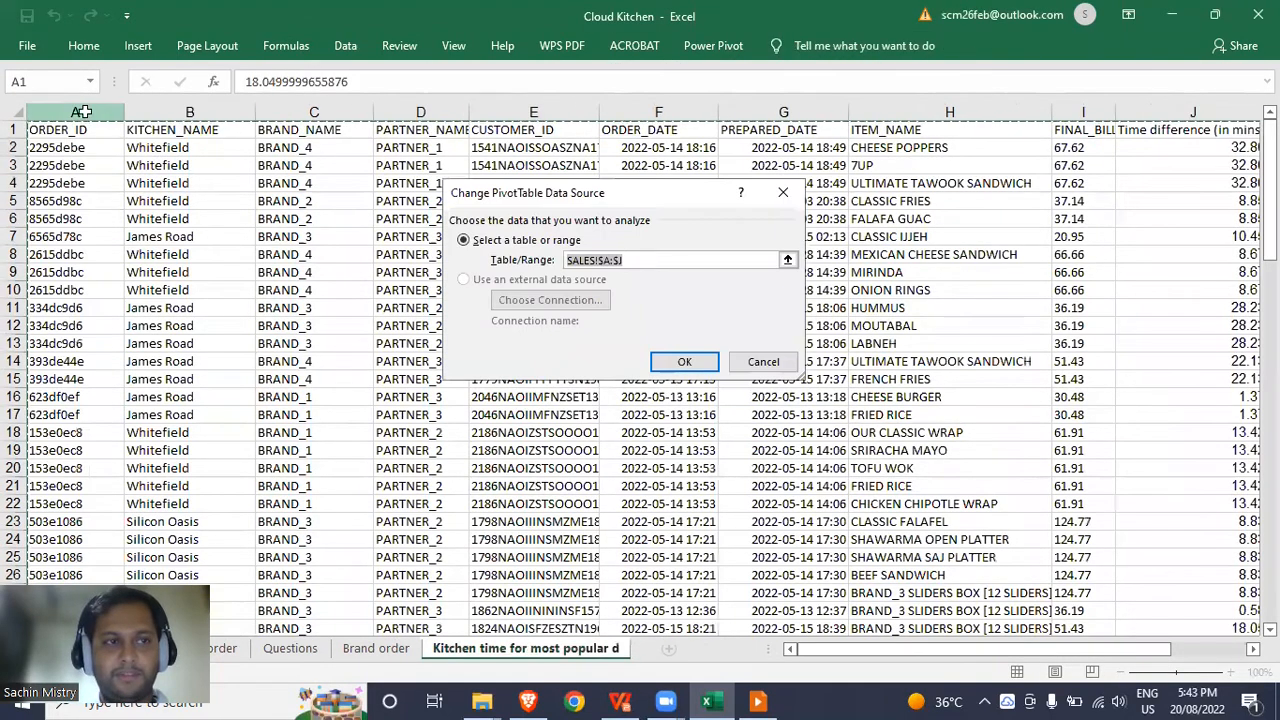
click(83, 112)
key(ctrl+shift+Right)
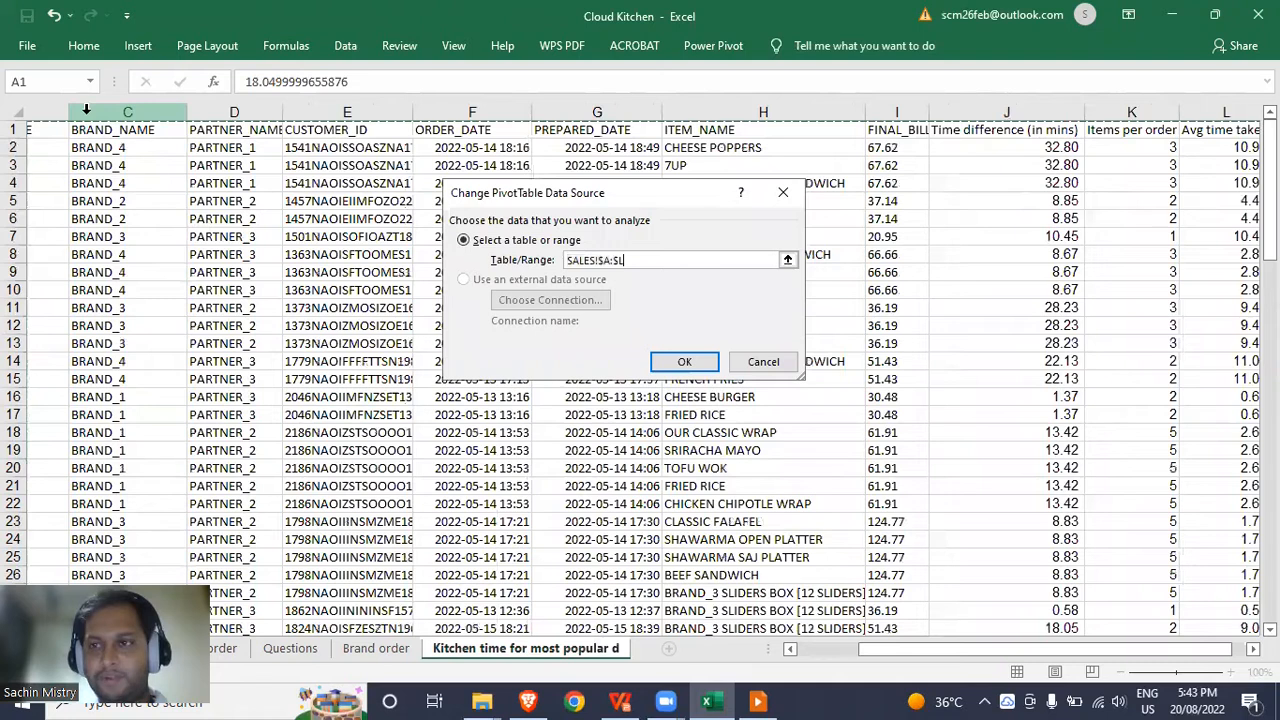
key(Return)
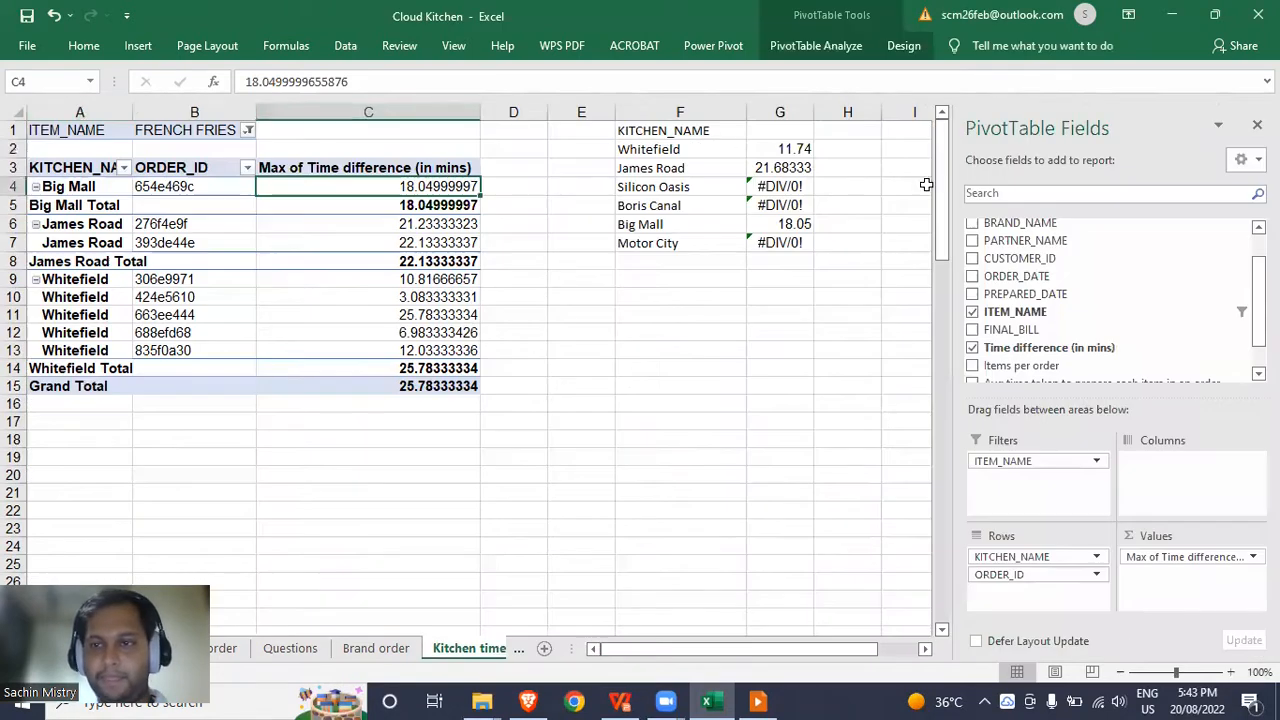
Replace the Time difference value with Avg time, summarized by Max.
scroll(1063, 350, down, 1)
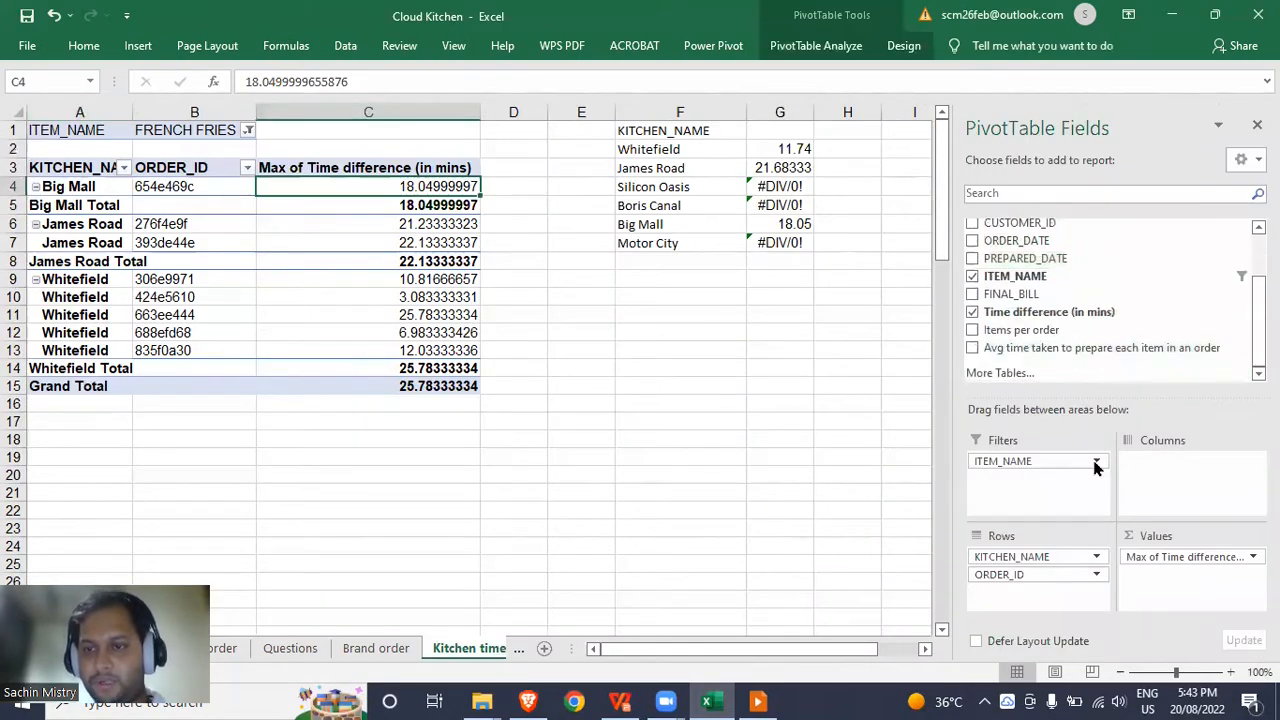
drag(1134, 557, 925, 348)
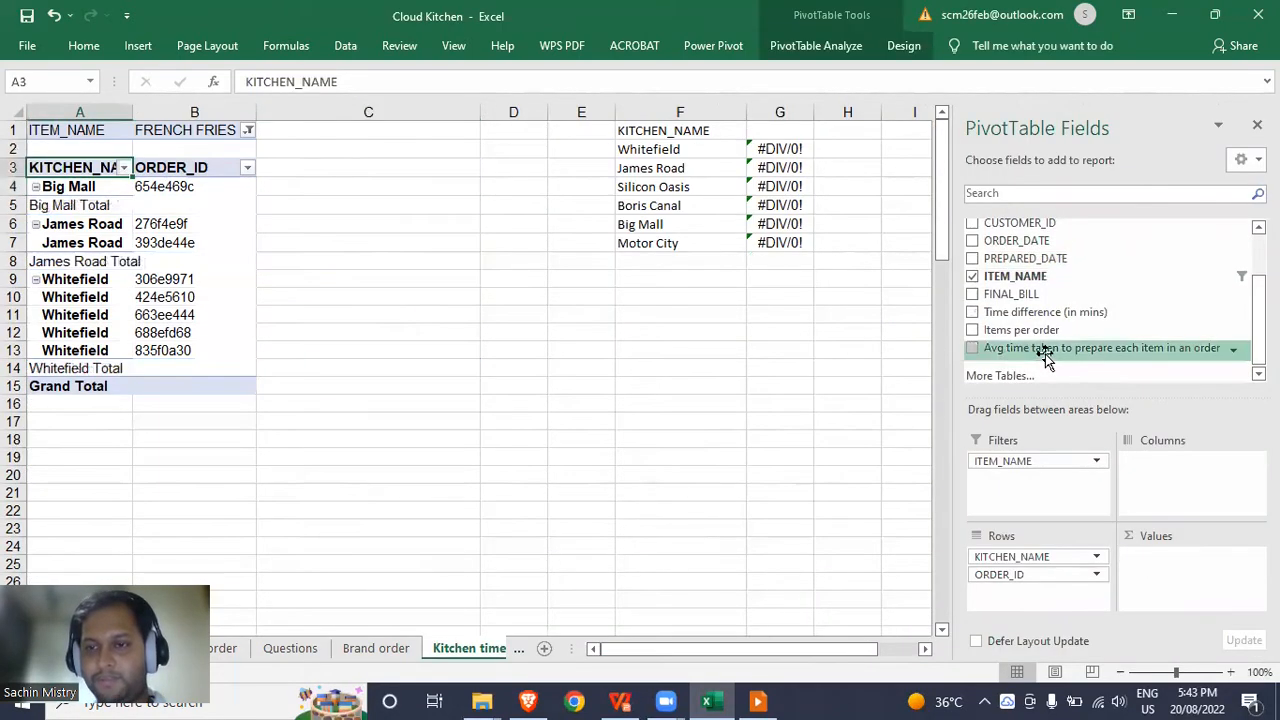
drag(1045, 352, 1190, 560)
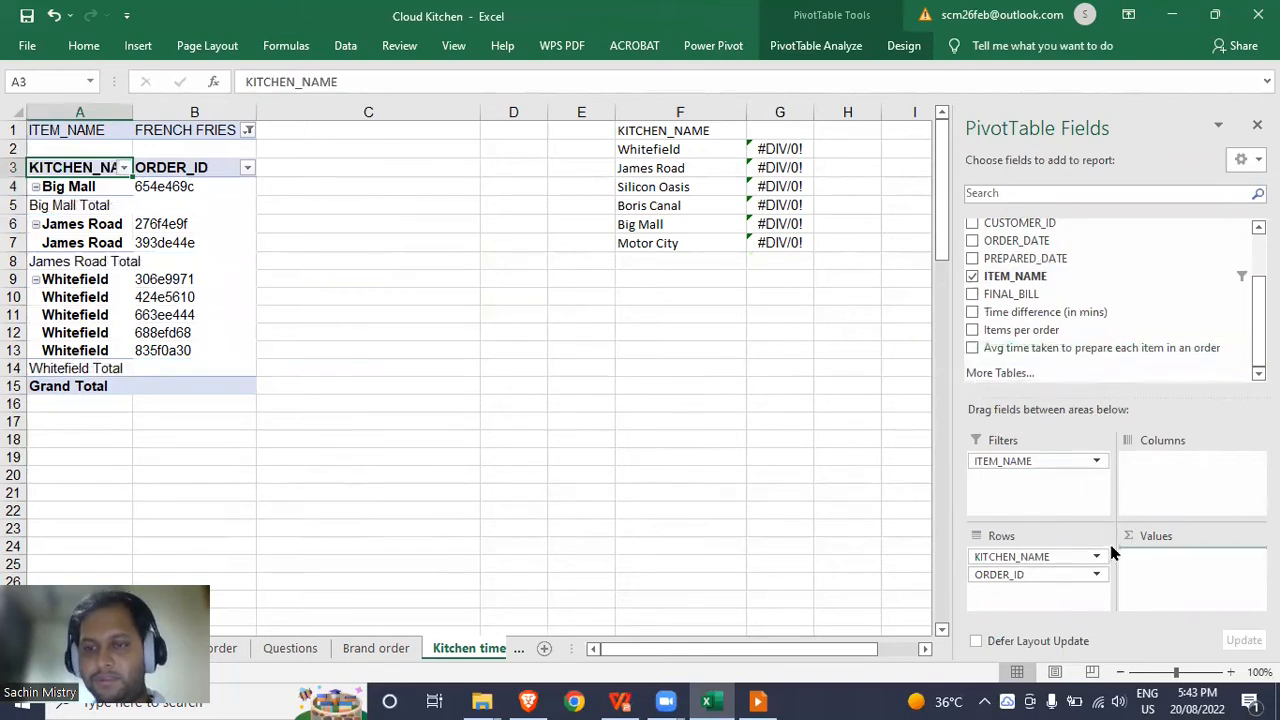
drag(1113, 552, 1160, 560)
right_click(383, 187)
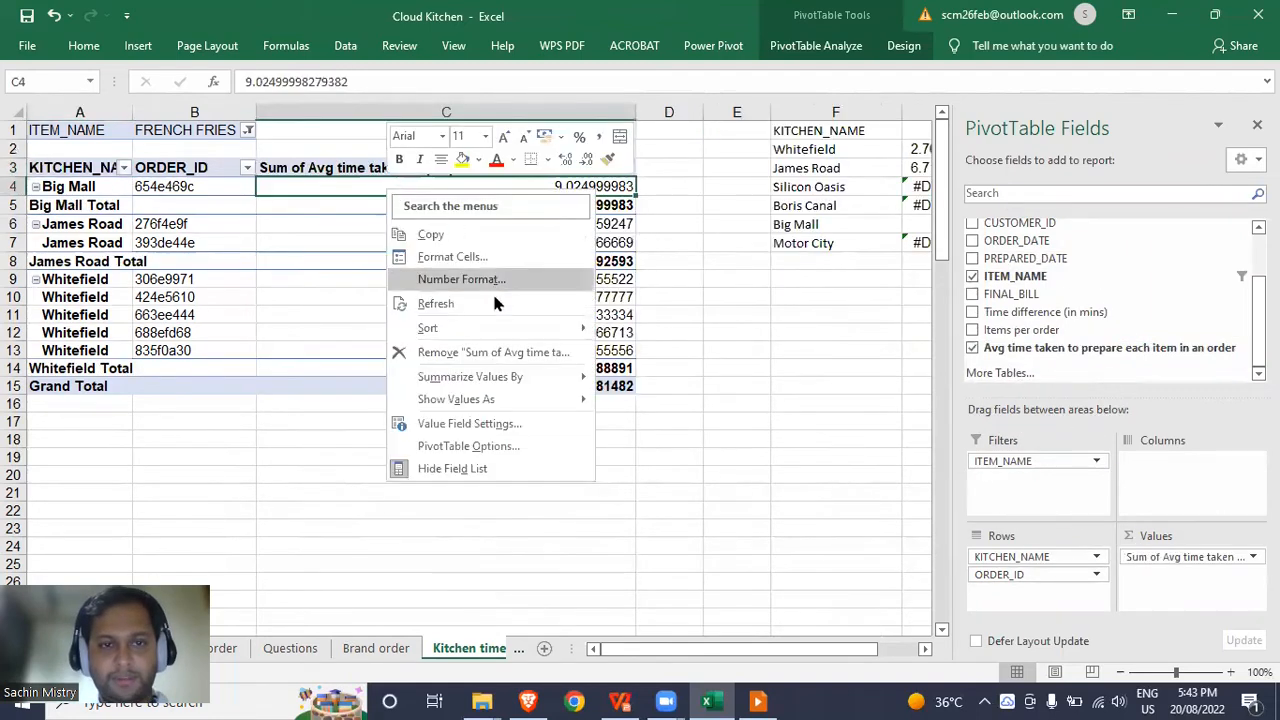
mouse_move(500, 382)
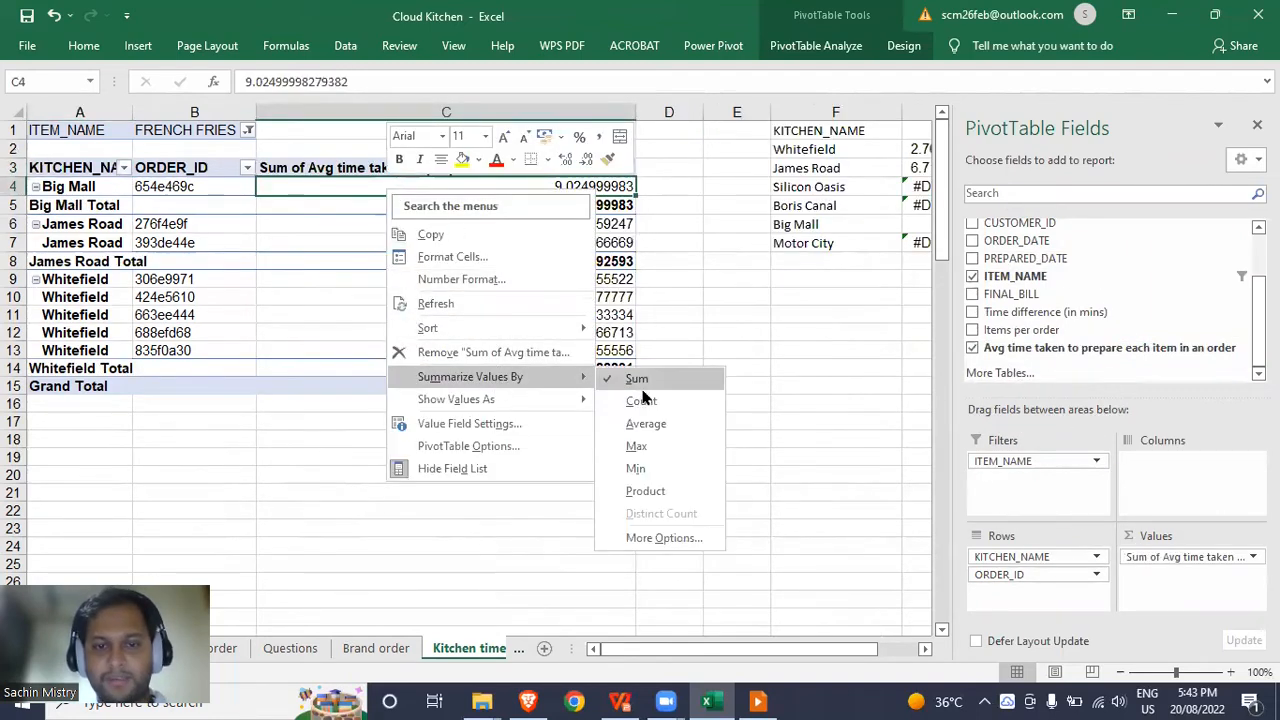
click(633, 447)
Compare the Big Mall pivot value with the side table's average formula, then return to Questions.
click(716, 257)
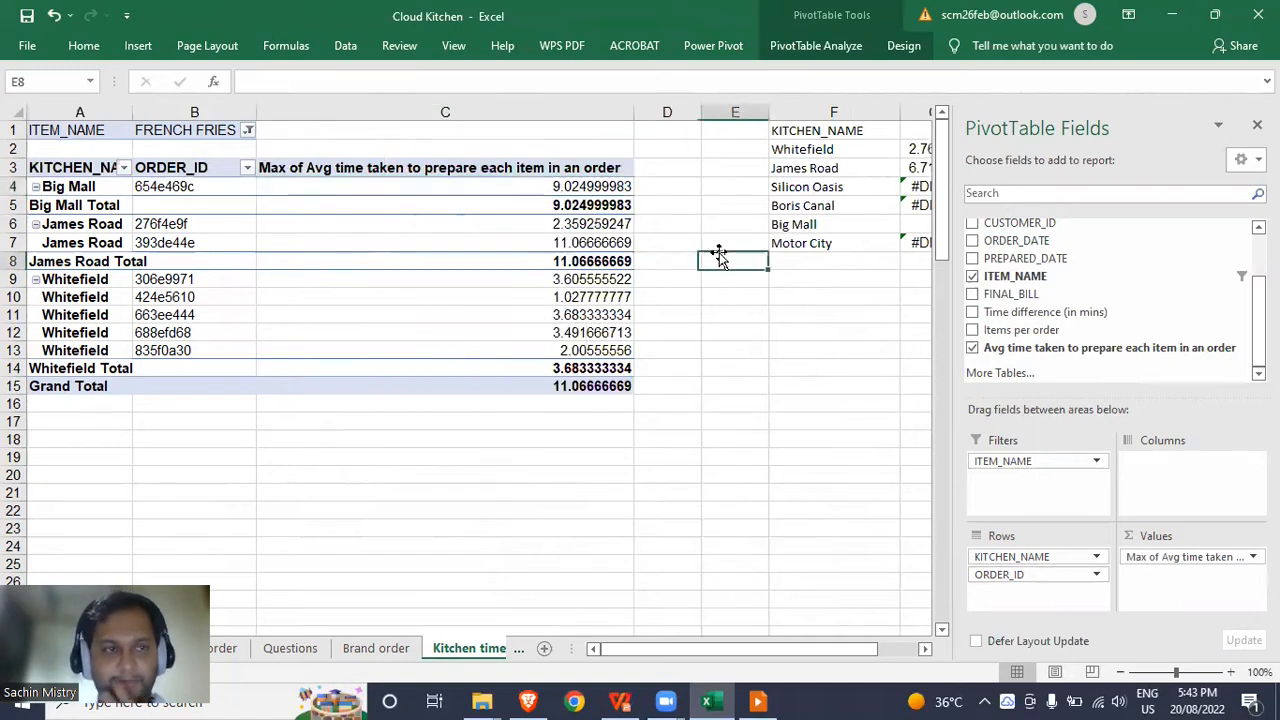
click(216, 192)
click(217, 187)
click(605, 186)
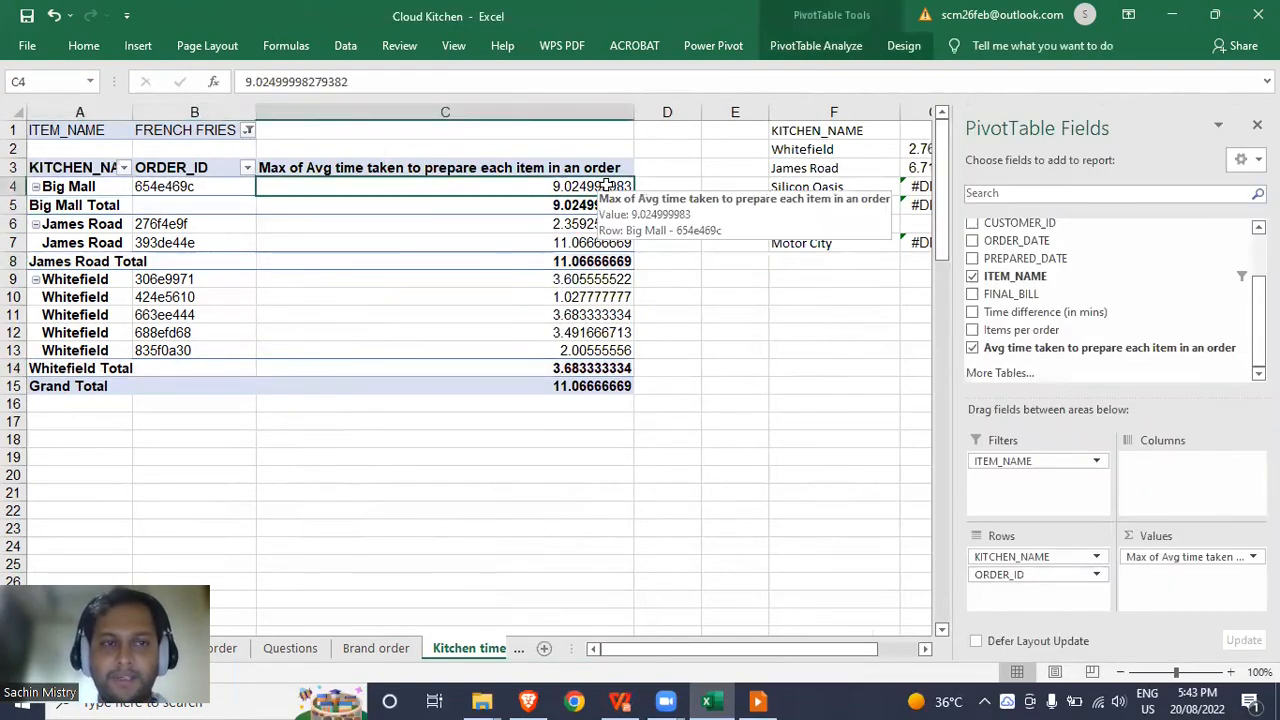
click(740, 279)
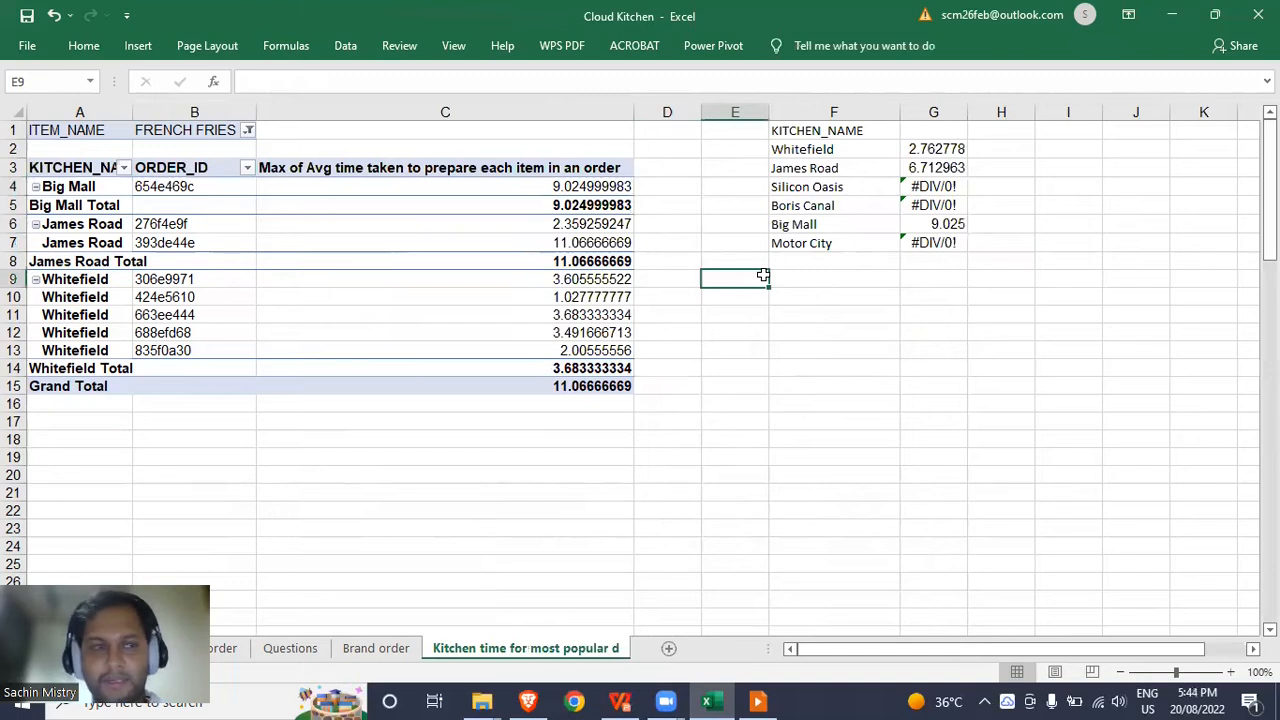
click(836, 225)
click(940, 225)
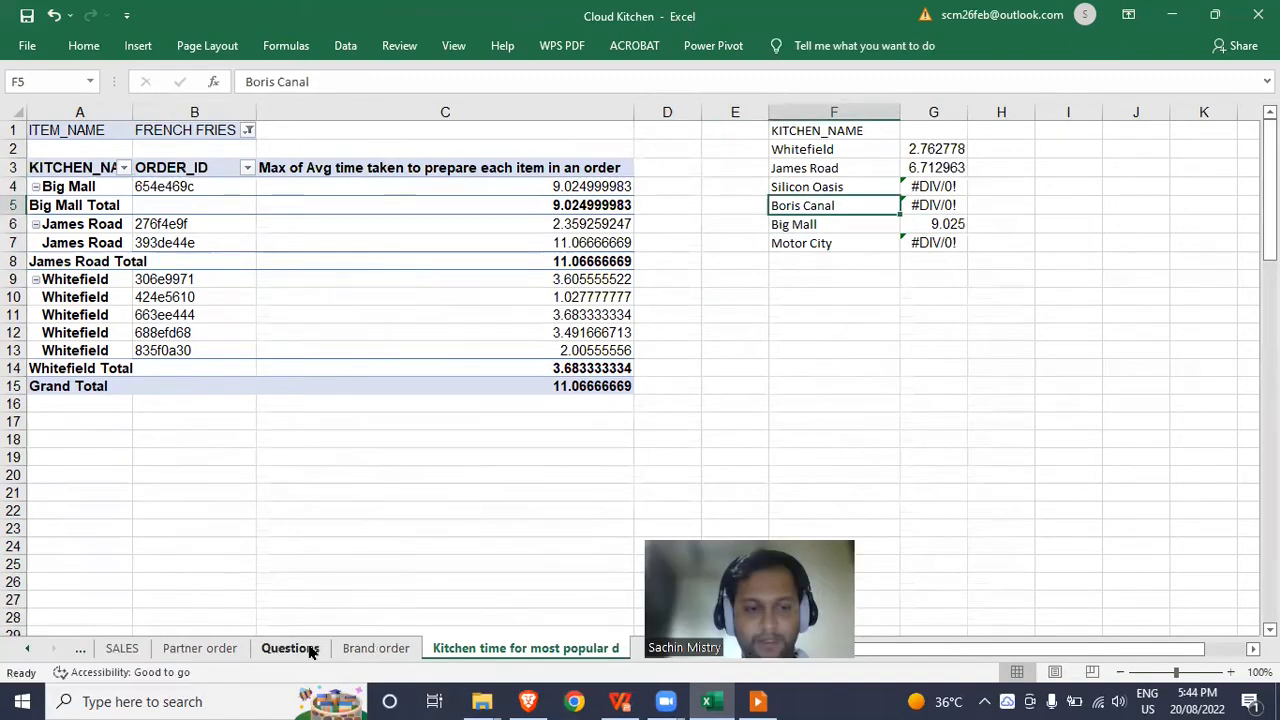
click(288, 648)
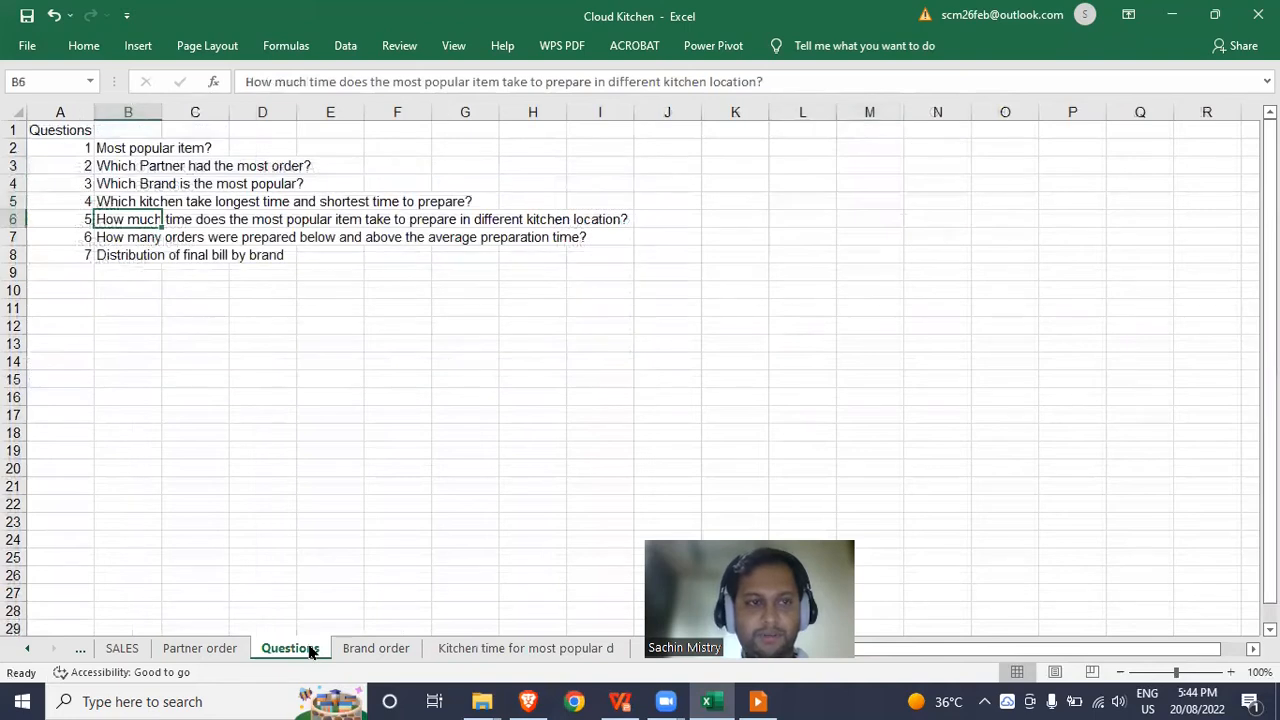
click(122, 237)
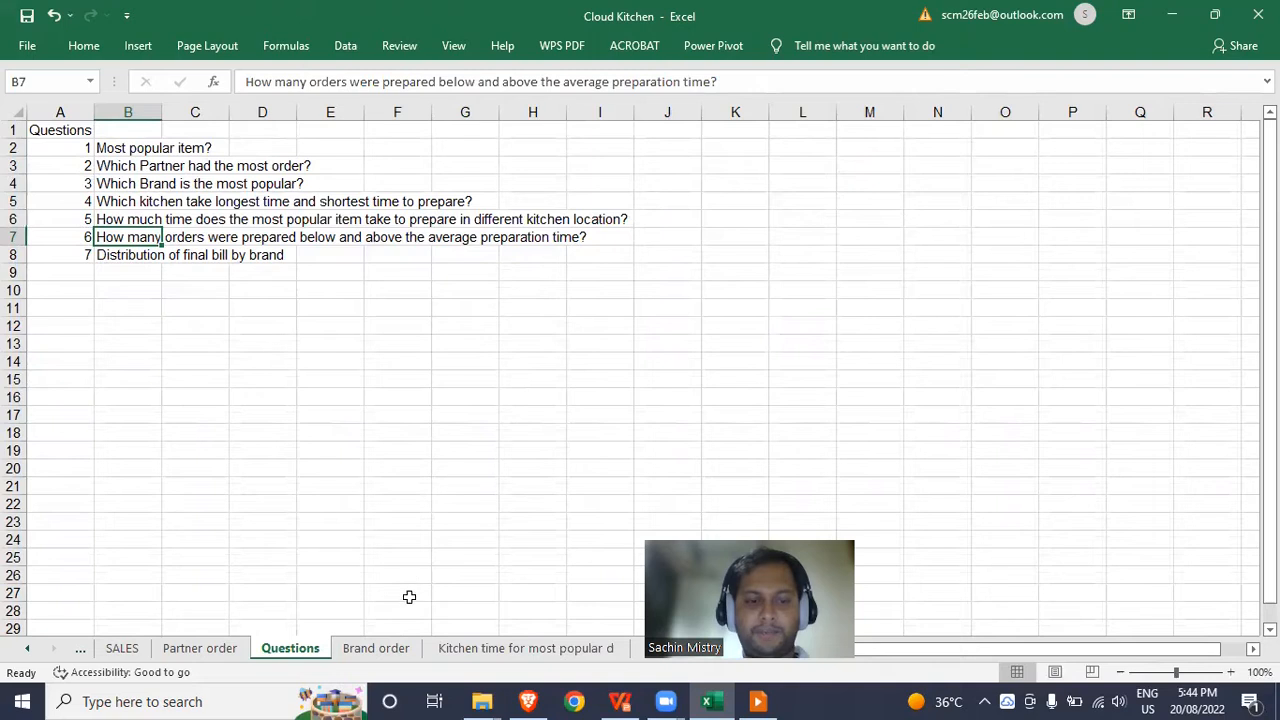
click(487, 648)
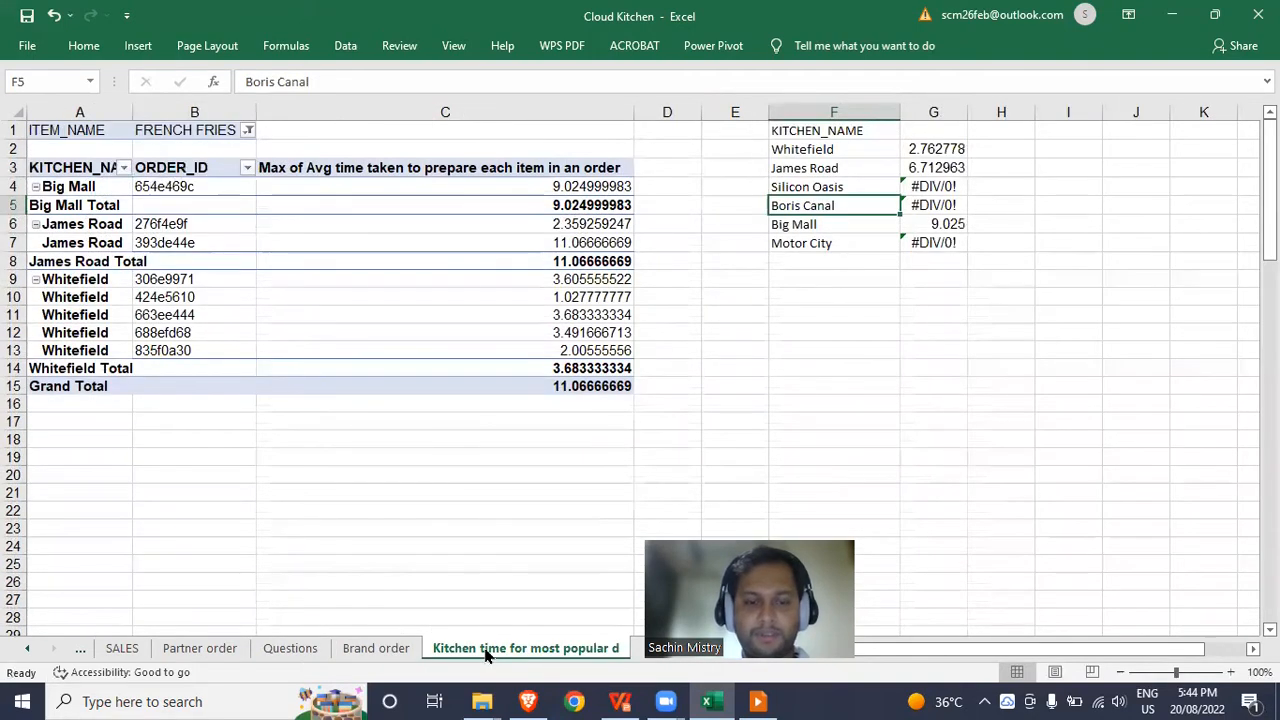
Copy the French Fries pivot sheet to the workbook's end and rename the copy 'Avg time'.
right_click(487, 651)
click(556, 497)
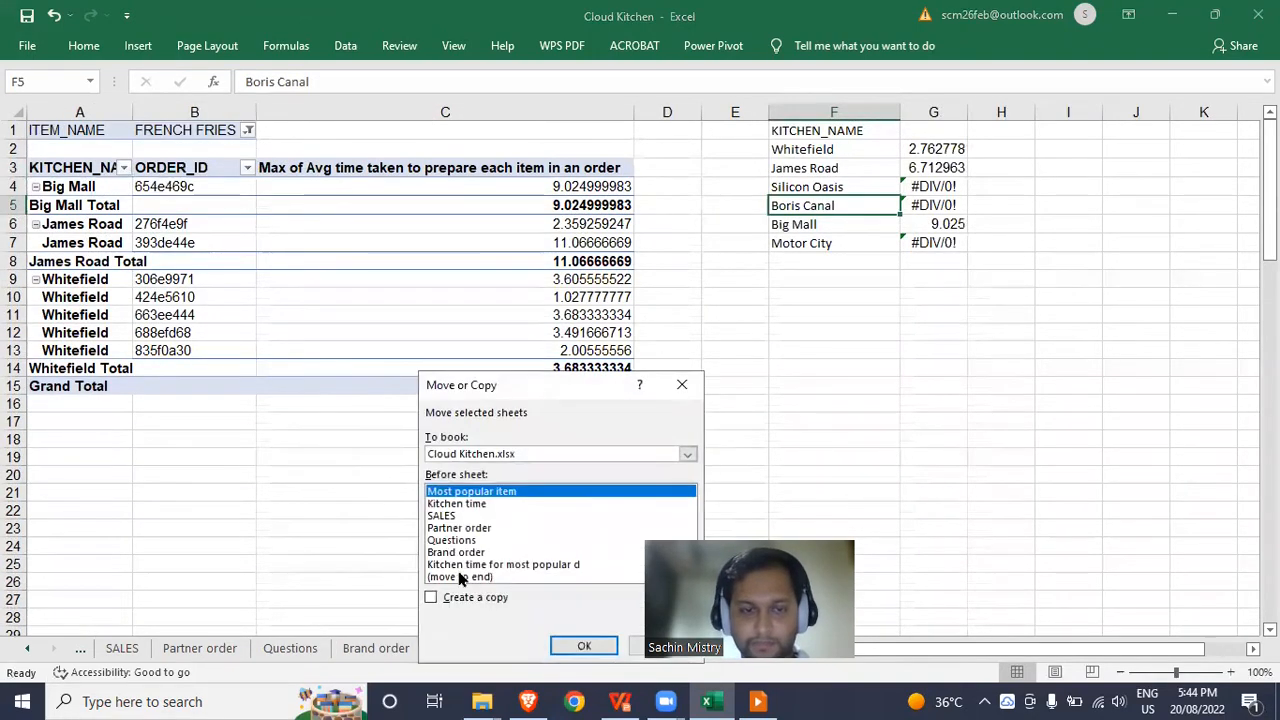
click(448, 577)
click(490, 598)
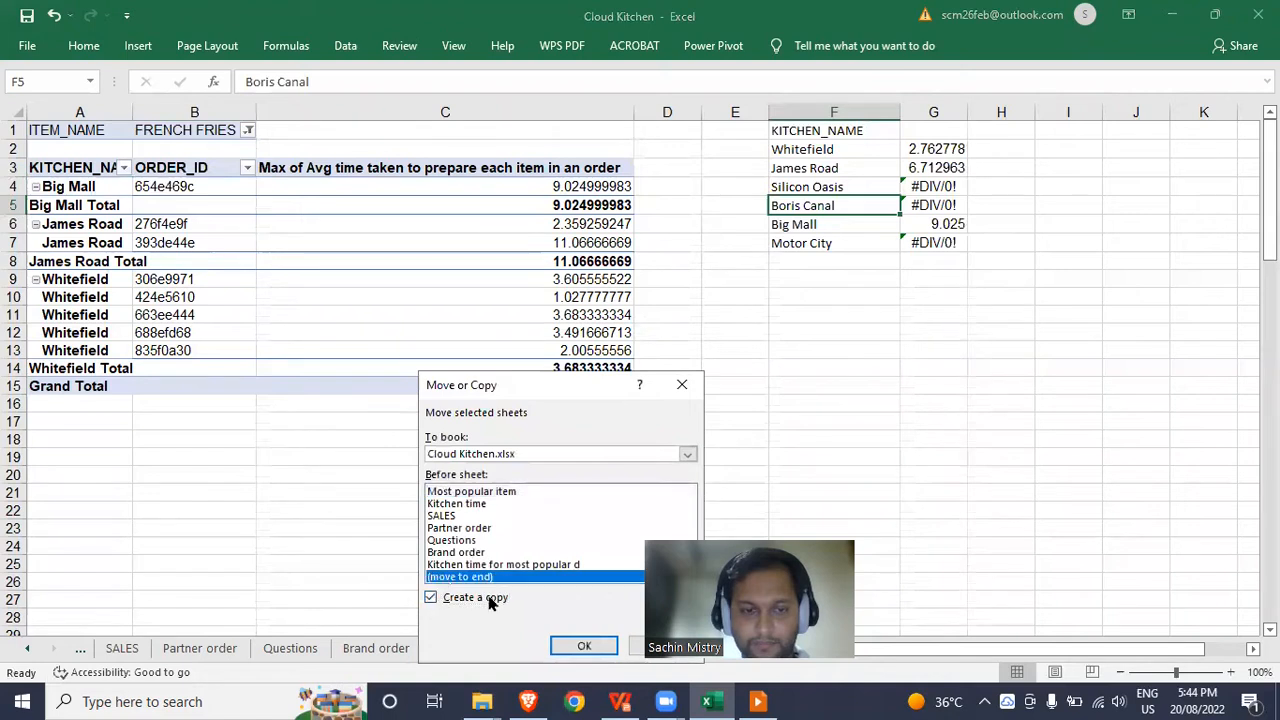
click(584, 645)
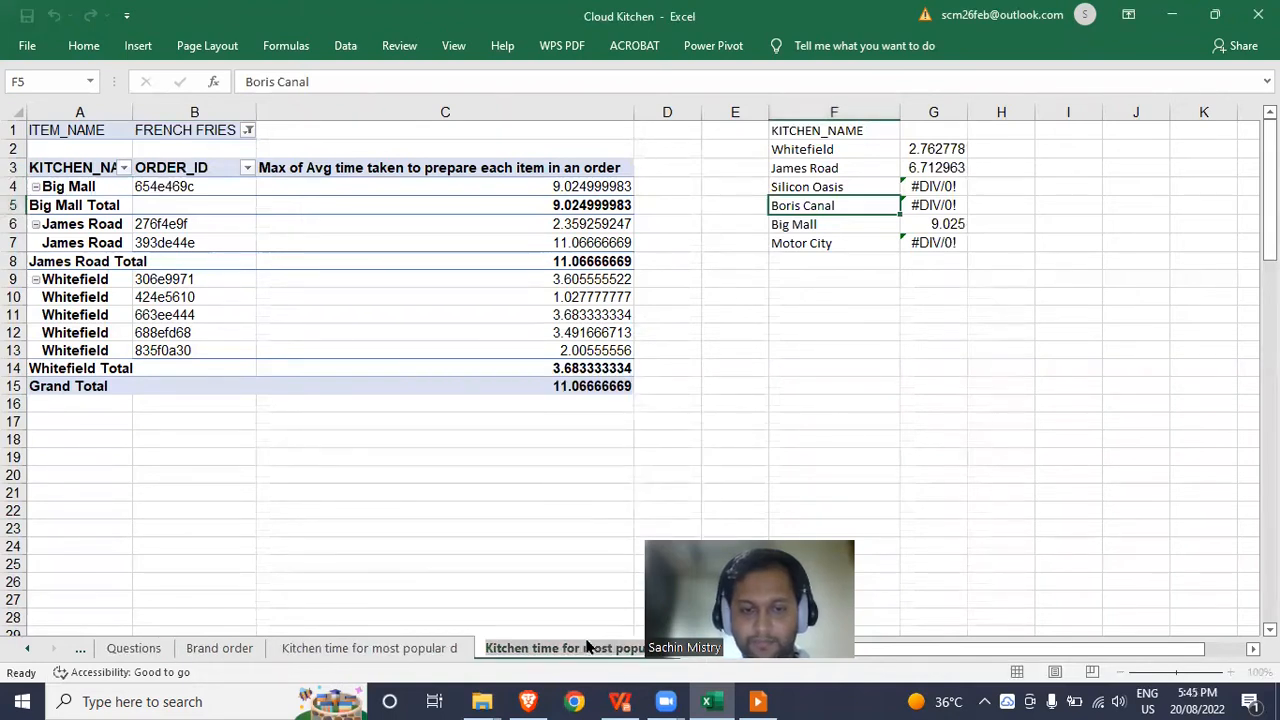
double_click(638, 652)
text(Avg time)
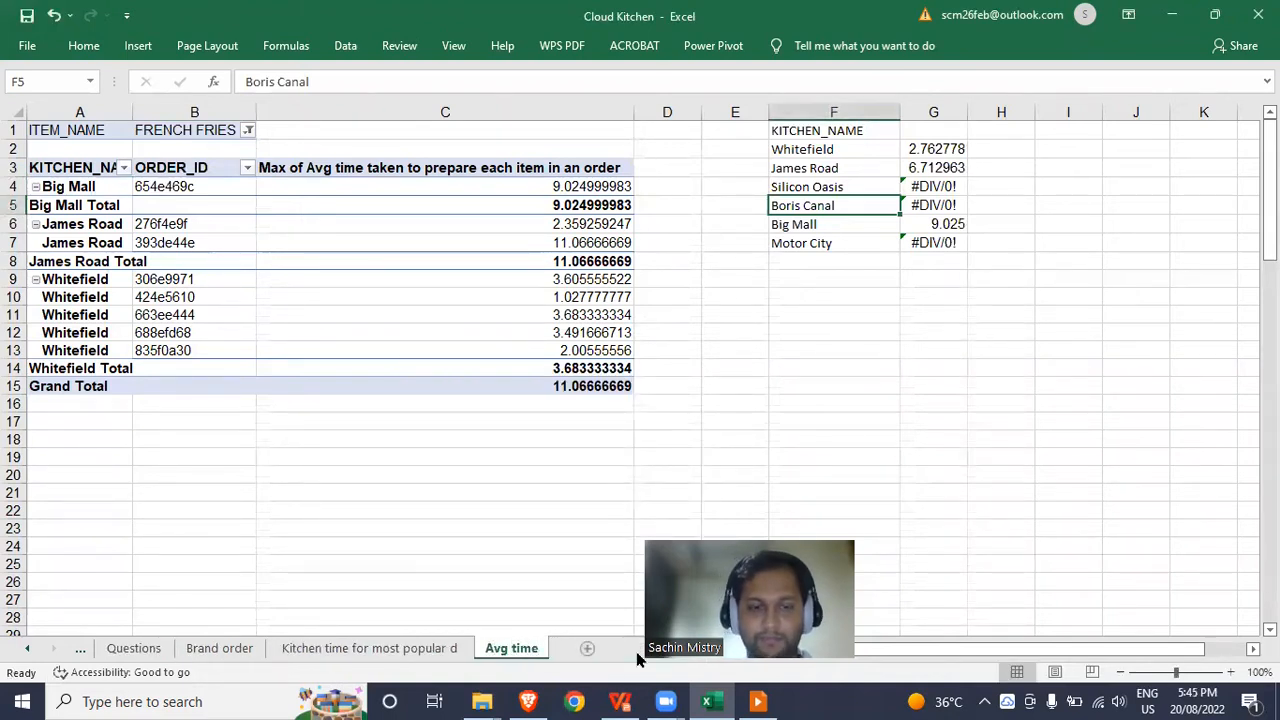
Remove the ITEM_NAME filter and KITCHEN_NAME rows, comparing against the Questions and kitchen pivot sheets.
click(292, 222)
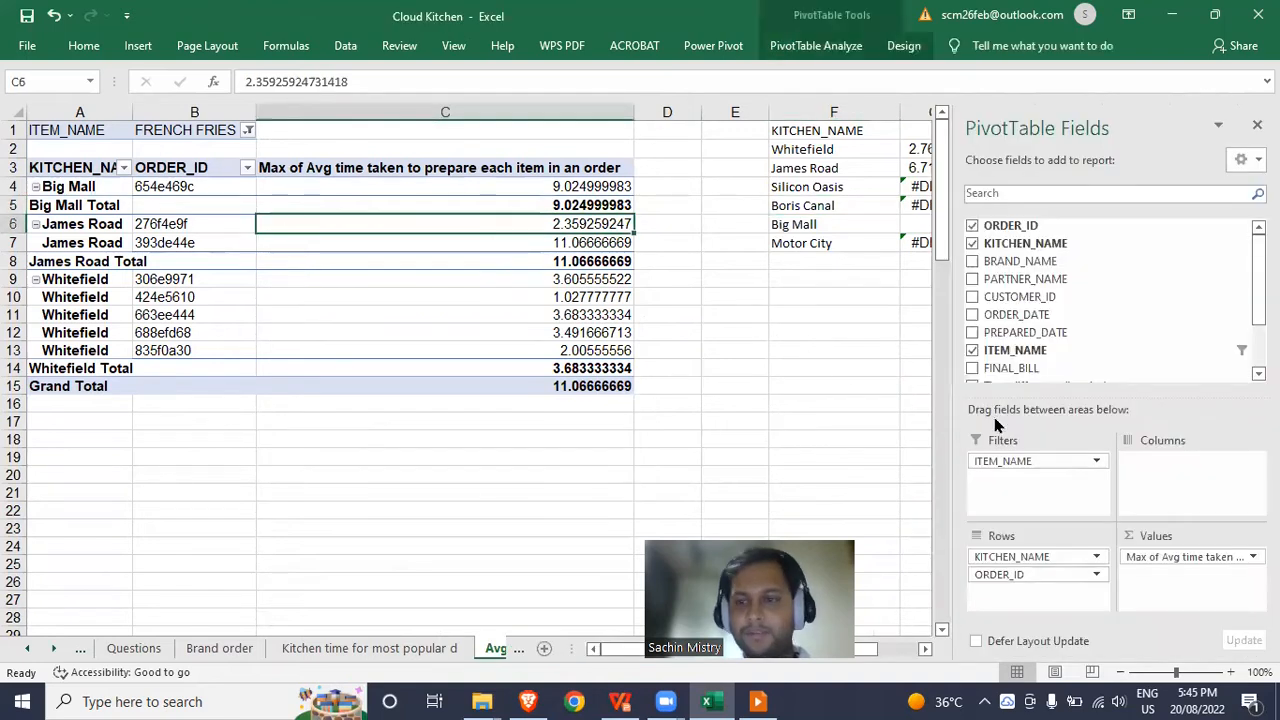
drag(1035, 461, 853, 351)
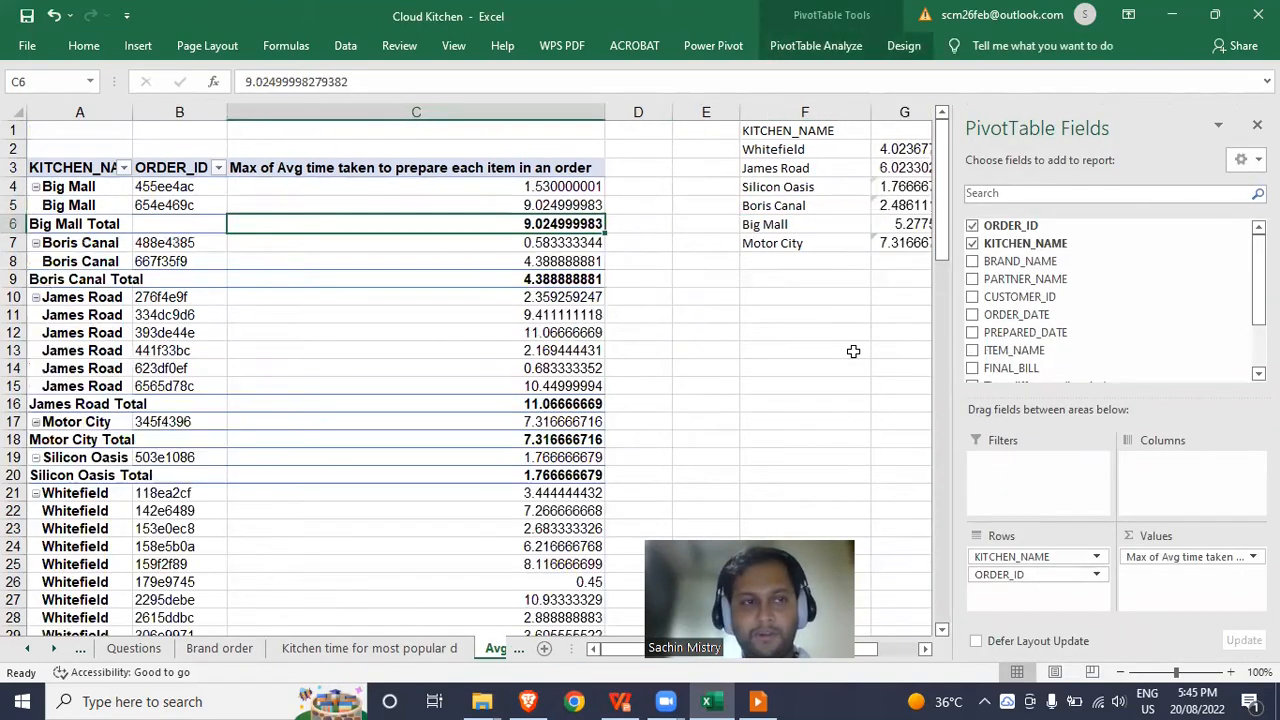
drag(1037, 560, 805, 335)
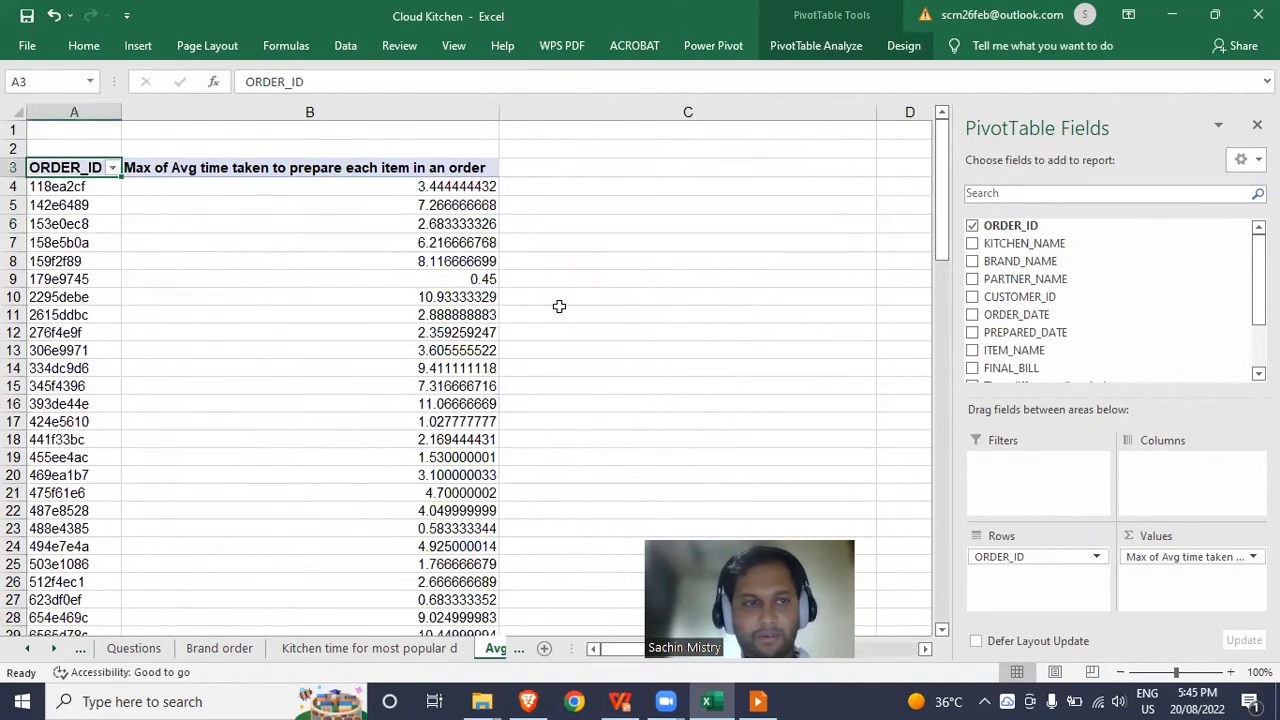
click(409, 190)
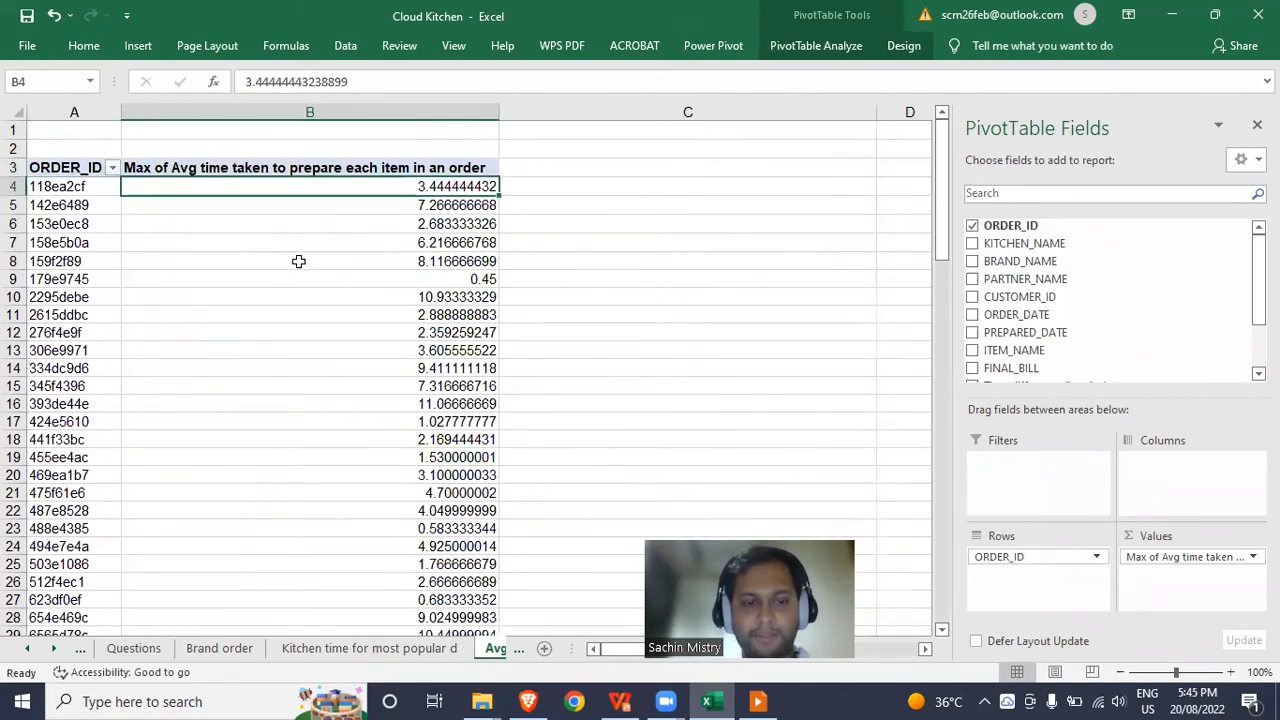
click(140, 652)
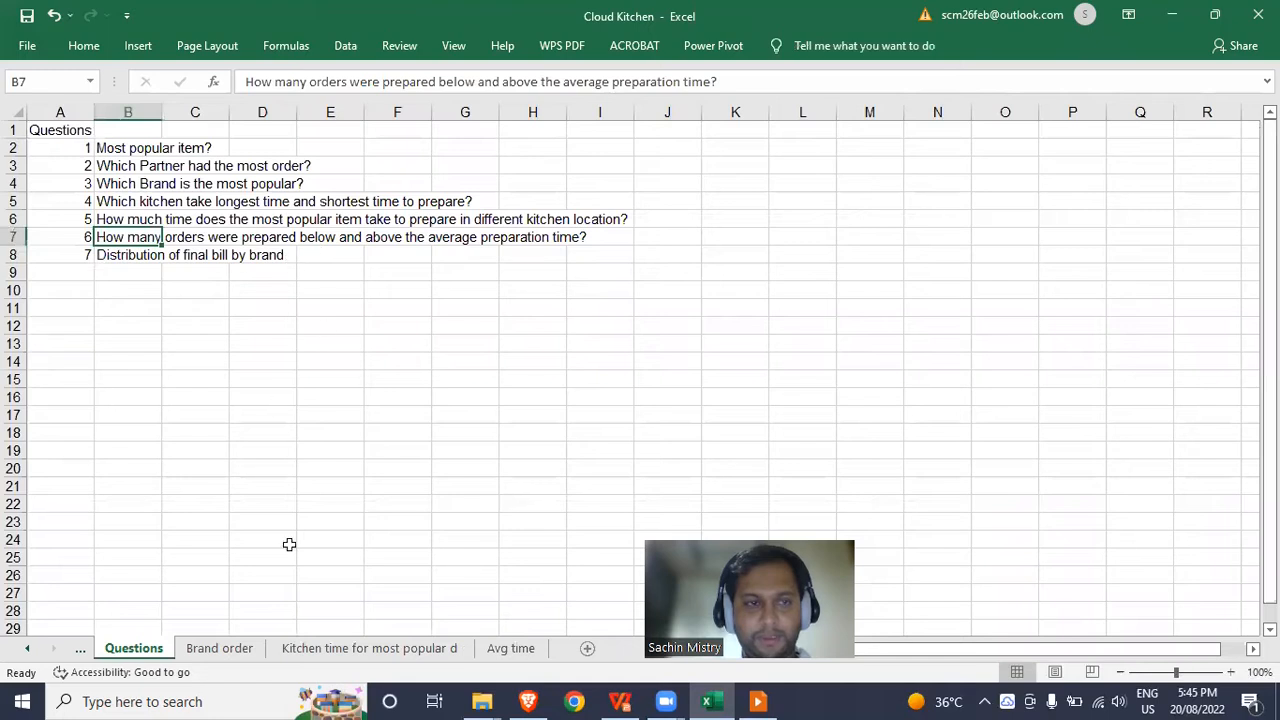
click(422, 648)
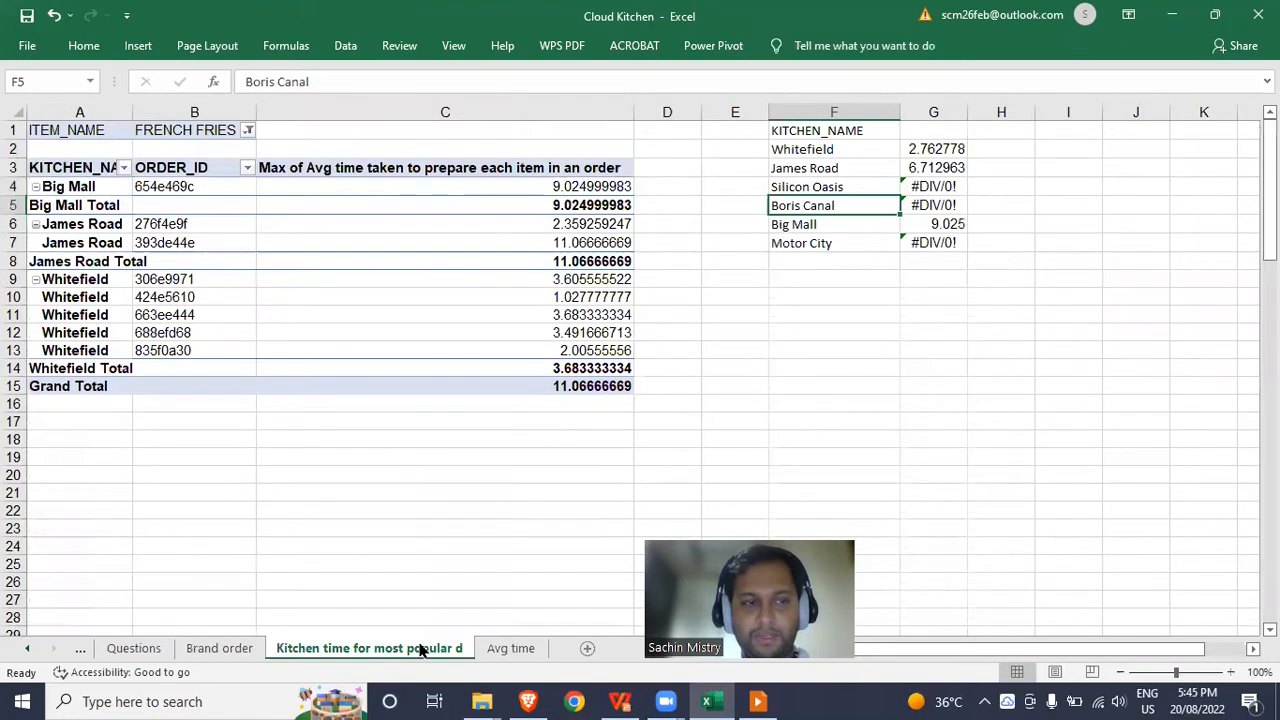
click(492, 650)
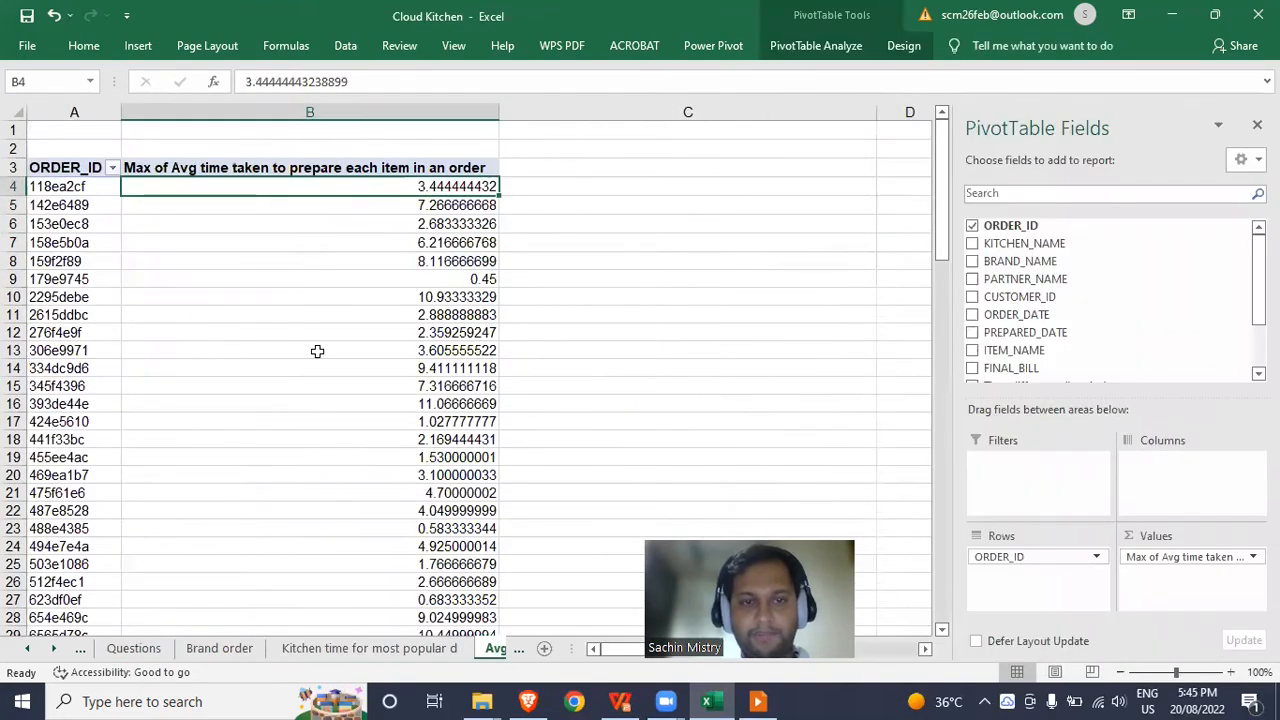
Swap the Avg time value for Max of Time difference (in mins) per ORDER_ID.
click(317, 350)
drag(1155, 563, 852, 378)
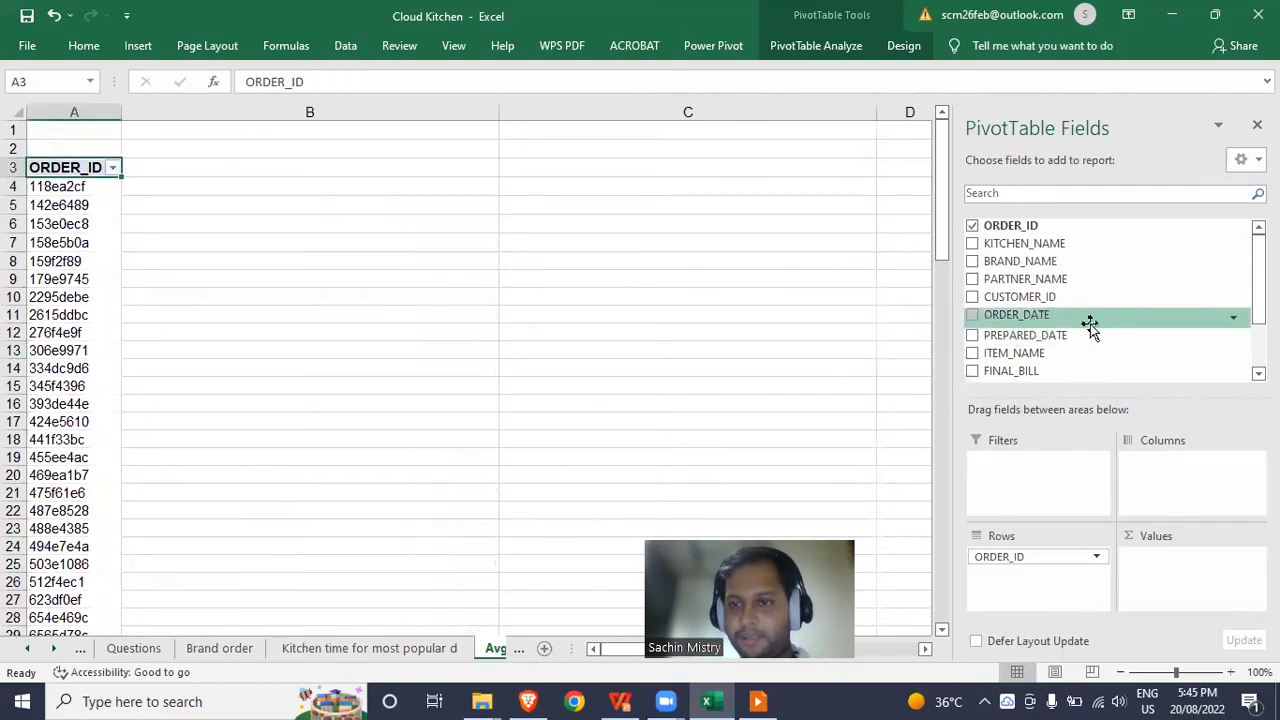
scroll(1042, 320, down, 2)
drag(1063, 315, 1202, 583)
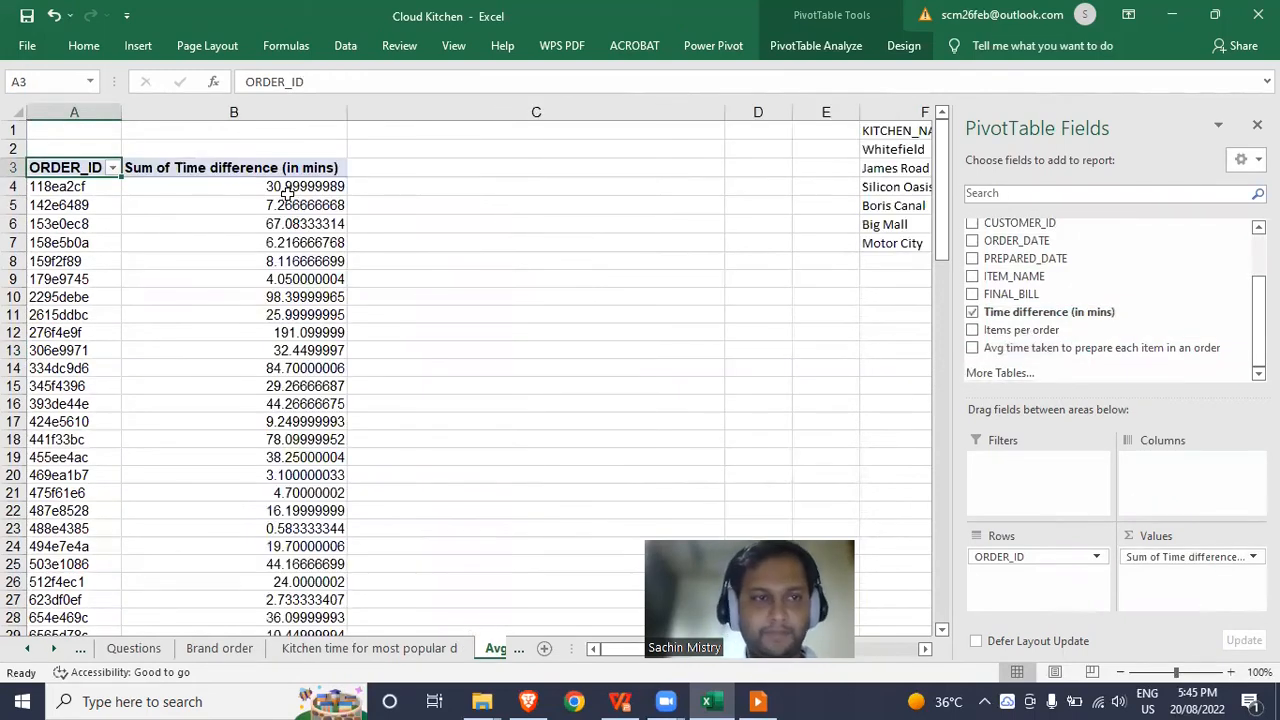
right_click(287, 188)
mouse_move(416, 384)
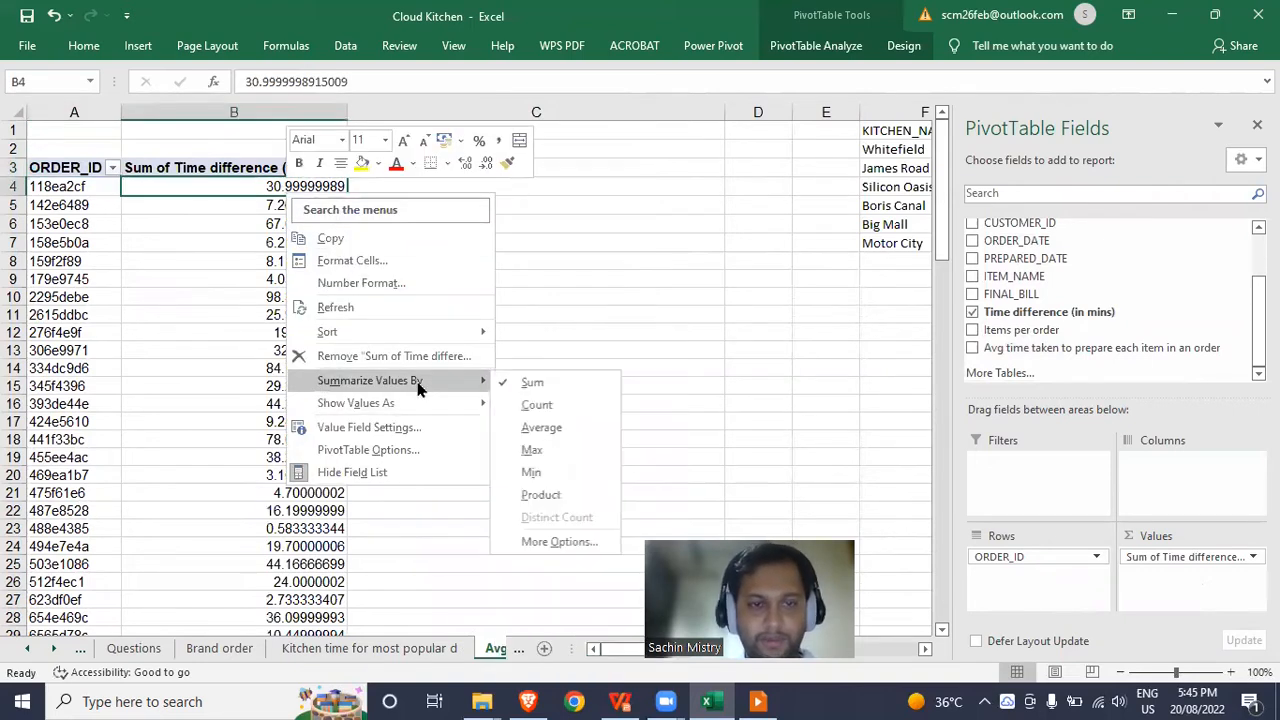
click(538, 451)
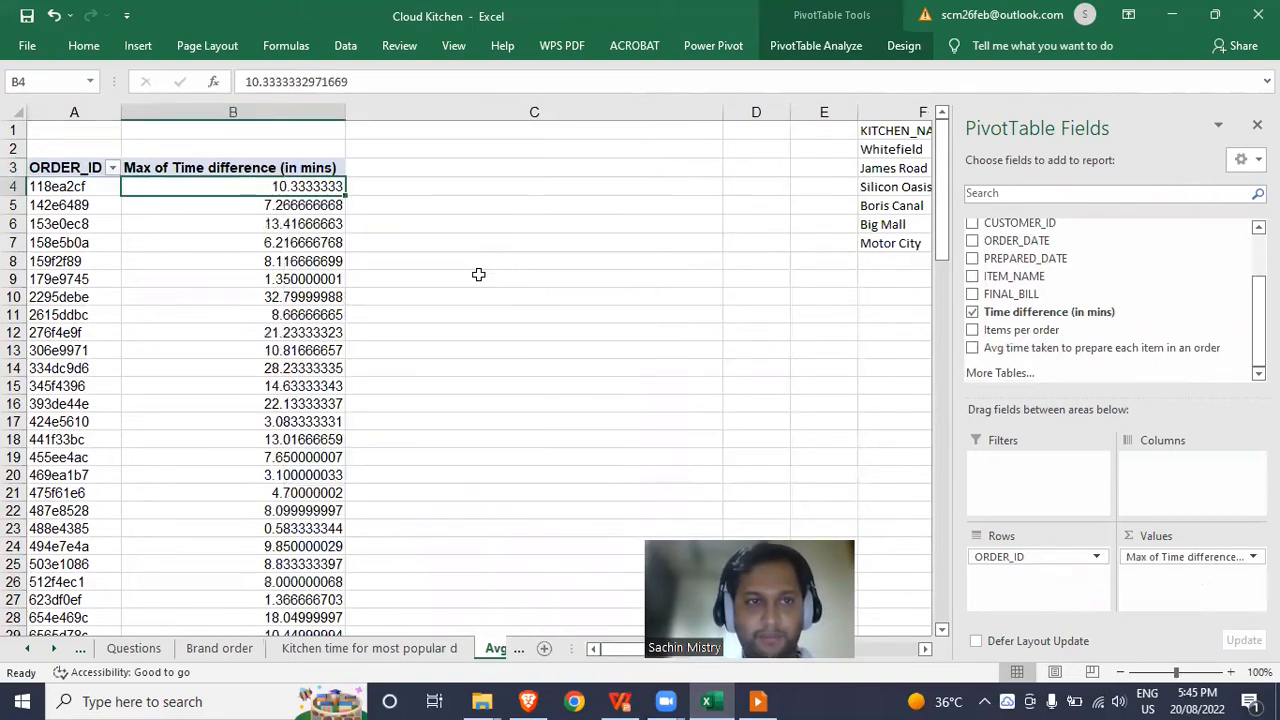
click(113, 185)
click(192, 187)
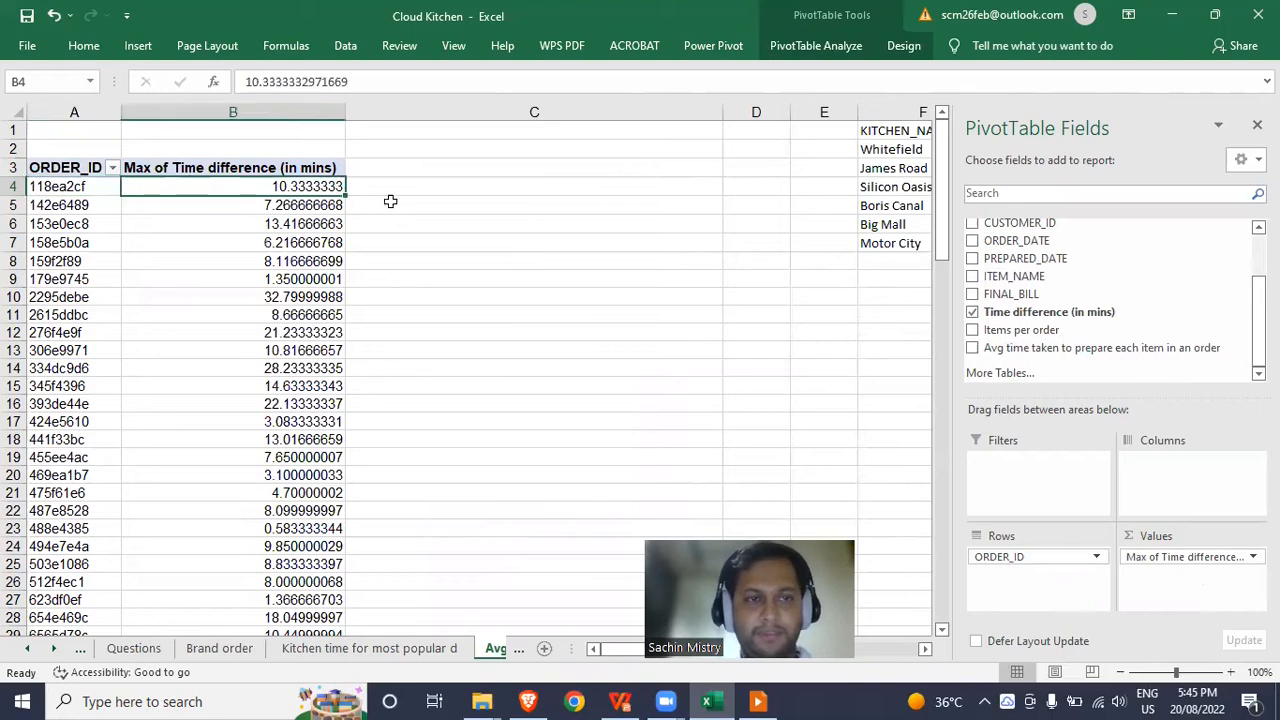
click(508, 191)
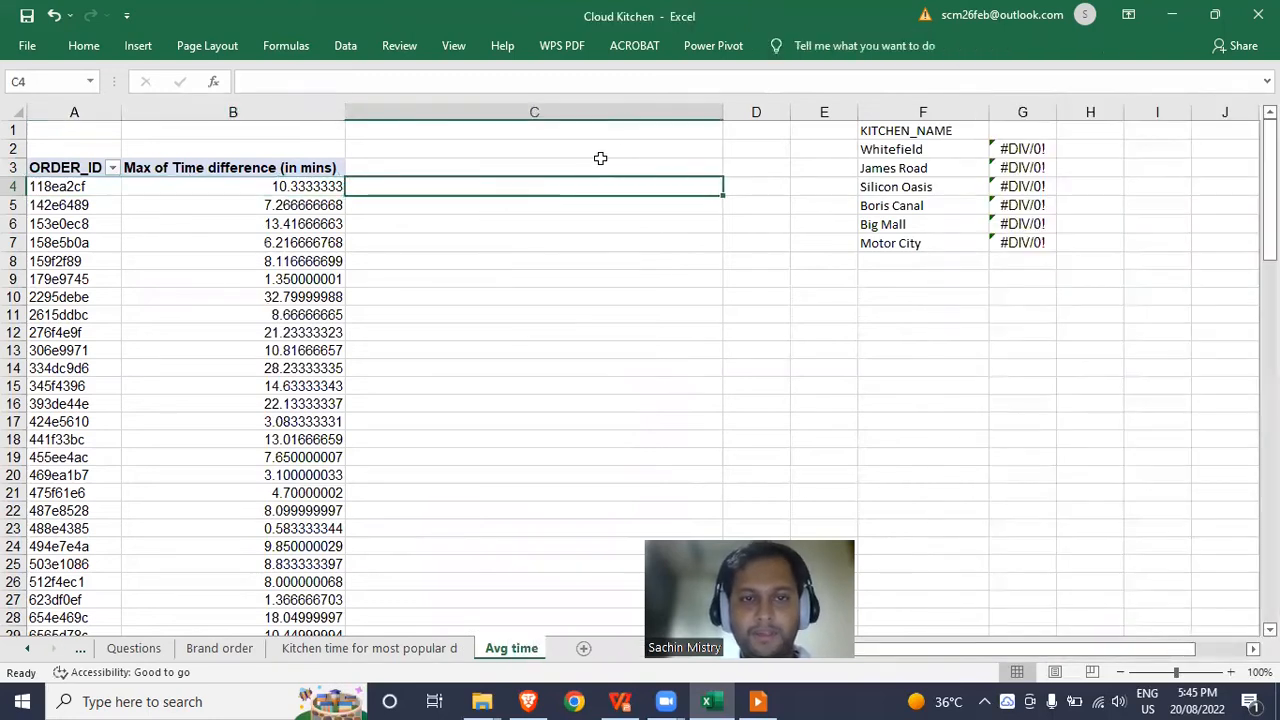
Enter =AVERAGE(B4:B36) in C4, giving 10.86212121.
text(=AVERAGE()
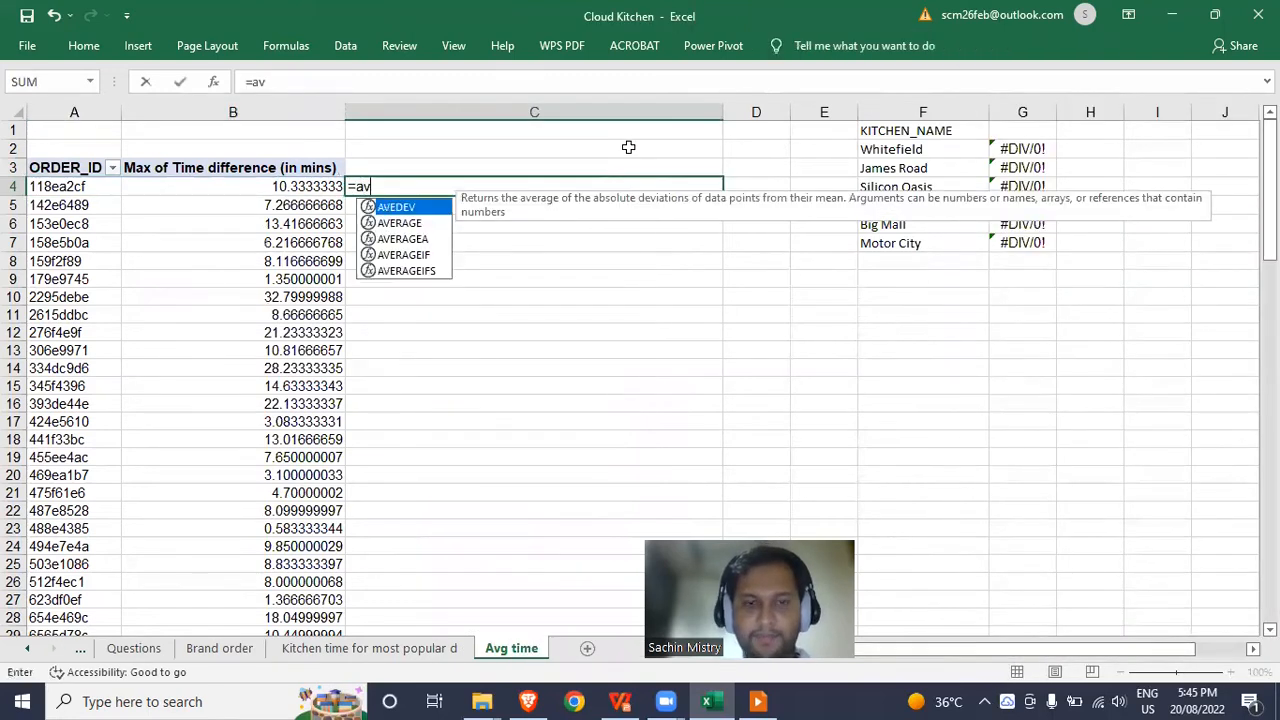
key(Left)
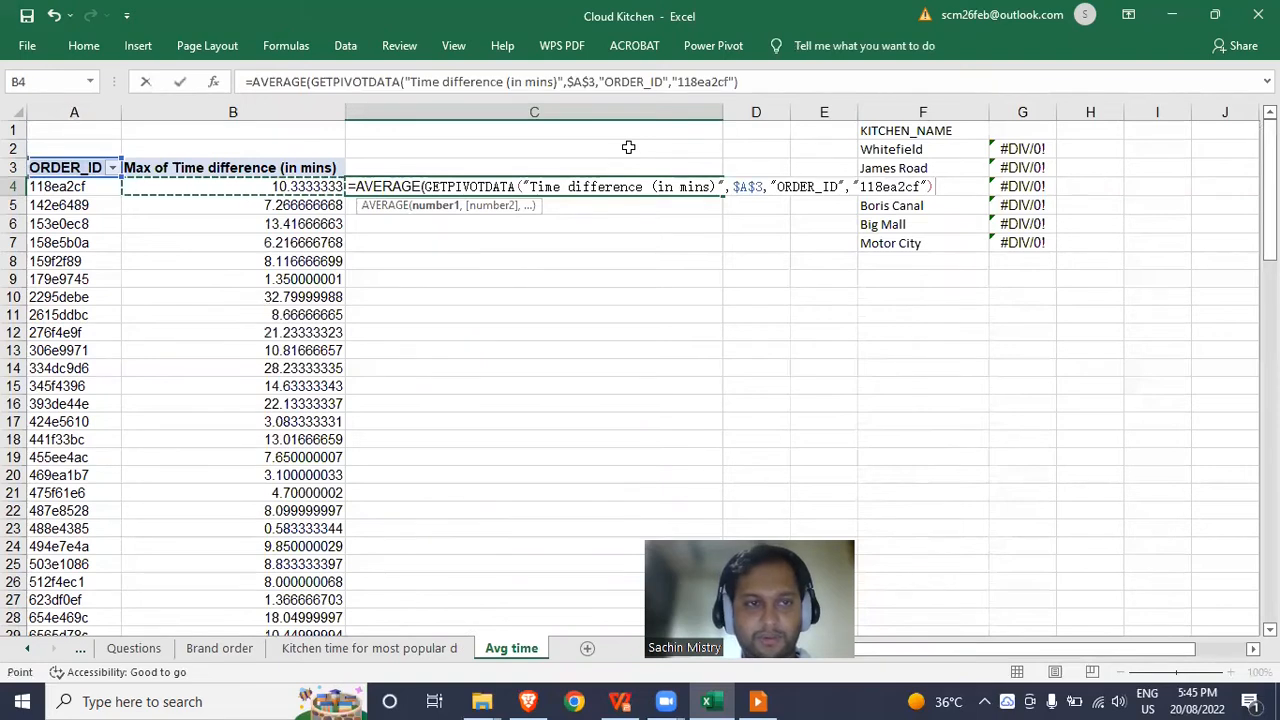
key(ctrl+shift+Down)
key(shift+Down)
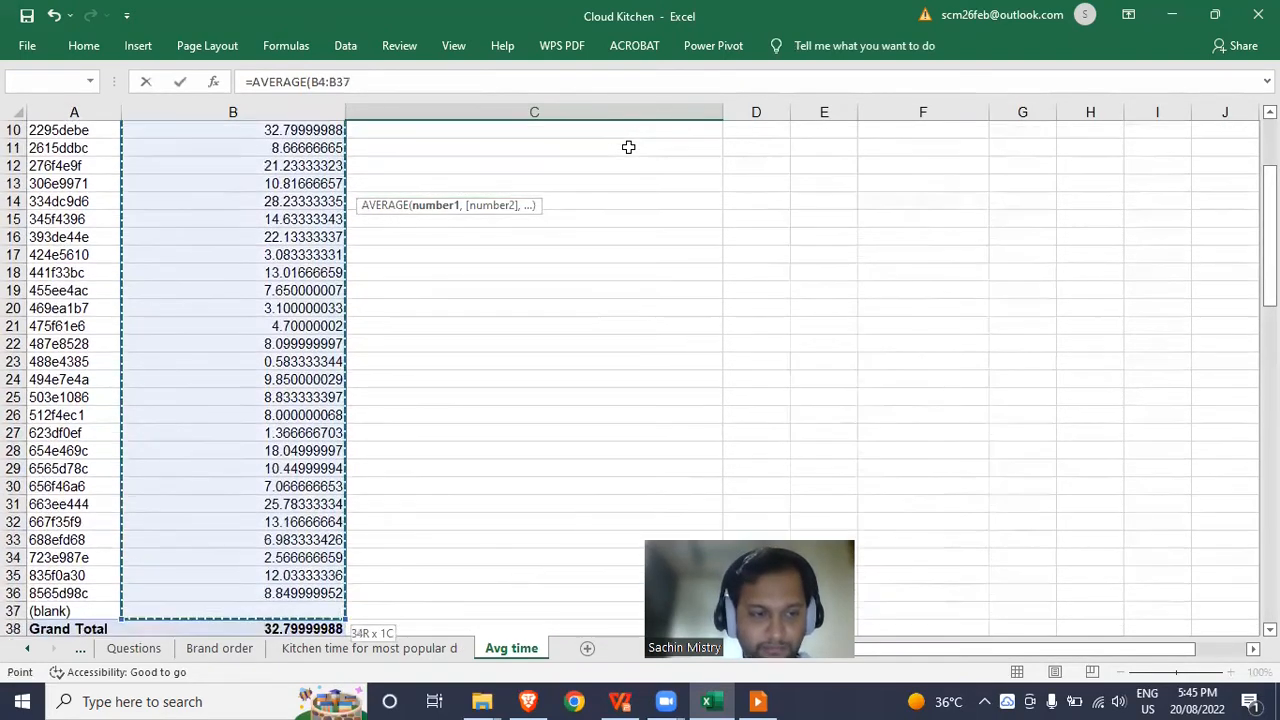
key(shift+Up)
key(Return)
scroll(628, 147, up, 1)
key(Up)
key(Down)
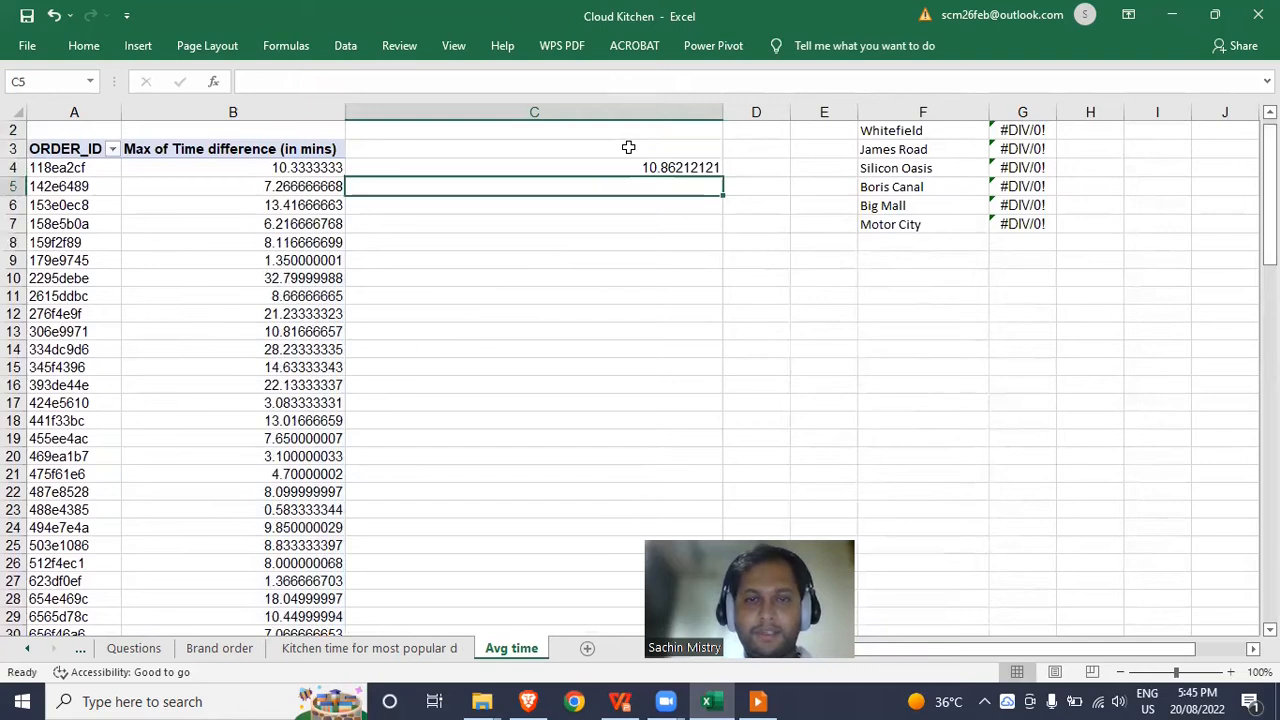
Start a COUNTIF formula over B4:B36 in C5.
text(=)
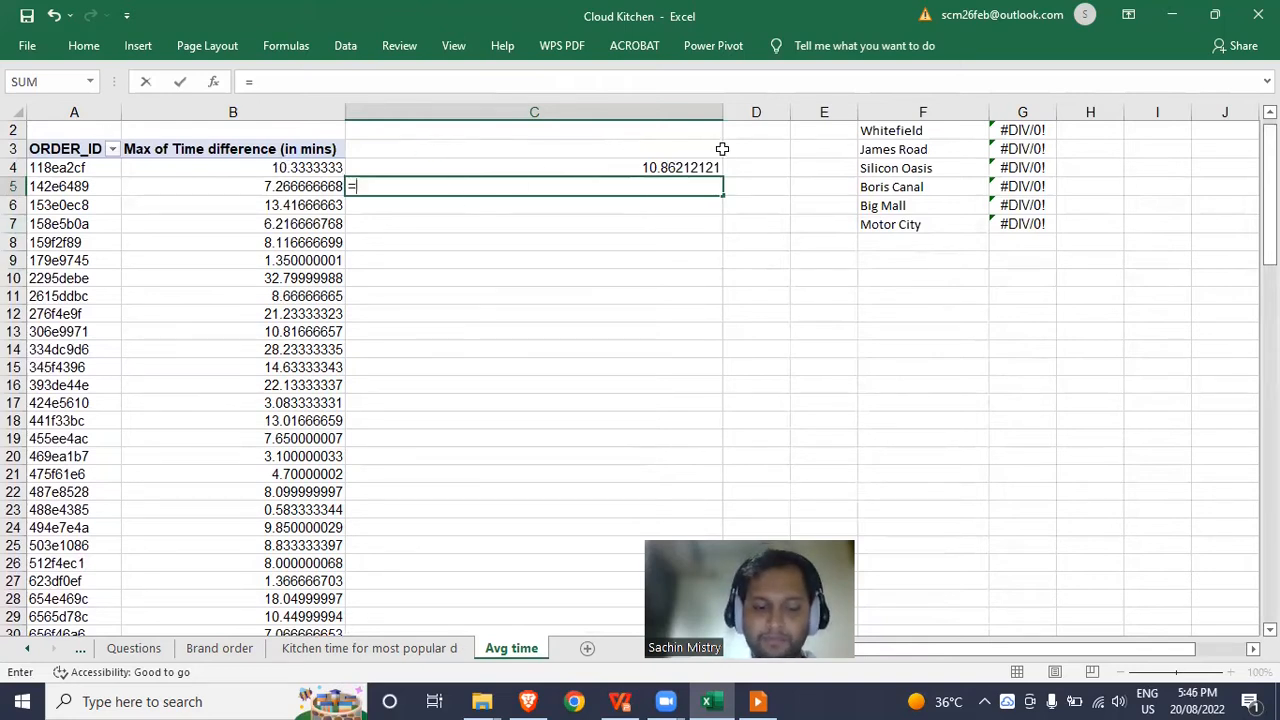
text(coun)
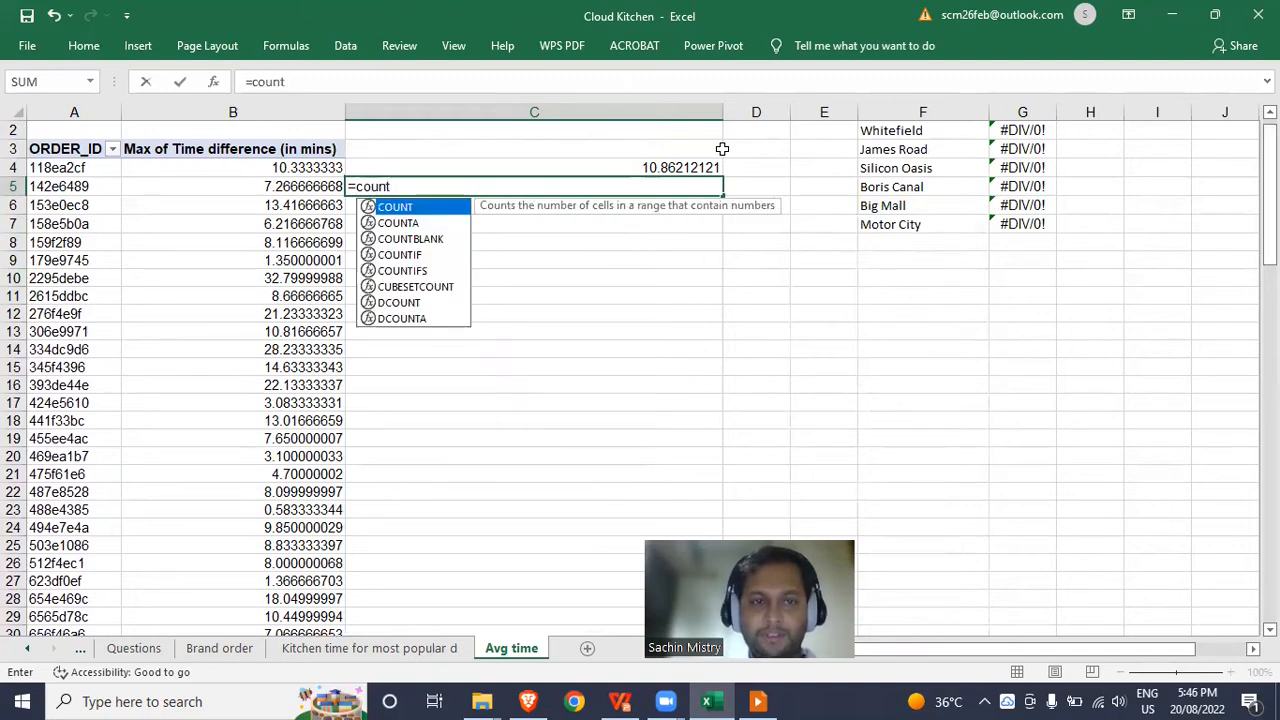
text(t)
key(Down)
key(Down)
key(Down)
key(Tab)
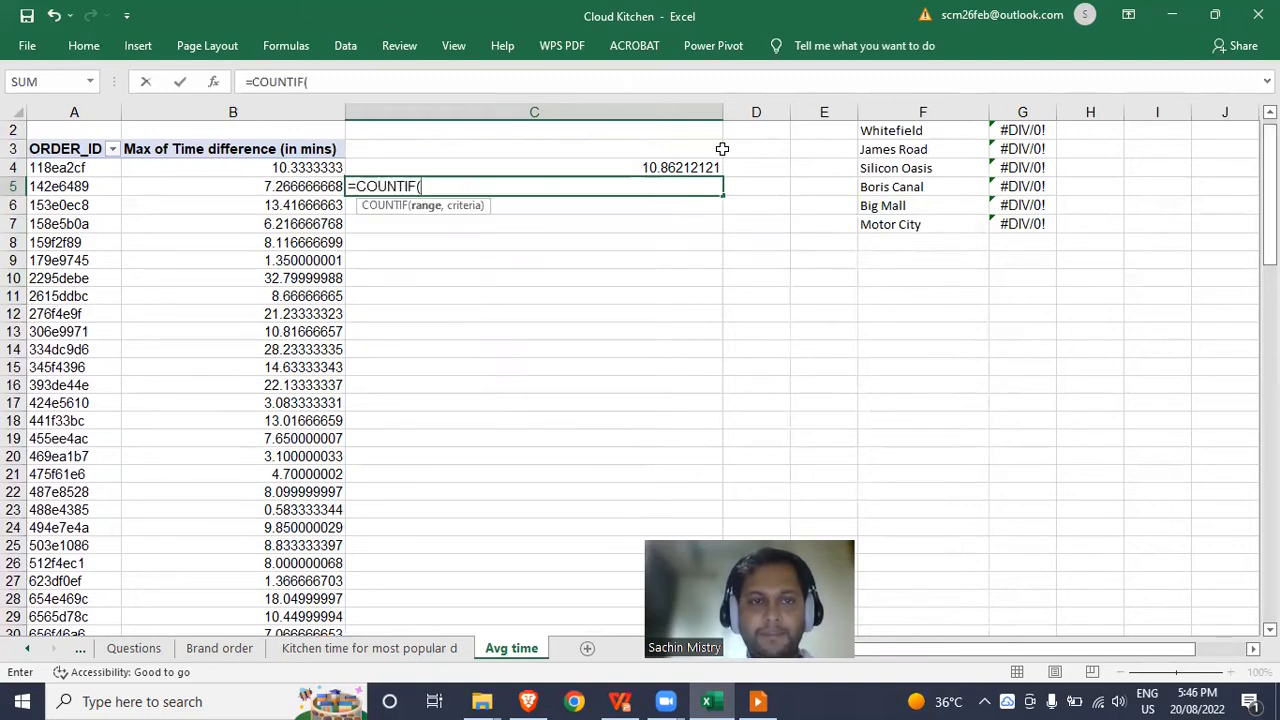
click(270, 167)
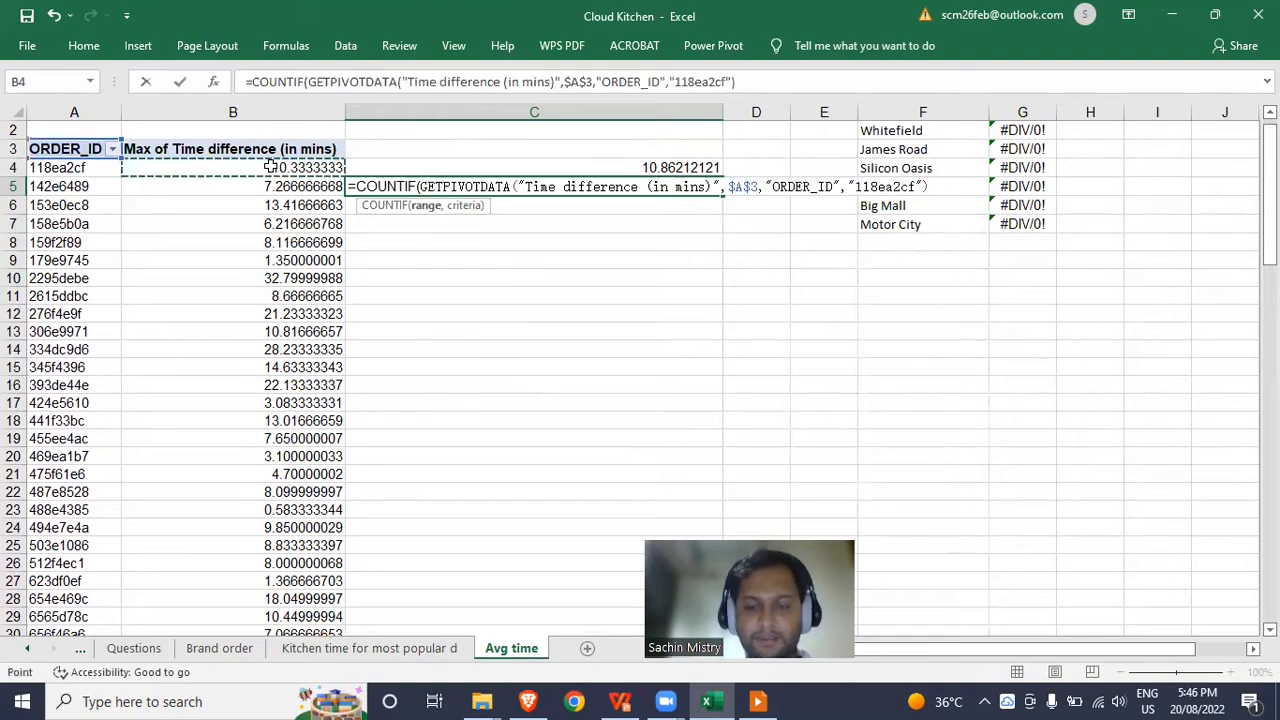
key(ctrl+shift+Down)
text(,)
scroll(516, 213, up, 3)
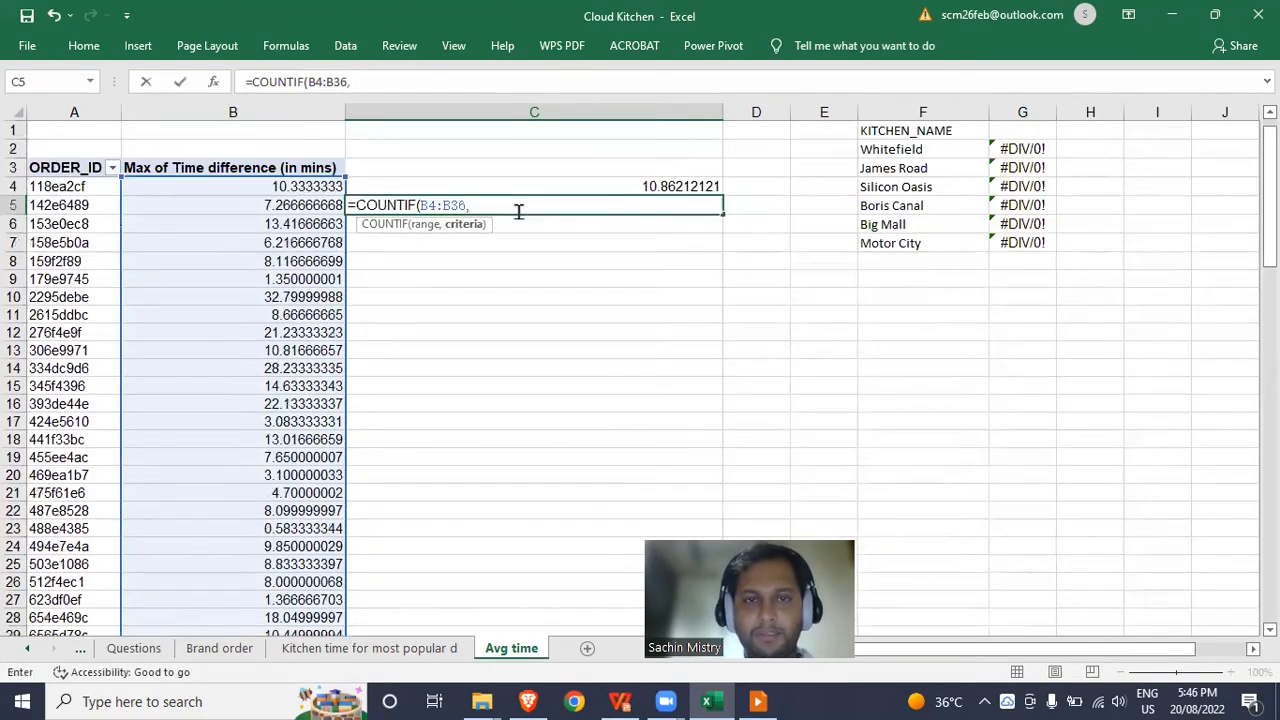
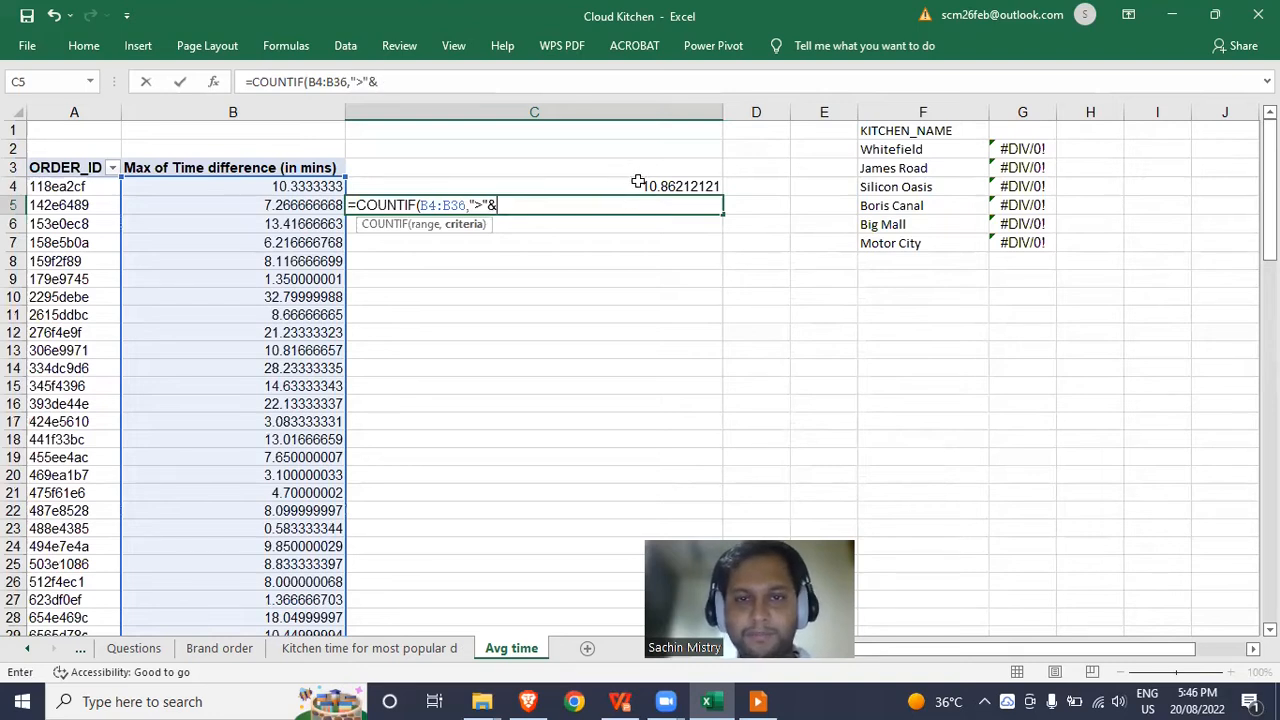
Complete =COUNTIF(B4:B36,">"&C4) in C5, counting 11 orders above the average.
click(638, 182)
text())
key(Return)
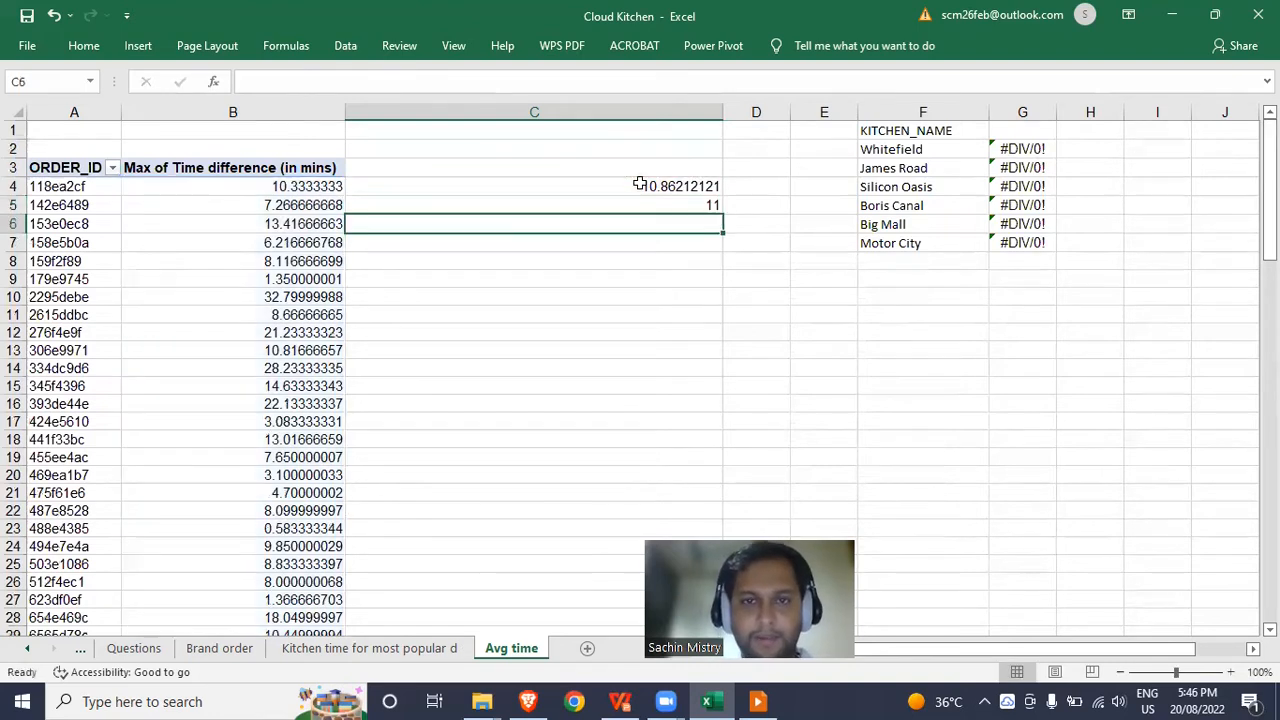
Select the pivot's time values in column B to confirm the number of orders.
key(Right)
key(Up)
key(Left)
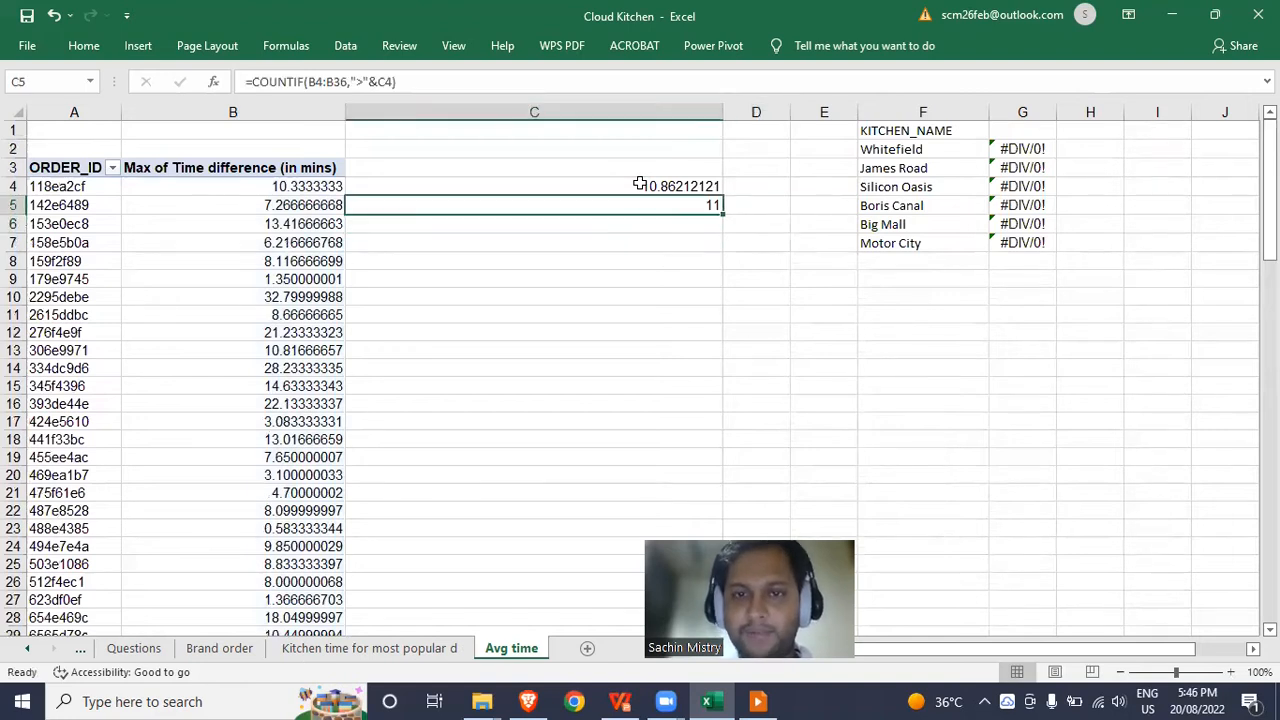
key(Down)
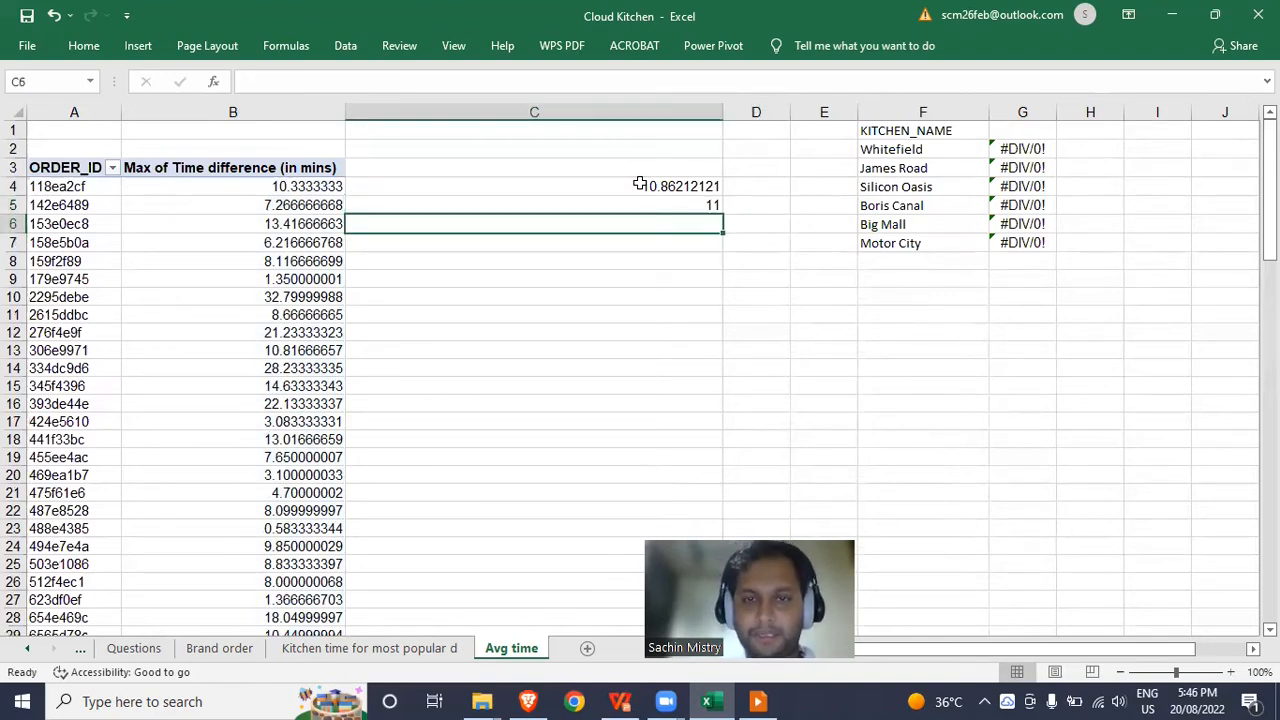
key(Left)
key(Up)
key(Up)
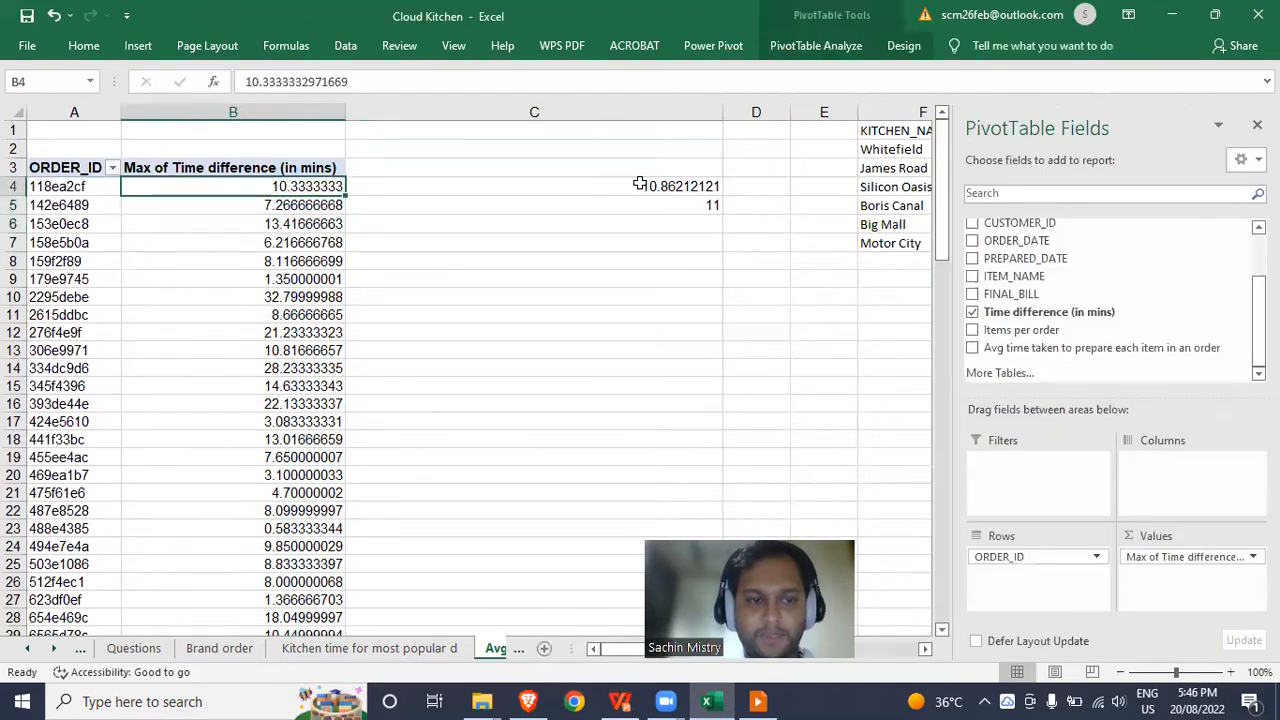
key(ctrl+shift+Down)
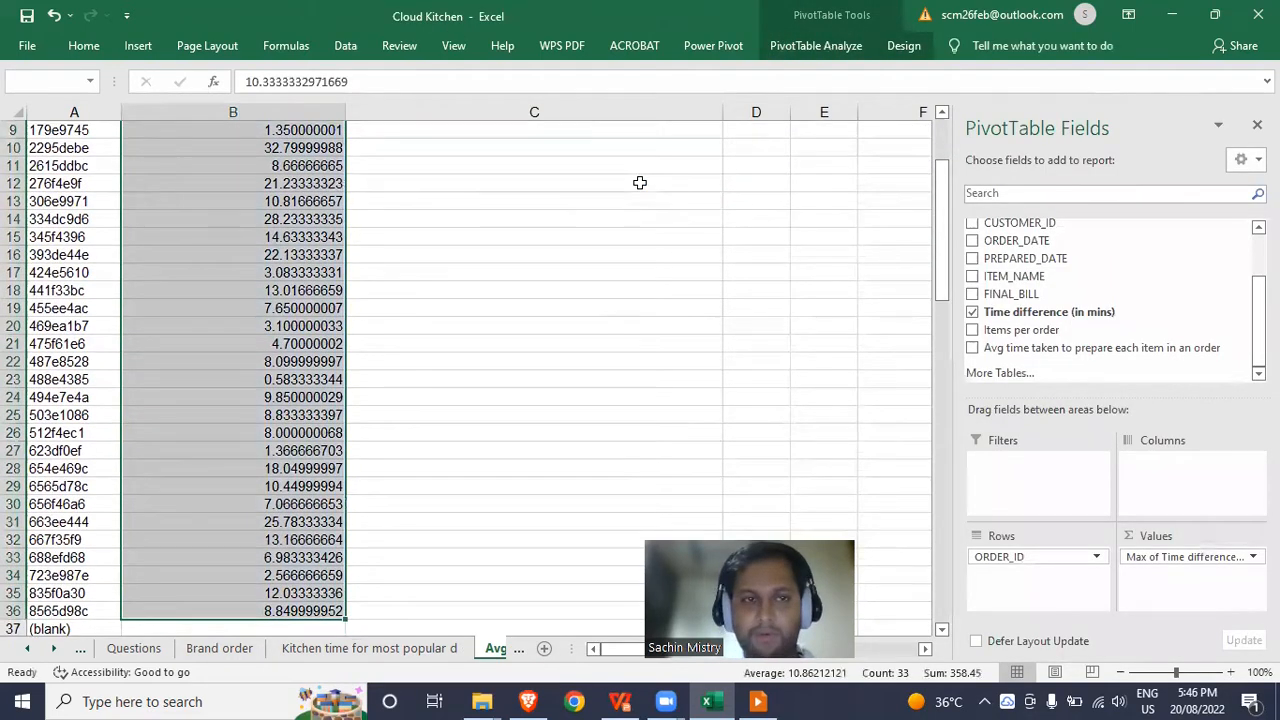
key(Right)
key(Down)
key(Down)
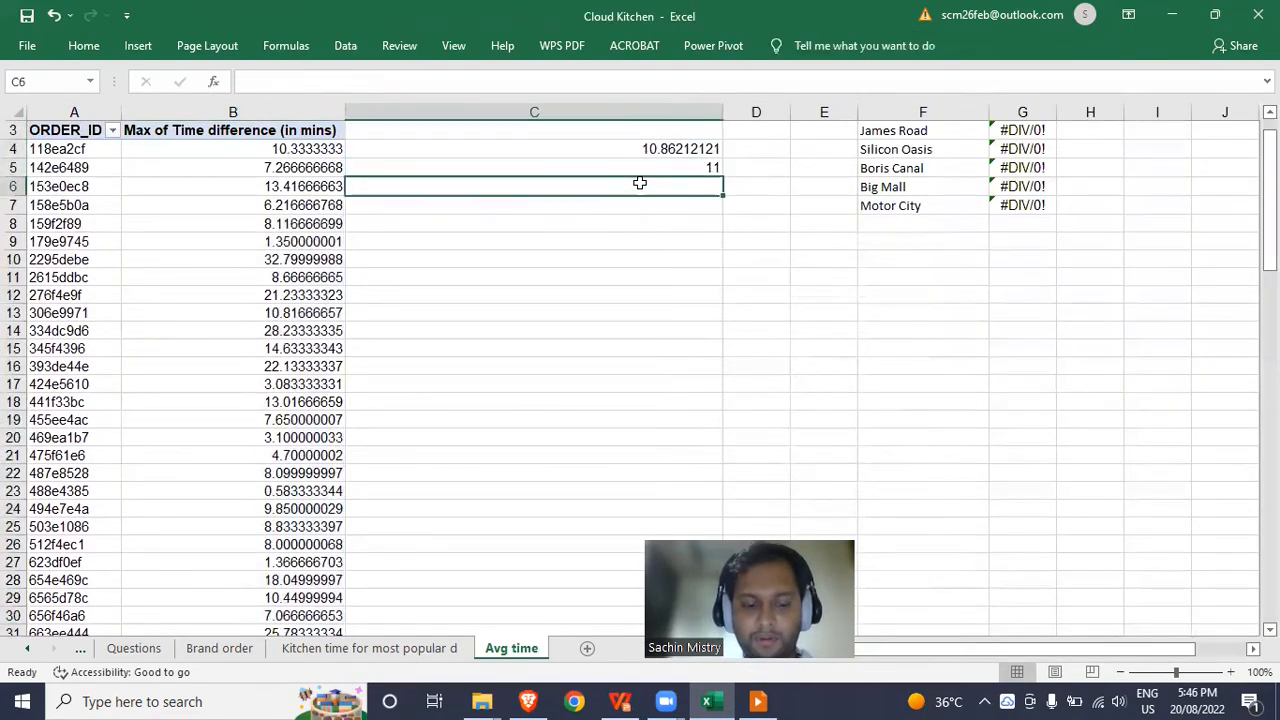
Enter =33-C5 in C6, giving 22 remaining orders, then view the Questions sheet.
text(=)
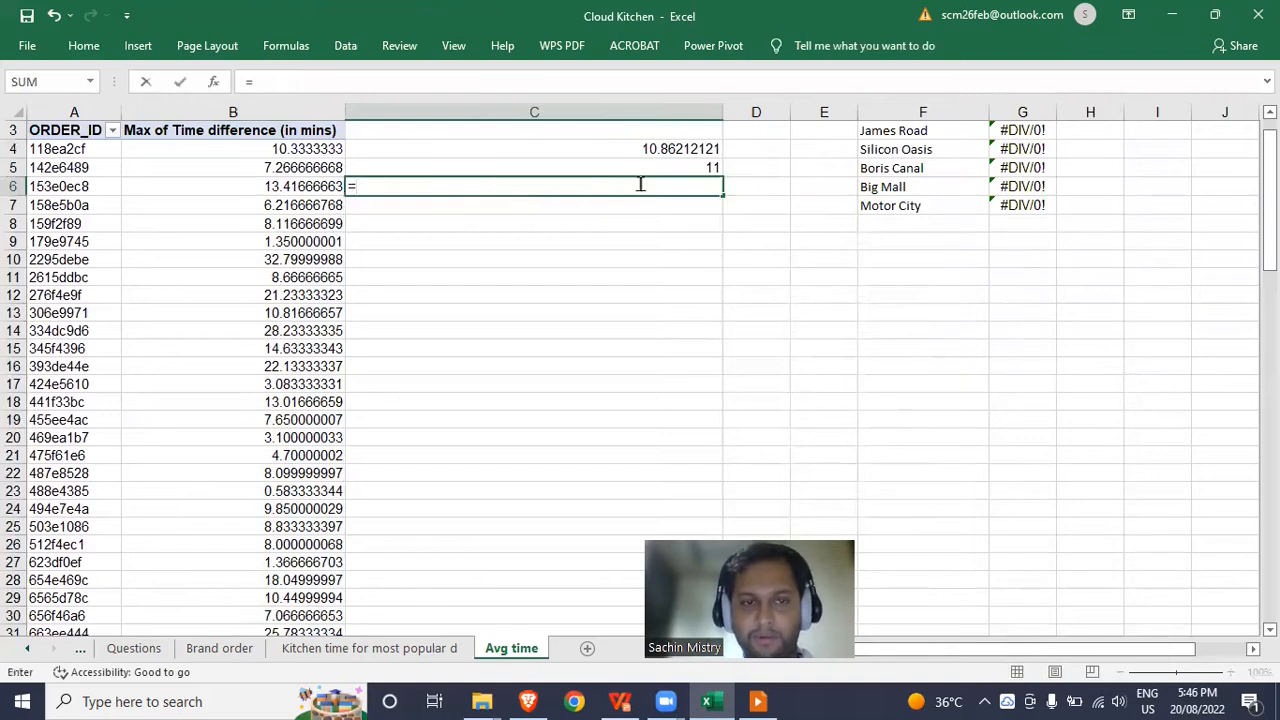
text(33-)
key(Up)
key(Return)
key(Up)
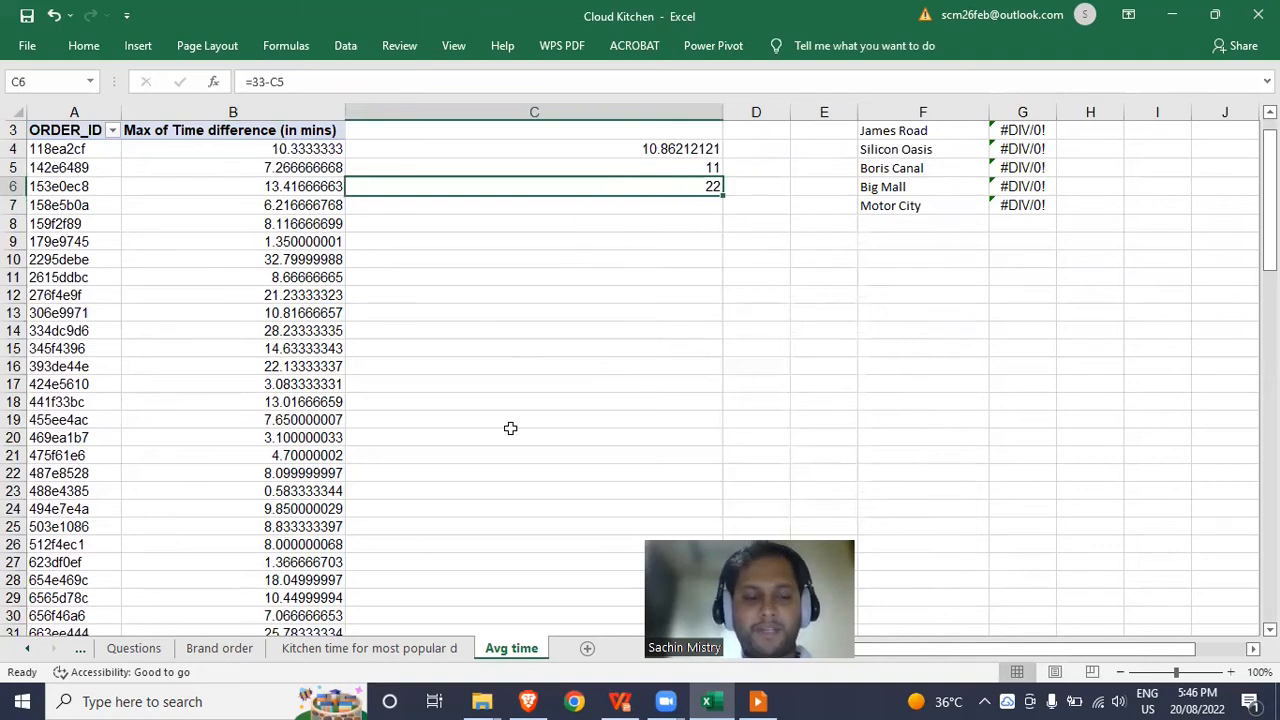
click(136, 649)
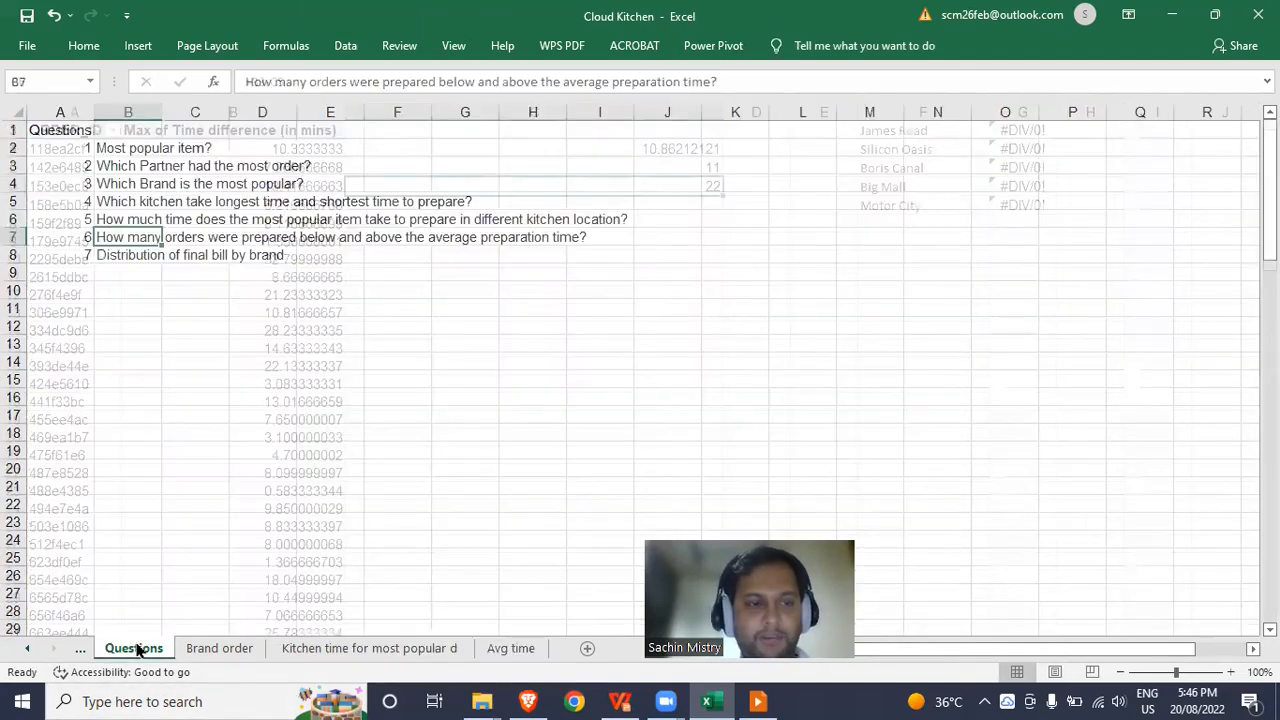
Review question 7 and the SALES FINAL_BILL column, then go to the Kitchen time sheet.
click(133, 256)
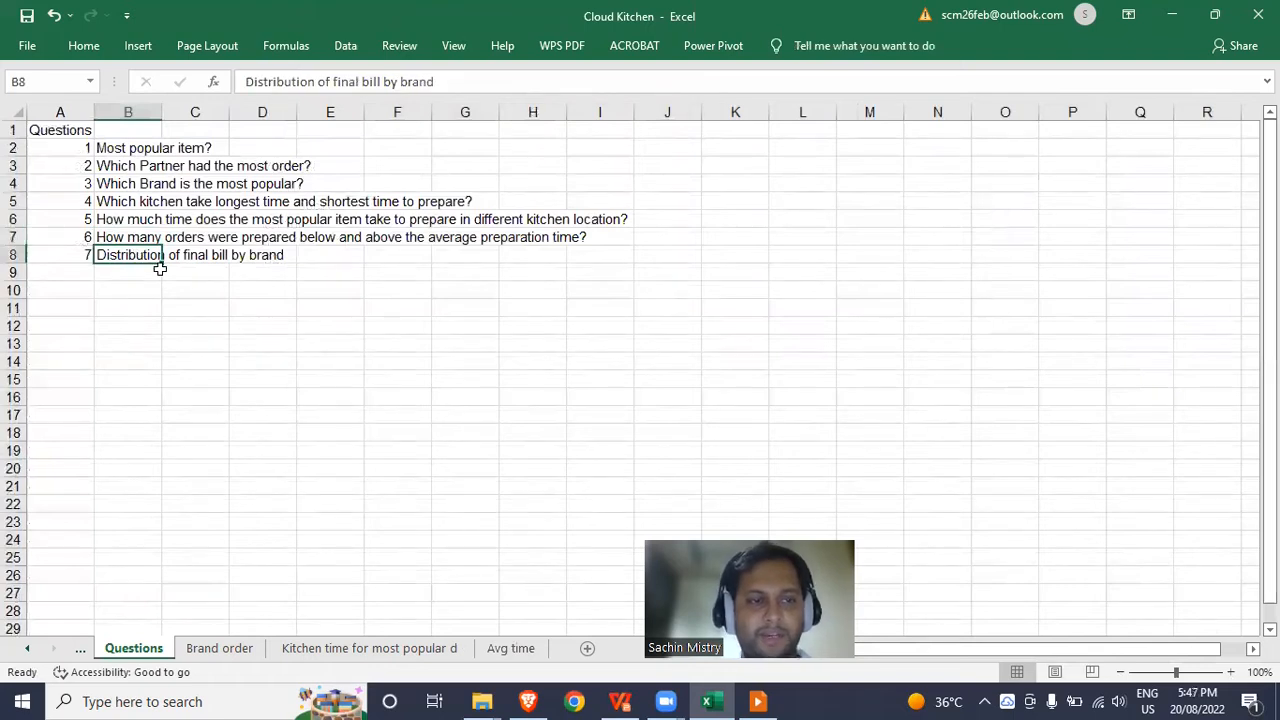
click(73, 648)
click(82, 649)
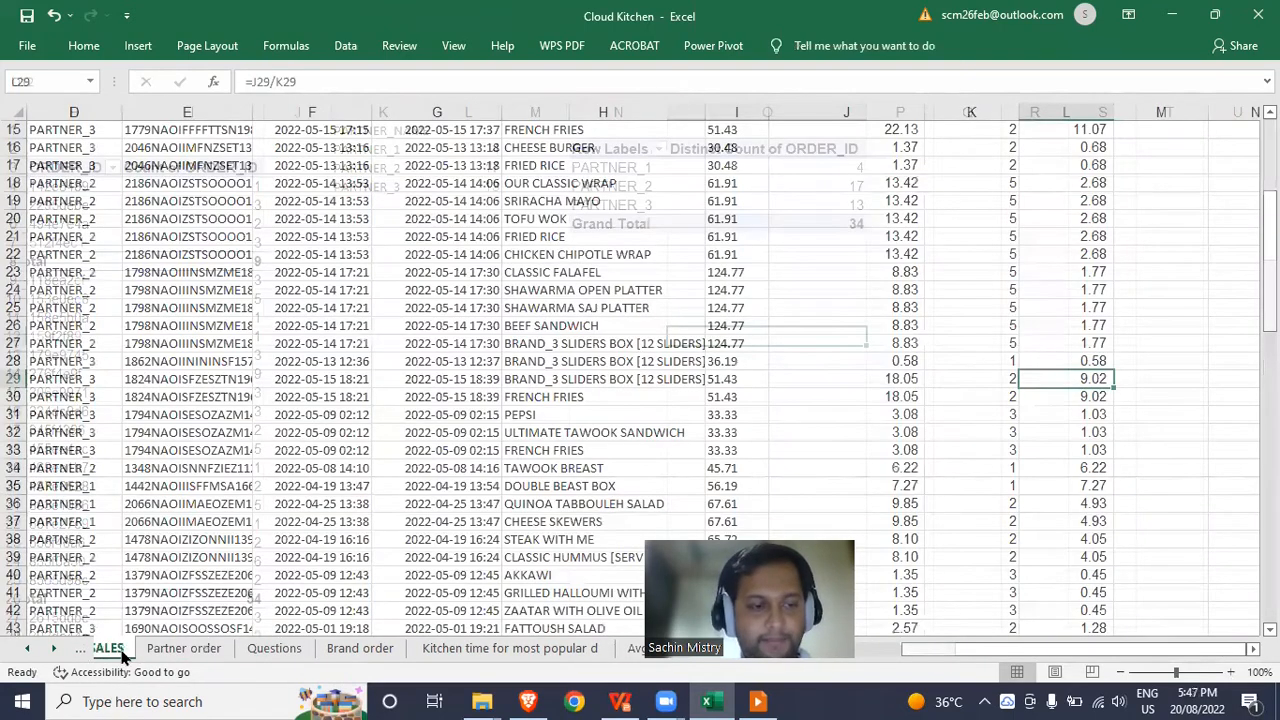
click(679, 147)
key(ctrl+Up)
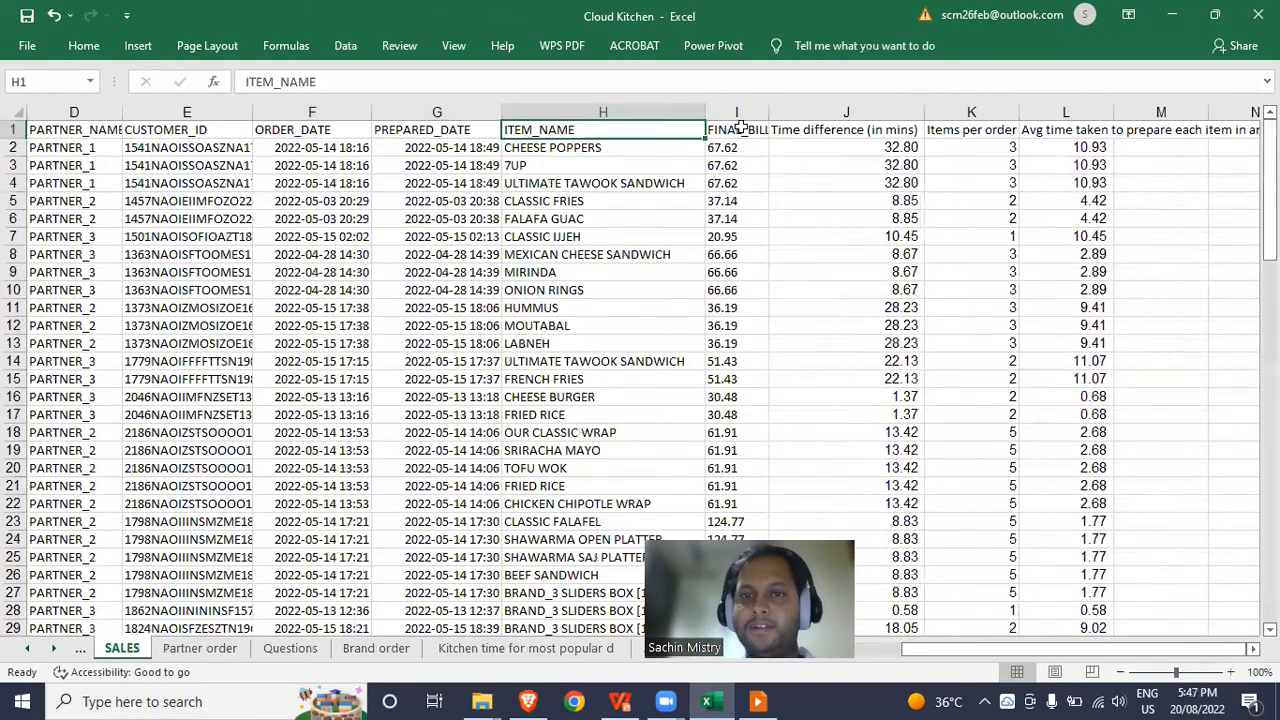
click(741, 147)
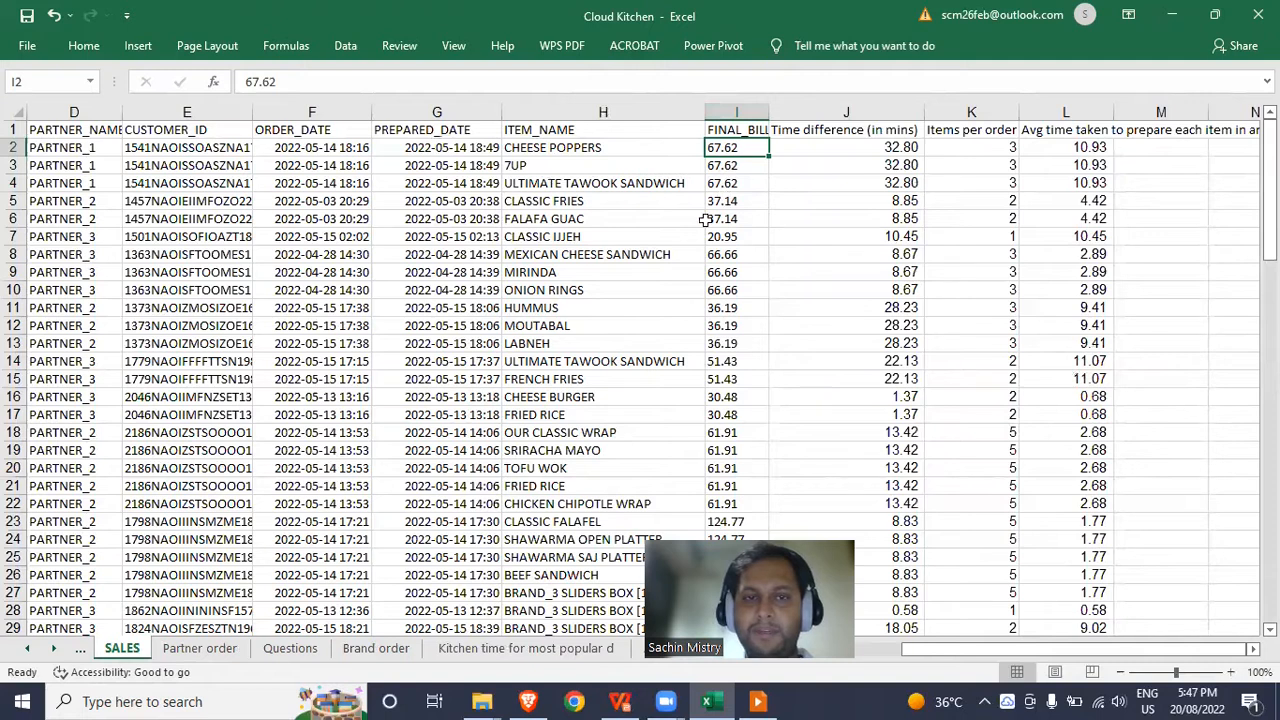
click(478, 648)
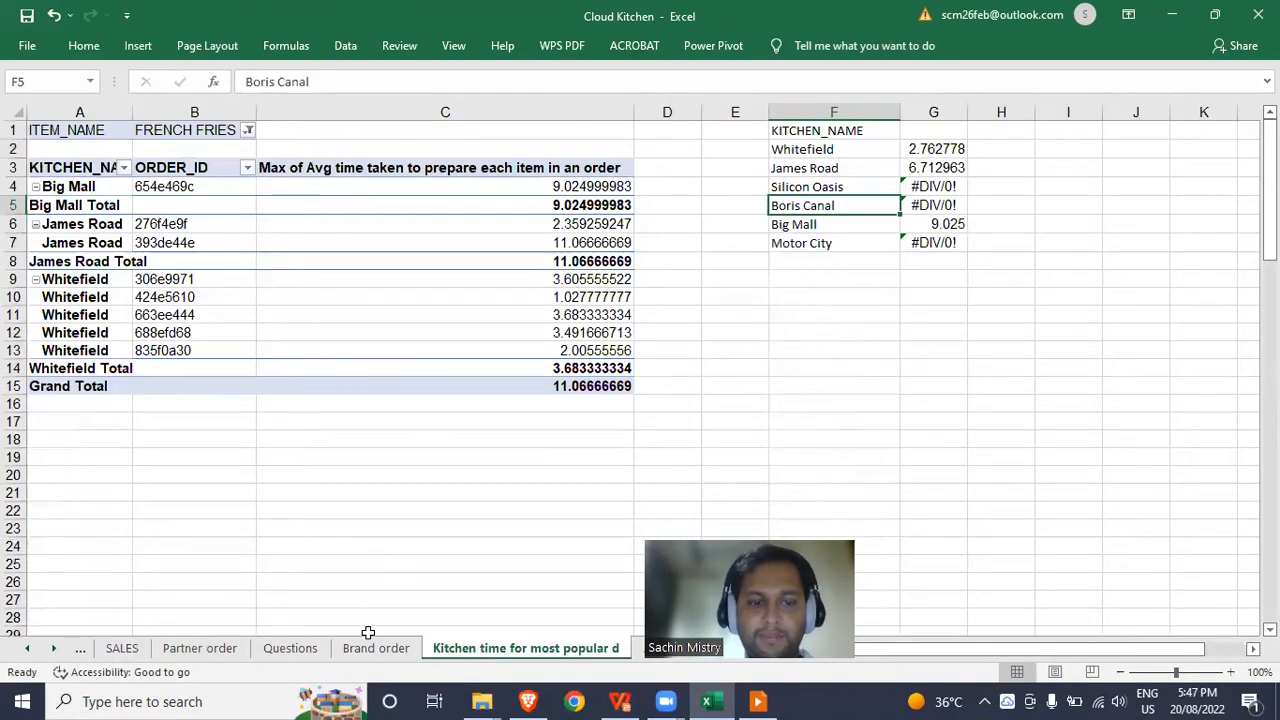
Copy the kitchen-time pivot sheet to the end of the workbook.
right_click(501, 653)
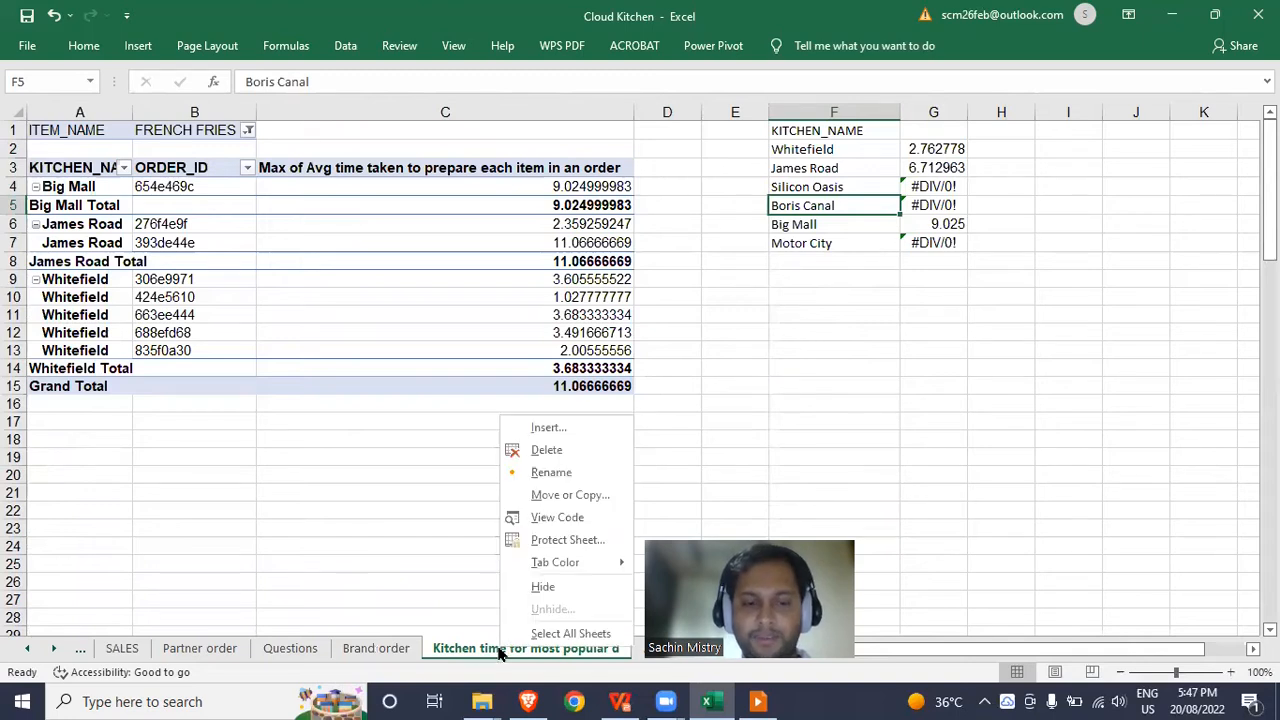
click(591, 503)
click(484, 595)
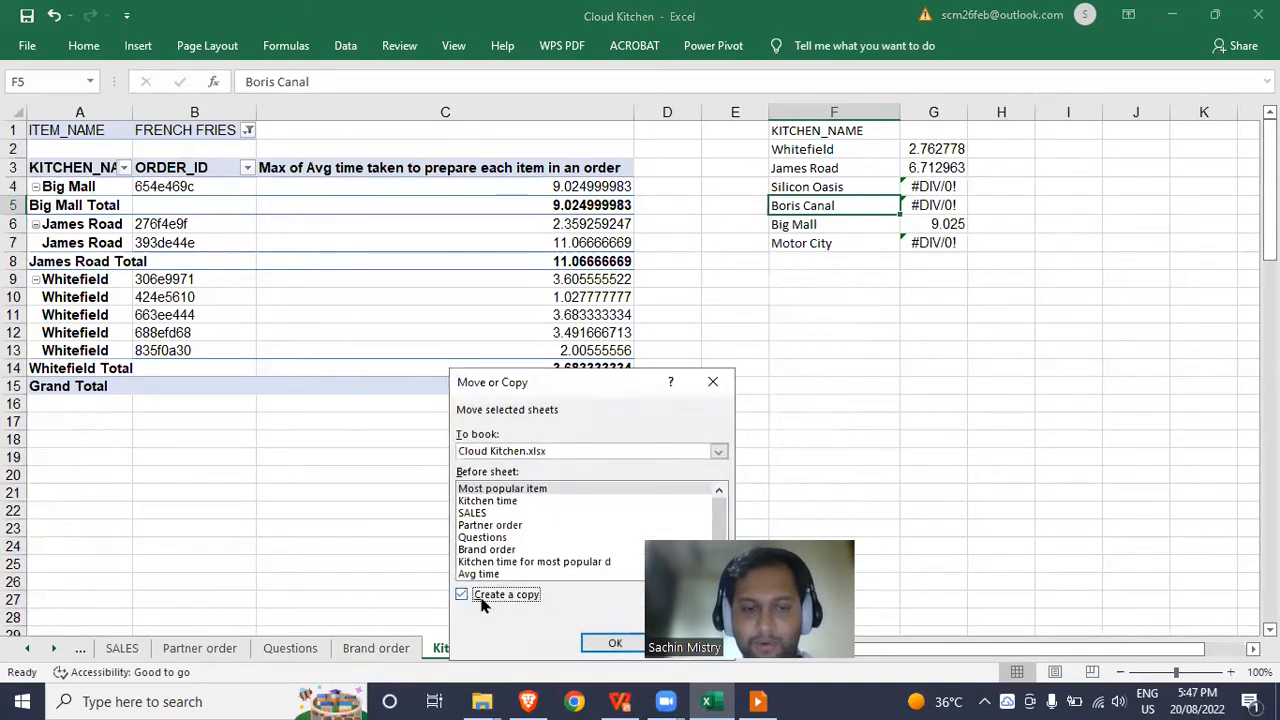
scroll(540, 571, down, 1)
click(540, 573)
click(607, 641)
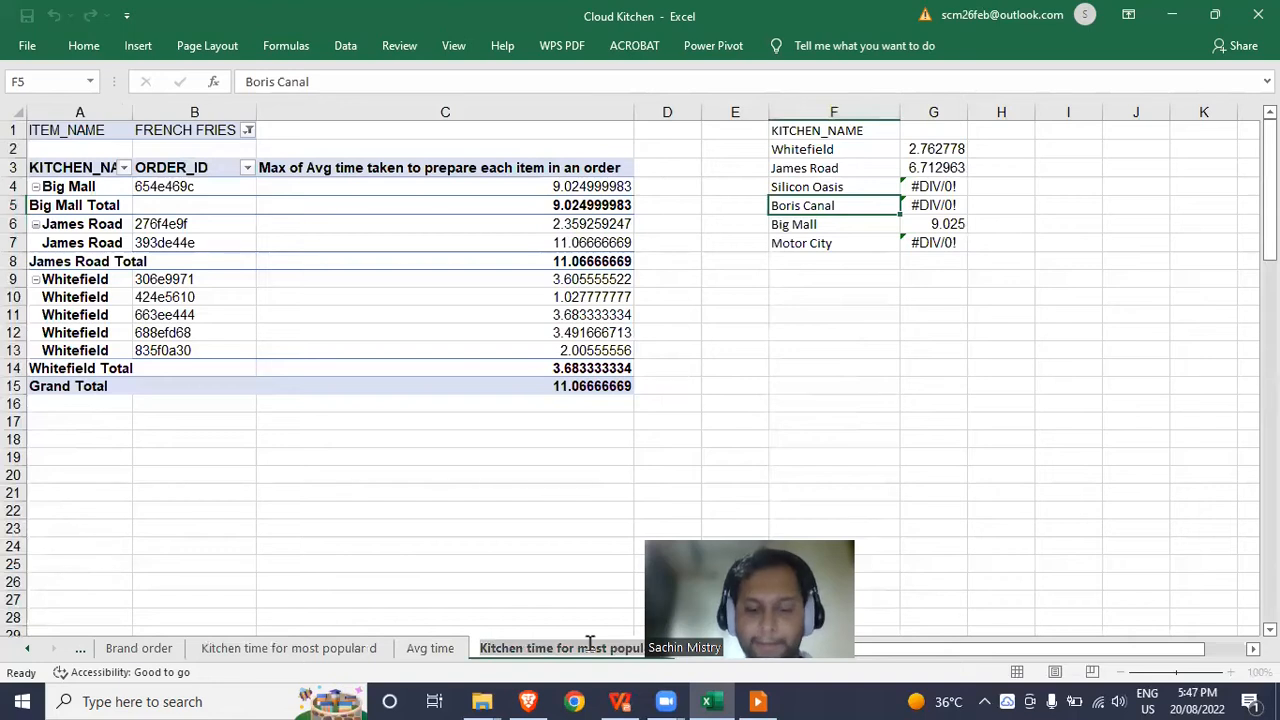
Rename the copied sheet to 'Final bill'.
double_click(590, 643)
text(Final bill)
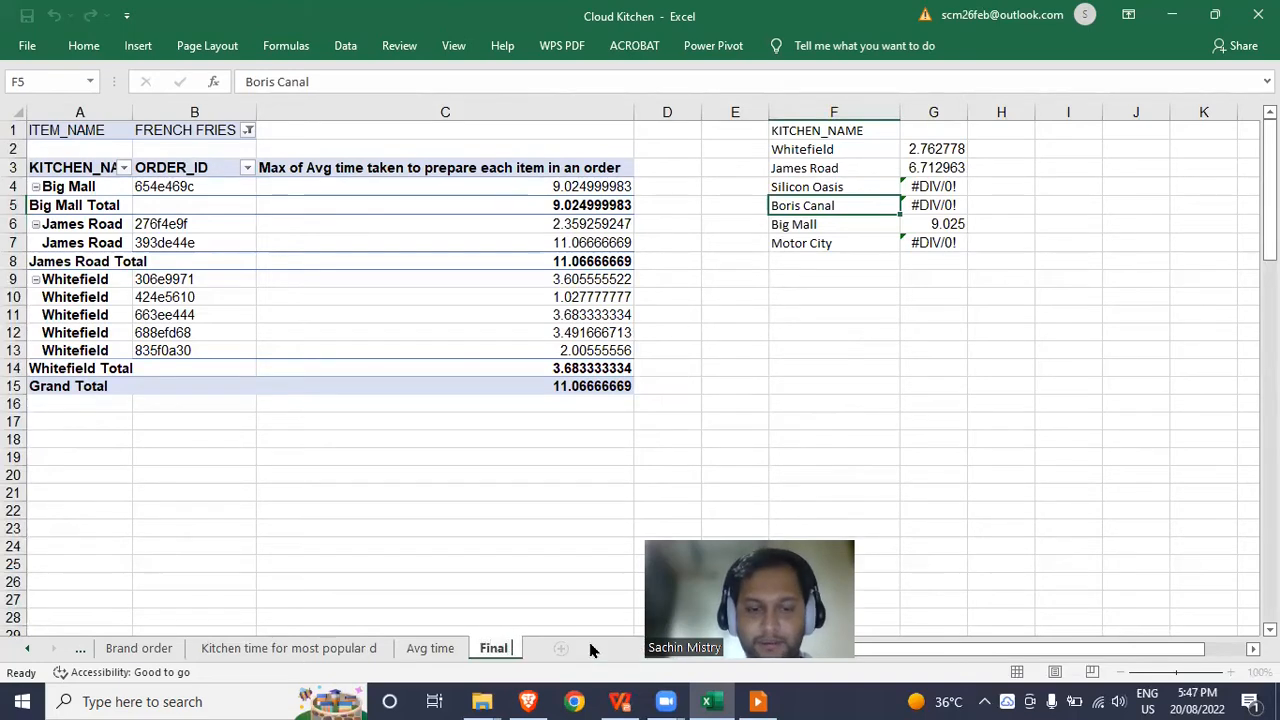
key(Return)
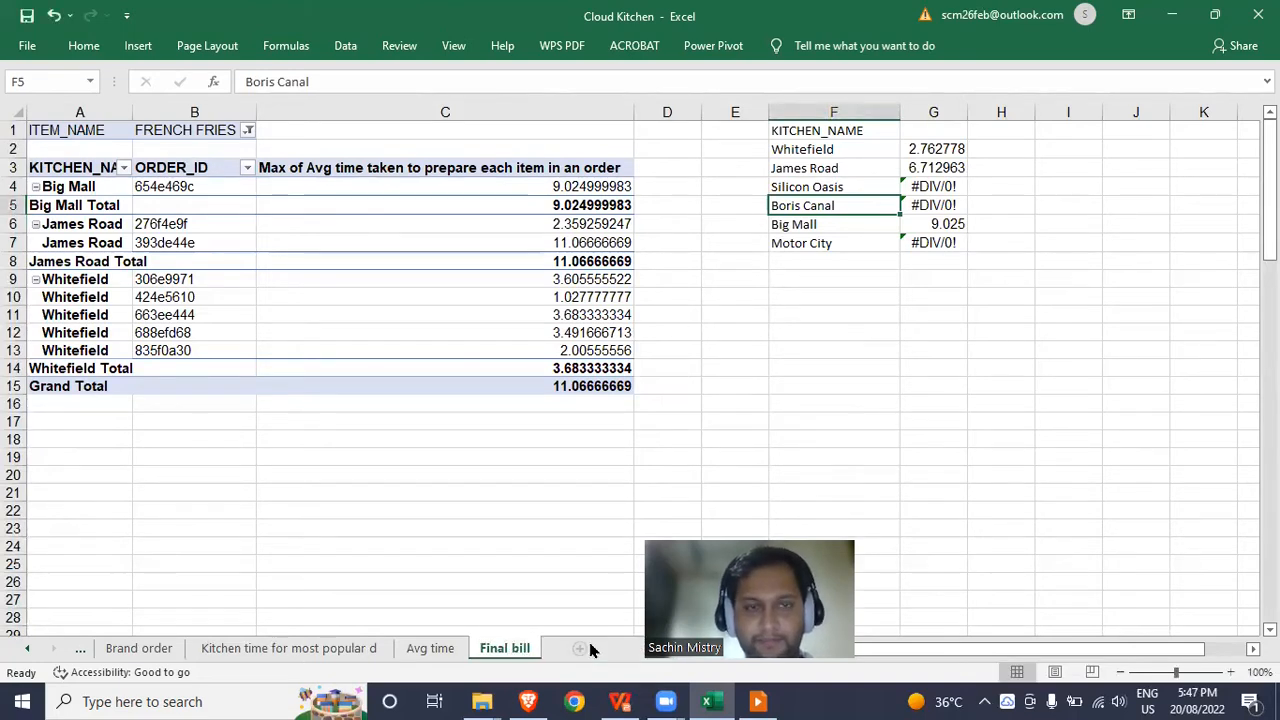
click(346, 316)
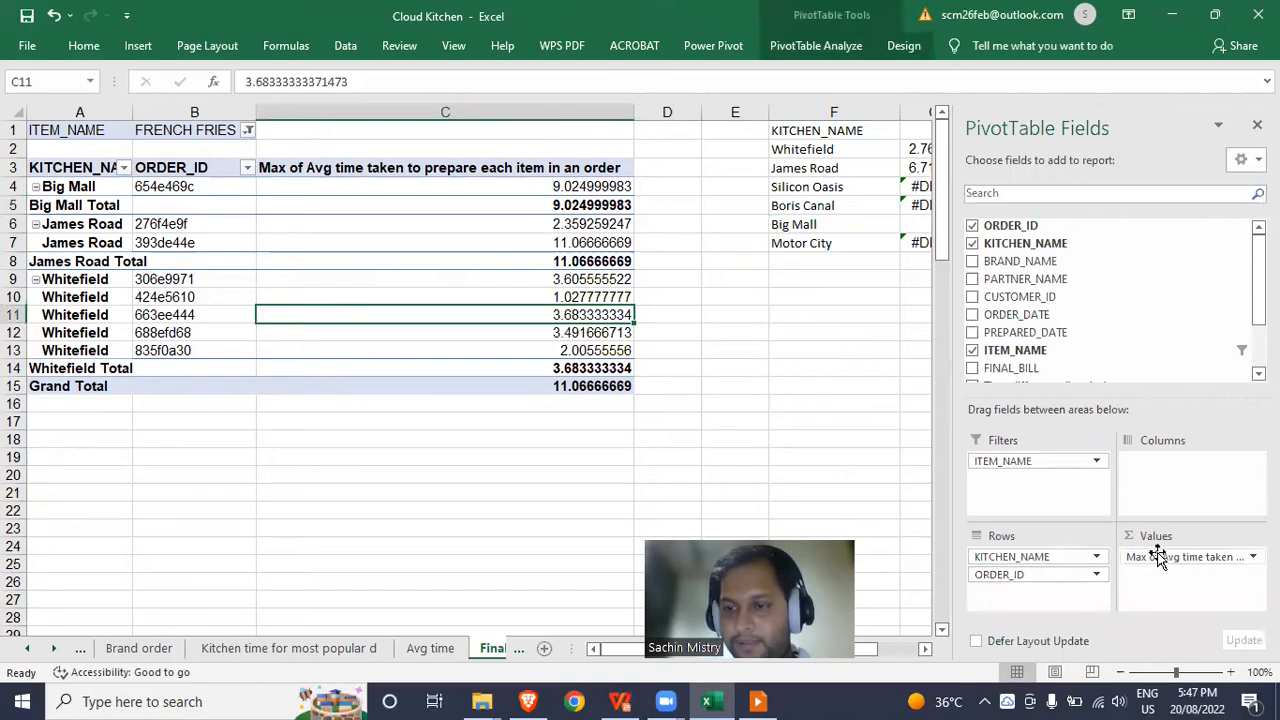
Replace the average prep time values with Max of FINAL_BILL.
drag(1163, 563, 845, 334)
drag(1090, 368, 1205, 590)
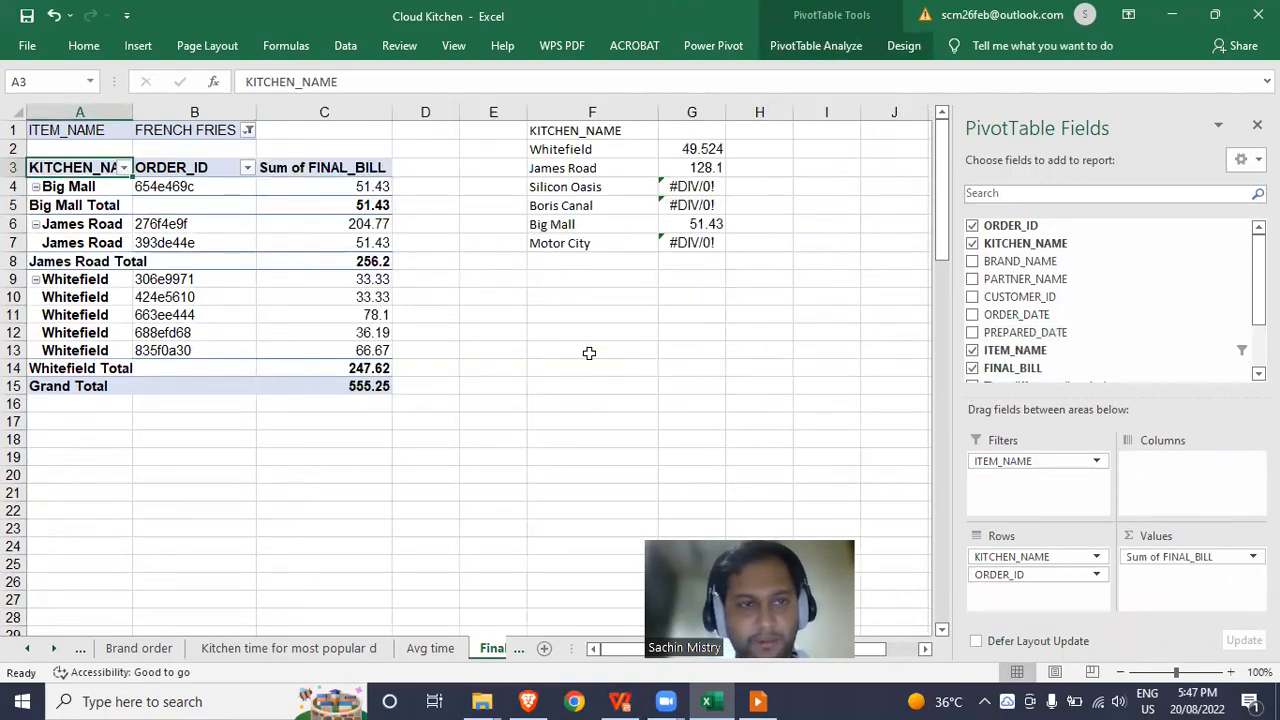
right_click(348, 192)
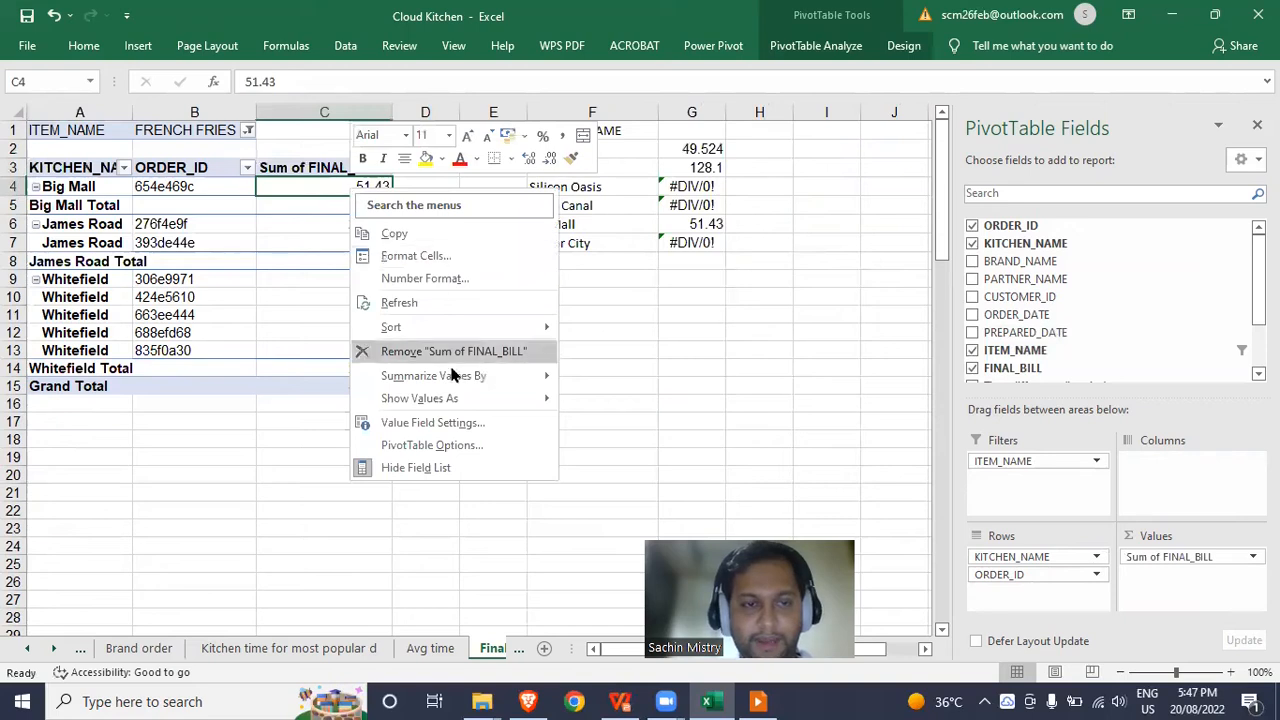
mouse_move(477, 375)
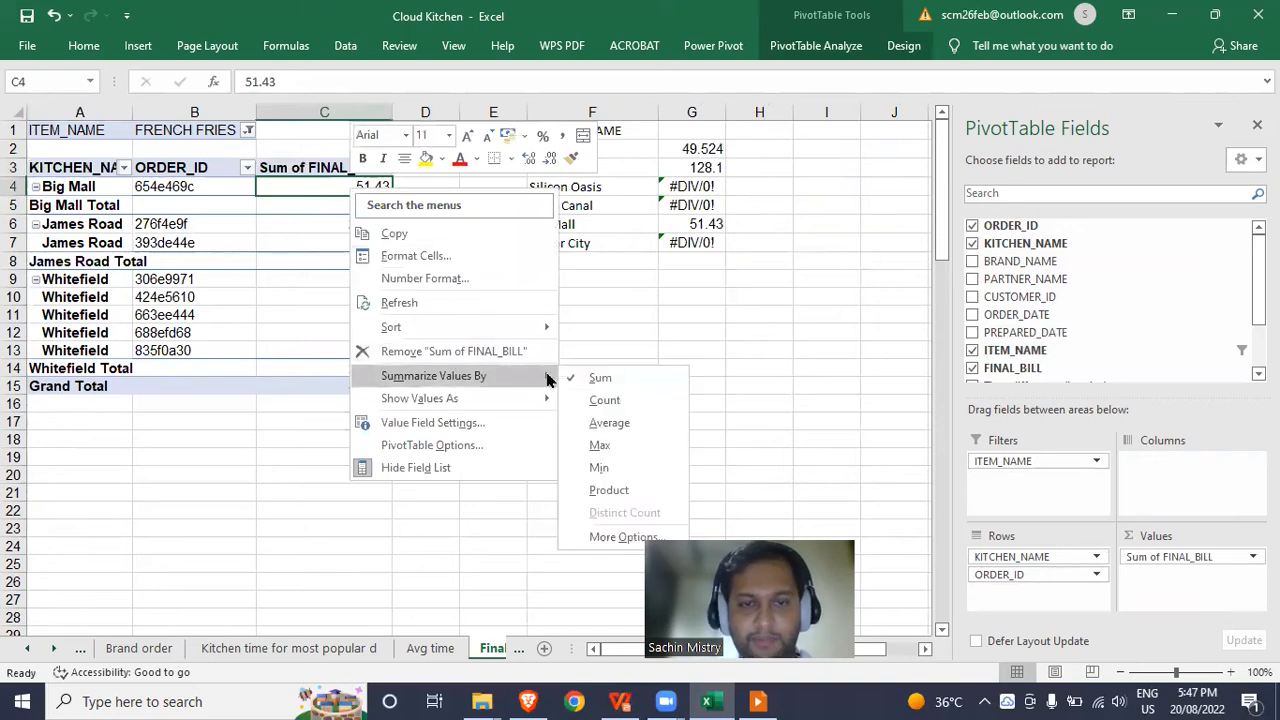
click(600, 446)
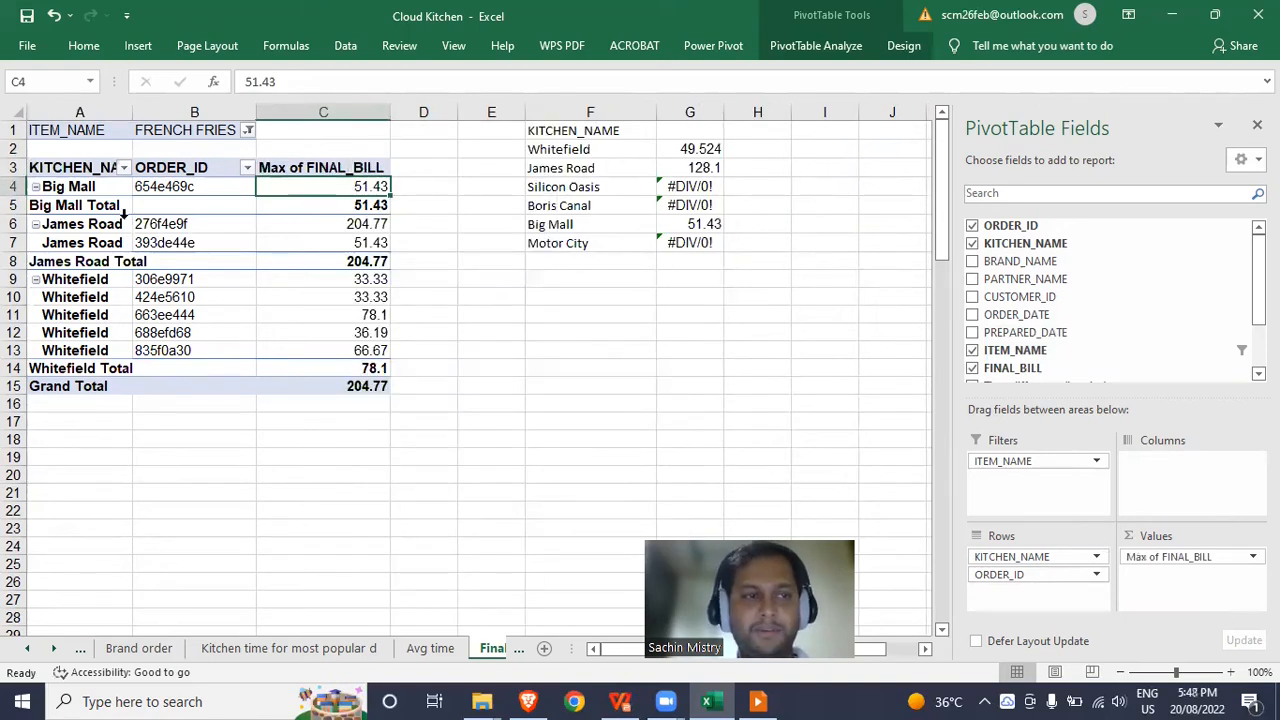
Remove the ITEM_NAME filter and group rows by BRAND_NAME instead of KITCHEN_NAME.
drag(1036, 460, 809, 323)
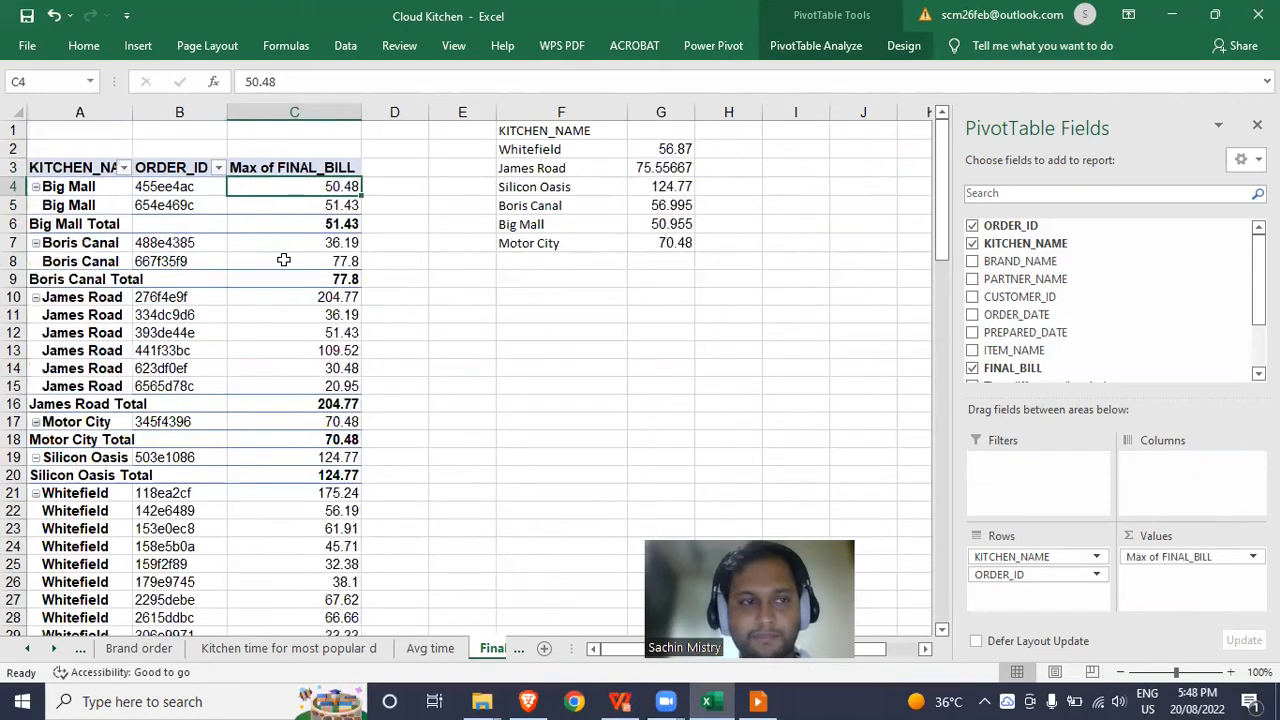
click(190, 197)
click(95, 187)
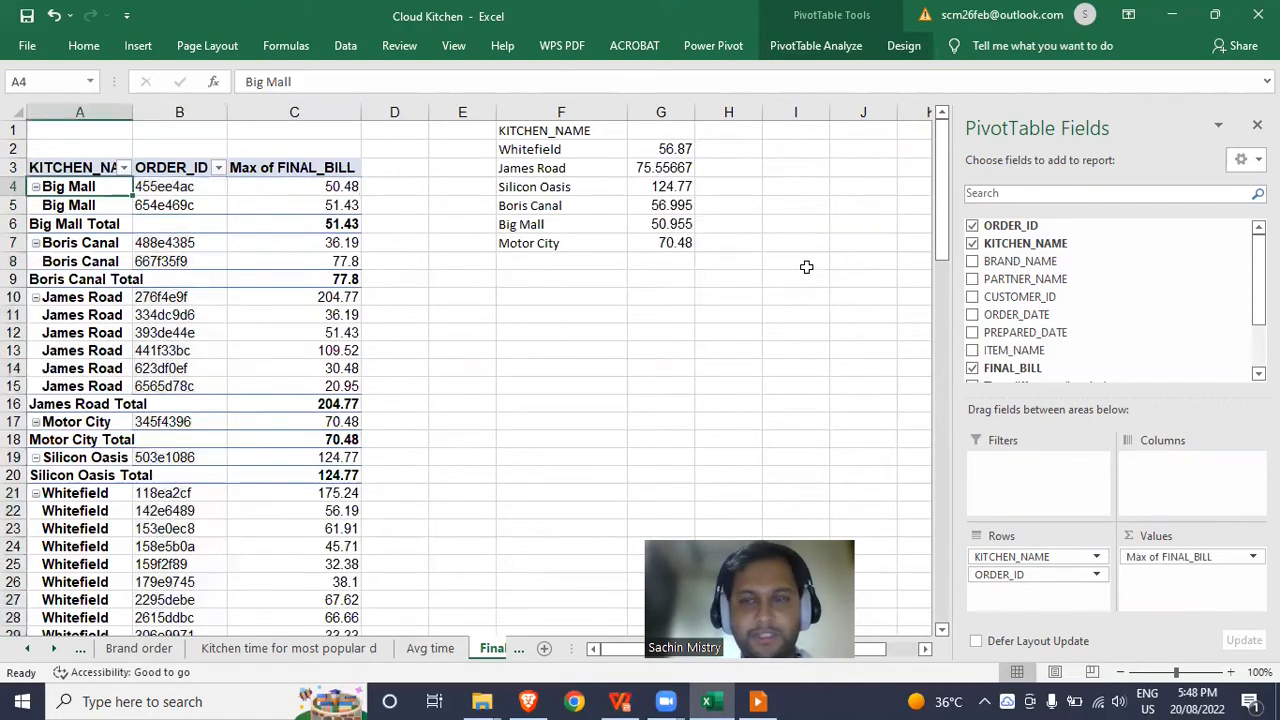
drag(1034, 557, 840, 395)
drag(1020, 266, 1040, 552)
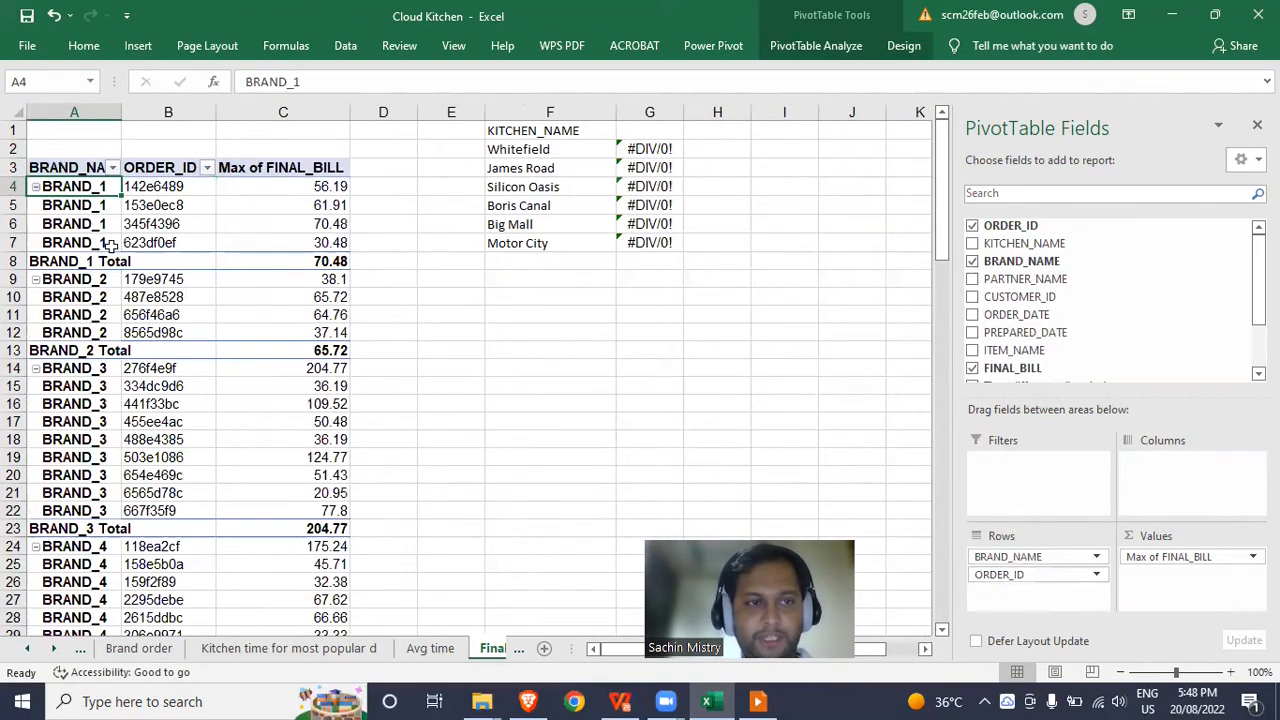
click(547, 148)
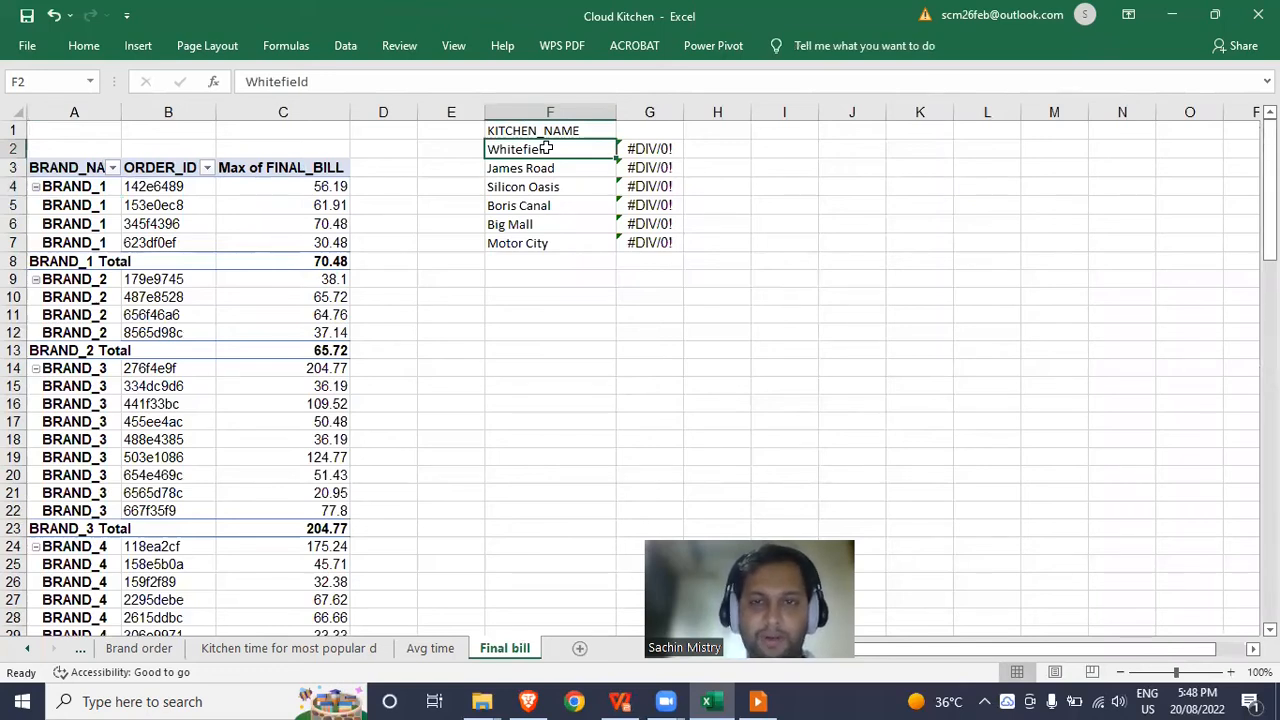
Replace the KITCHEN_NAME header with BRAND and start the first brand entry.
key(Right)
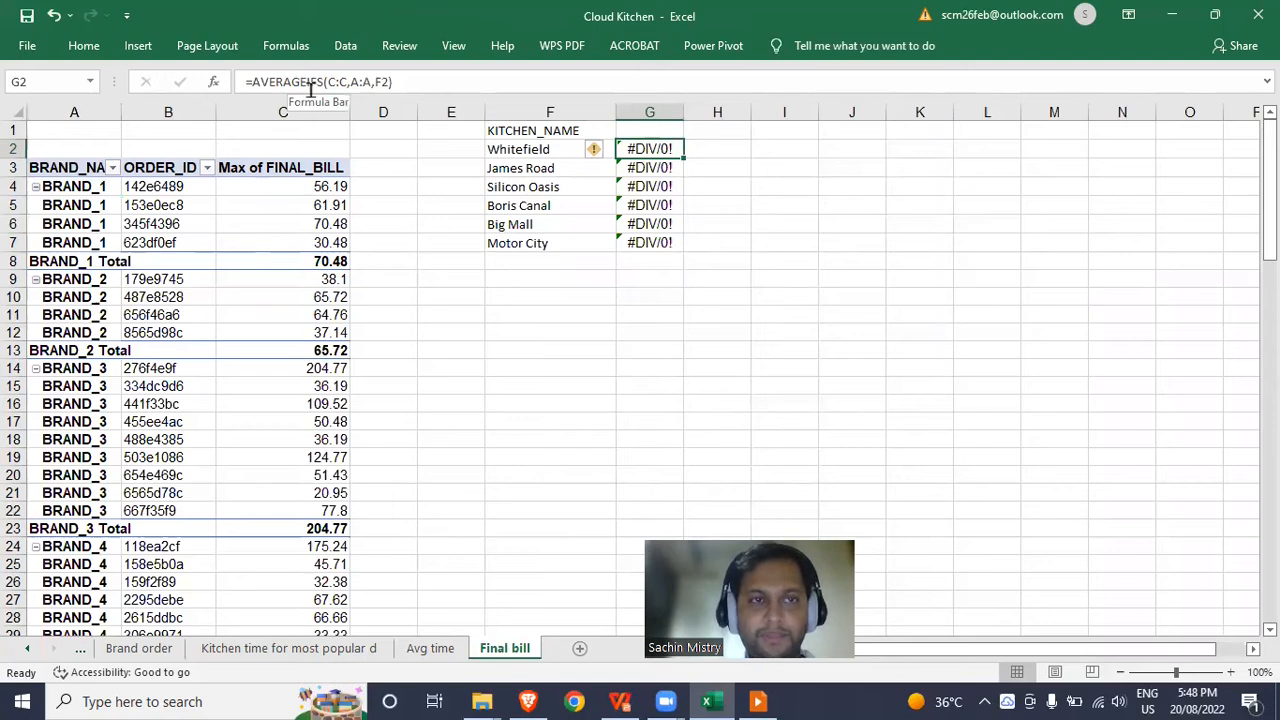
click(539, 149)
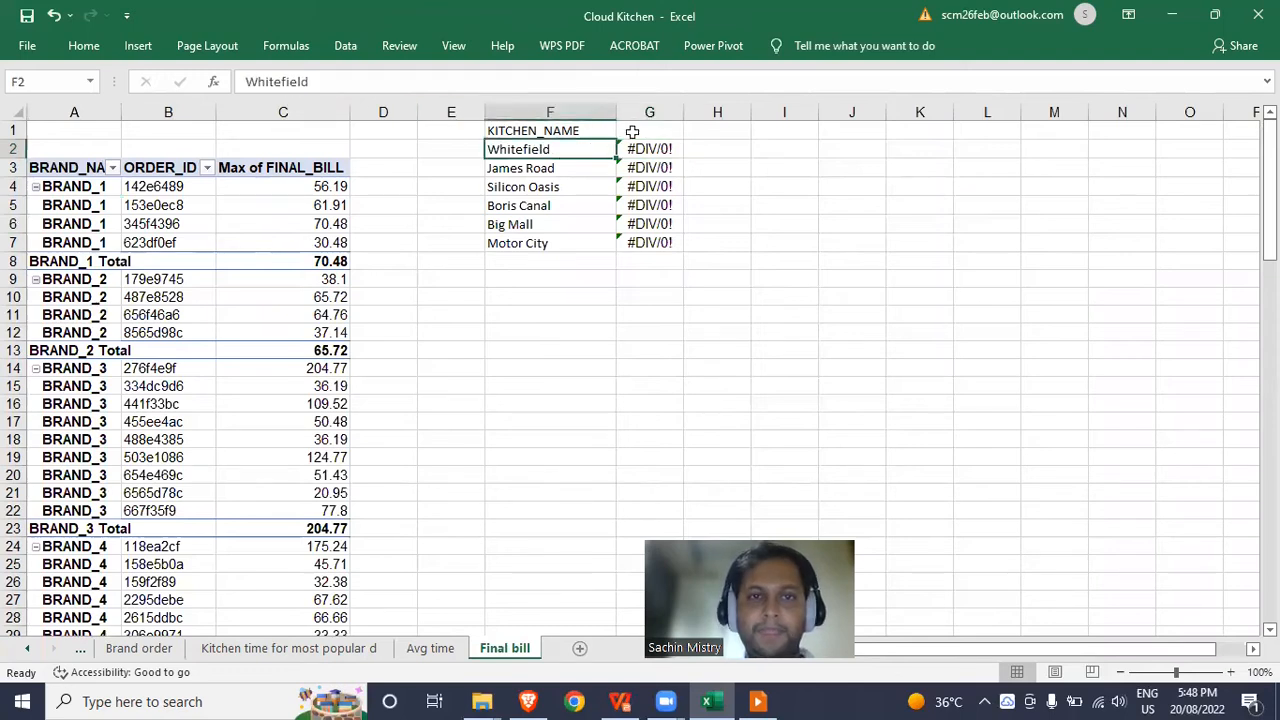
click(584, 131)
text(BRAND)
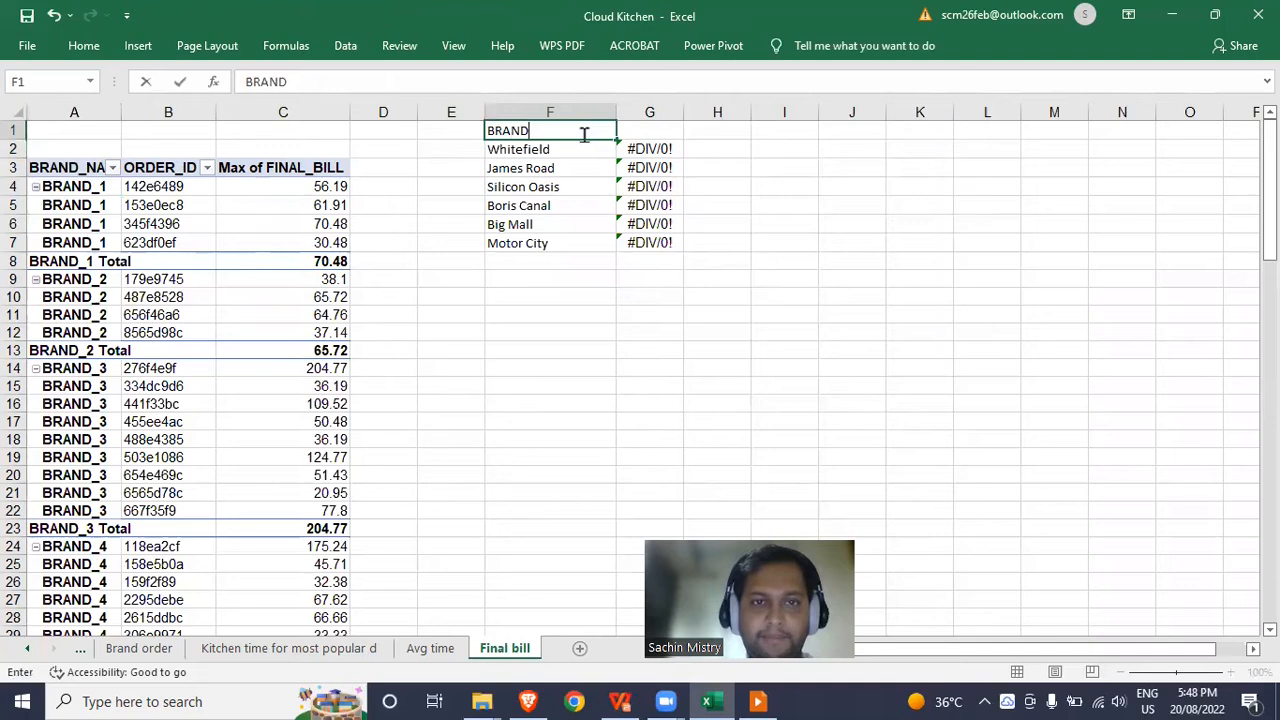
key(Return)
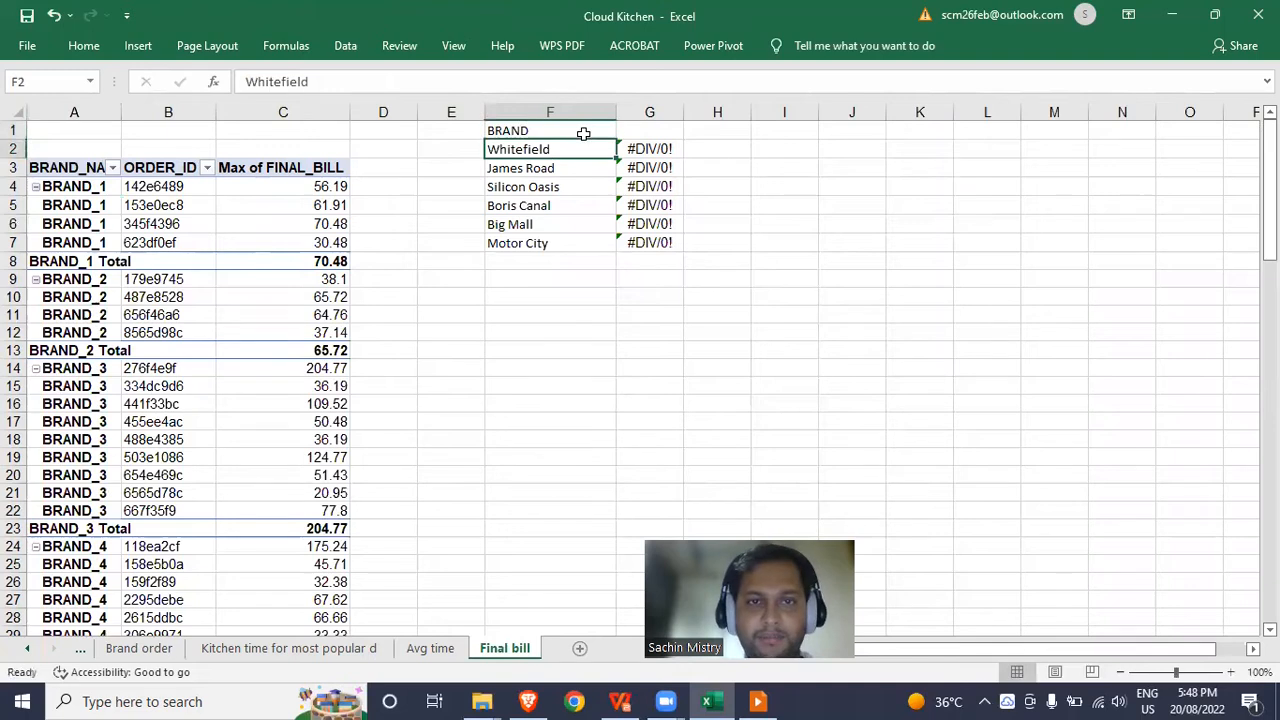
text(BRAND)
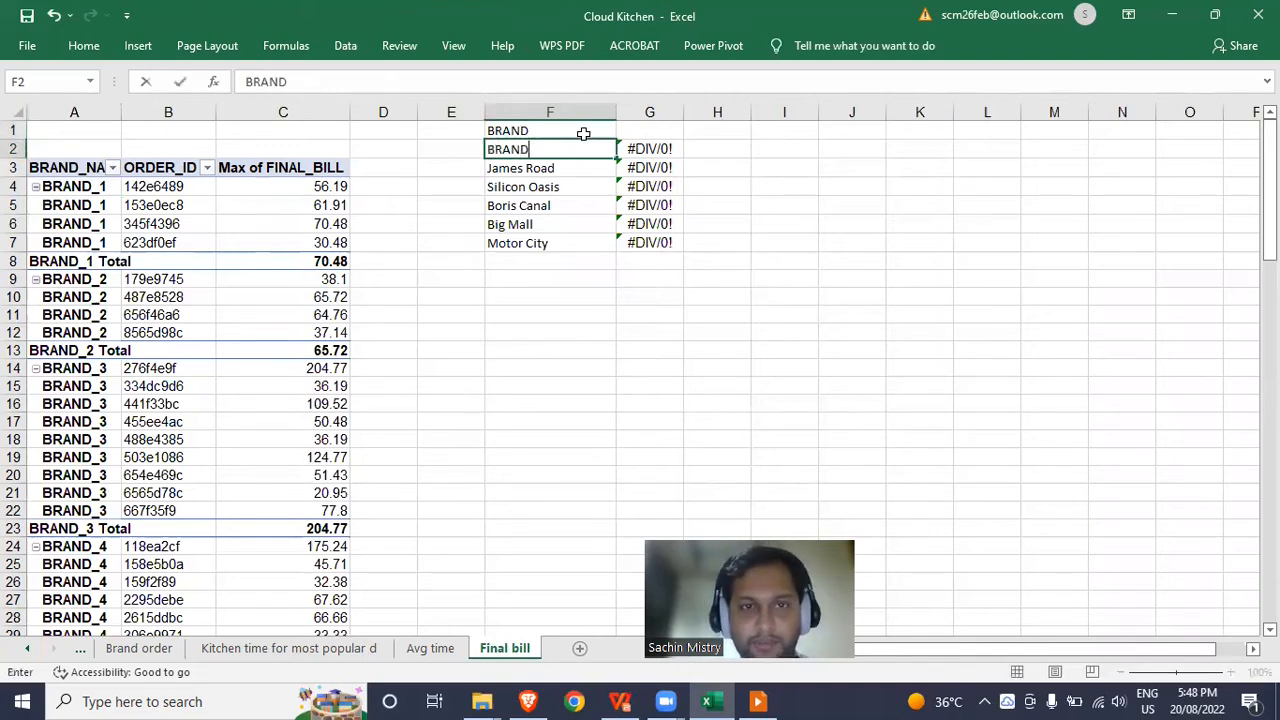
text(_!)
key(Return)
Correct the first entry to BRAND_1 and copy it into the three cells below.
key(Up)
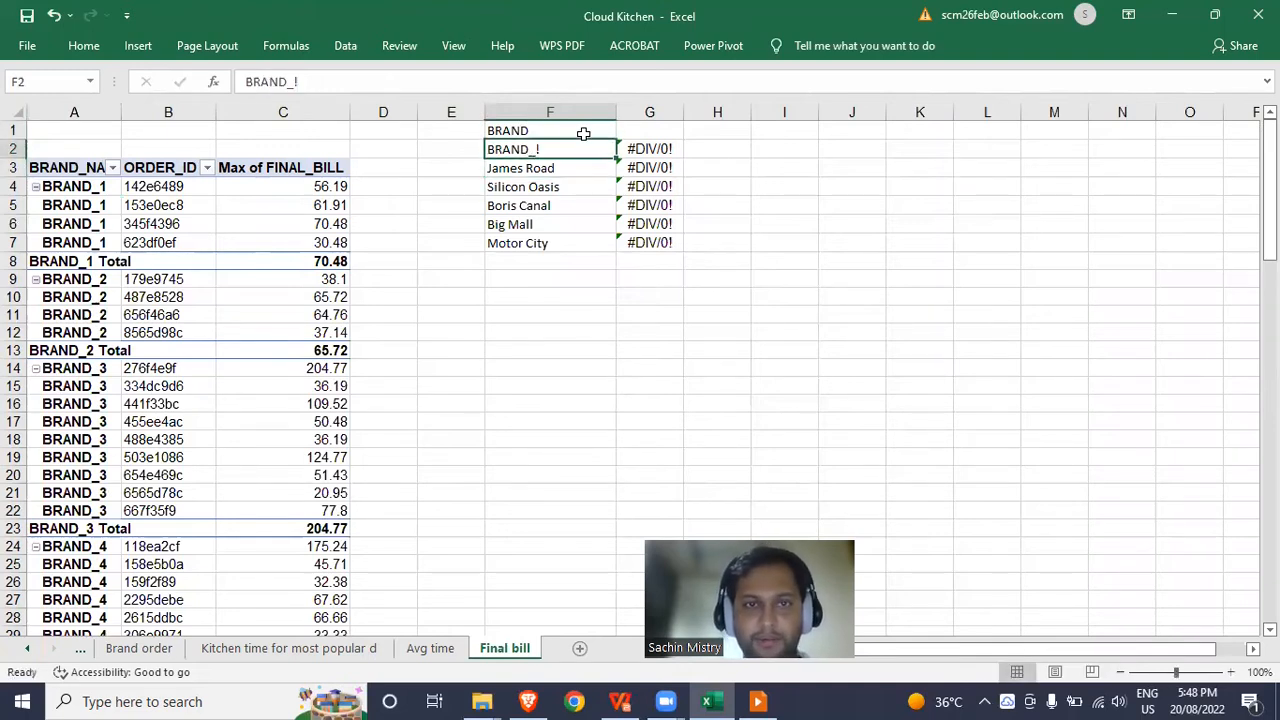
click(590, 88)
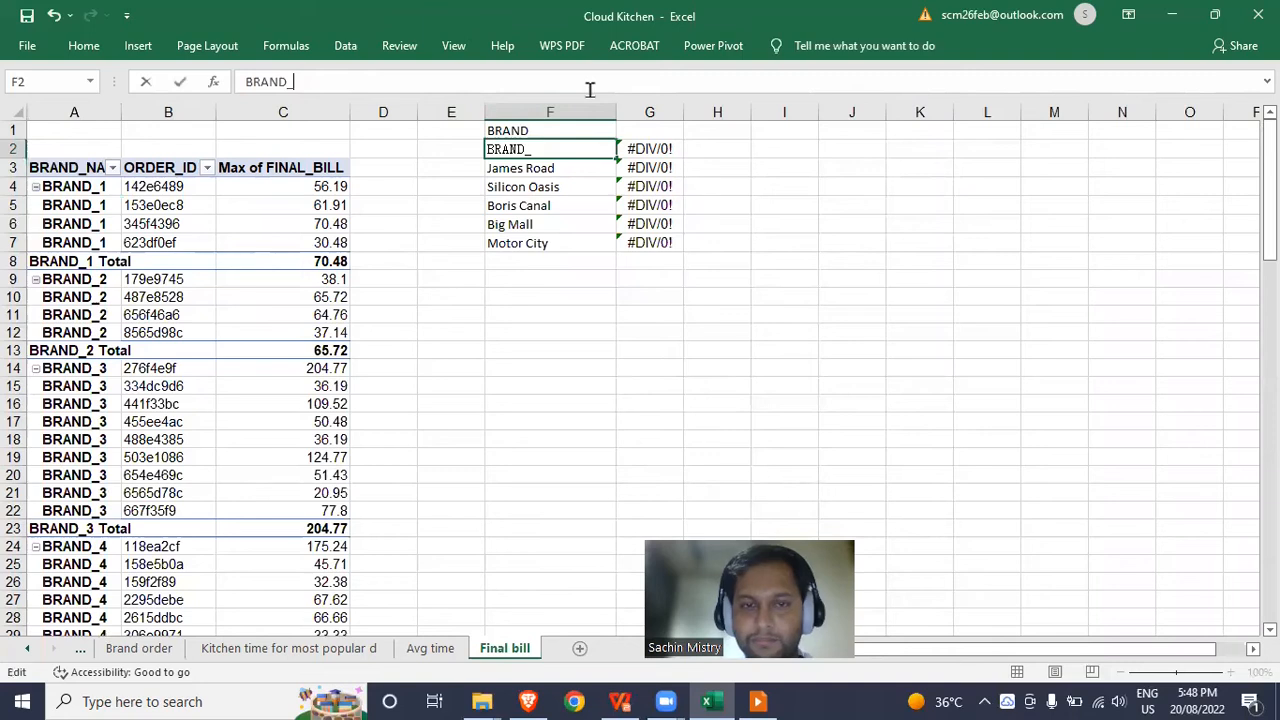
text(1)
key(Return)
key(Up)
key(ctrl+c)
key(Down)
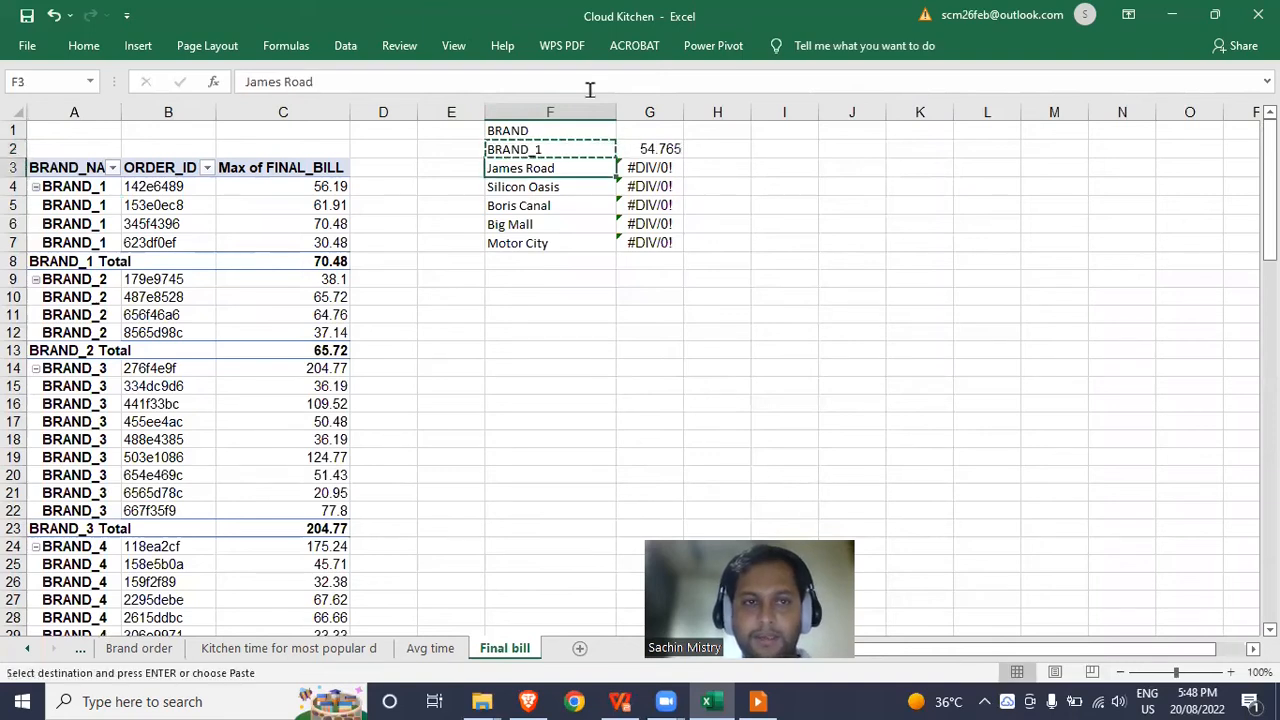
key(shift+Down)
key(shift+Down)
key(Return)
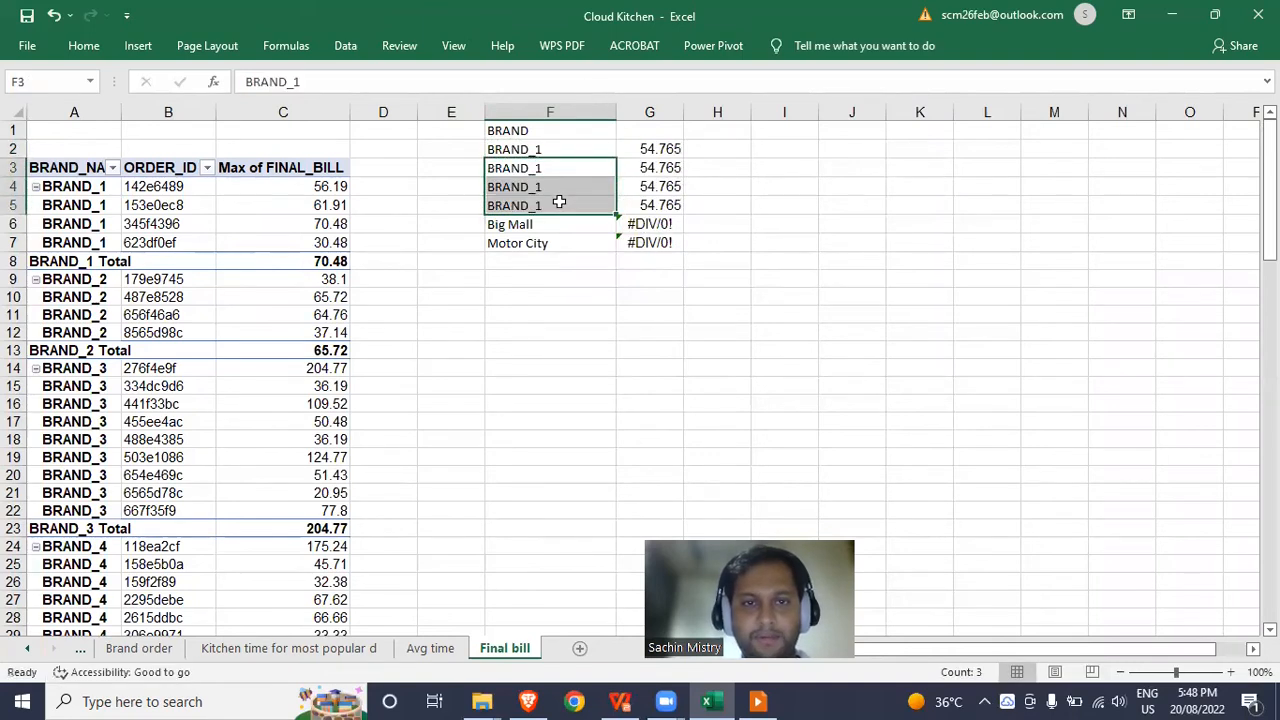
Change the second entry to BRAND_2, fill through BRAND_4, and clear leftover kitchen rows.
click(557, 171)
click(513, 84)
key(BackSpace)
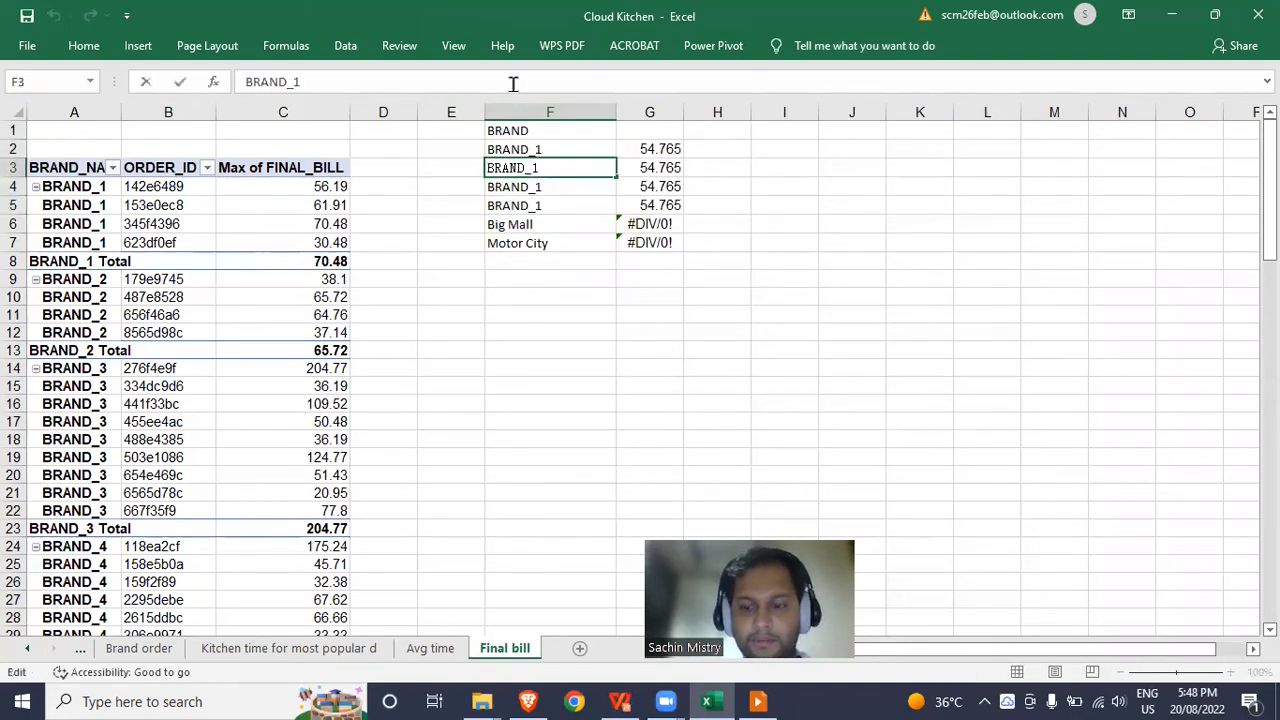
text(2)
key(Return)
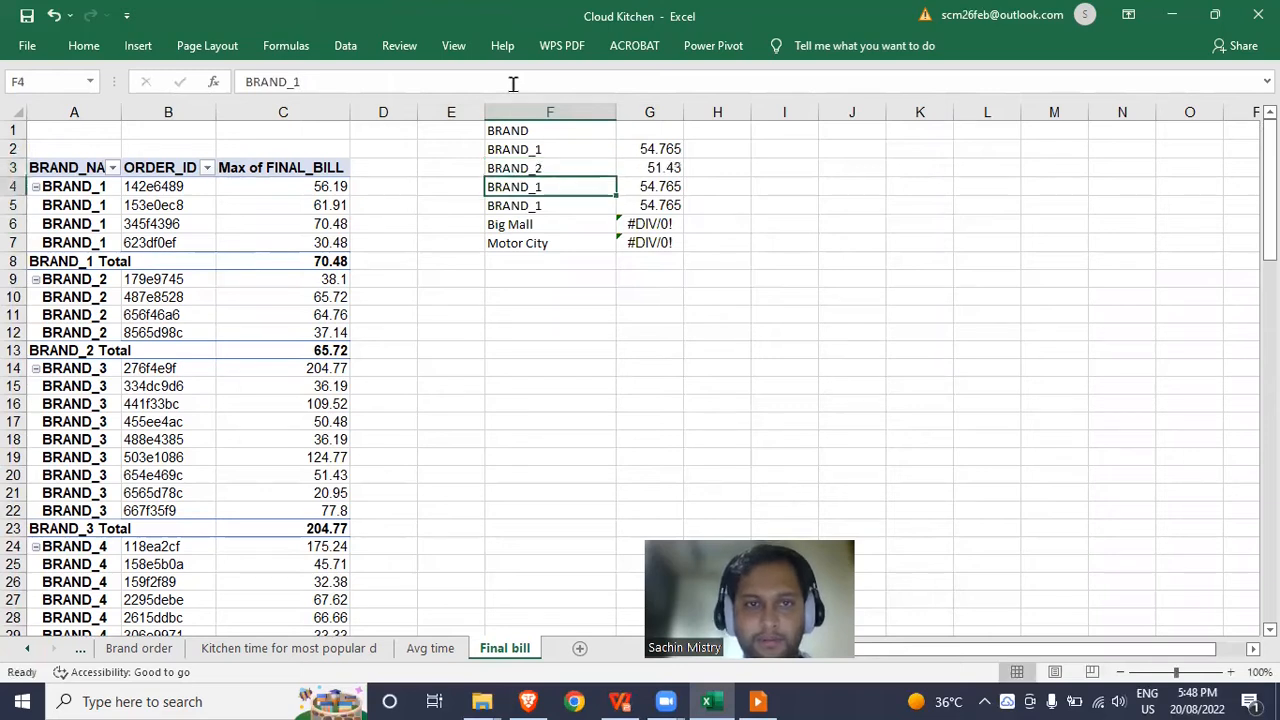
drag(569, 151, 636, 233)
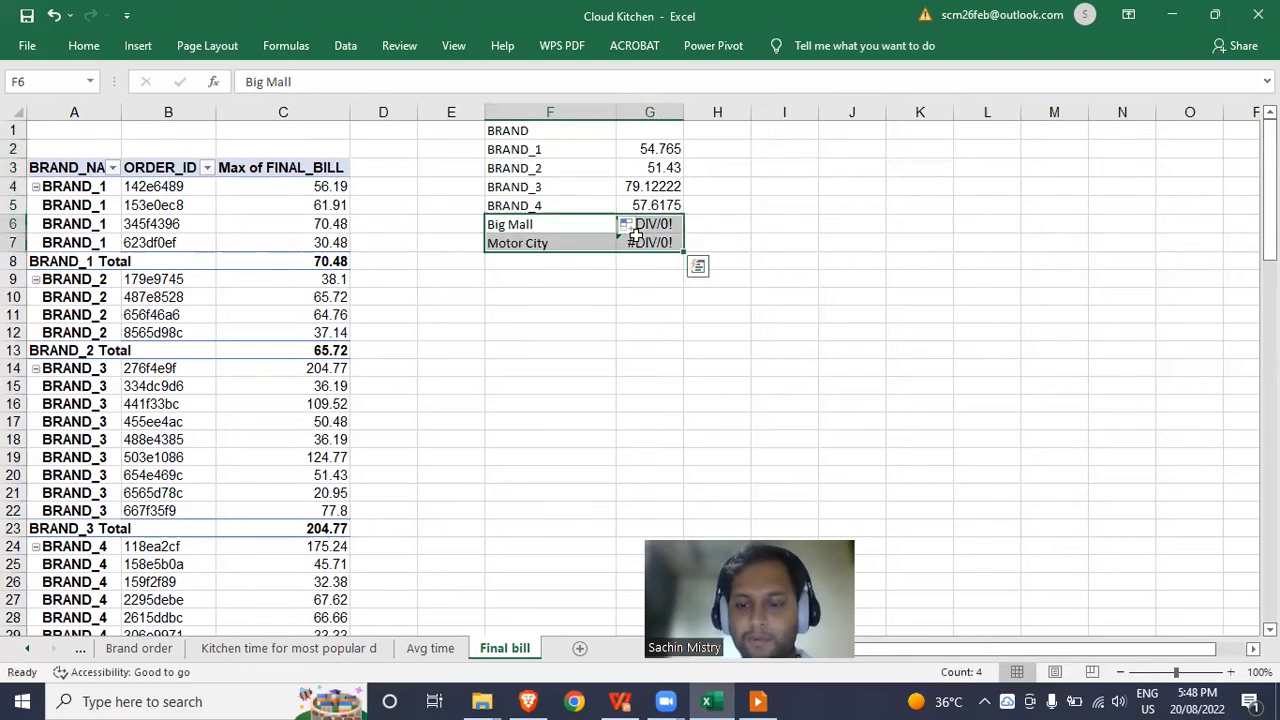
key(Delete)
click(650, 148)
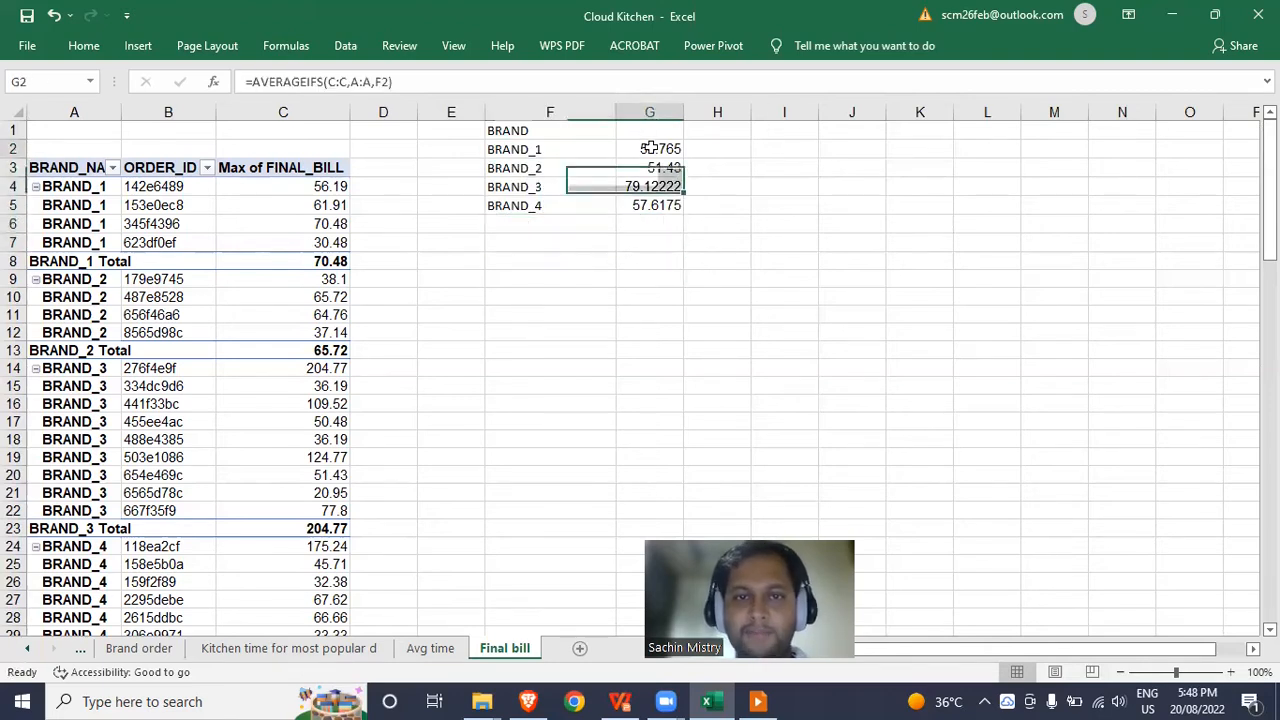
Turn G2's AVERAGEIFS into SUMIFS and copy it to G3:G5 (219.06, 205.72, 712.1, 921.88).
drag(303, 81, 250, 81)
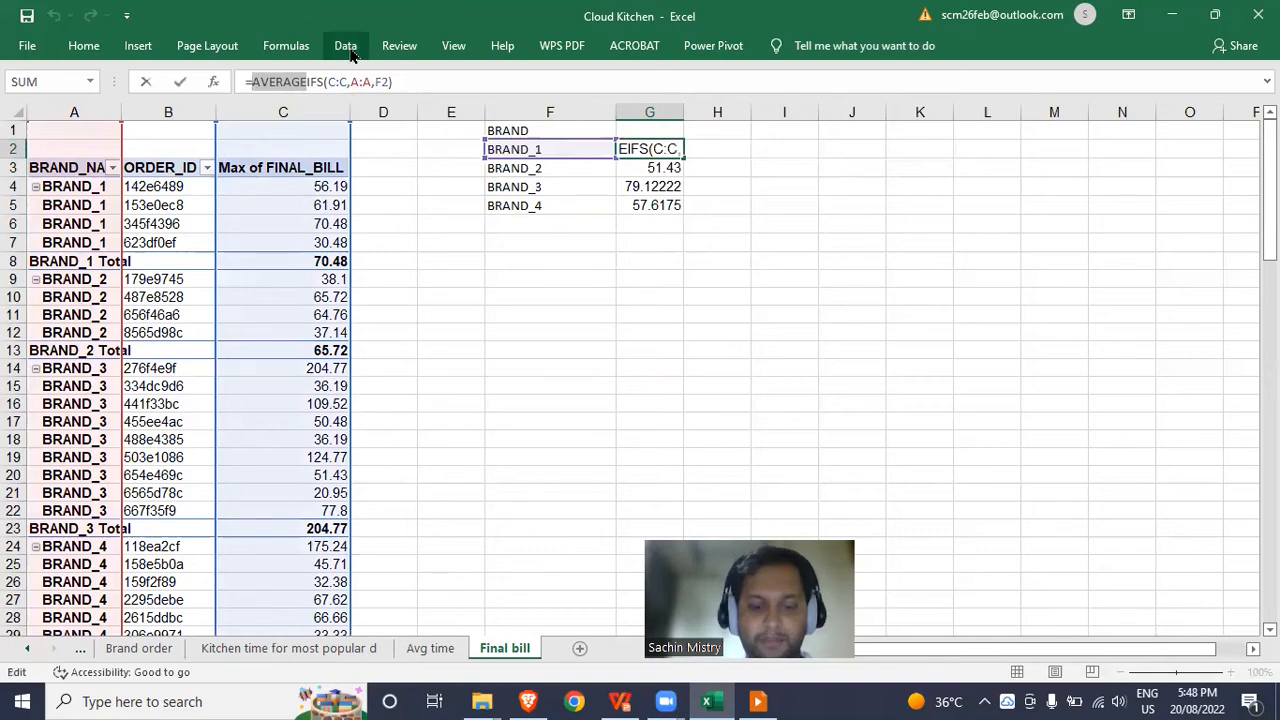
text(sum)
key(ctrl+Return)
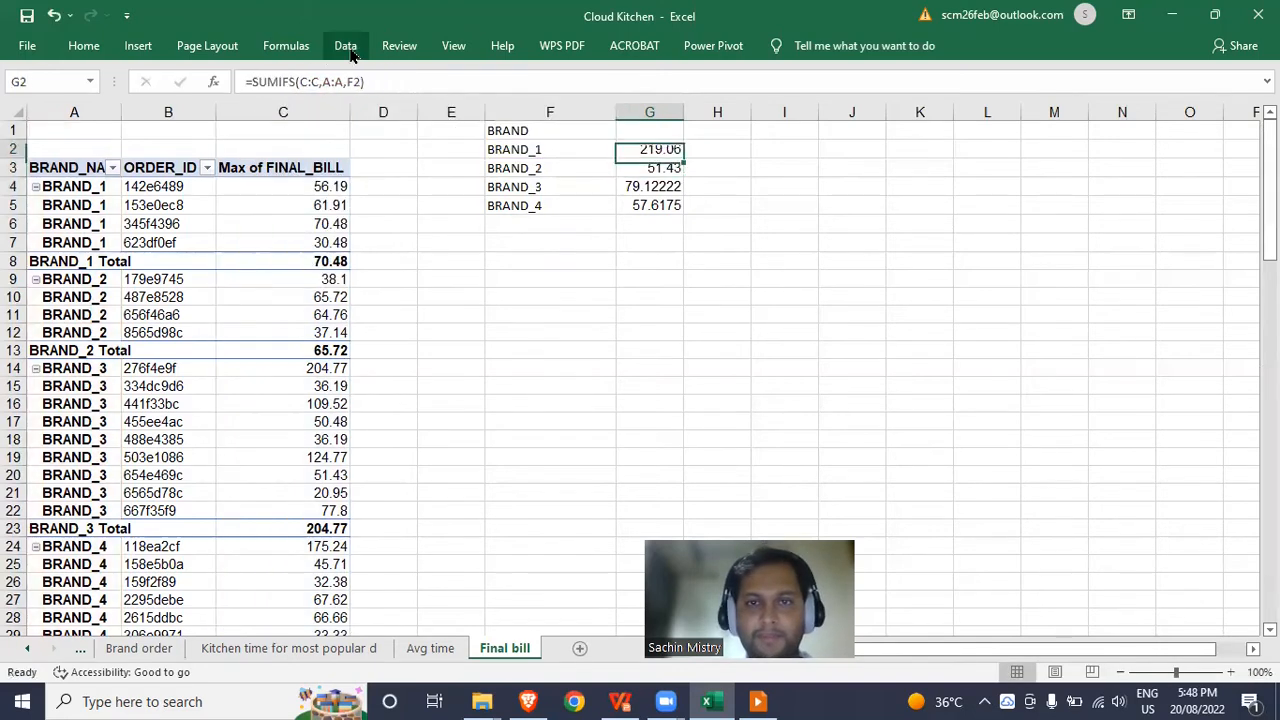
key(ctrl+c)
key(Down)
key(shift+Down)
key(shift+Down)
key(Return)
key(Up)
key(Up)
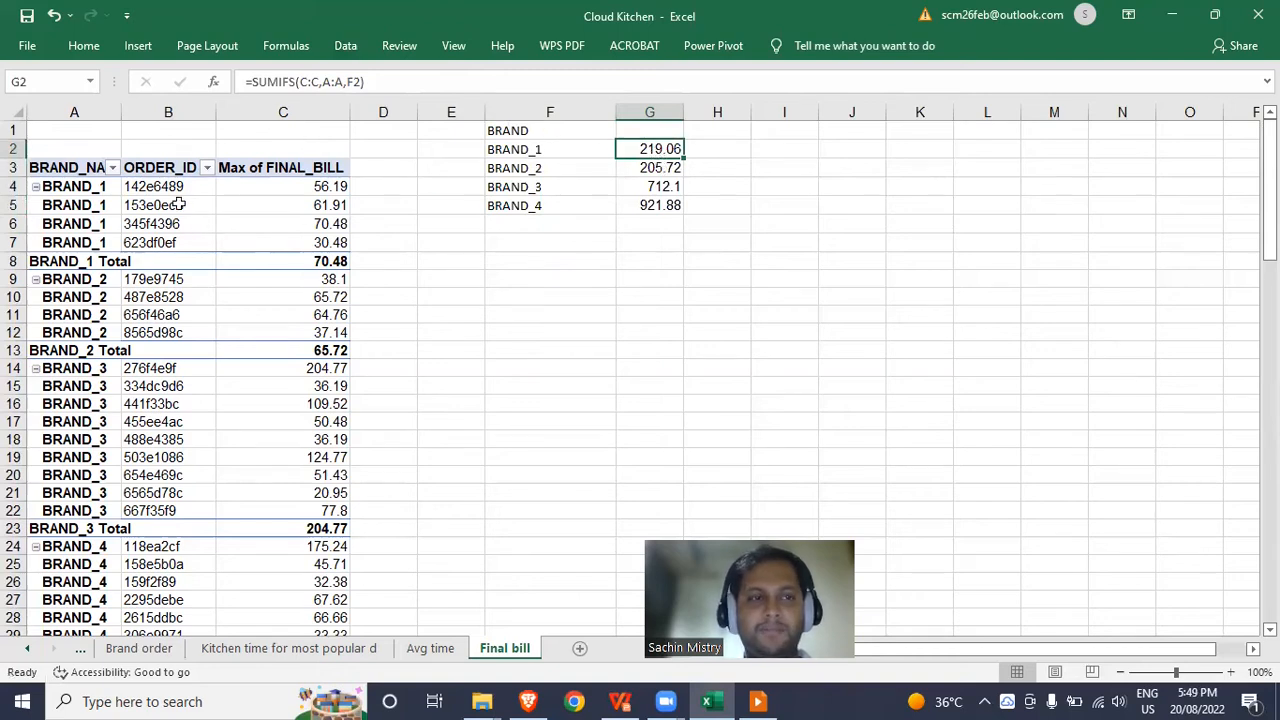
Check BRAND_1's pivot bills and 70.48 total against the side table's SUMIFS value.
drag(316, 188, 313, 243)
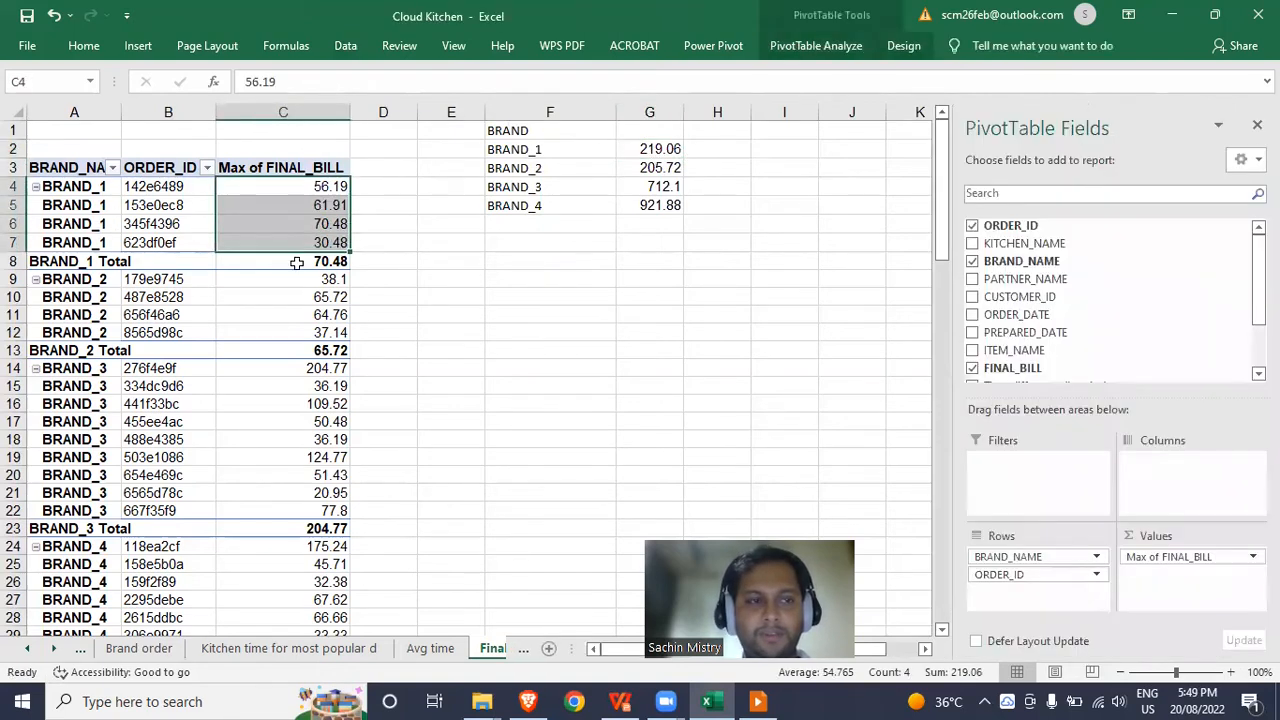
click(98, 264)
click(527, 149)
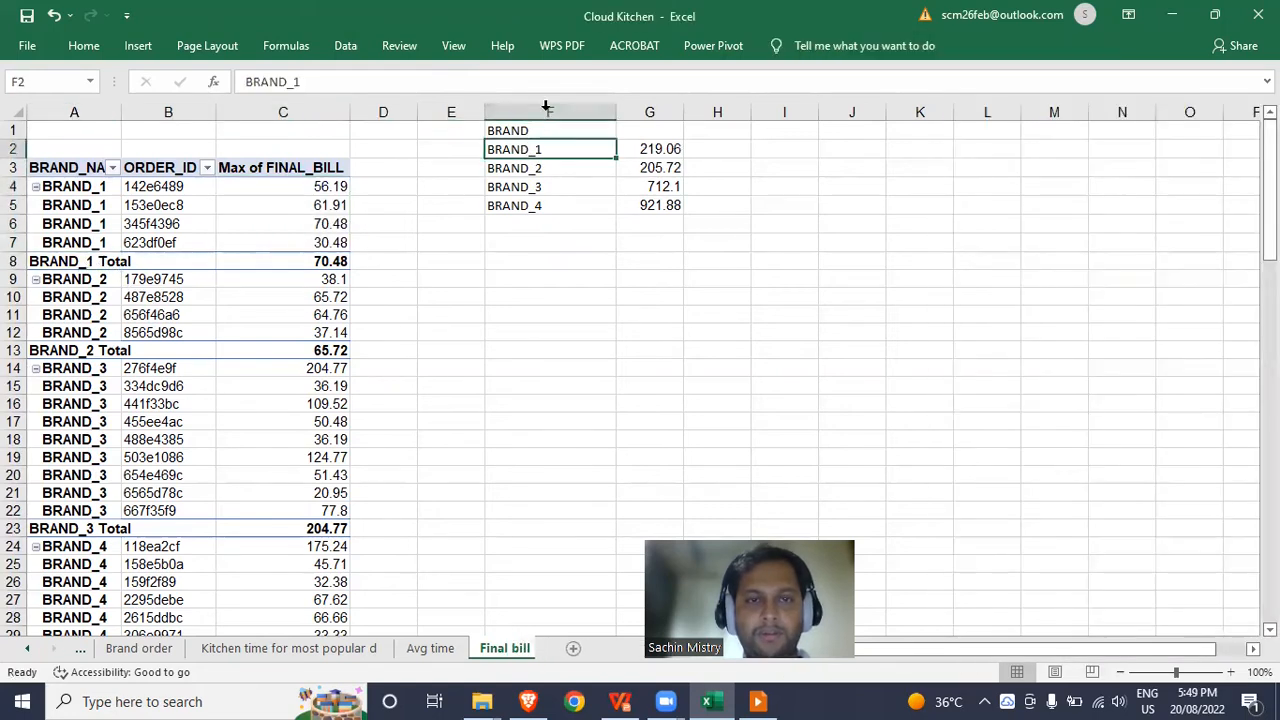
click(320, 260)
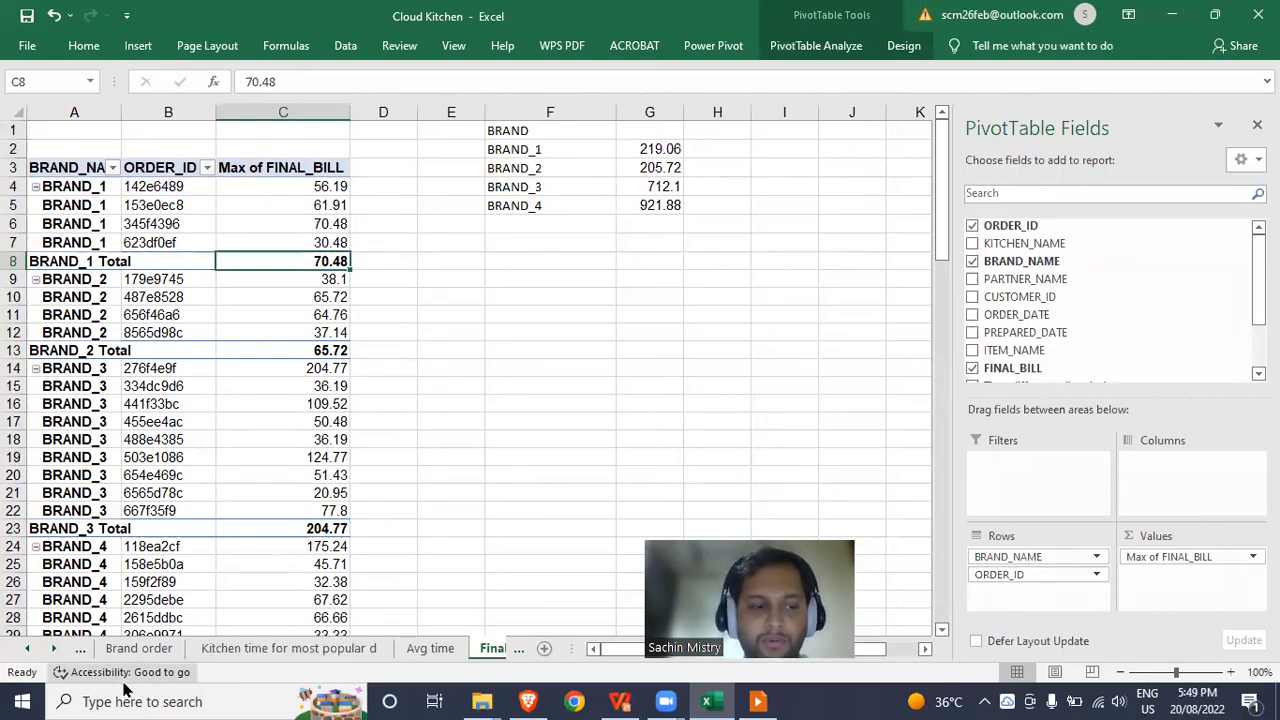
click(83, 651)
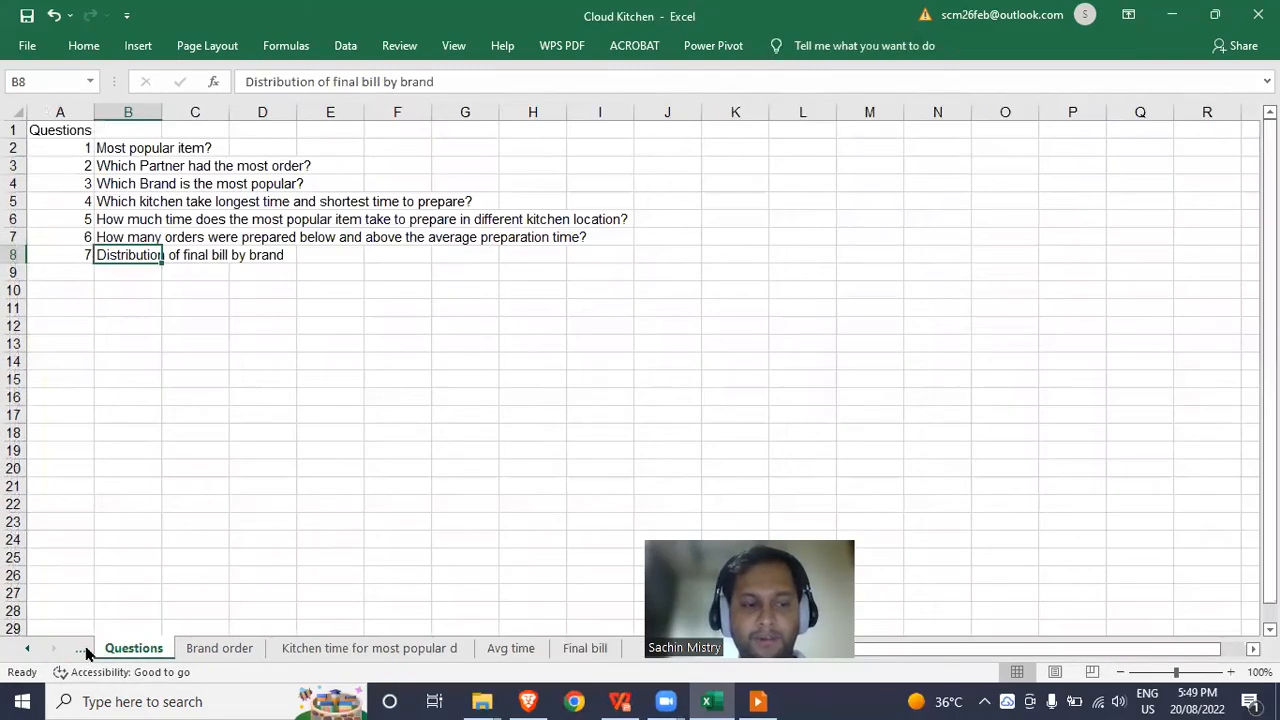
Go to the SALES sheet's first empty column after the headers.
click(85, 651)
click(86, 651)
click(112, 650)
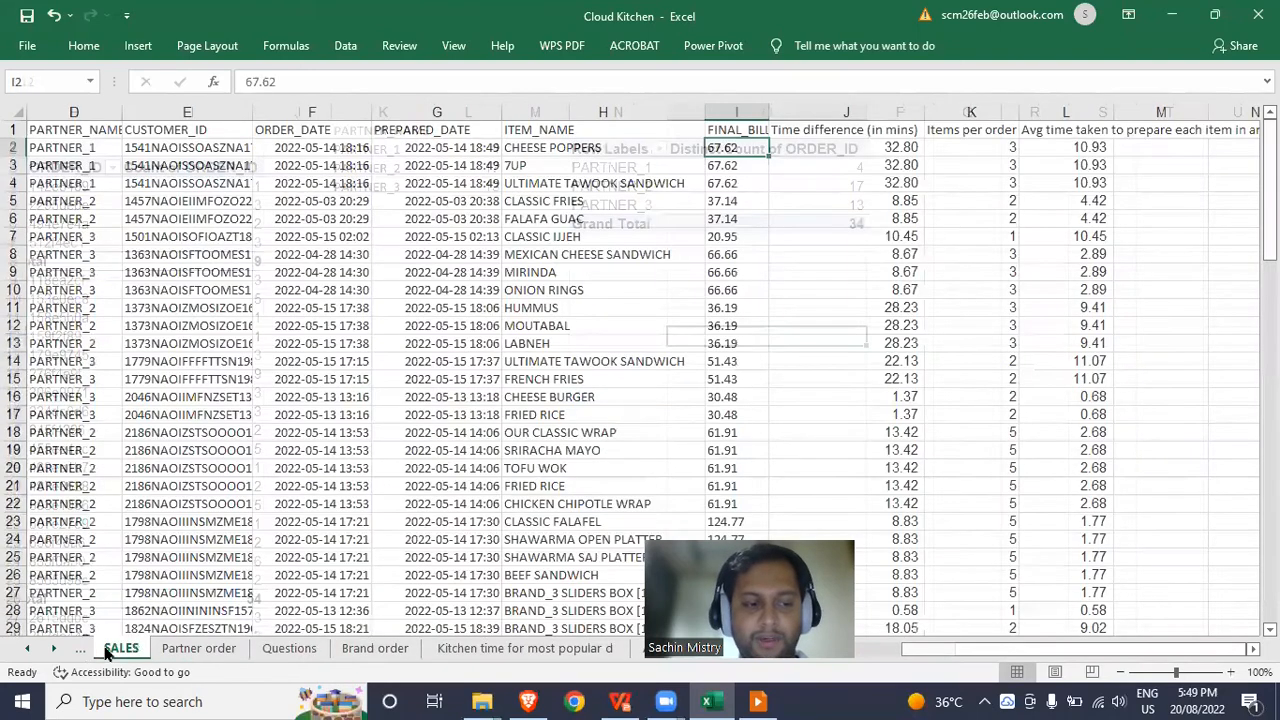
click(422, 172)
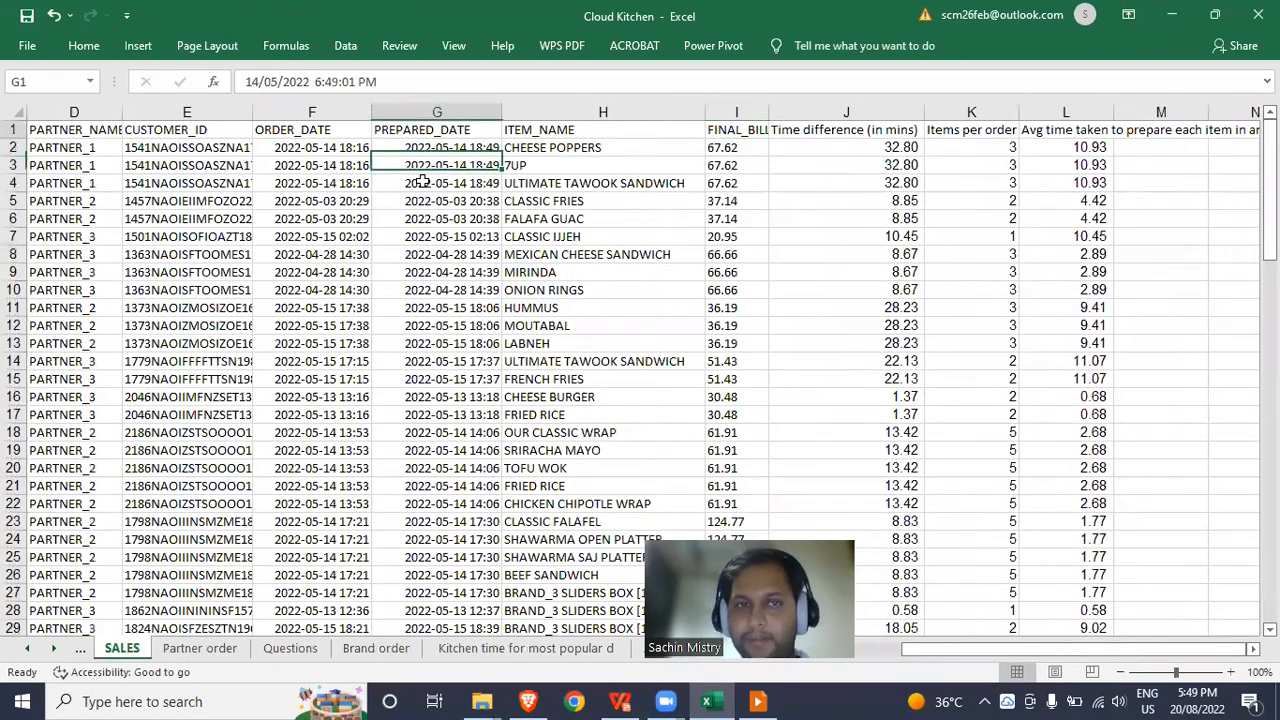
key(ctrl+Right)
key(Right)
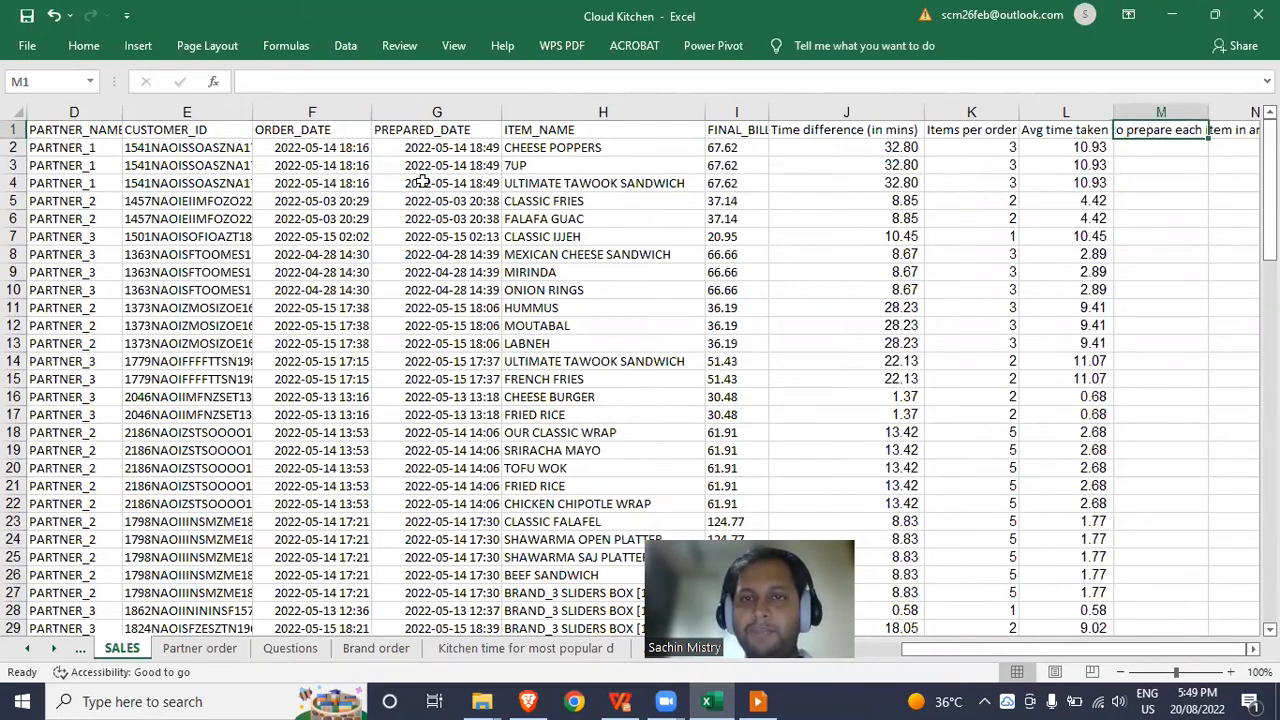
Head column M 'Unique flag' and enter 1 in M2.
key(Down)
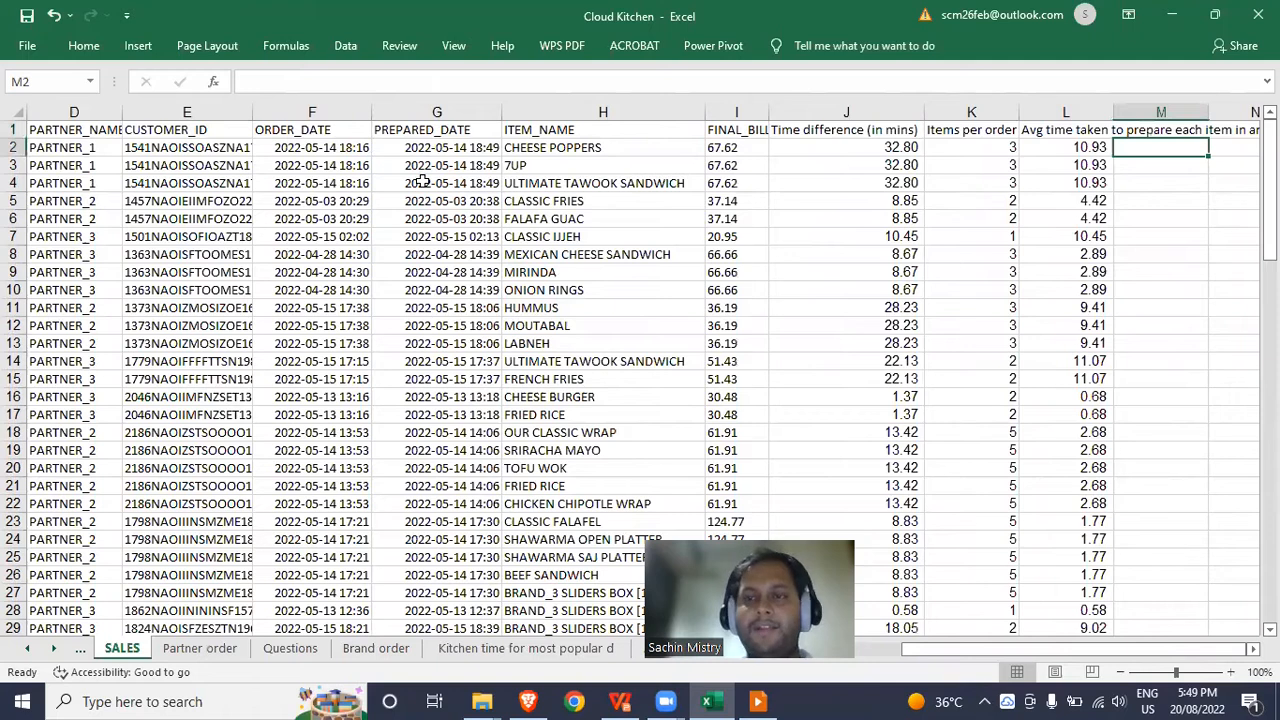
key(Up)
text(U)
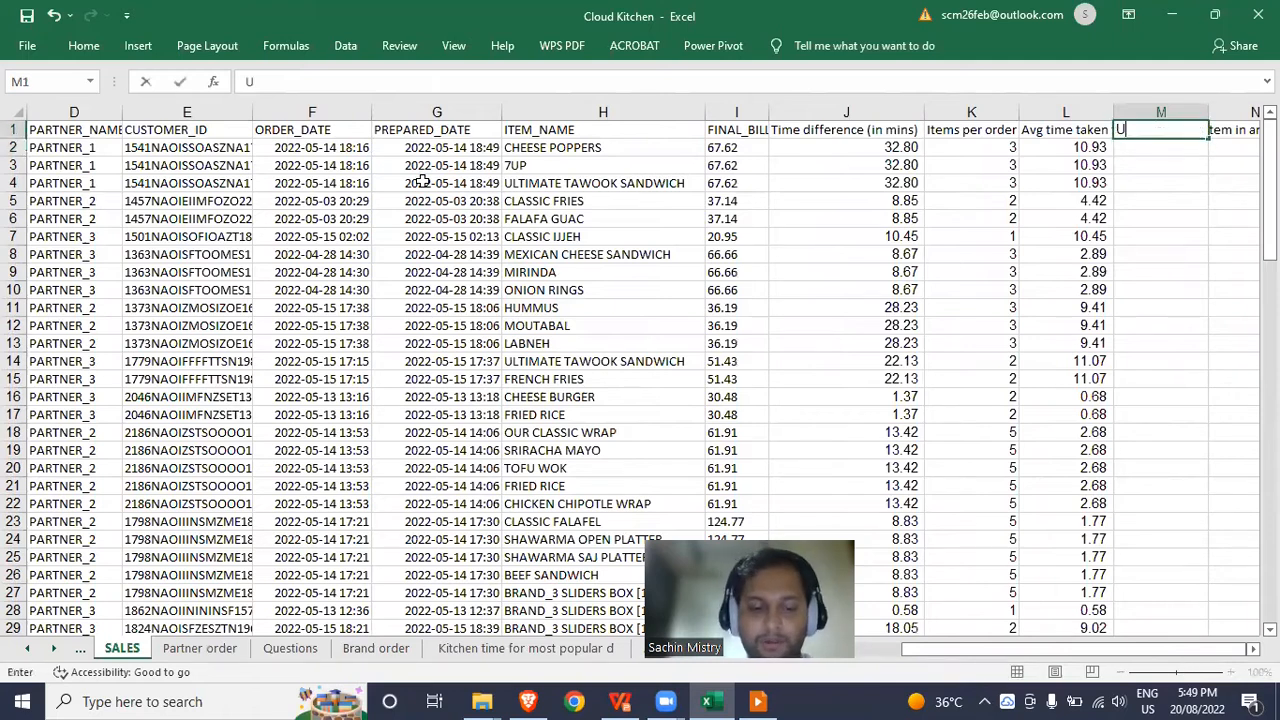
text(nique flag)
key(Return)
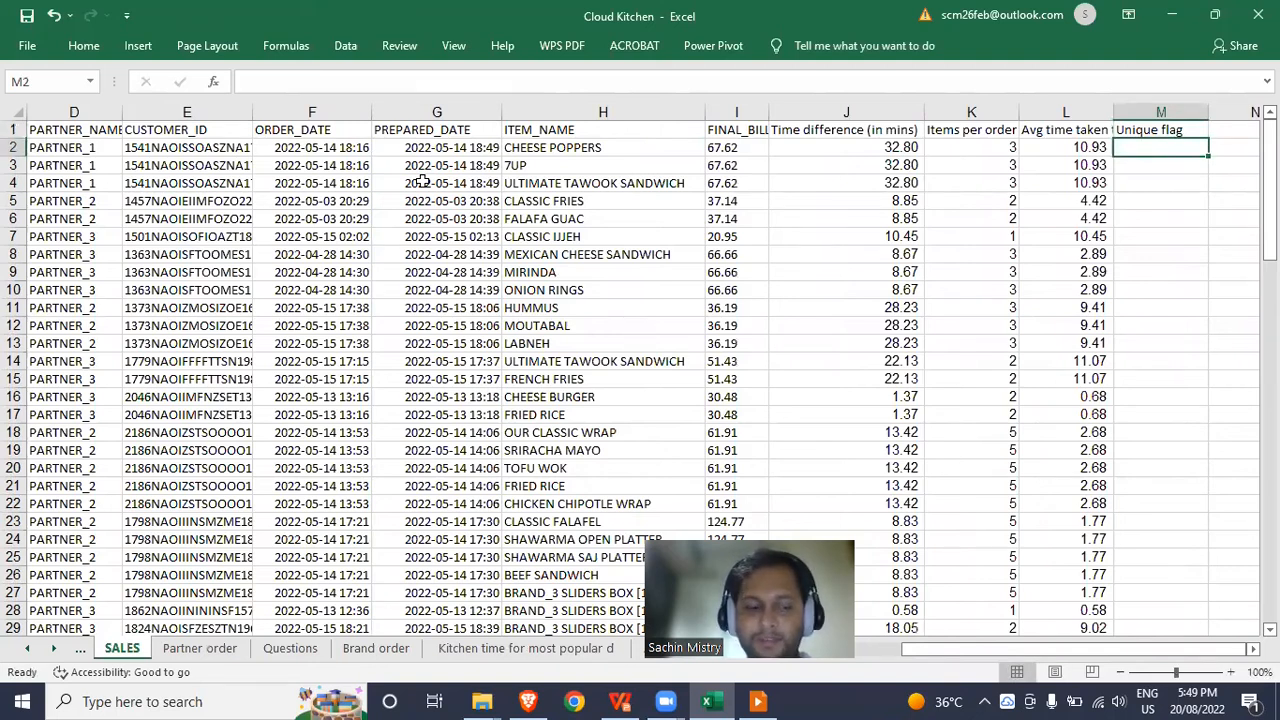
text(1)
key(Return)
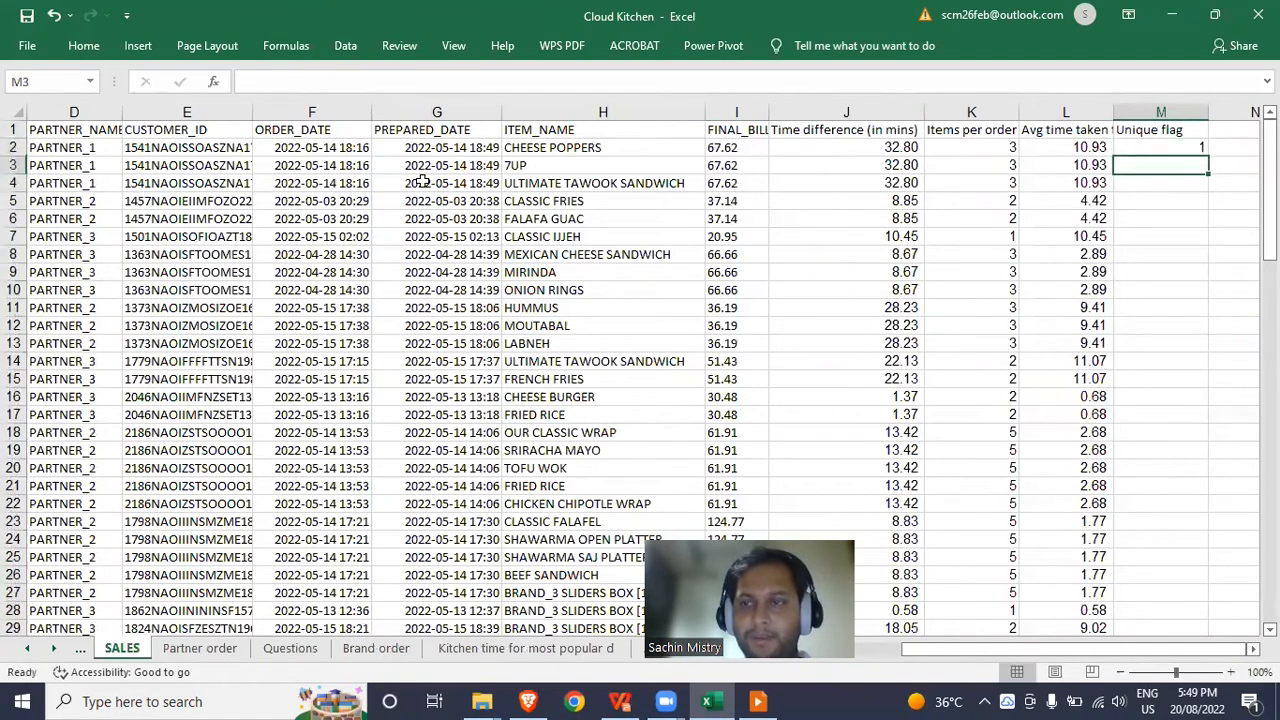
Build an IF formula in M3 comparing the order ID with the row above, returning 0 or 1.
text(=if)
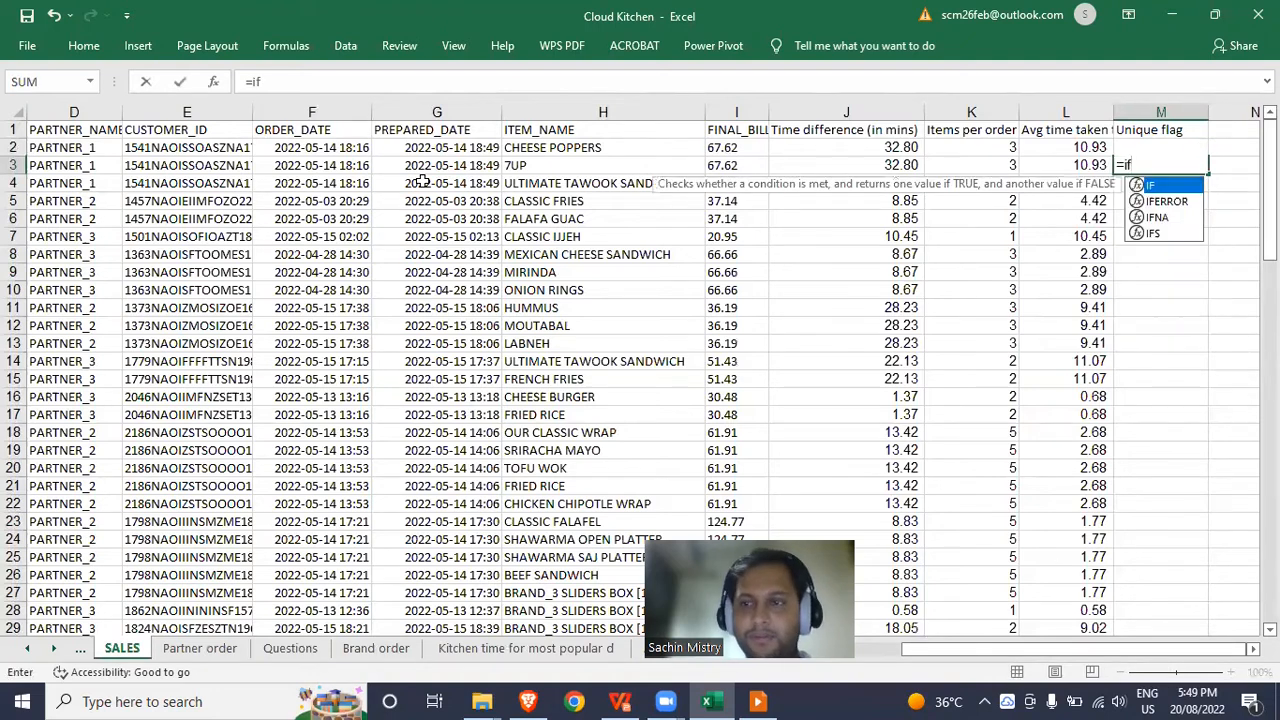
key(Tab)
key(Left)
key(Left)
key(Left)
key(Left)
key(Left)
key(Left)
key(Left)
key(Left)
key(Left)
key(Left)
key(Left)
key(Left)
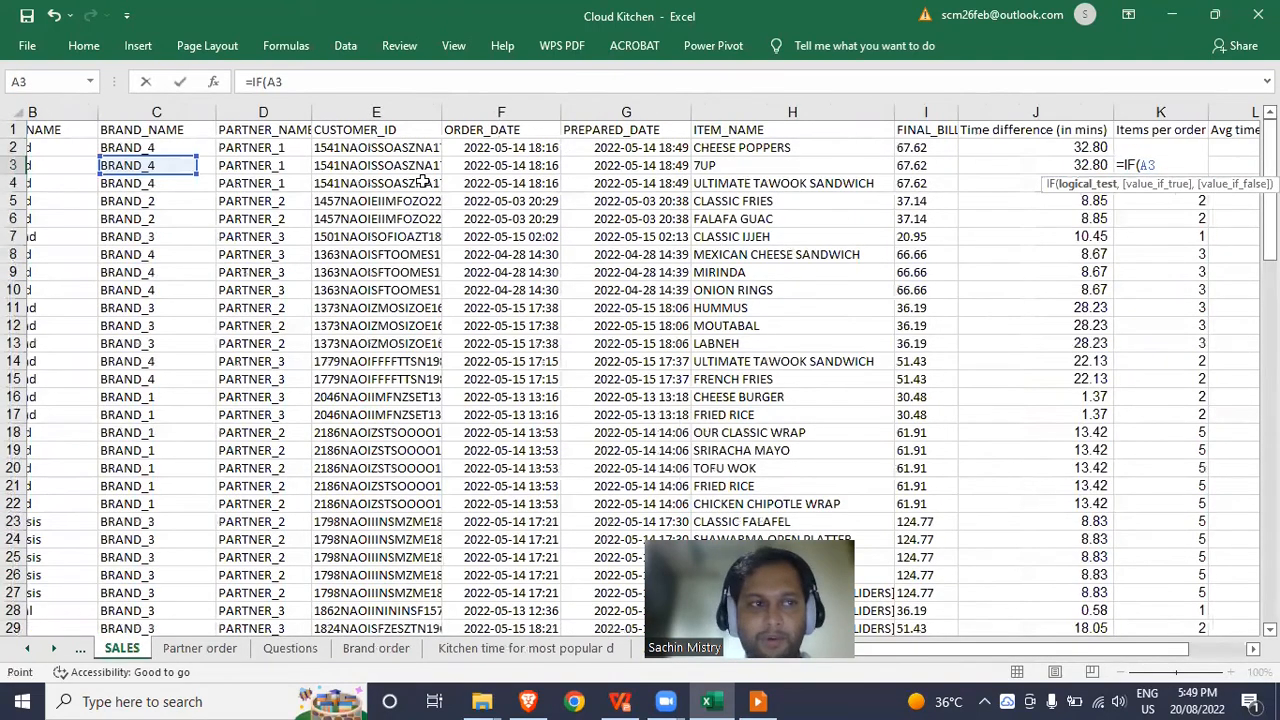
text(=)
key(Up)
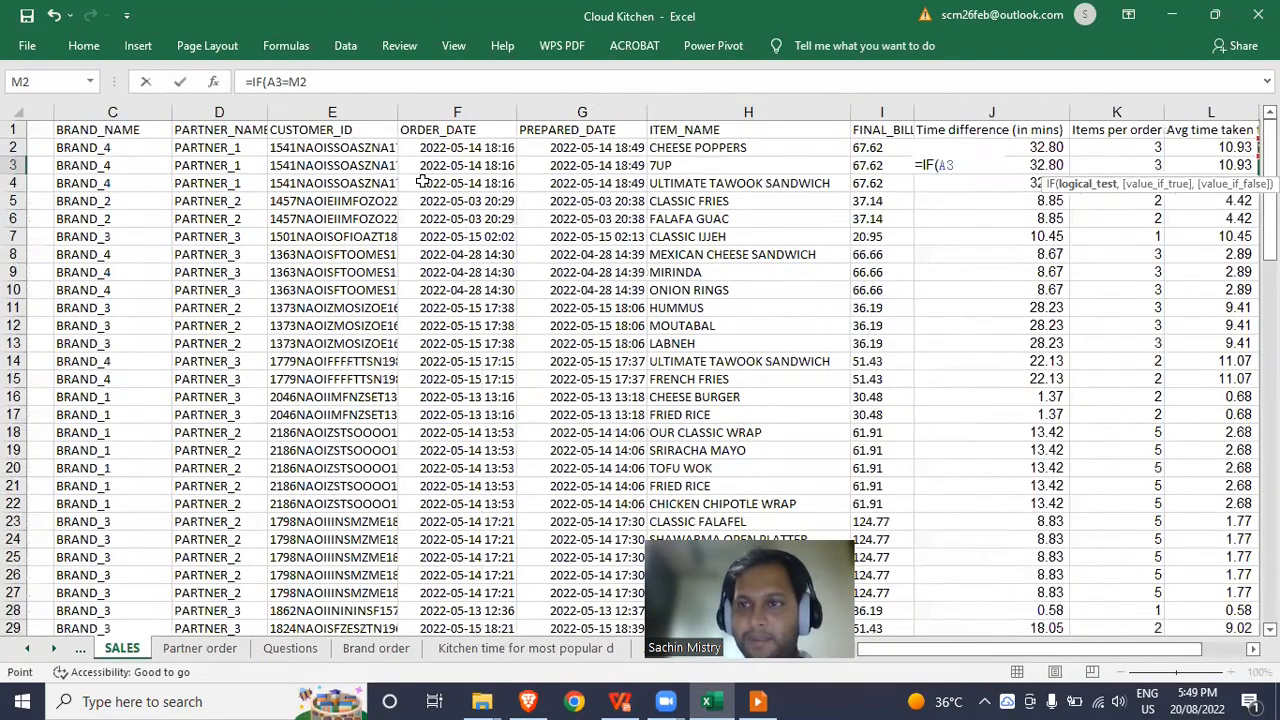
key(Return)
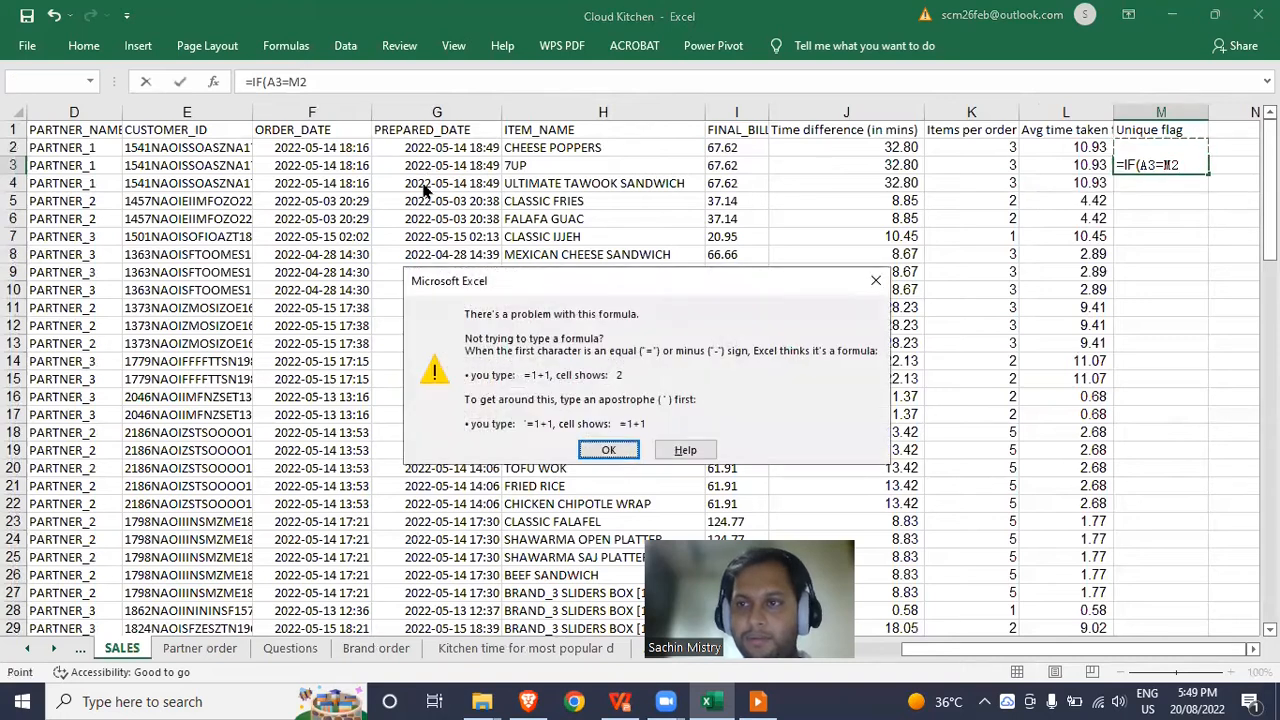
key(Return)
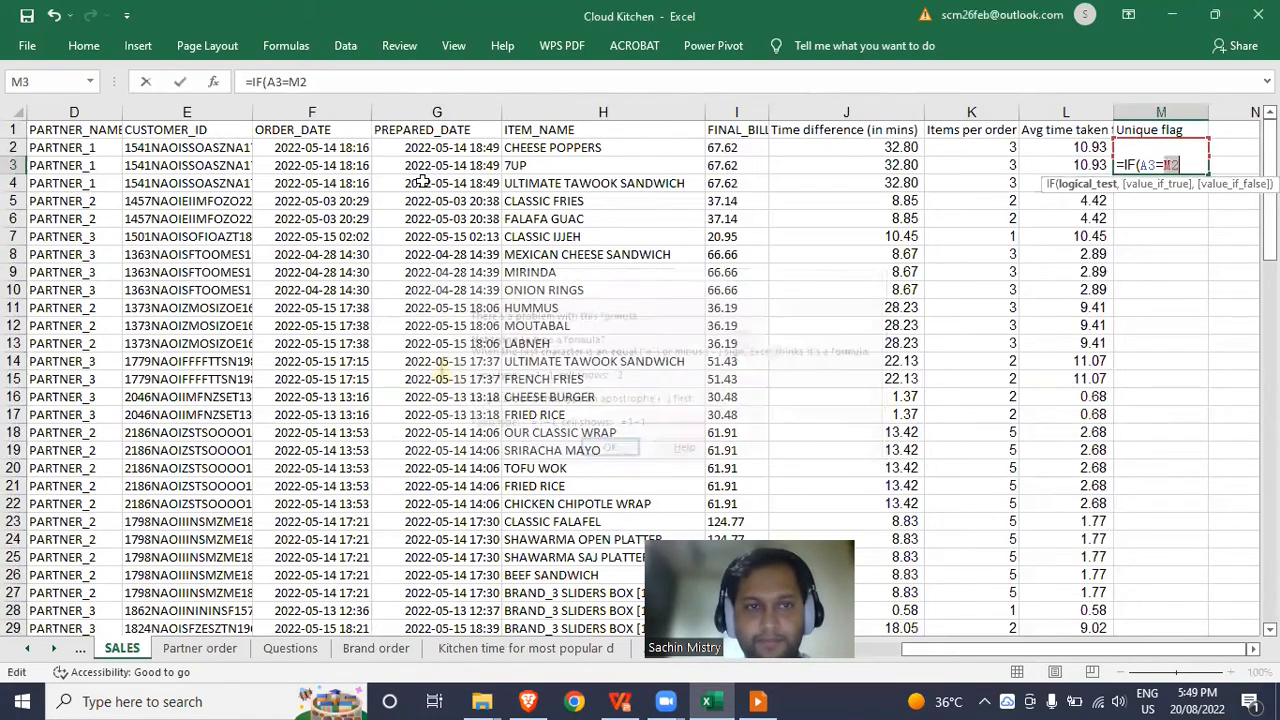
click(325, 87)
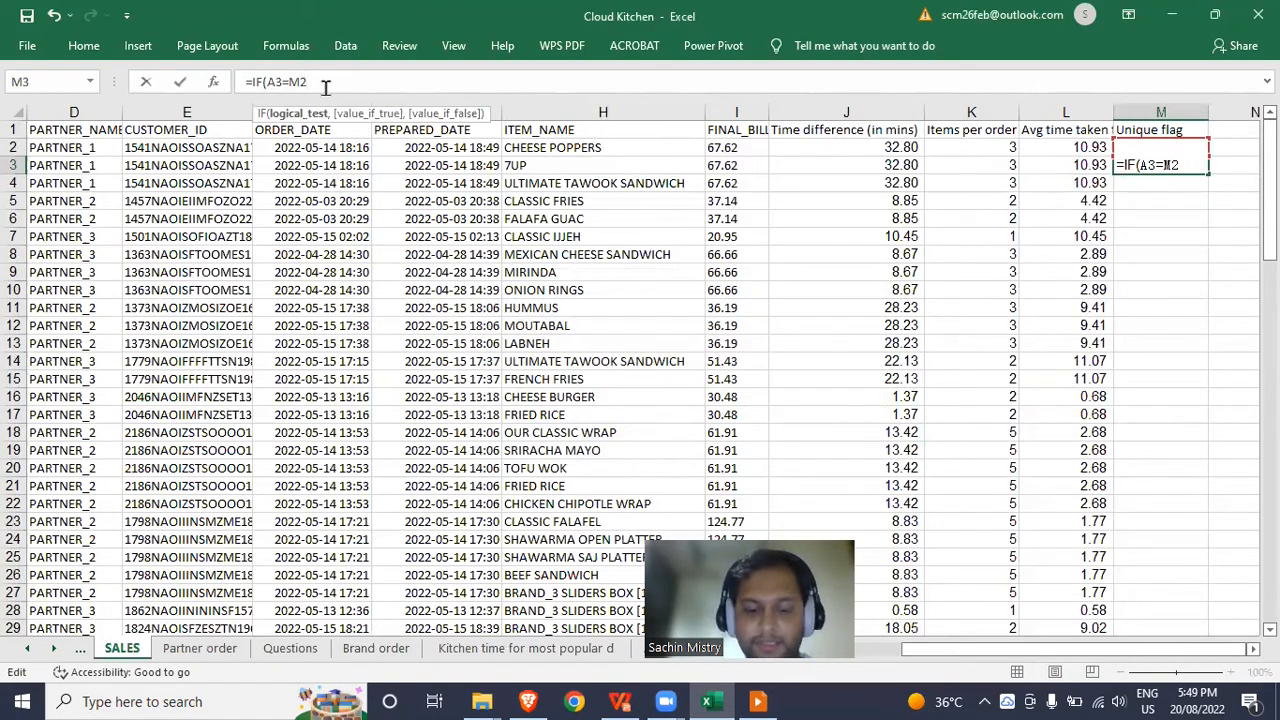
text(,0,1))
key(Return)
key(Up)
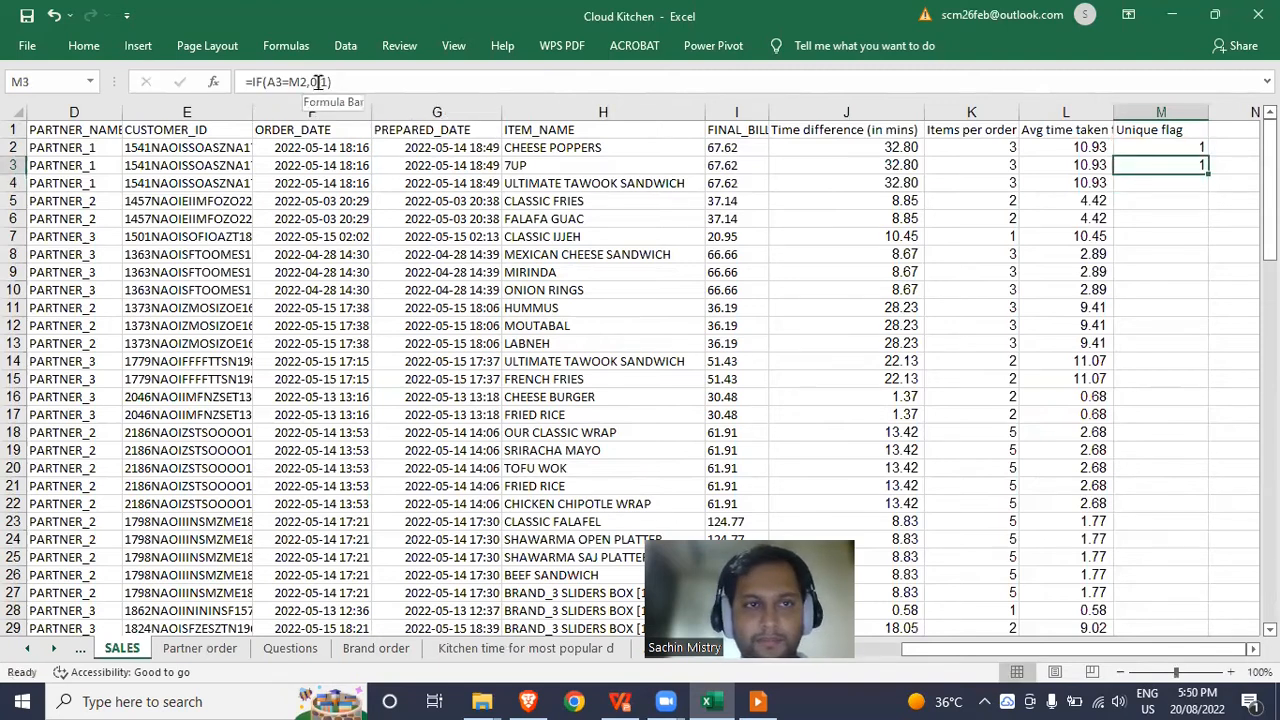
Fix M3's reference so the formula reads =IF(A3=A2,0,1).
click(317, 82)
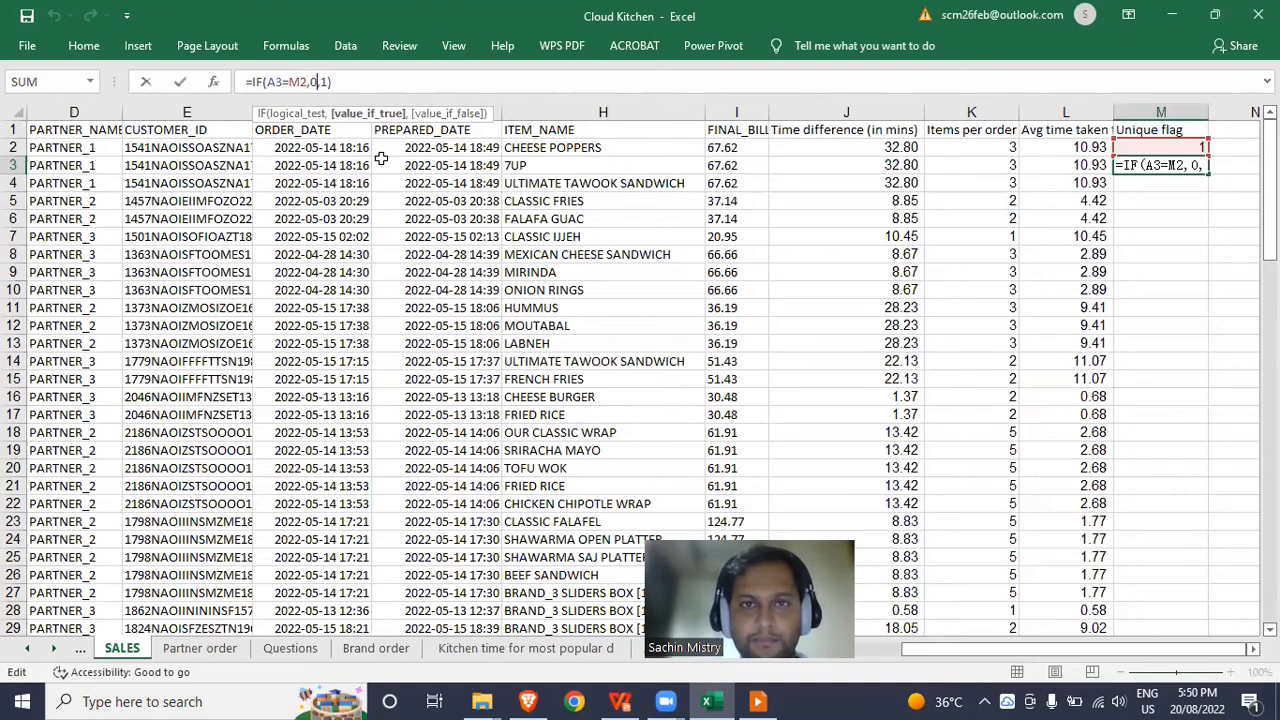
click(381, 158)
key(ctrl+Left)
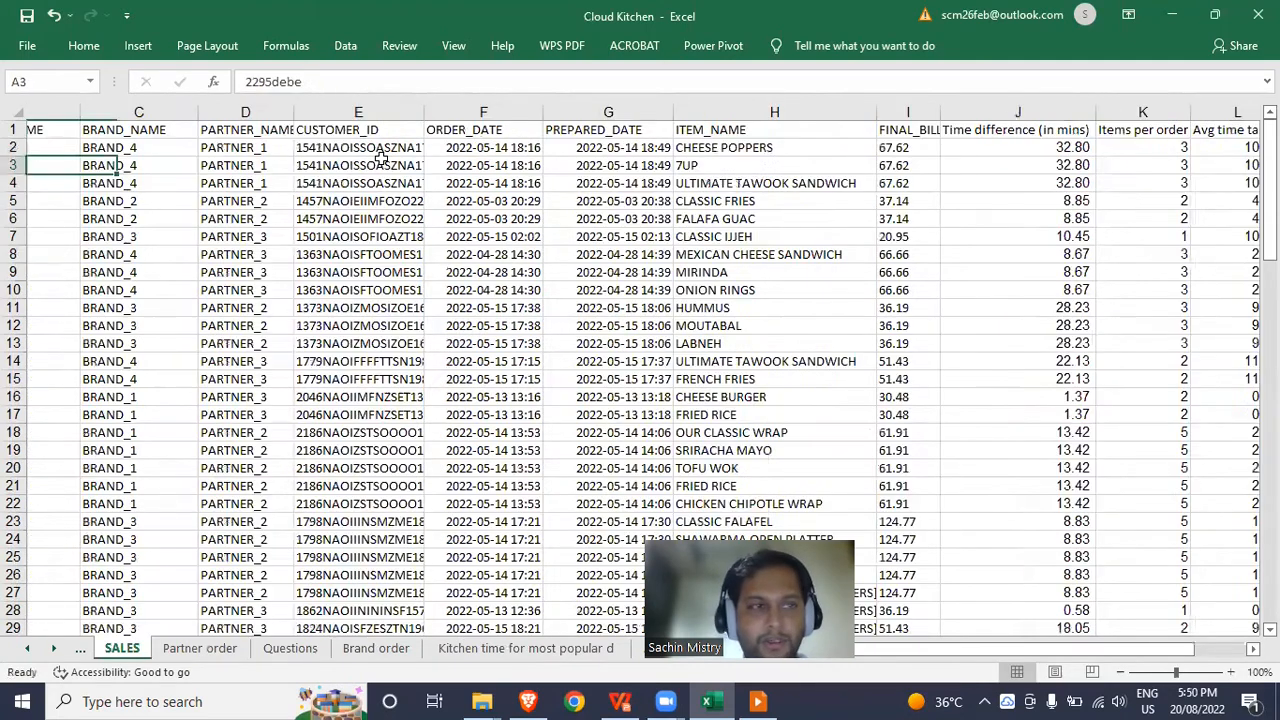
key(Up)
key(ctrl+Right)
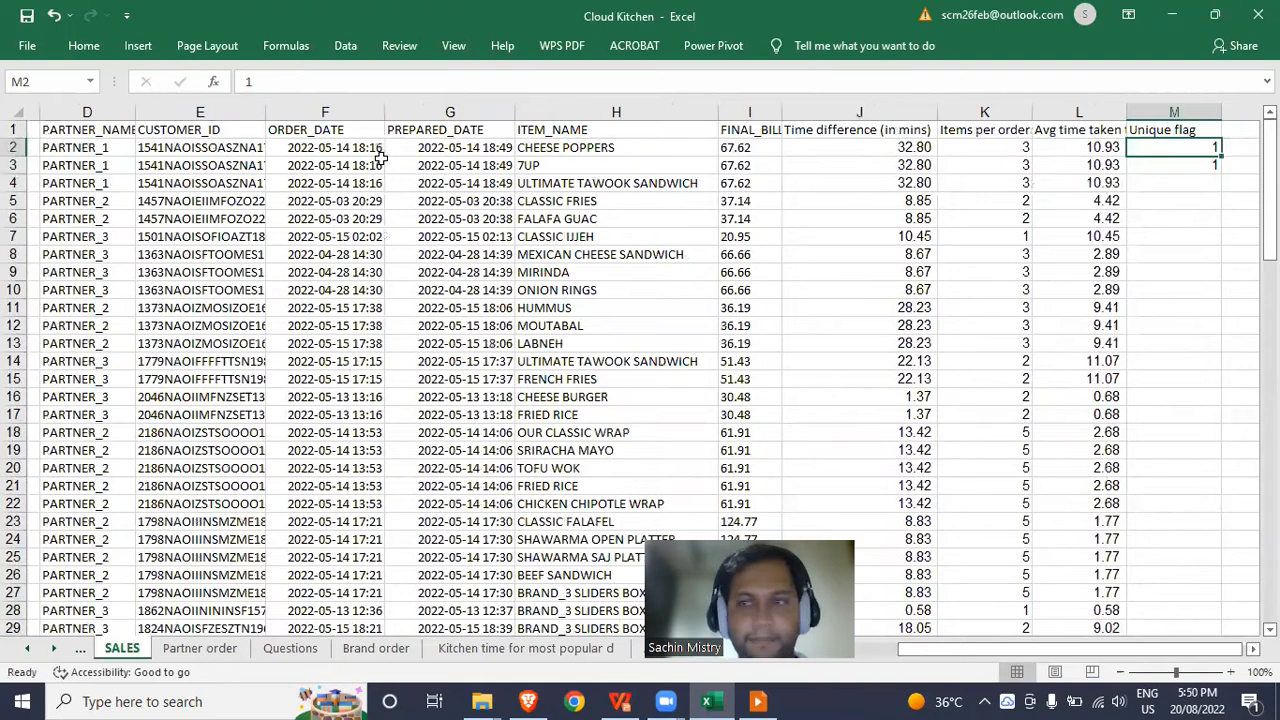
key(Down)
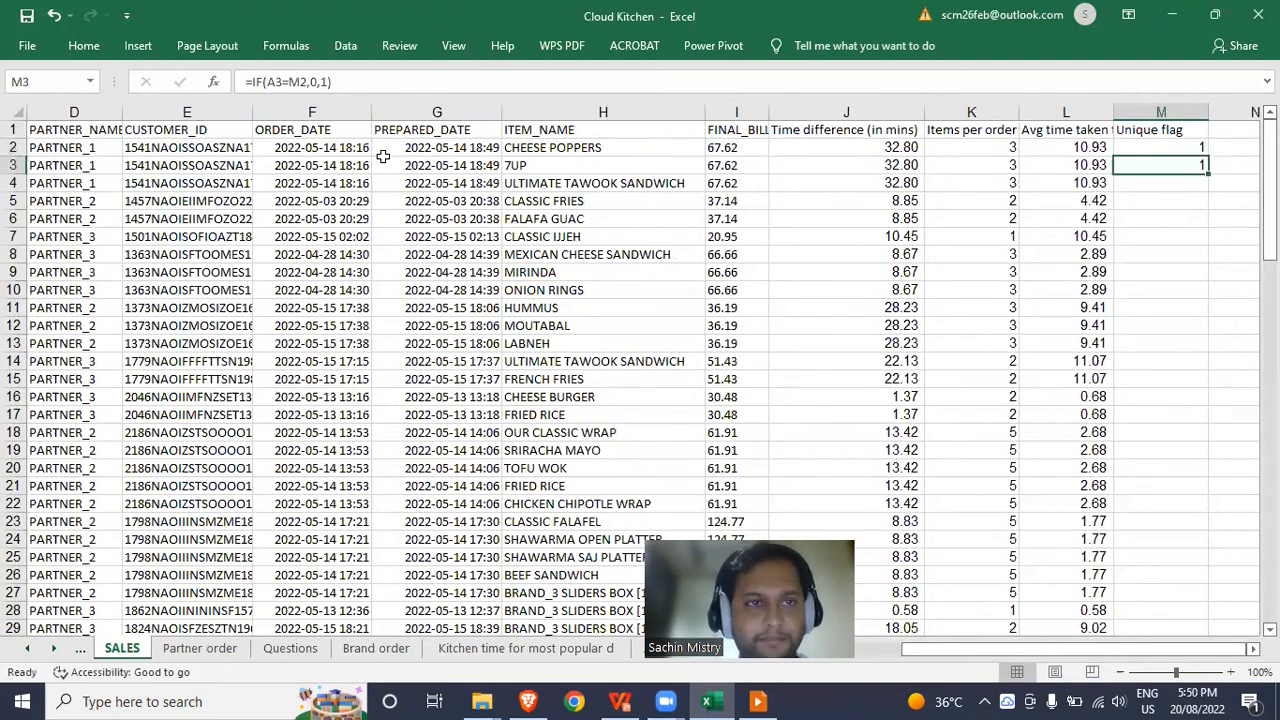
click(296, 83)
key(BackSpace)
text(A)
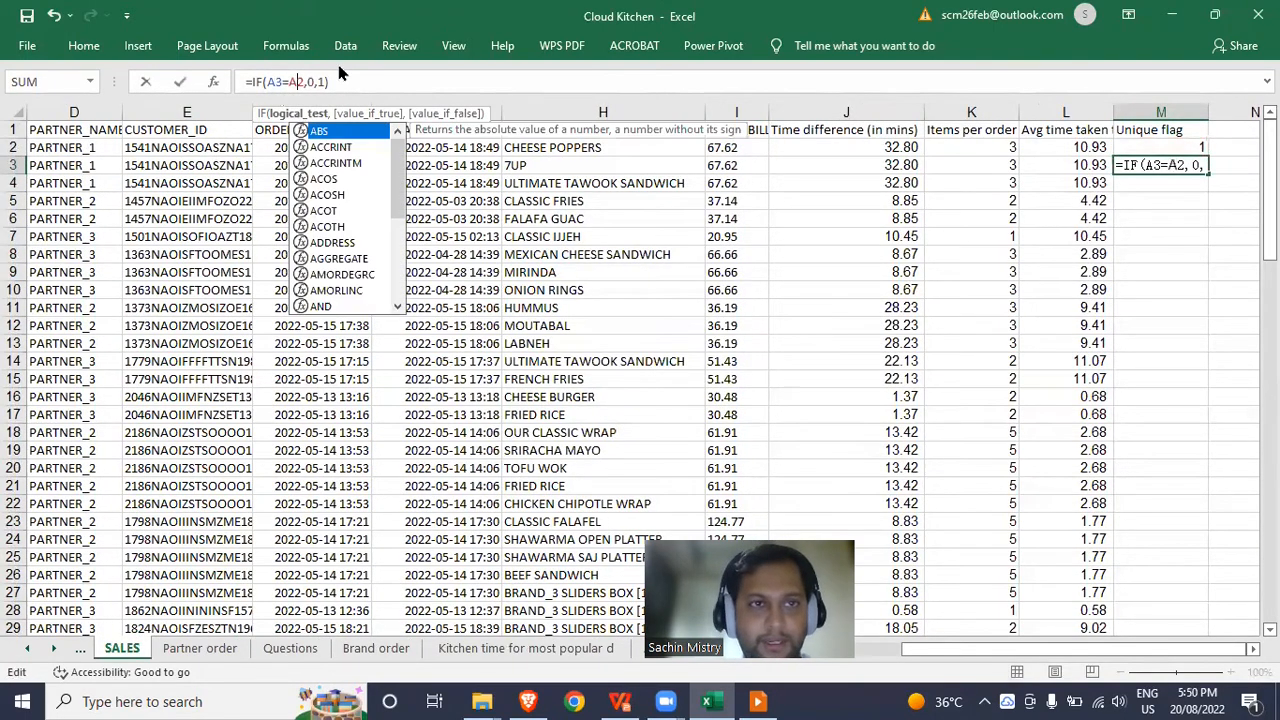
key(Escape)
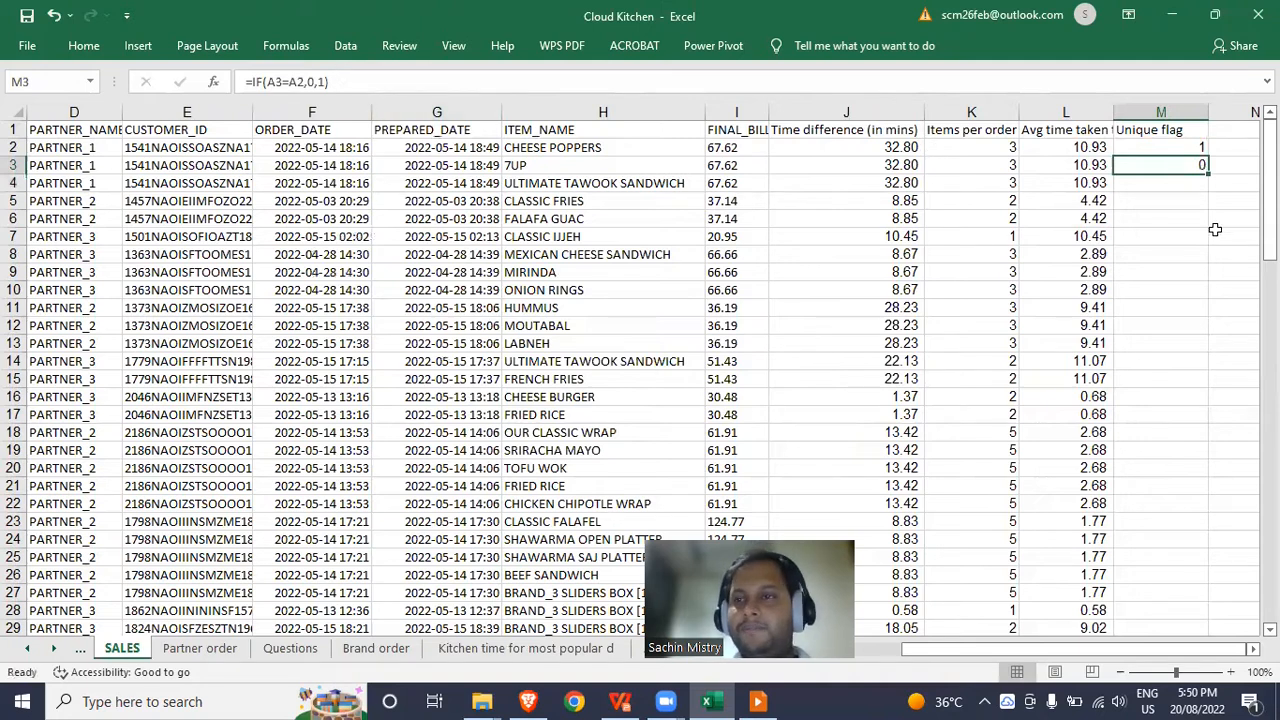
click(1178, 146)
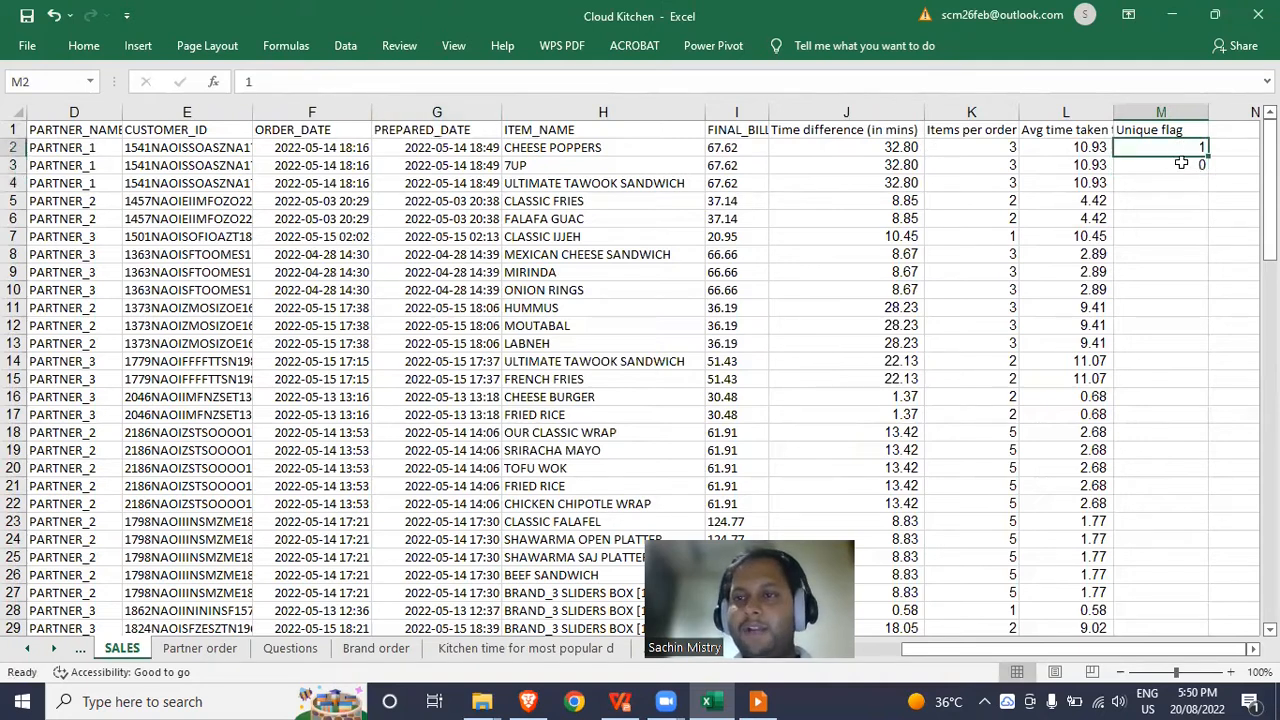
click(1181, 163)
Turn on filters for the SALES table headers.
click(1005, 138)
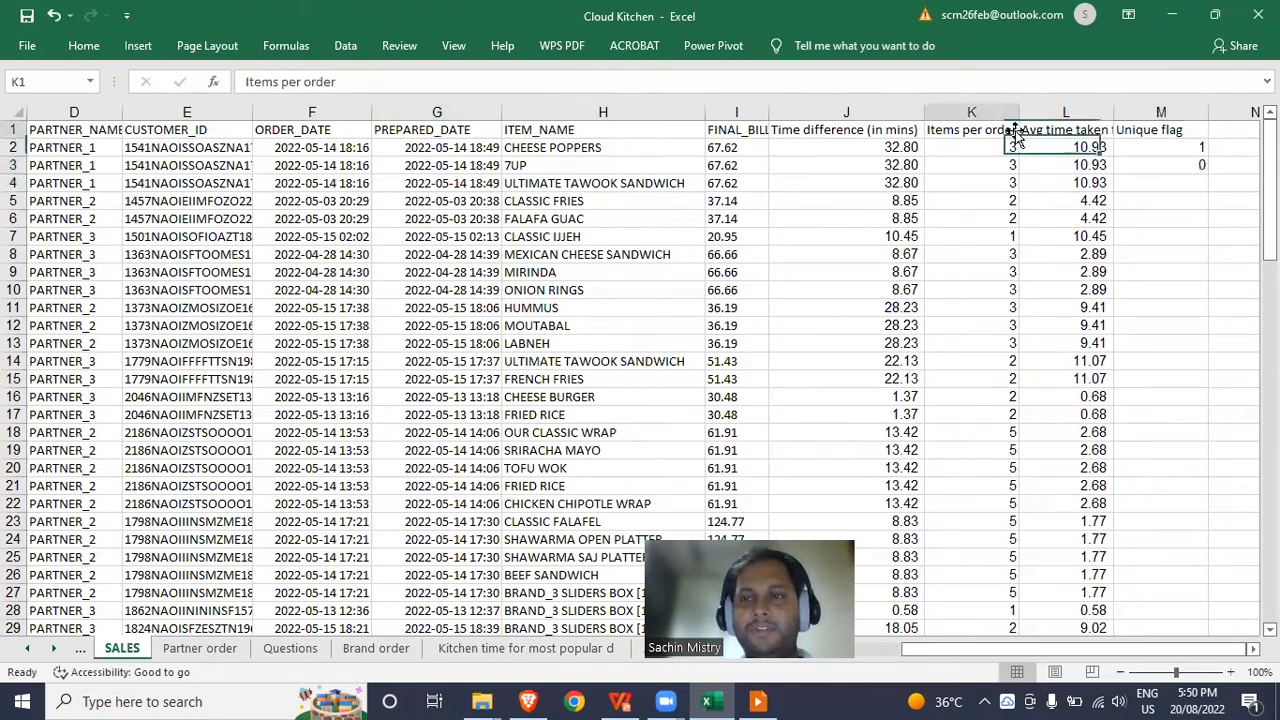
key(ctrl+shift+l)
key(ctrl+Home)
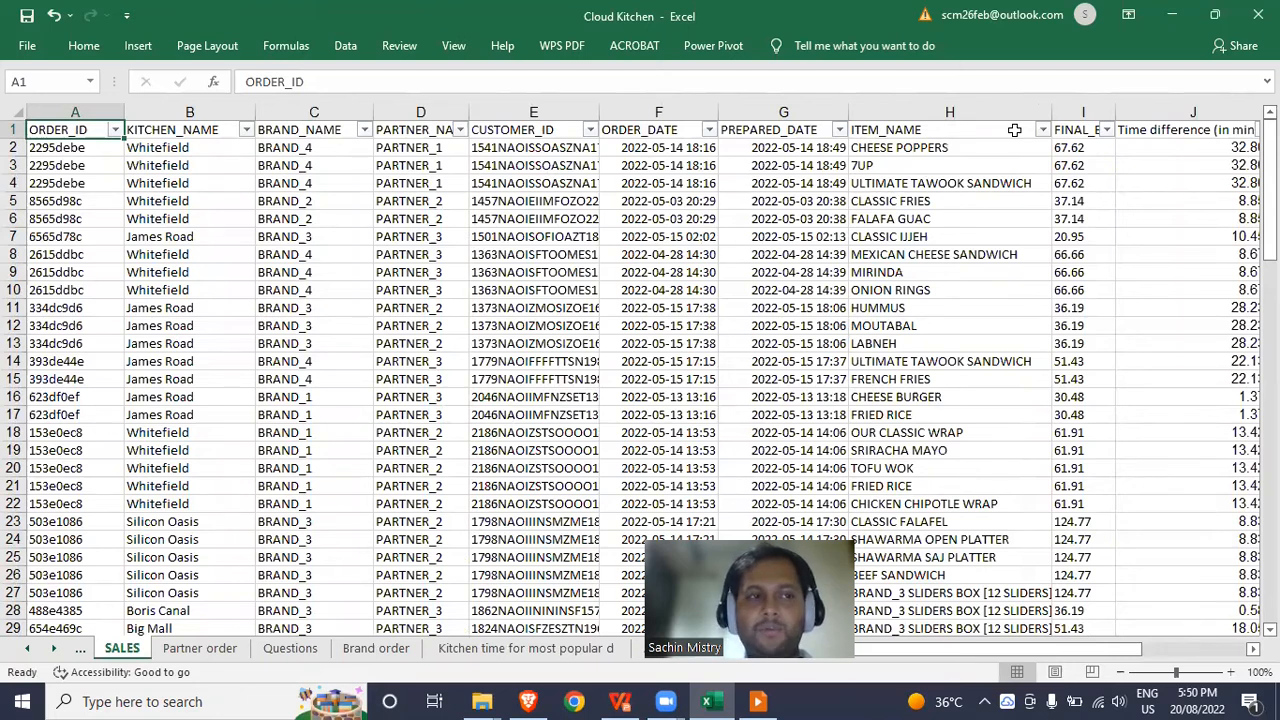
key(ctrl+Right)
key(Down)
key(Down)
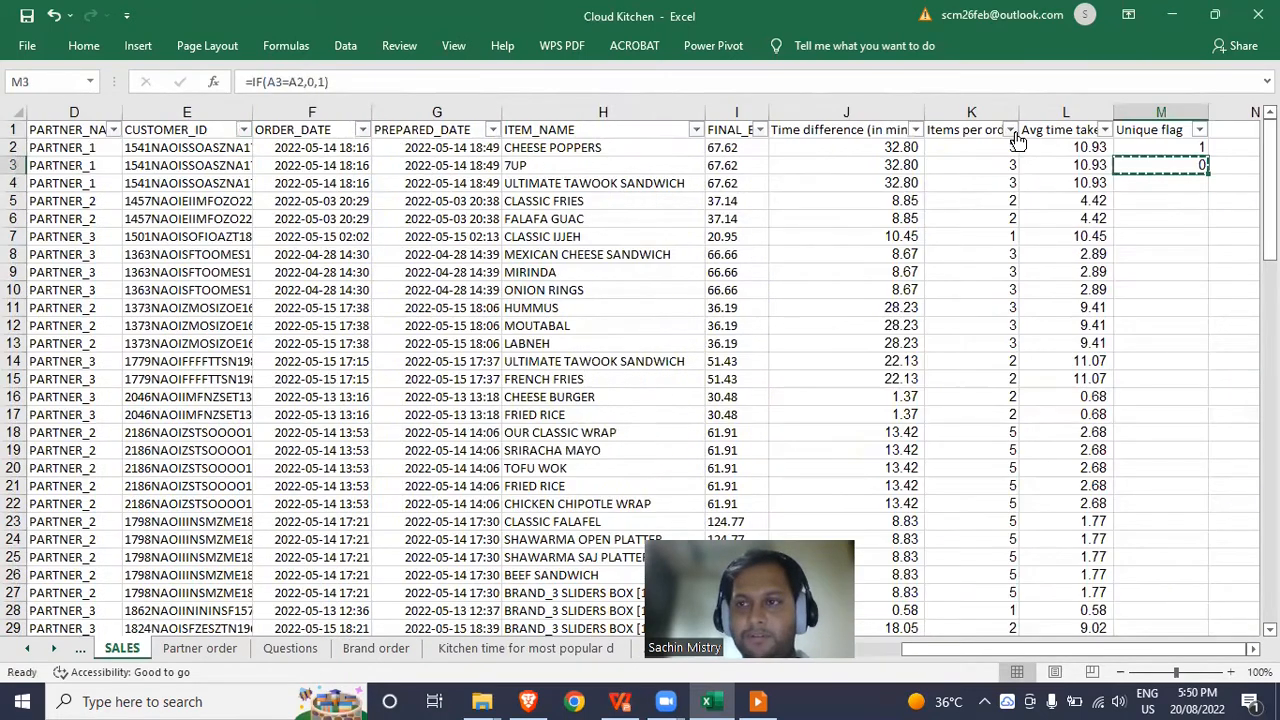
Copy the M3 formula down column M through row 98.
key(ctrl+c)
key(Left)
key(Down)
key(ctrl+Down)
key(Right)
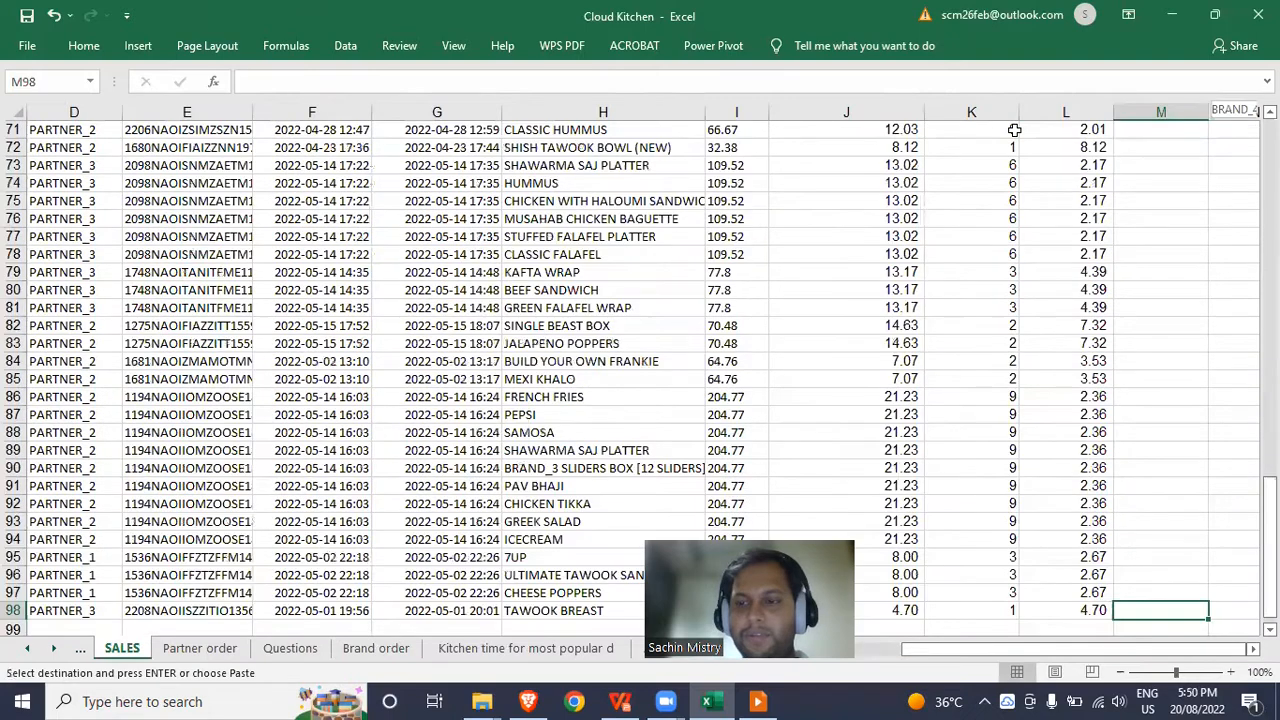
key(ctrl+shift+Up)
key(ctrl+v)
key(Escape)
key(ctrl+Up)
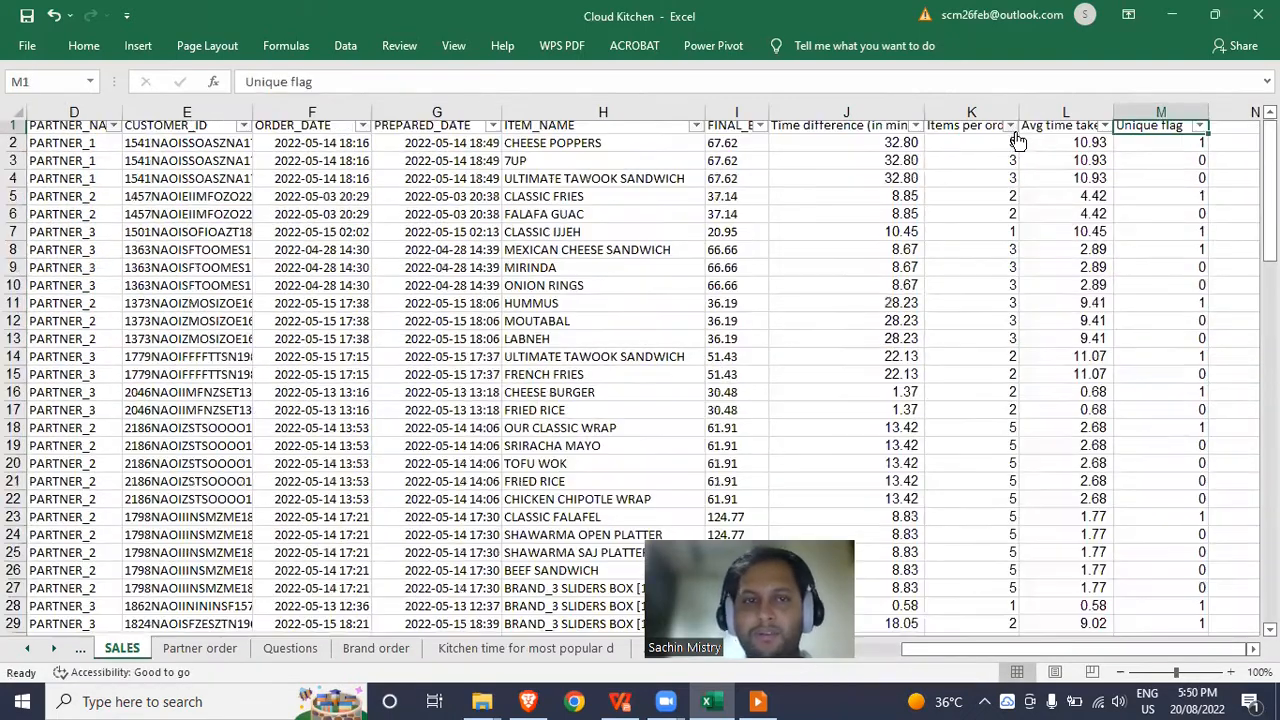
key(ctrl+Left)
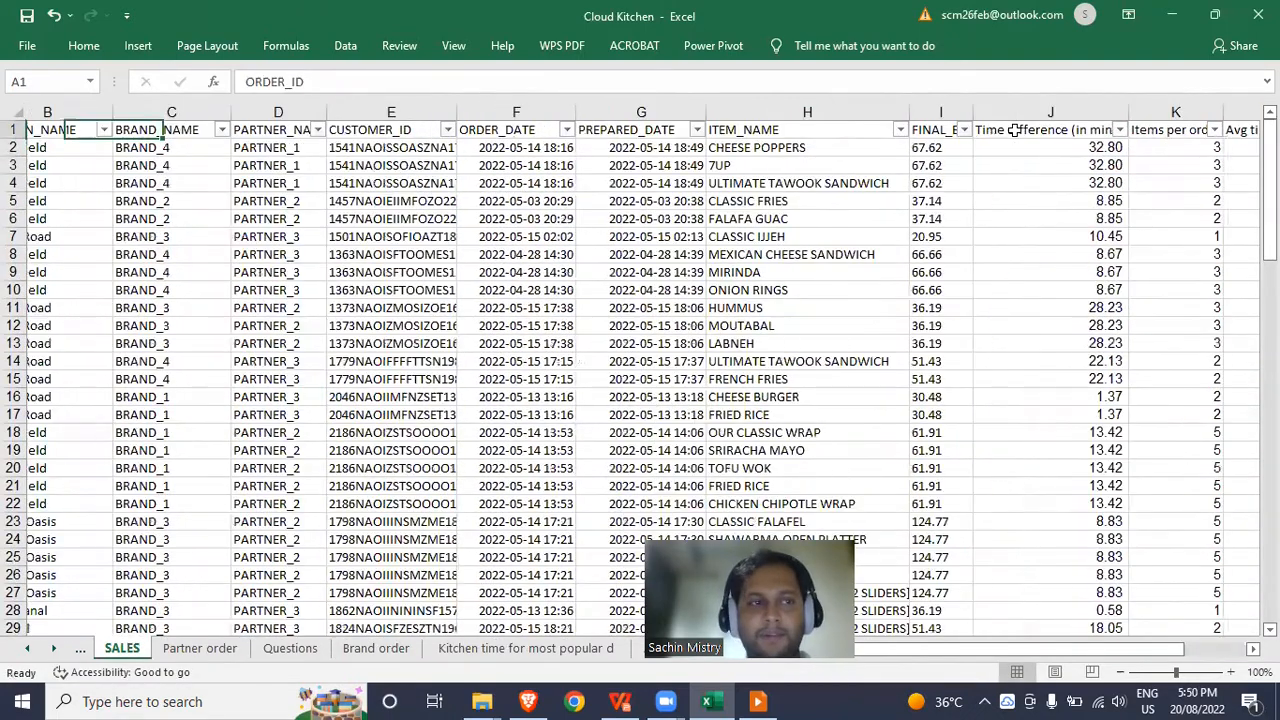
Inspect order 153e0ec8's five rows and their flags, then switch to the Brand order sheet.
click(62, 436)
drag(62, 447, 62, 503)
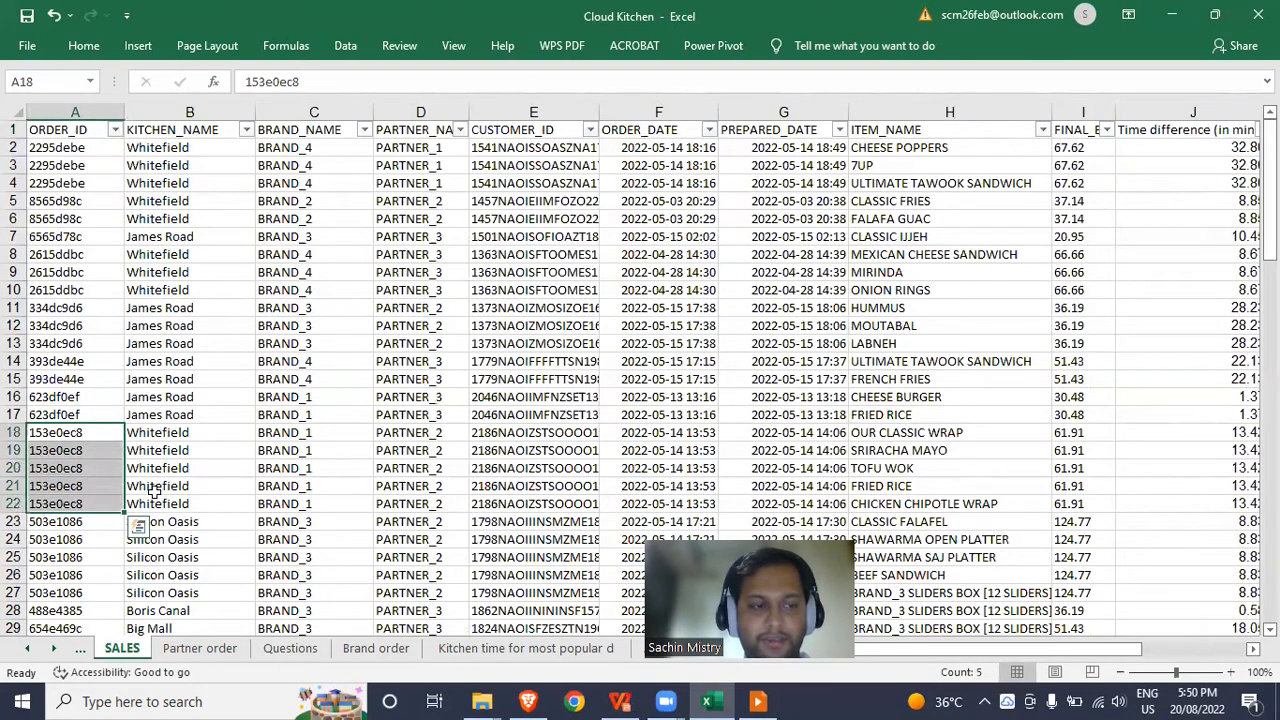
click(518, 224)
key(ctrl+Up)
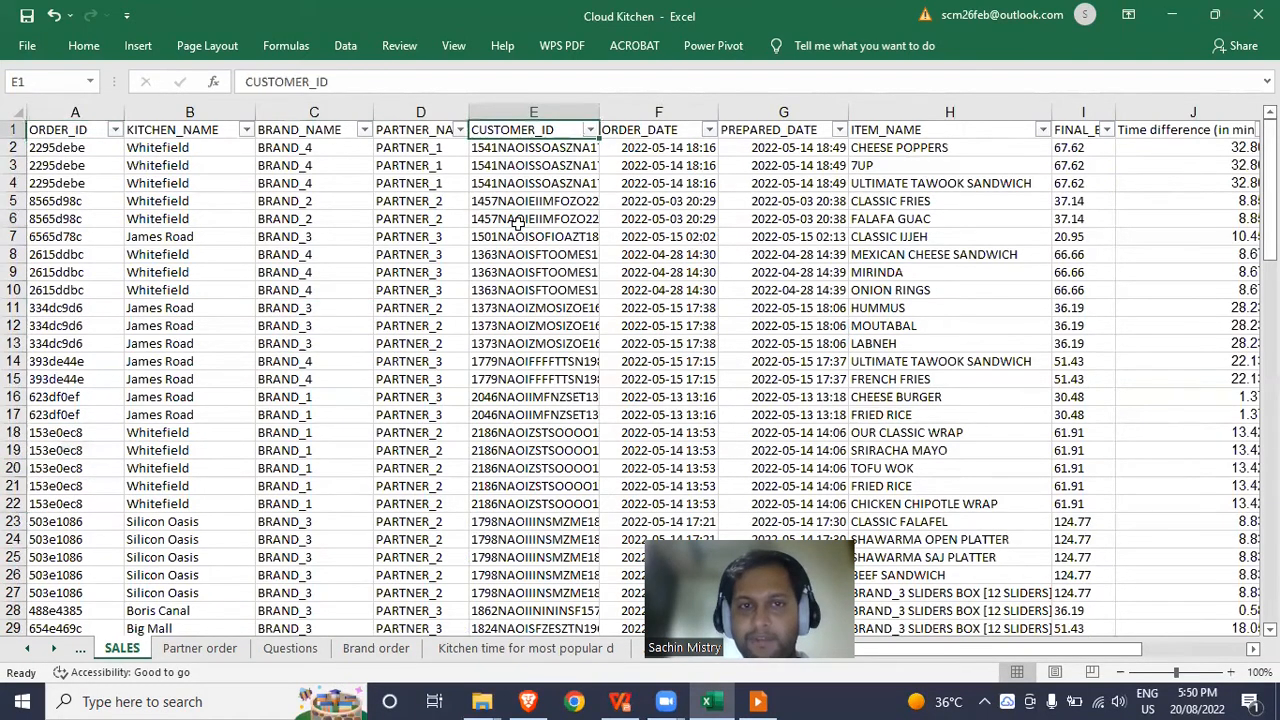
key(ctrl+Right)
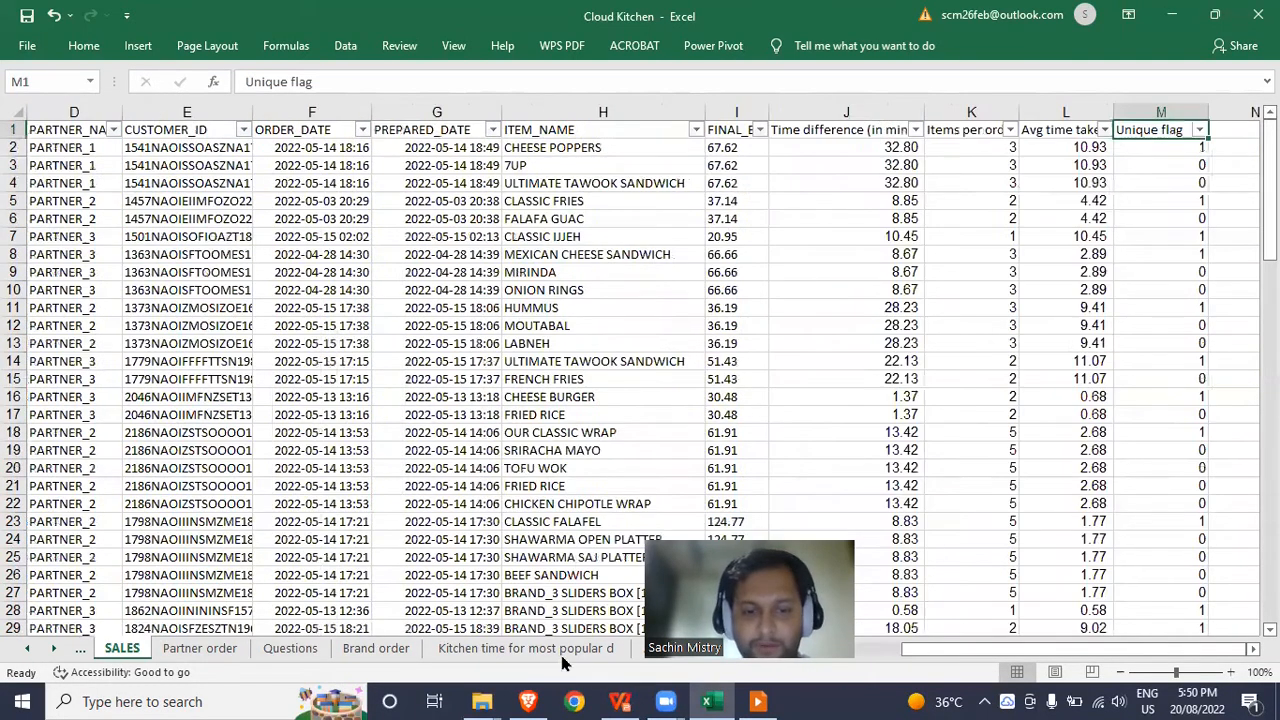
click(562, 650)
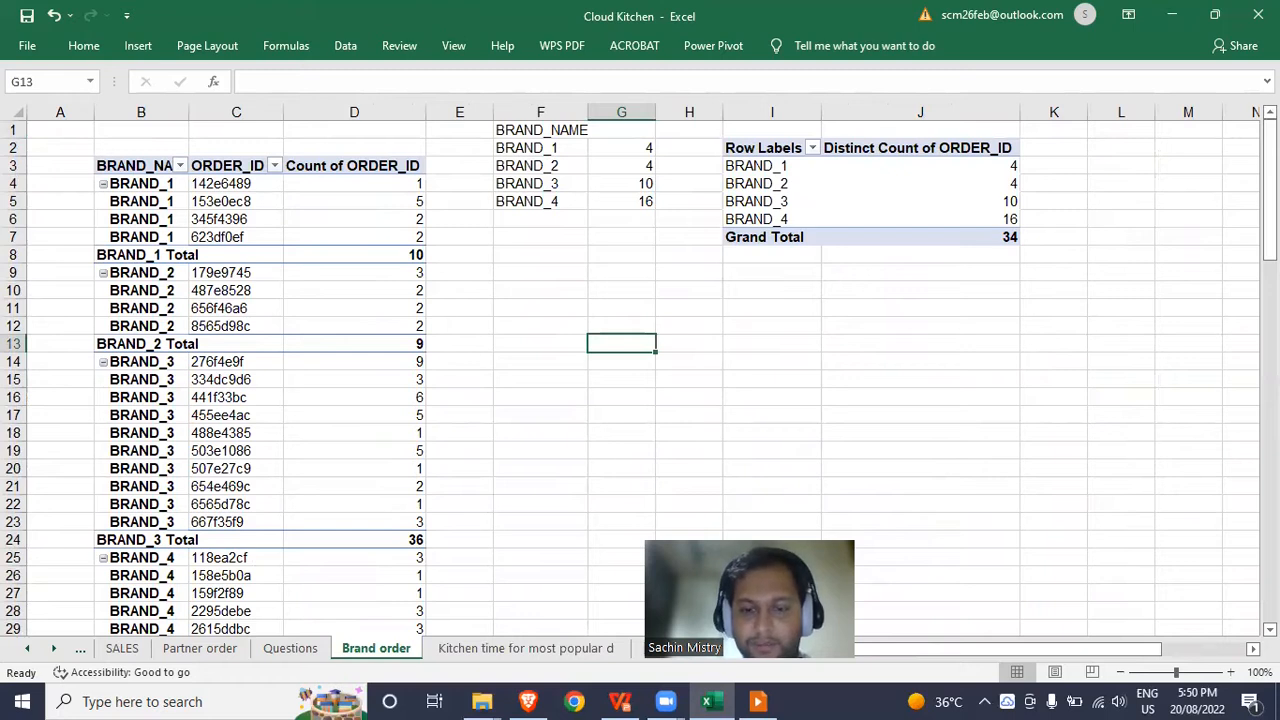
On the Final bill sheet, select and copy the Max of FINAL_BILL pivot A3:C43.
click(713, 653)
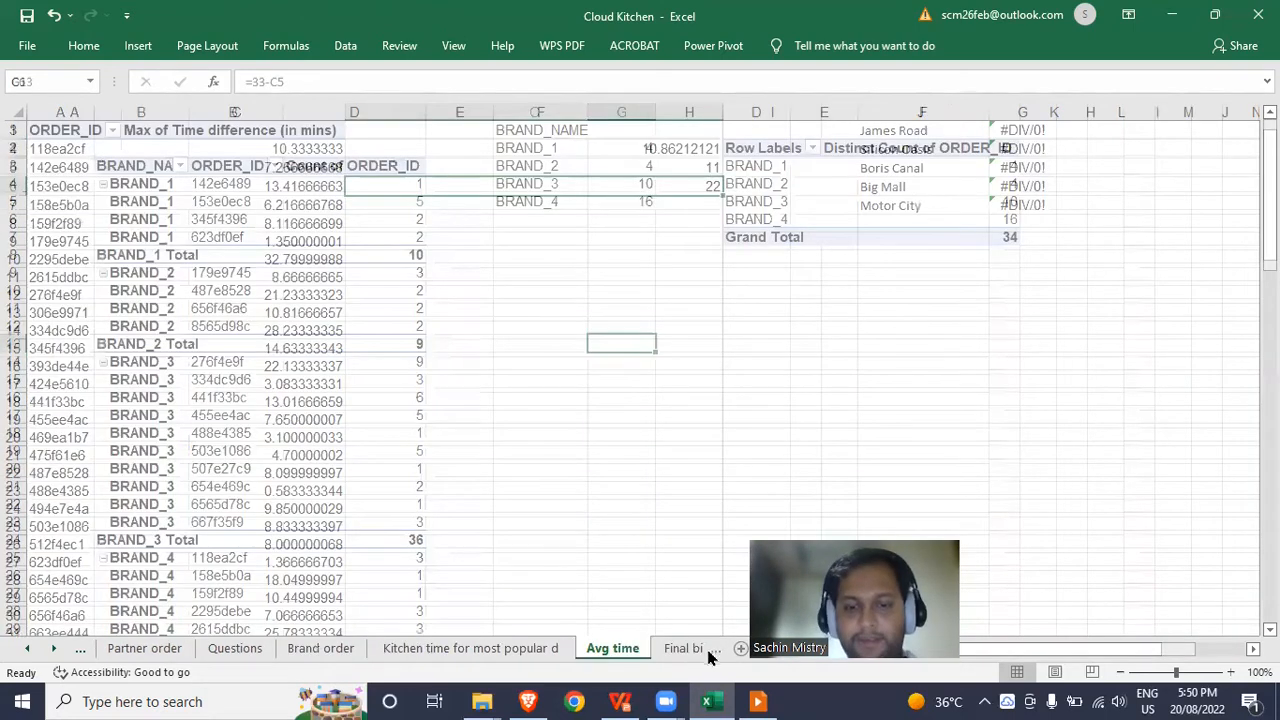
click(688, 650)
click(486, 351)
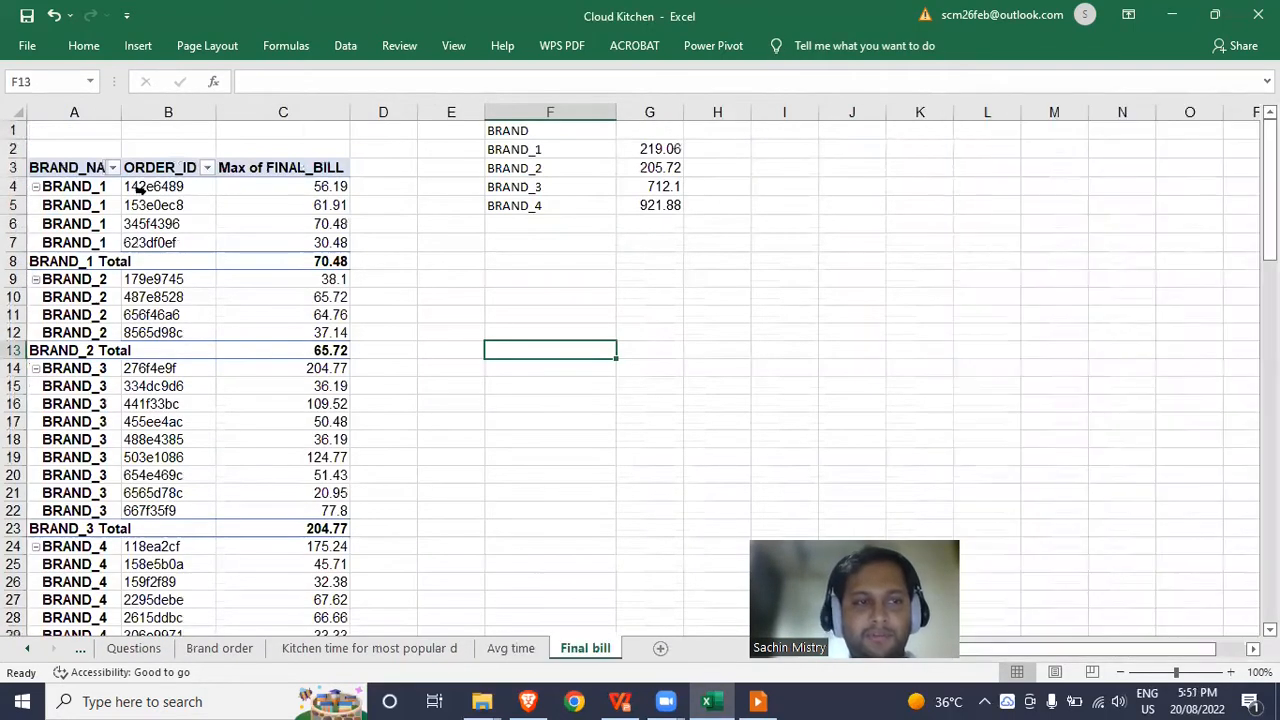
click(85, 167)
key(ctrl+shift+Right)
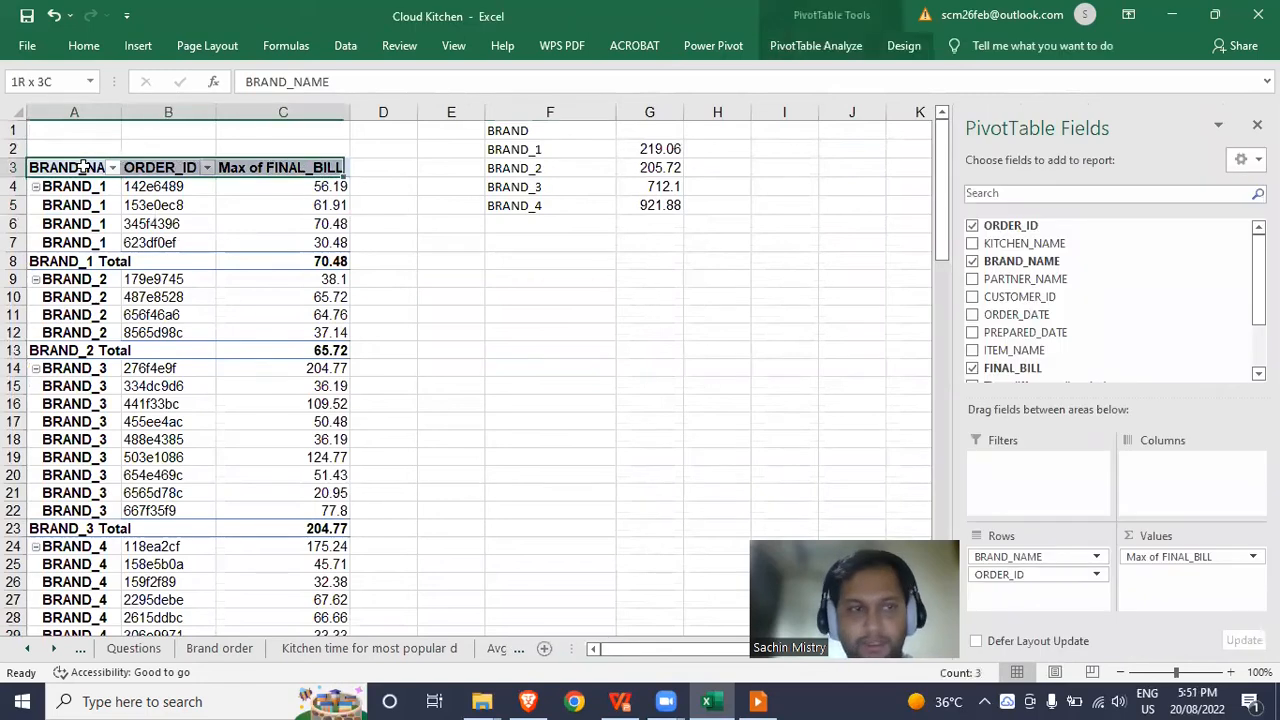
key(ctrl+shift+Down)
key(ctrl+c)
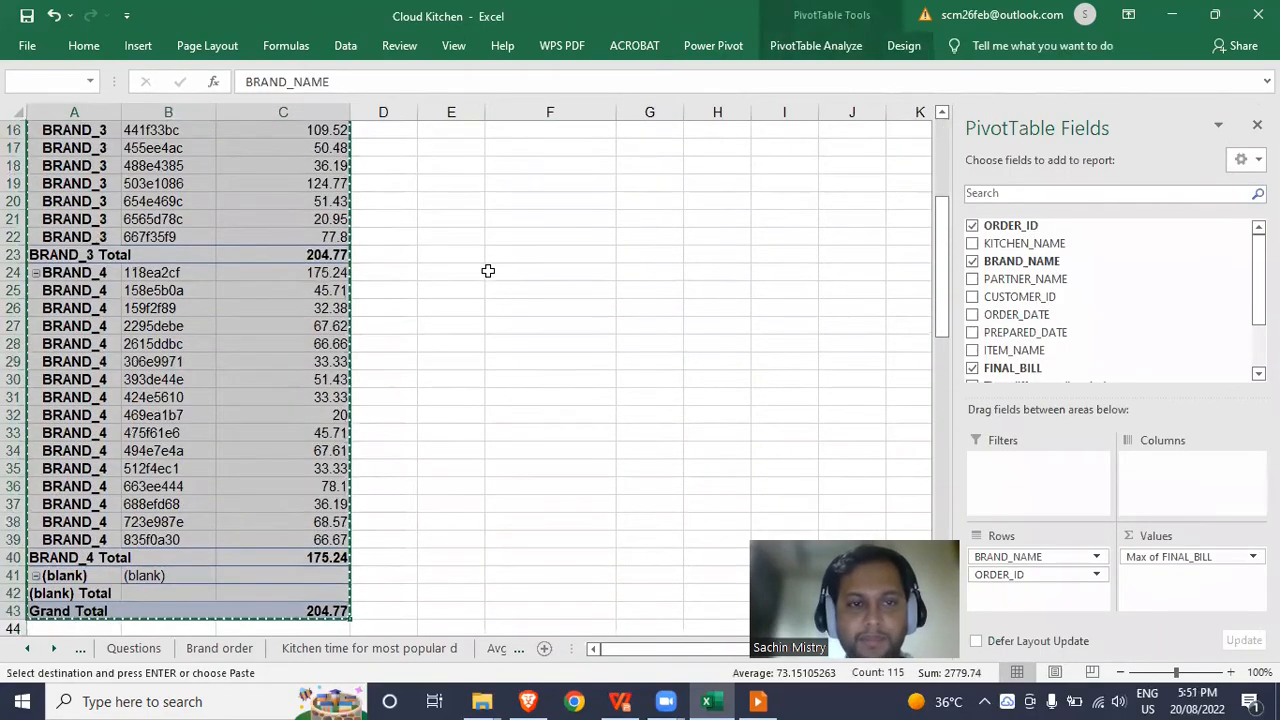
Paste the pivot copy at I3 and remove ORDER_ID from its rows.
scroll(600, 230, up, 5)
click(770, 167)
key(ctrl+v)
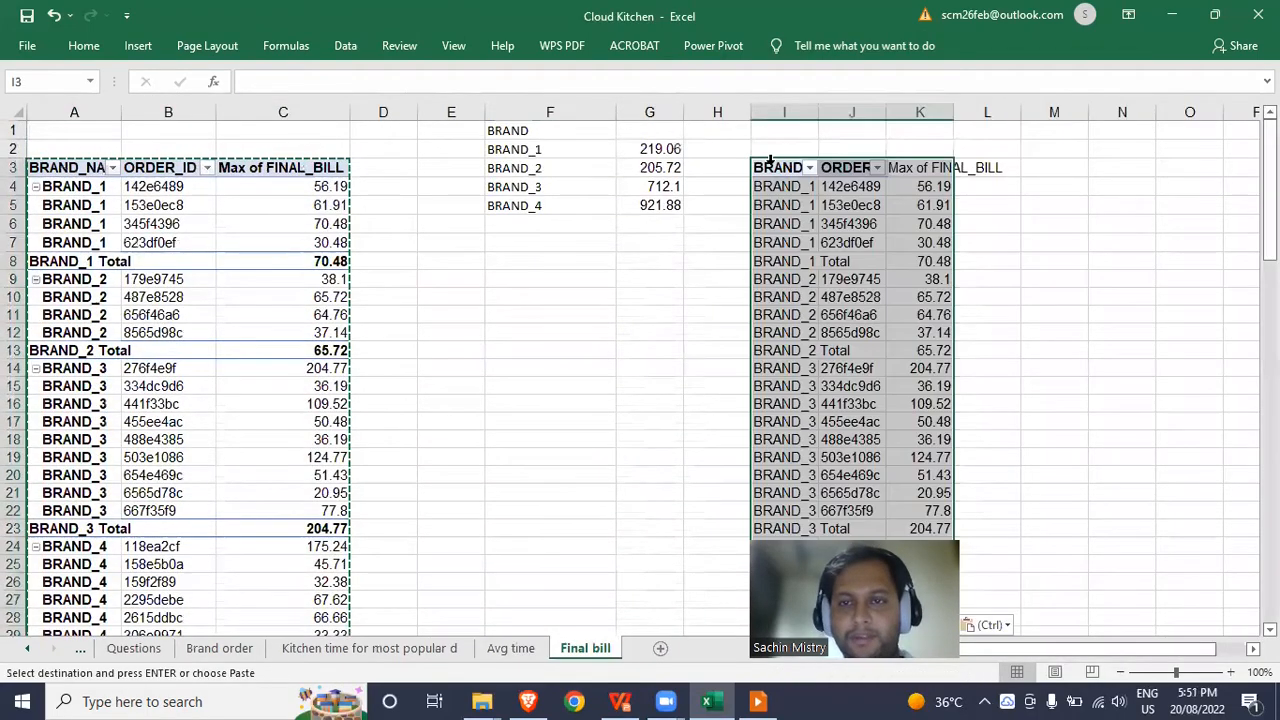
drag(1063, 574, 668, 344)
Check the new brand pivot's max FINAL_BILL values: 70.48, 65.72, 204.77, 175.24.
click(843, 371)
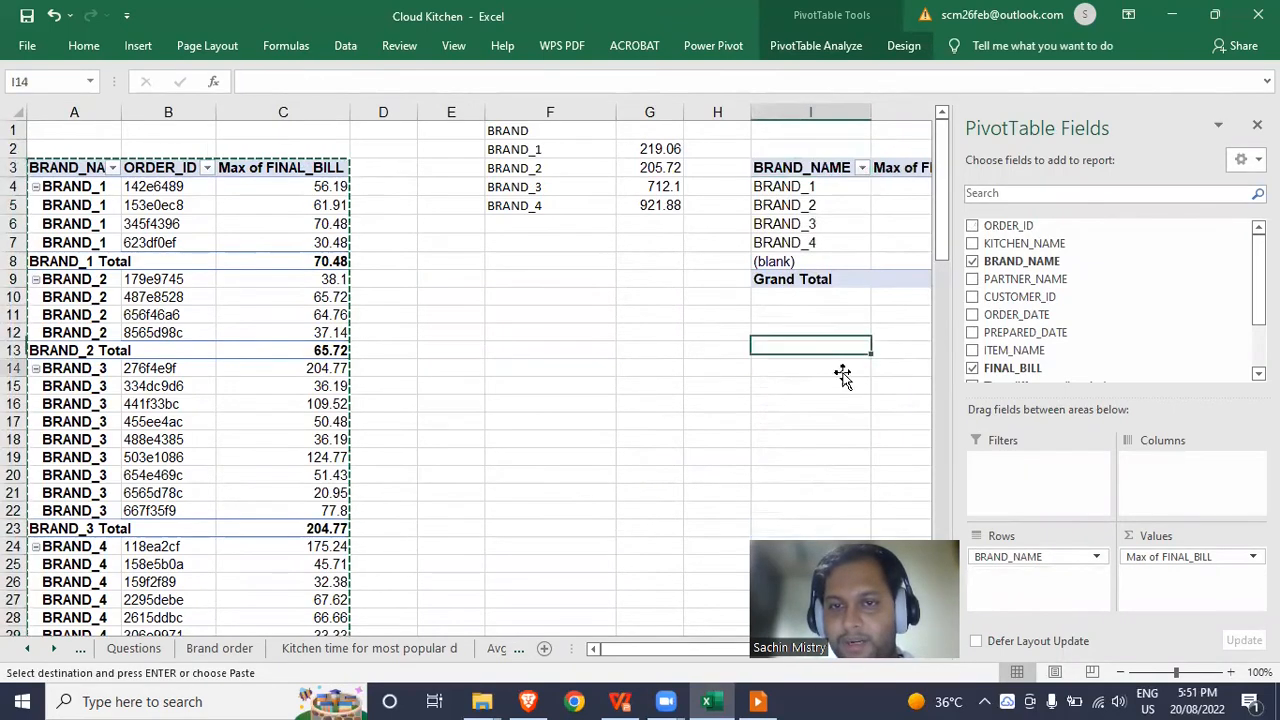
key(Right)
key(Right)
key(Right)
key(Left)
key(Left)
key(Left)
key(Left)
key(Left)
key(Right)
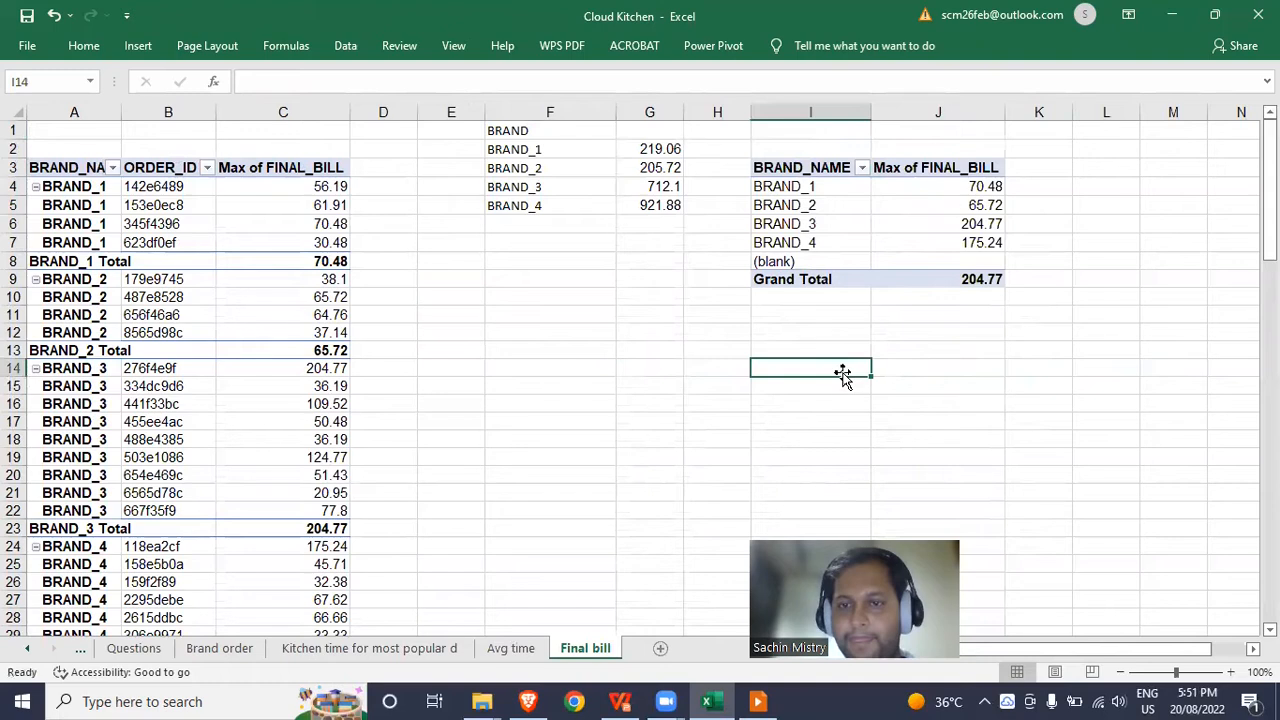
click(911, 218)
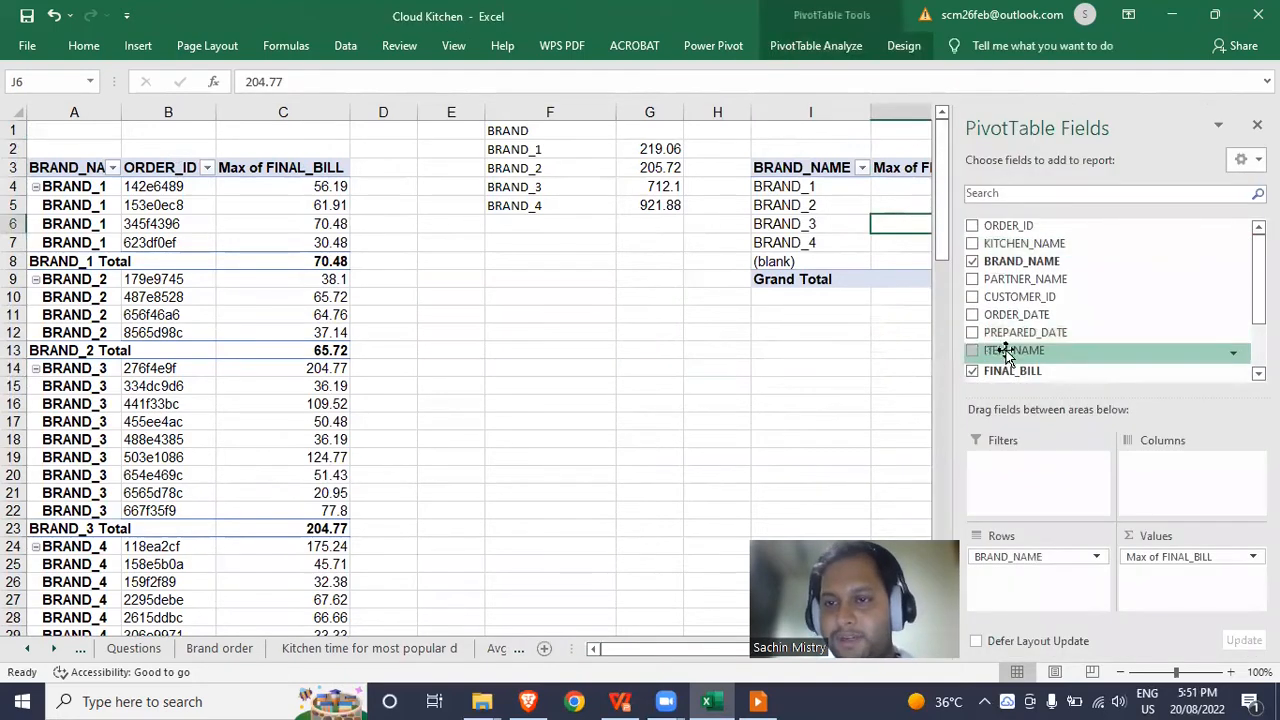
click(883, 363)
key(Right)
key(Right)
key(Right)
key(Right)
key(Right)
key(Right)
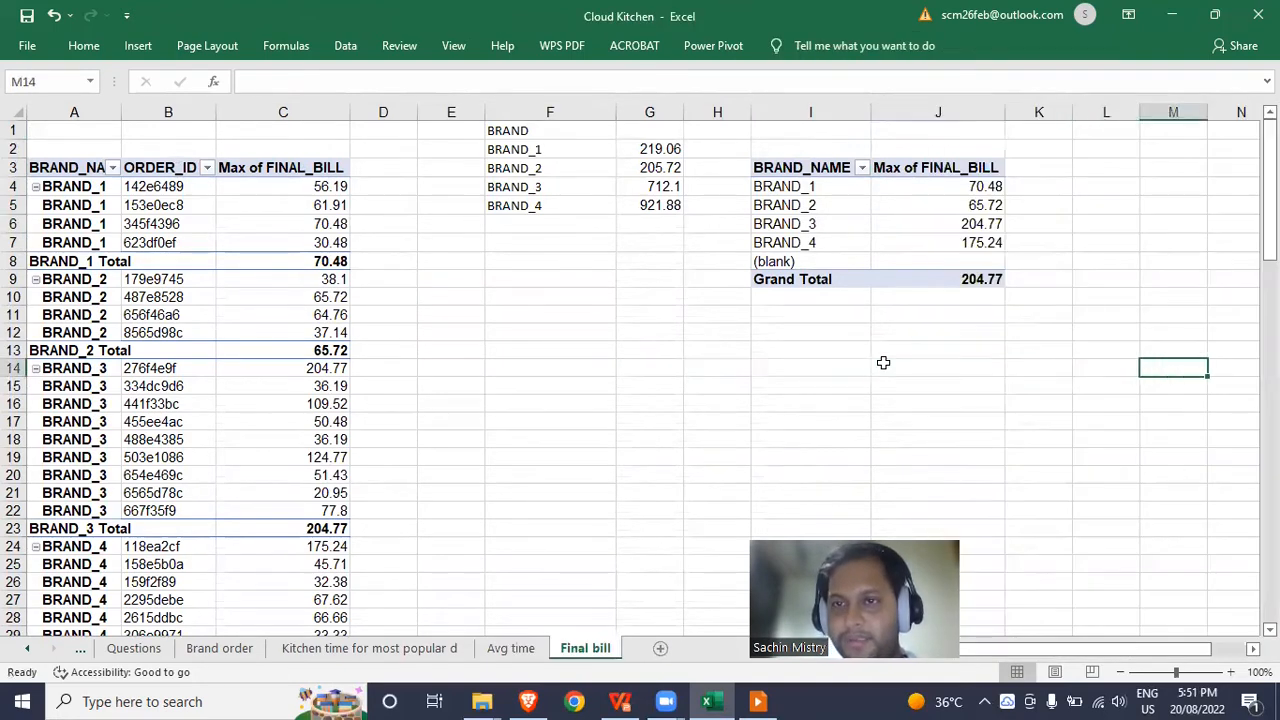
click(780, 220)
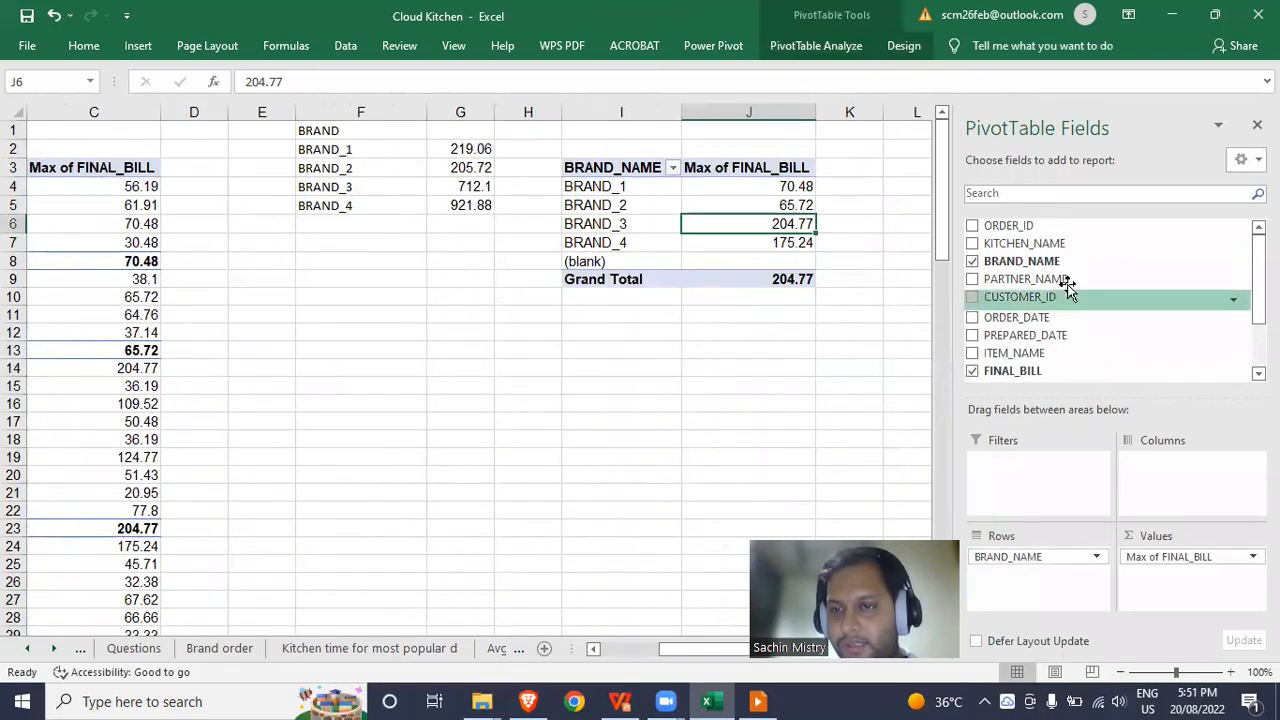
scroll(1073, 291, down, 2)
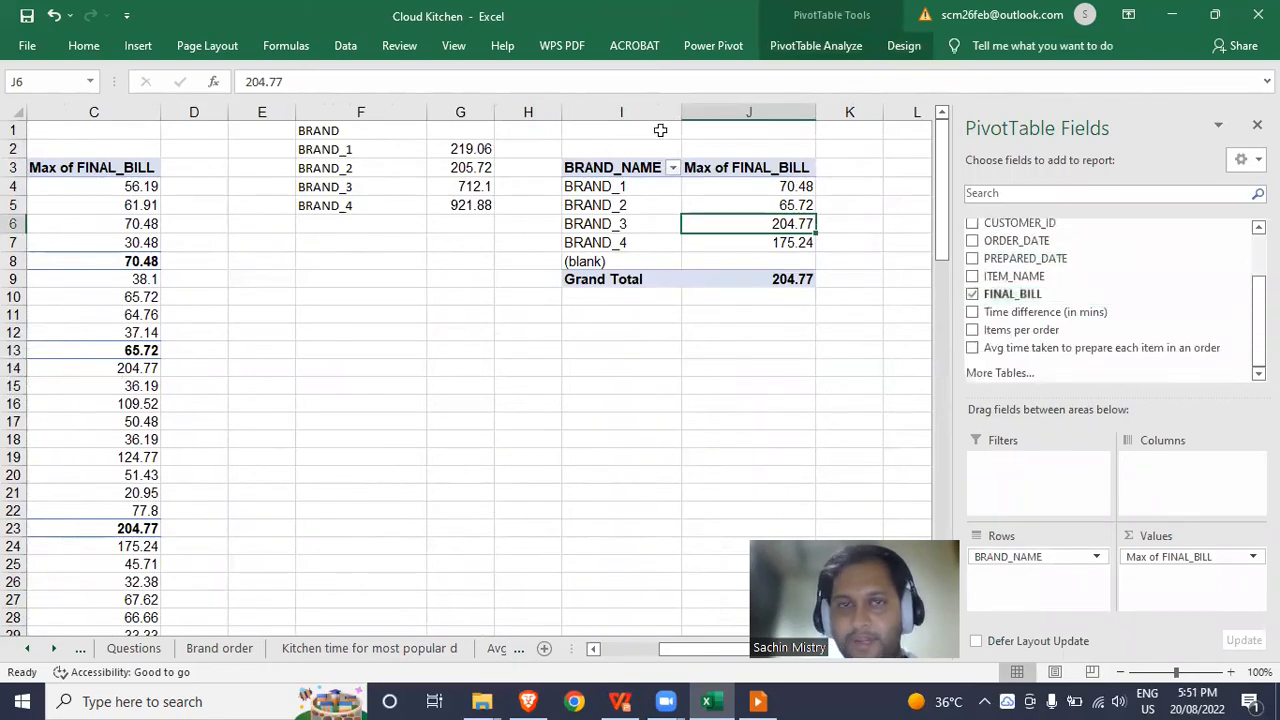
Change the new pivot's data source to SALES!$A:$M to include Unique flag.
click(808, 47)
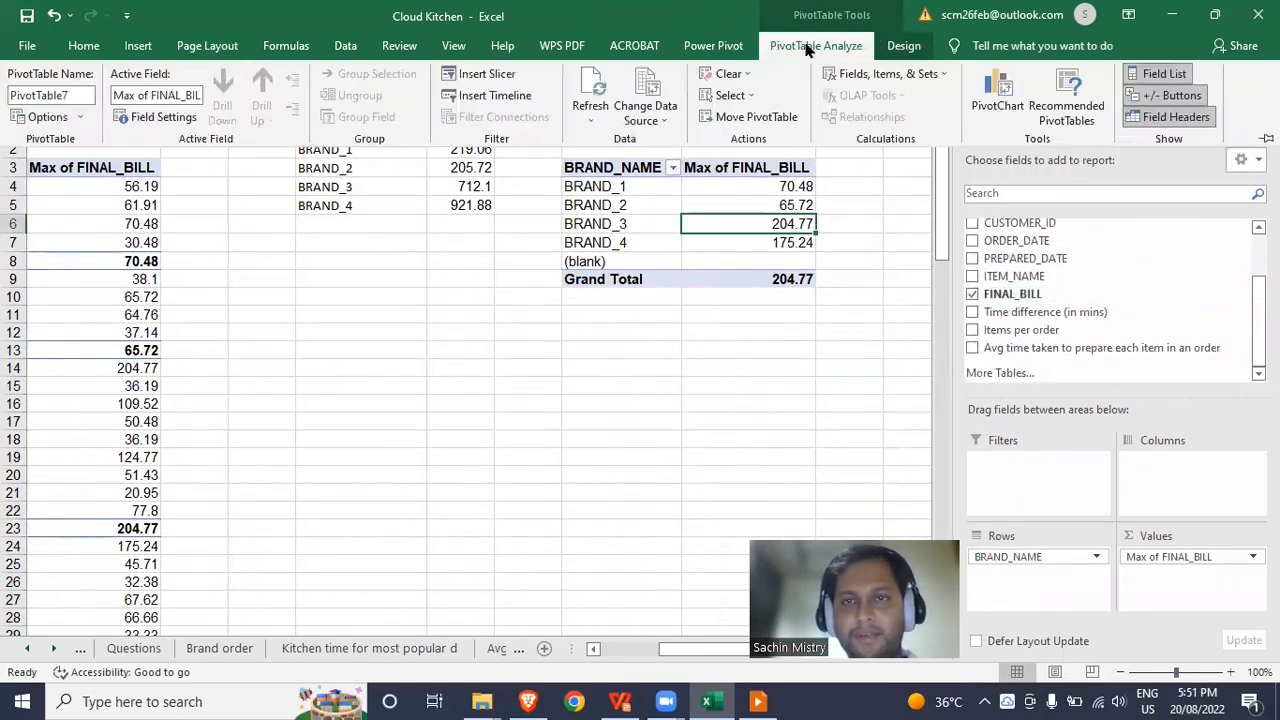
click(640, 90)
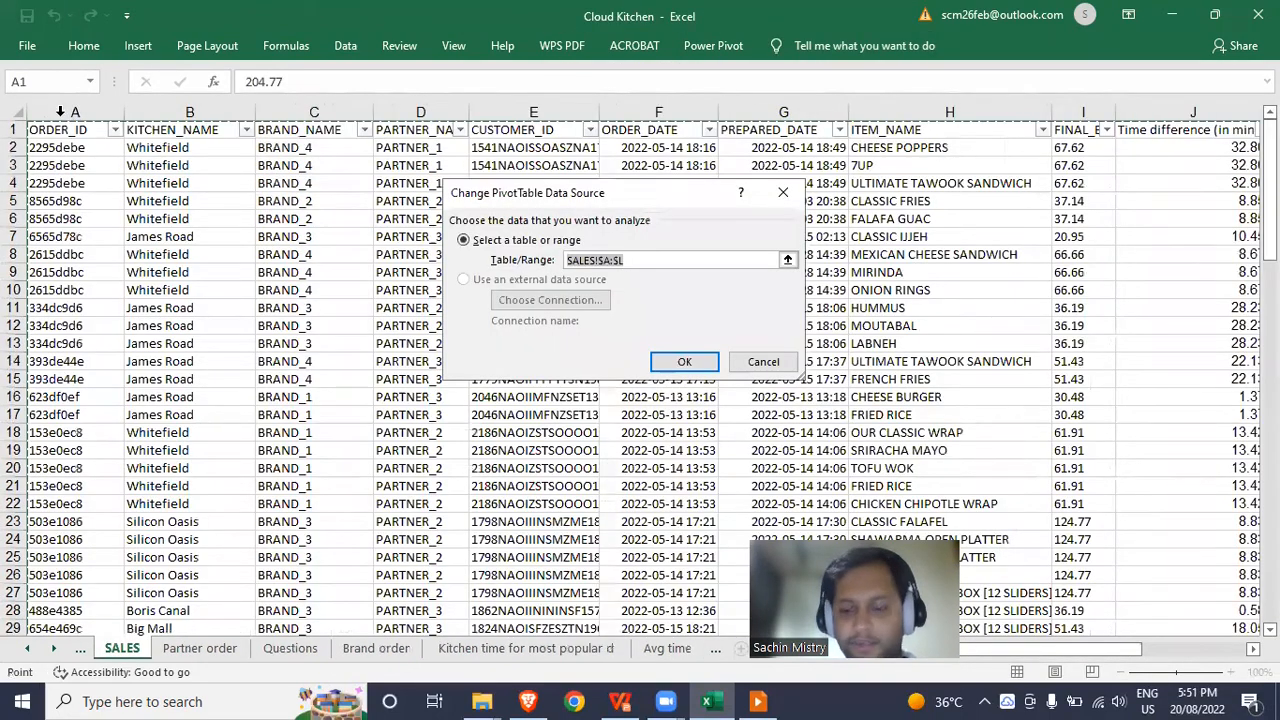
click(60, 112)
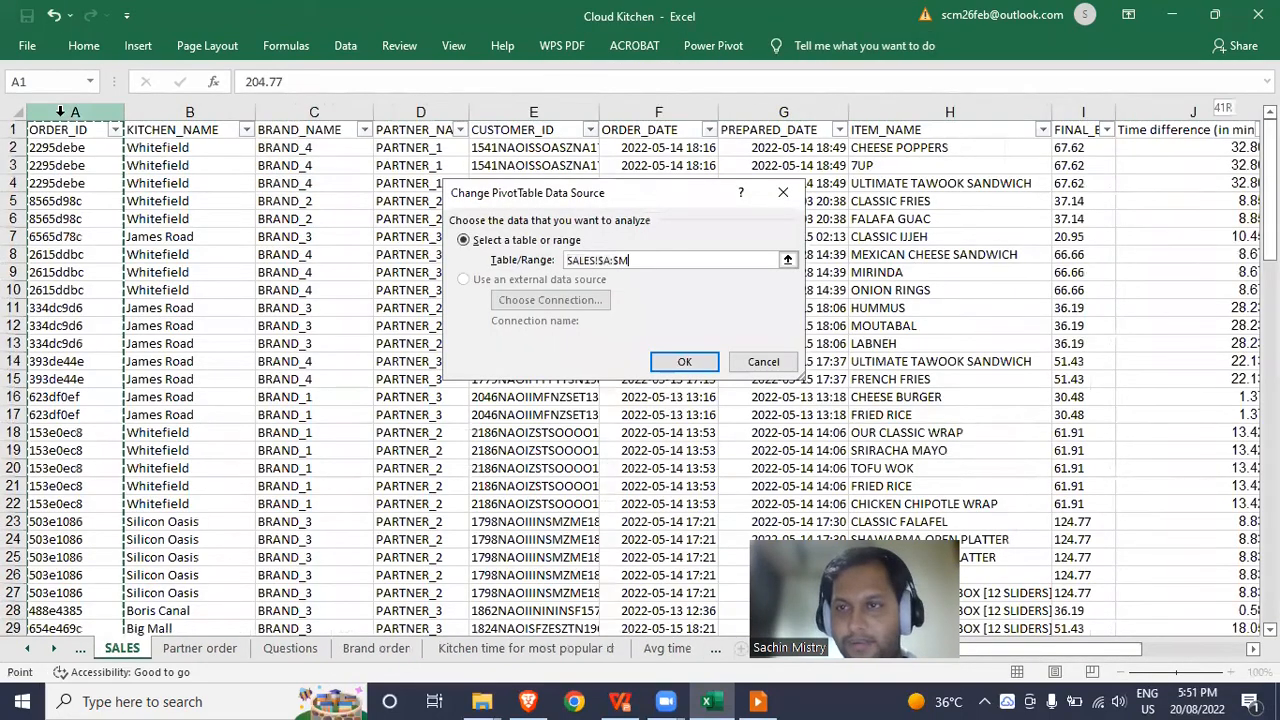
key(ctrl+shift+Right)
key(Return)
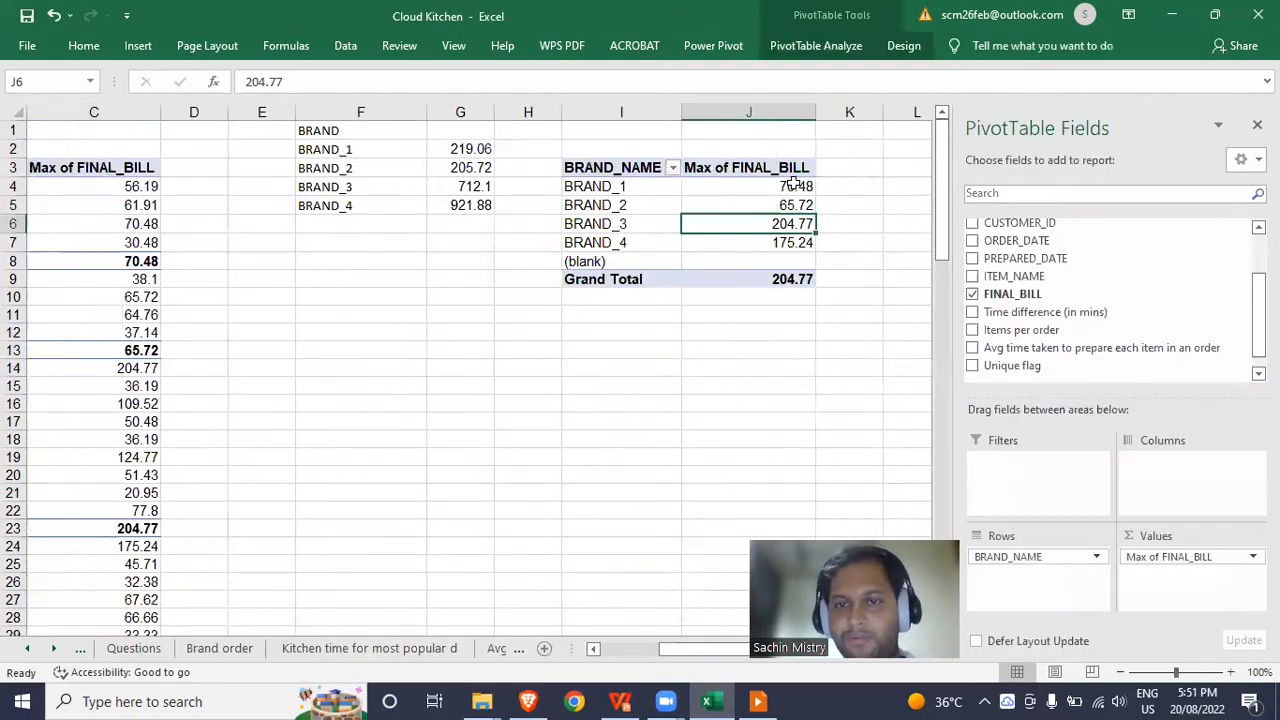
Add Unique flag as a pivot filter set to 1.
drag(1018, 362, 1050, 468)
click(806, 131)
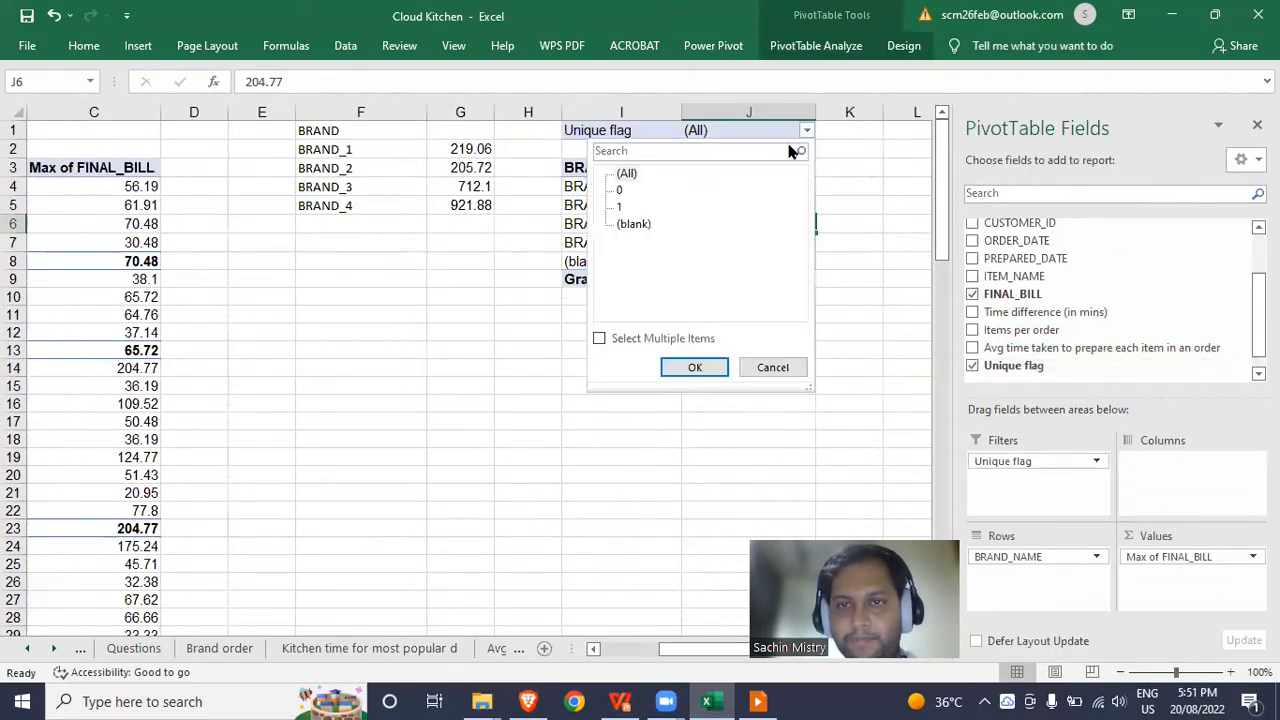
click(680, 366)
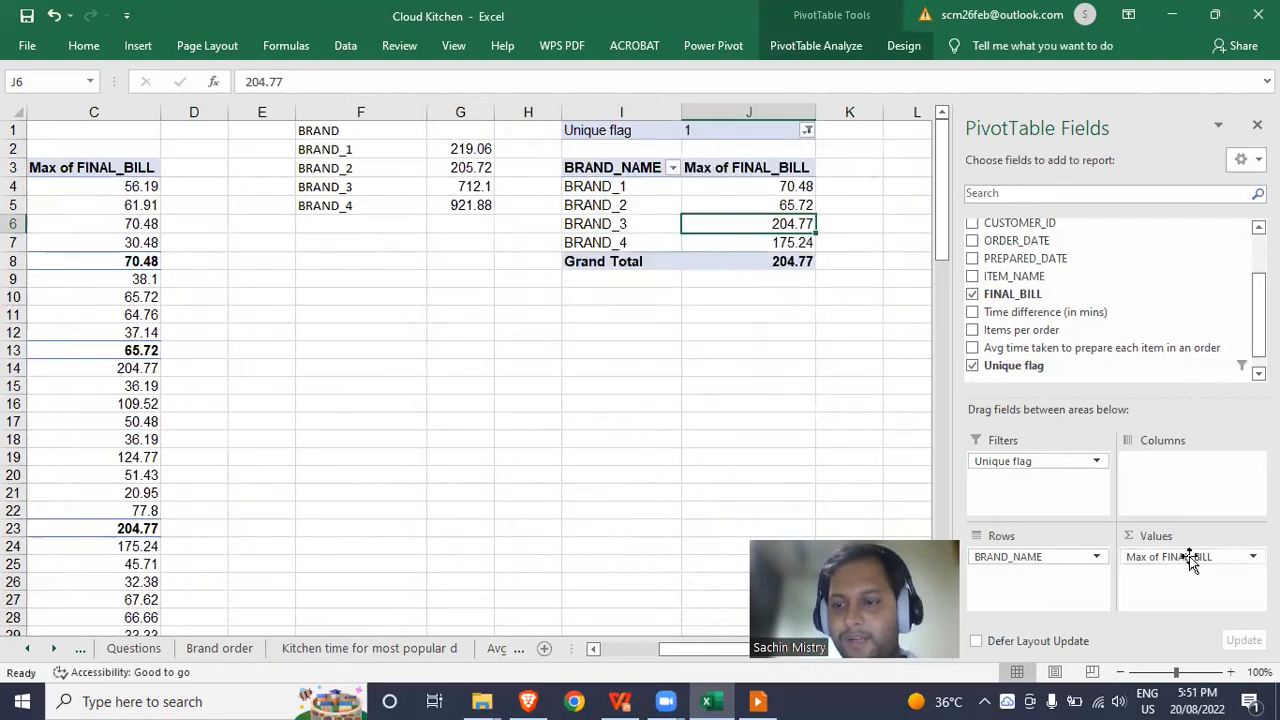
Summarize FINAL_BILL by Sum, giving brand totals with Grand Total 2058.76.
click(765, 210)
right_click(765, 210)
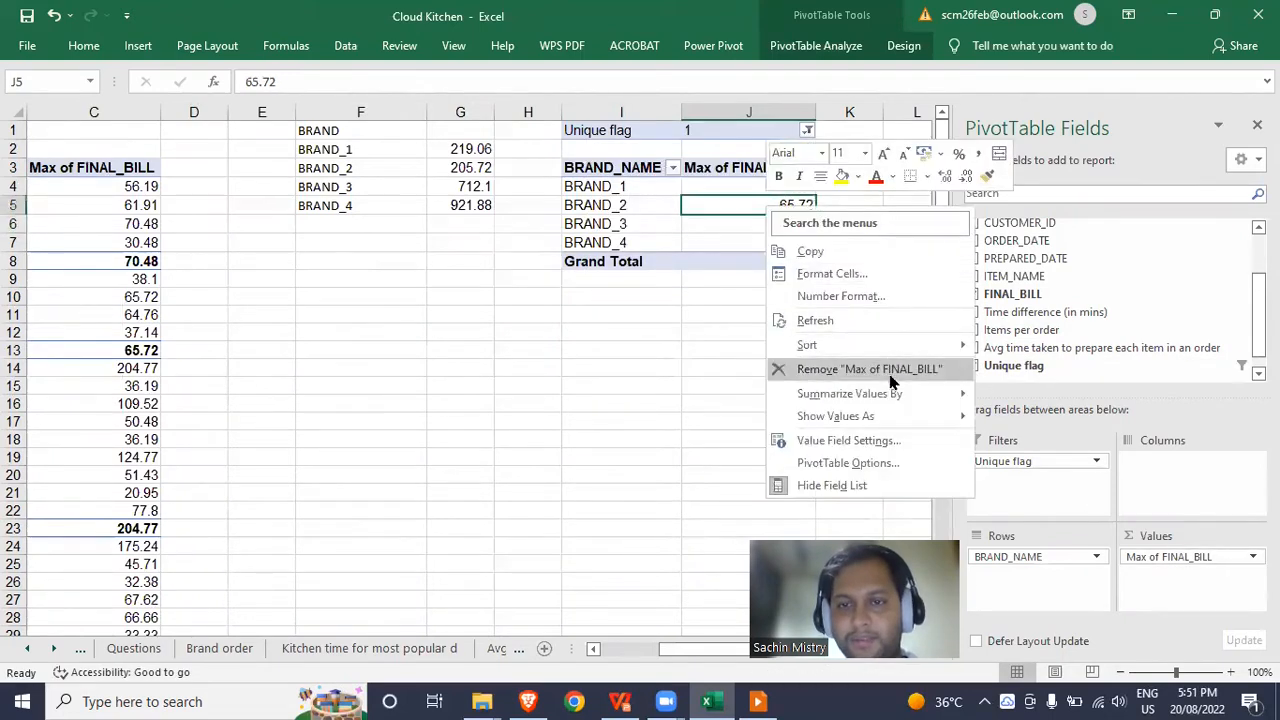
mouse_move(893, 400)
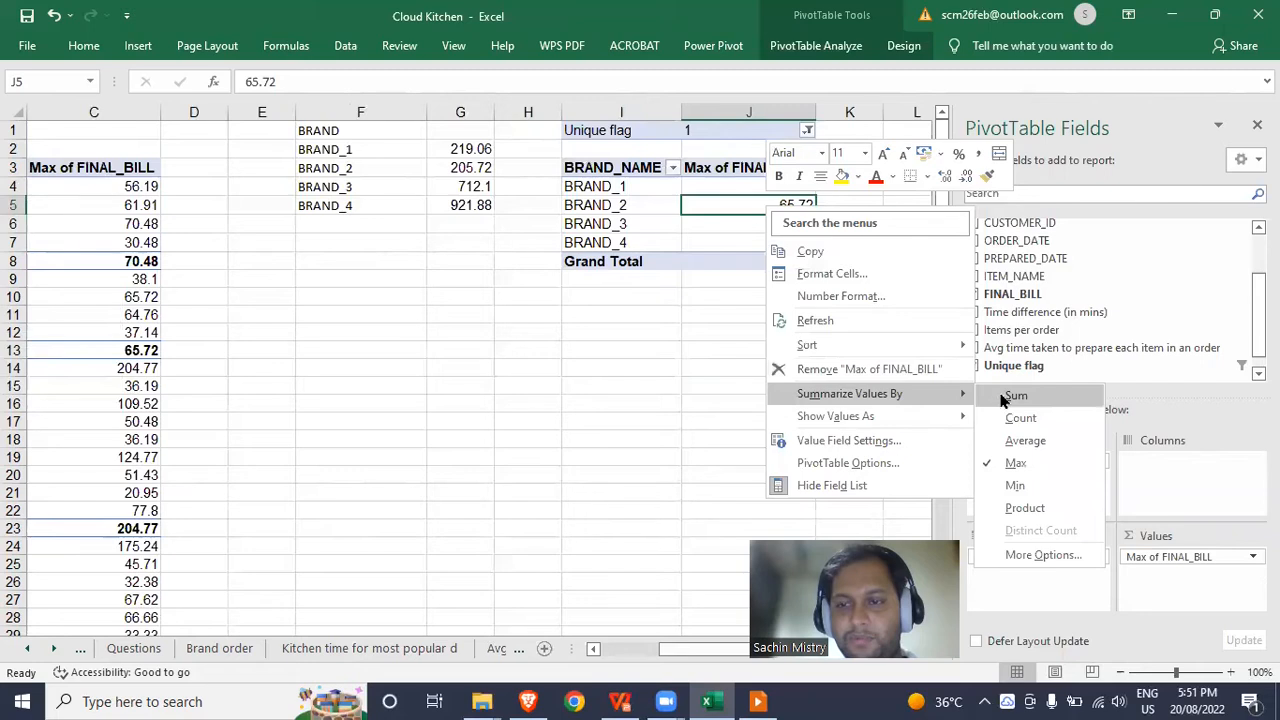
click(996, 392)
click(806, 327)
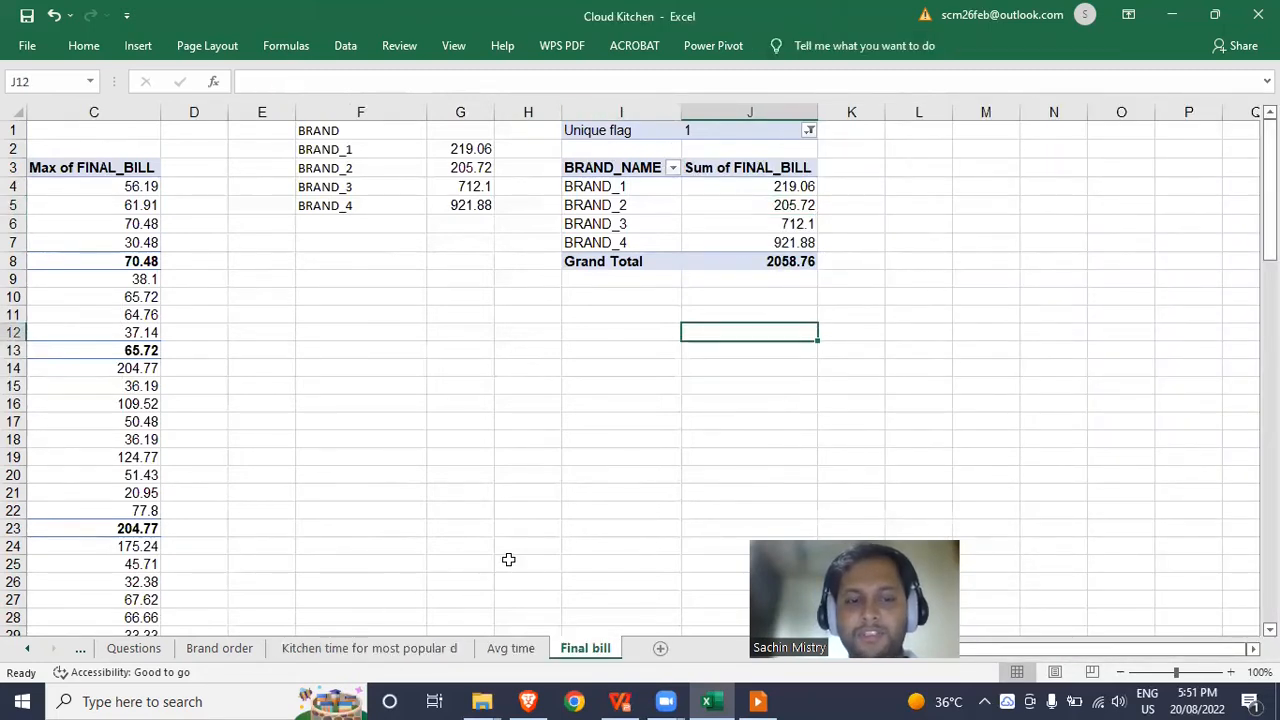
drag(628, 130, 800, 264)
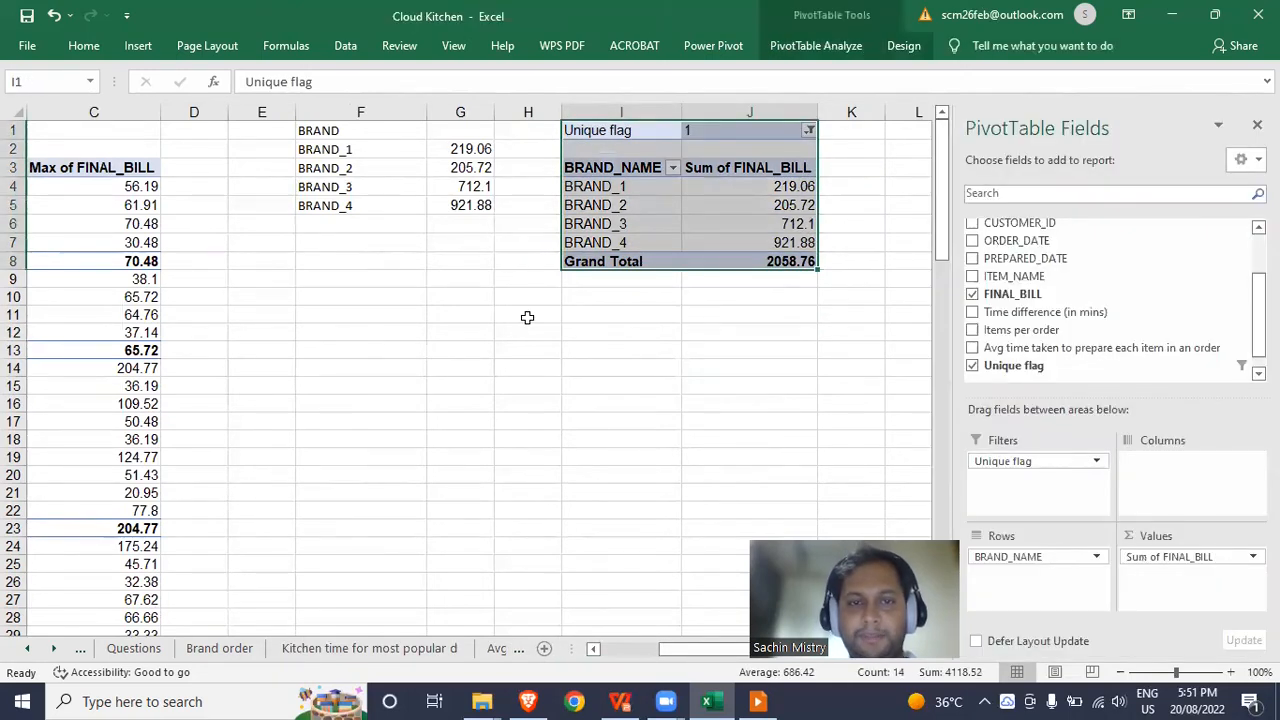
click(527, 315)
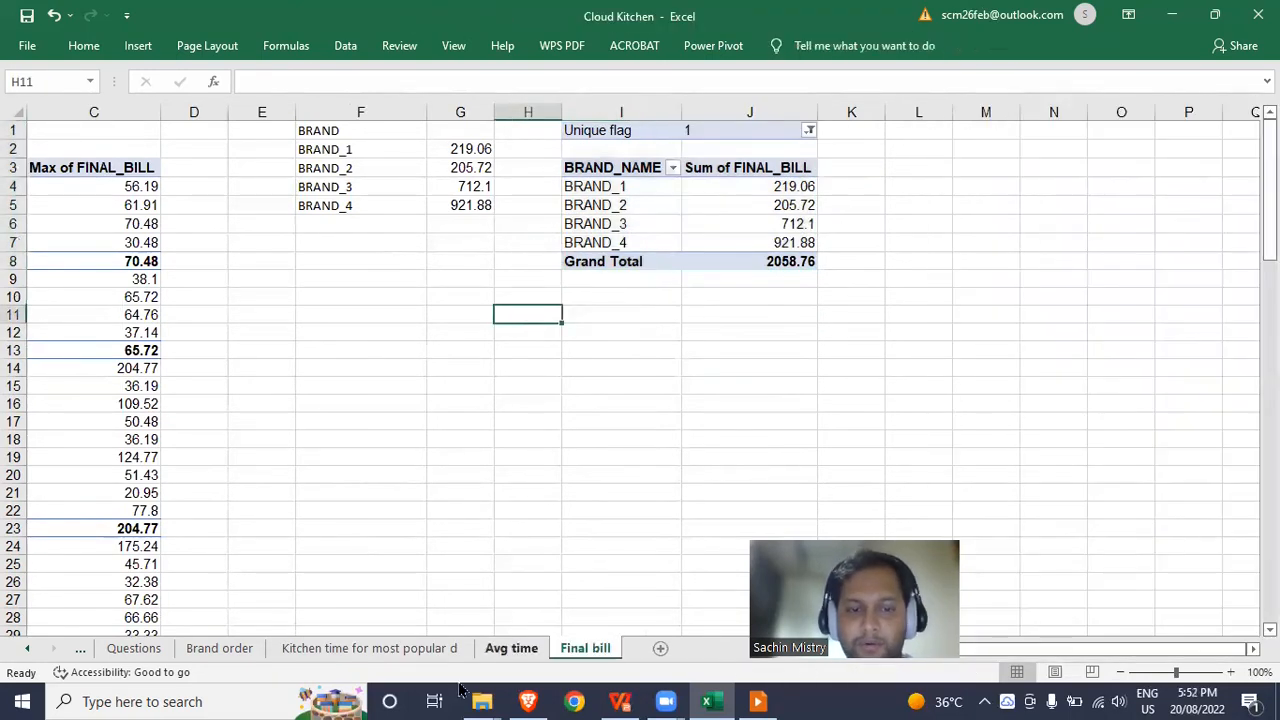
Return to the Questions sheet listing the seven analysis questions.
click(138, 650)
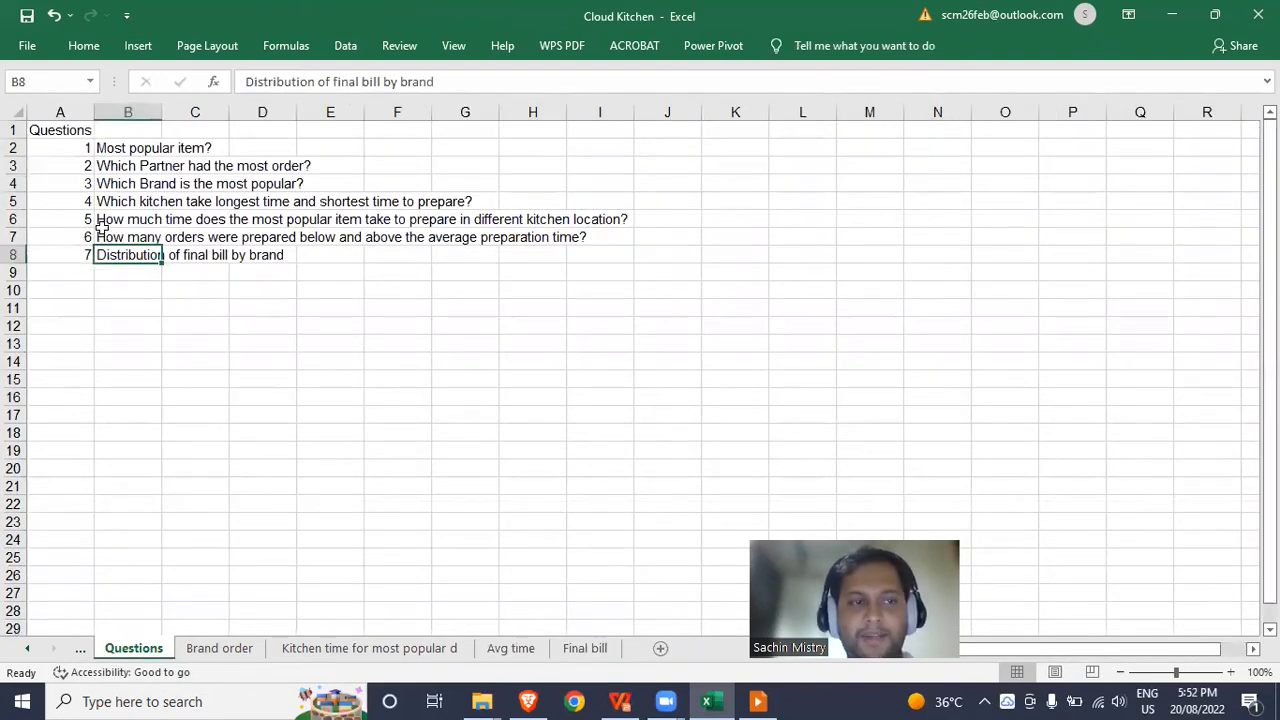
click(72, 288)
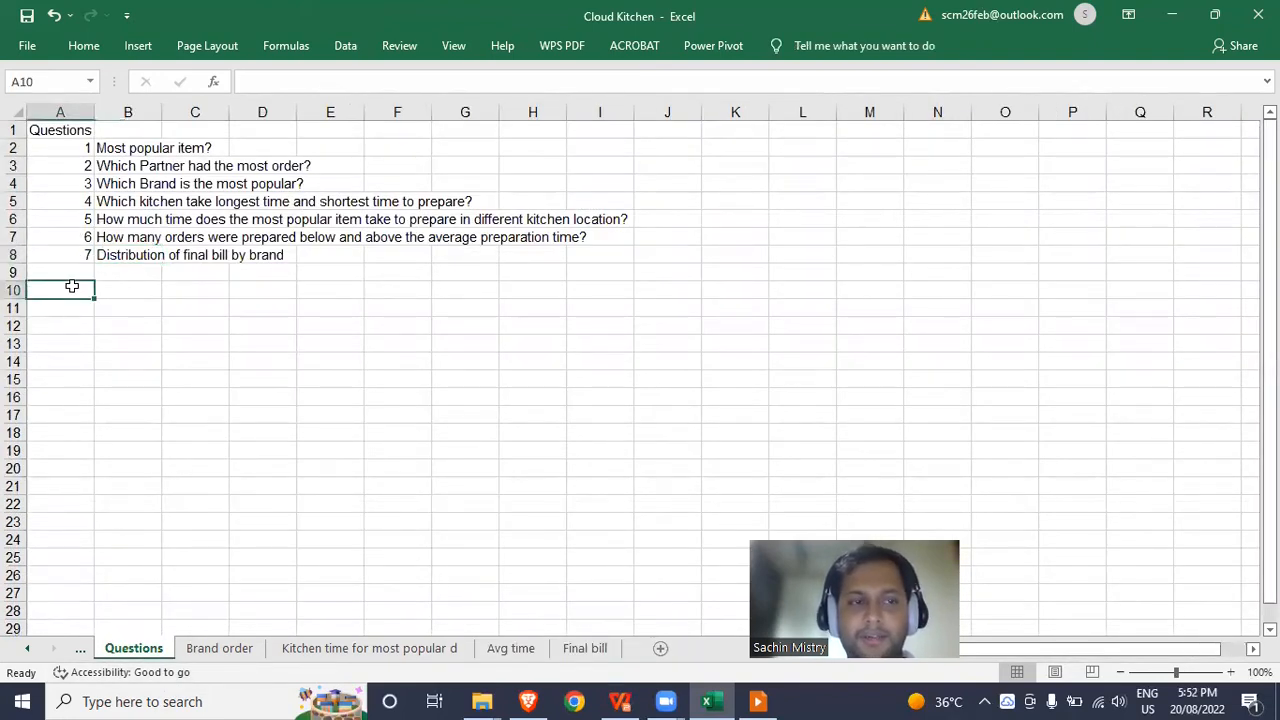